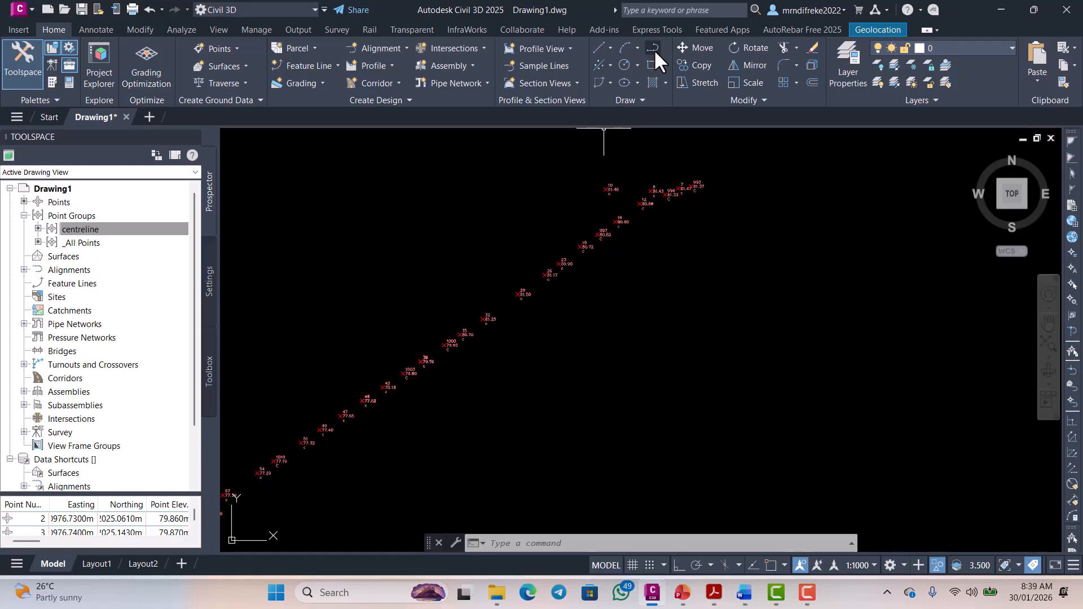
# - Start a polyline at centreline point 993 and place its next vertex at point 12
pyautogui.click(655, 49)
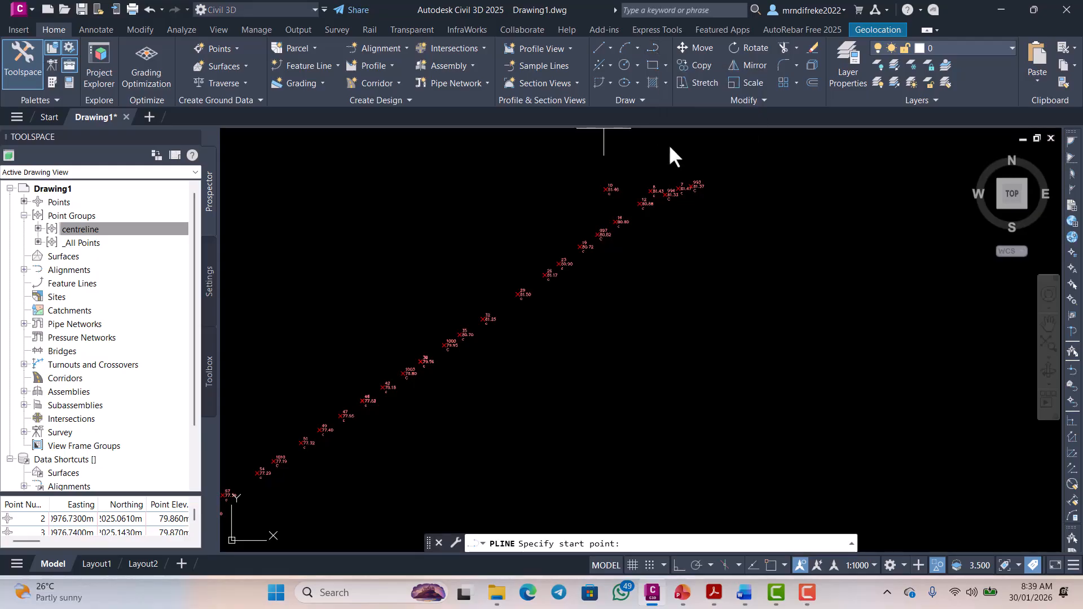
pyautogui.scroll(8, 703, 199)
pyautogui.scroll(-5, 703, 199)
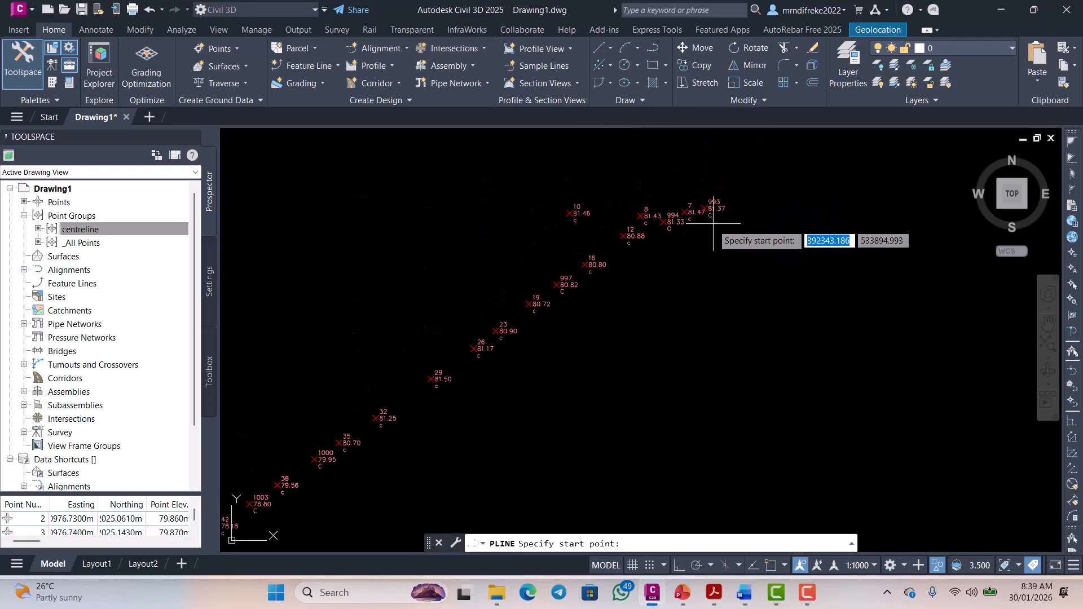
pyautogui.scroll(6, 715, 210)
pyautogui.click(730, 190)
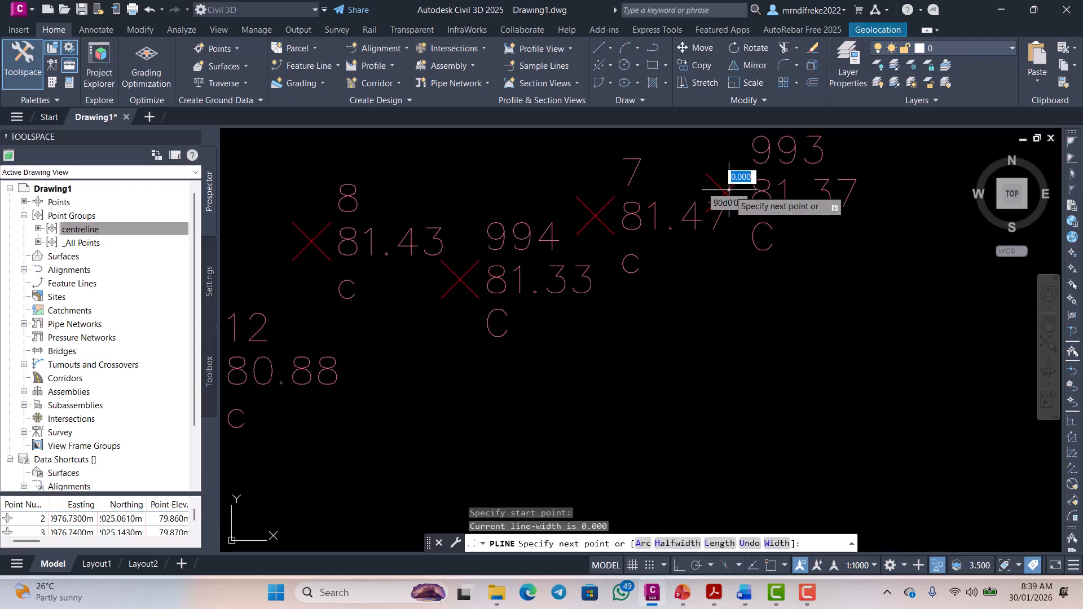
pyautogui.scroll(-4, 736, 176)
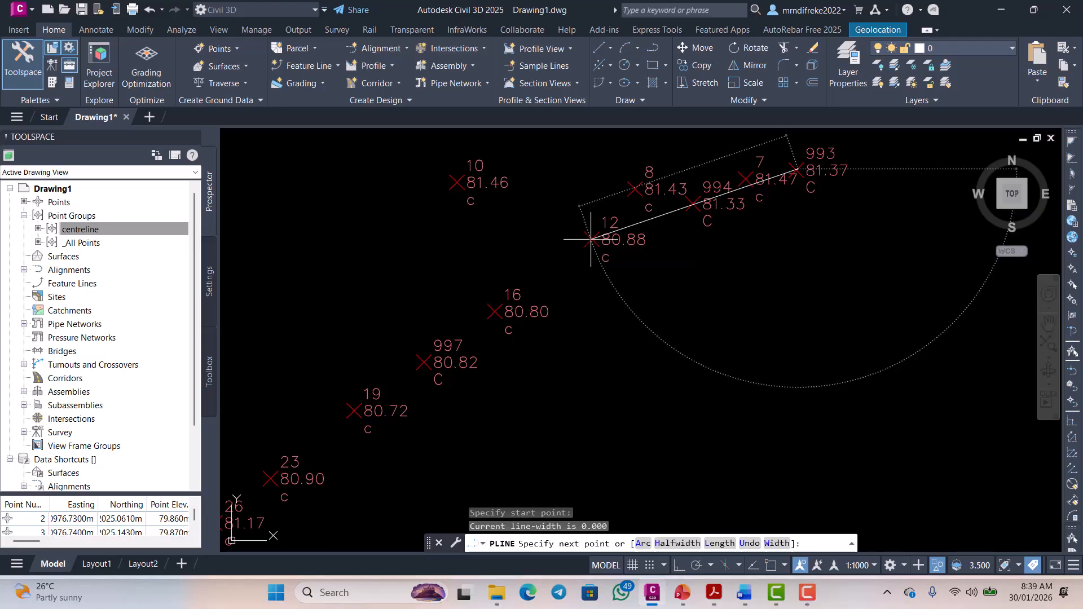
pyautogui.click(587, 240)
# - Extend the polyline from point 12 along the long straight run of centreline points to a vertex beside point 71
pyautogui.scroll(-3, 589, 237)
pyautogui.scroll(2, 621, 237)
pyautogui.scroll(-2, 570, 256)
pyautogui.scroll(3, 568, 259)
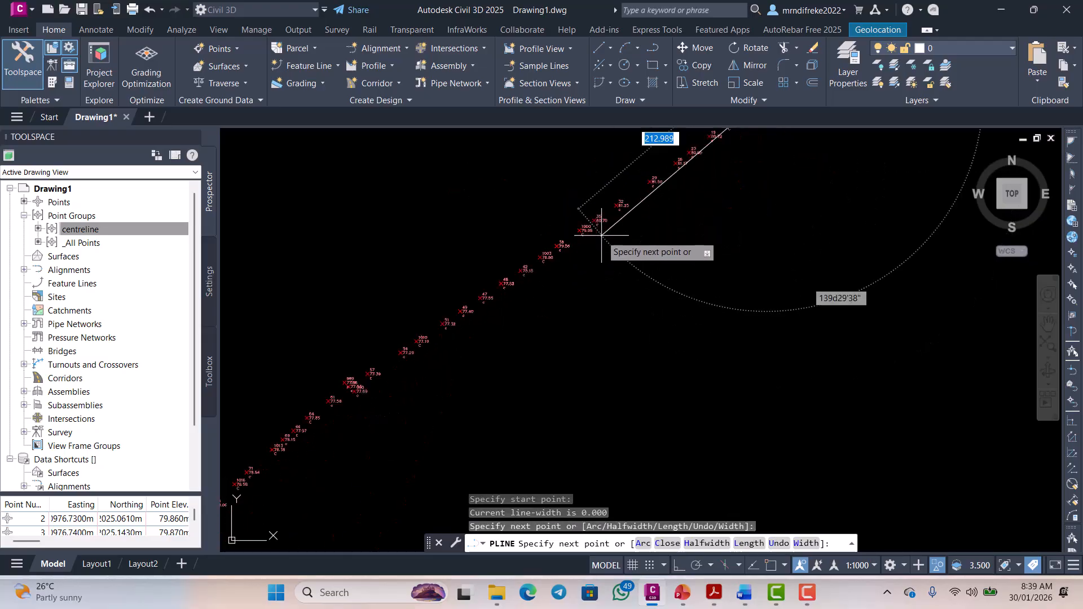
pyautogui.scroll(-3, 591, 229)
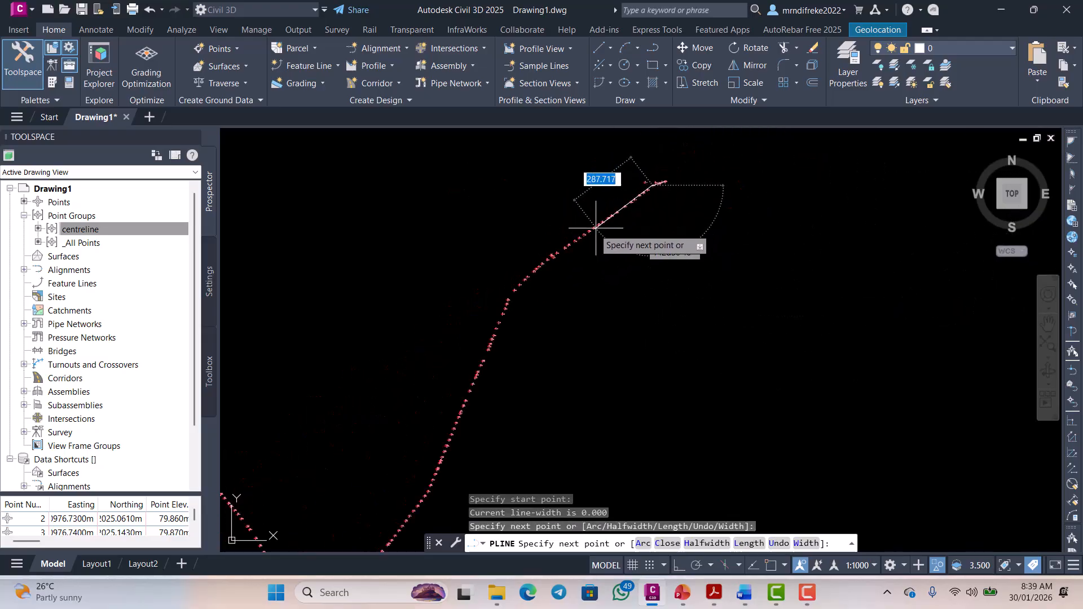
pyautogui.scroll(2, 581, 248)
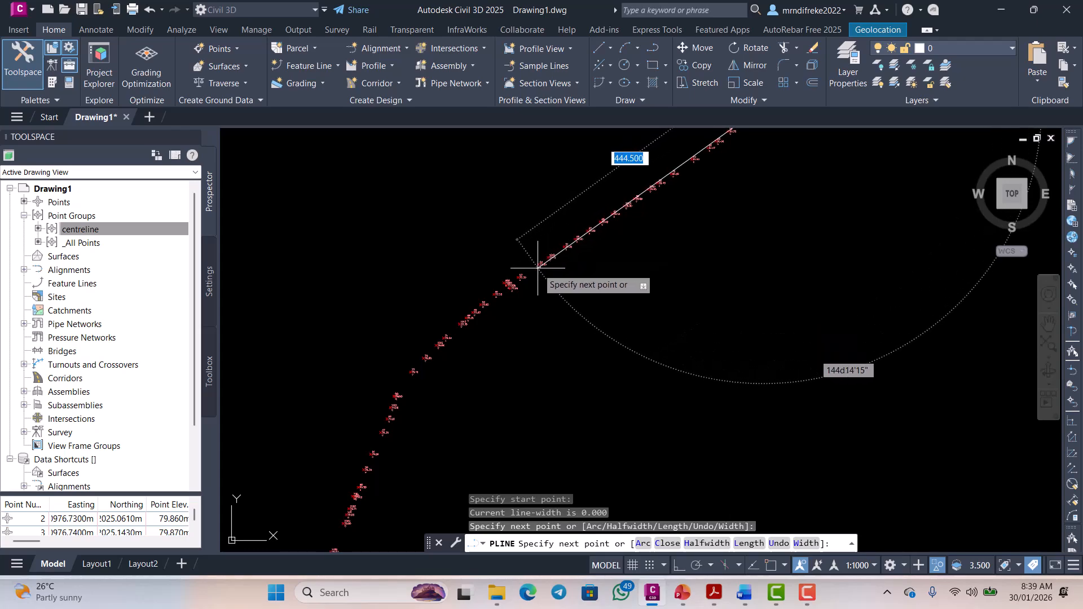
pyautogui.scroll(-1, 510, 288)
pyautogui.scroll(2, 510, 287)
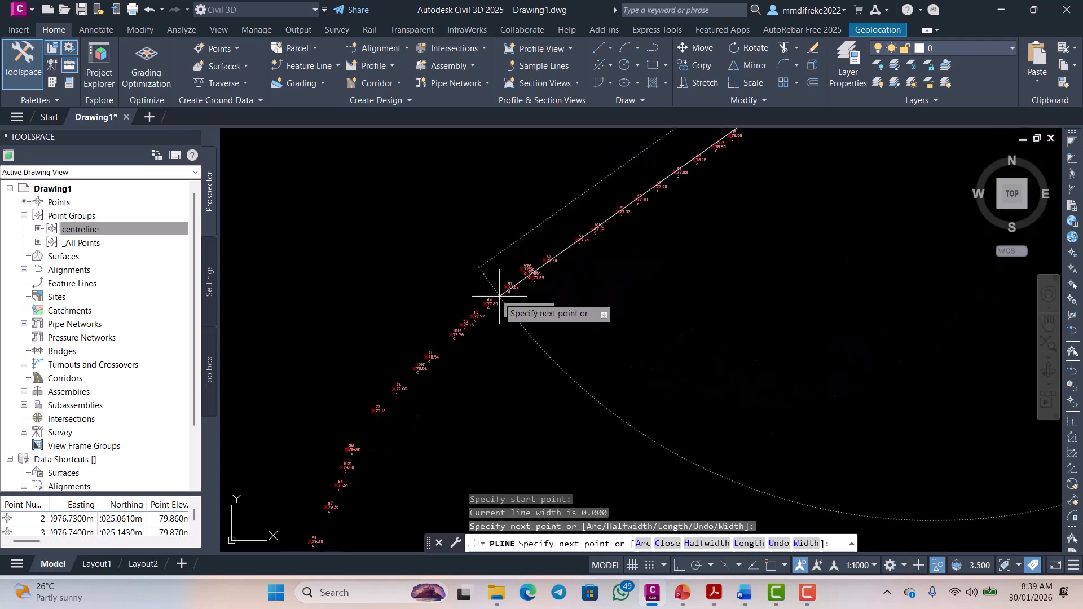
pyautogui.scroll(-3, 525, 274)
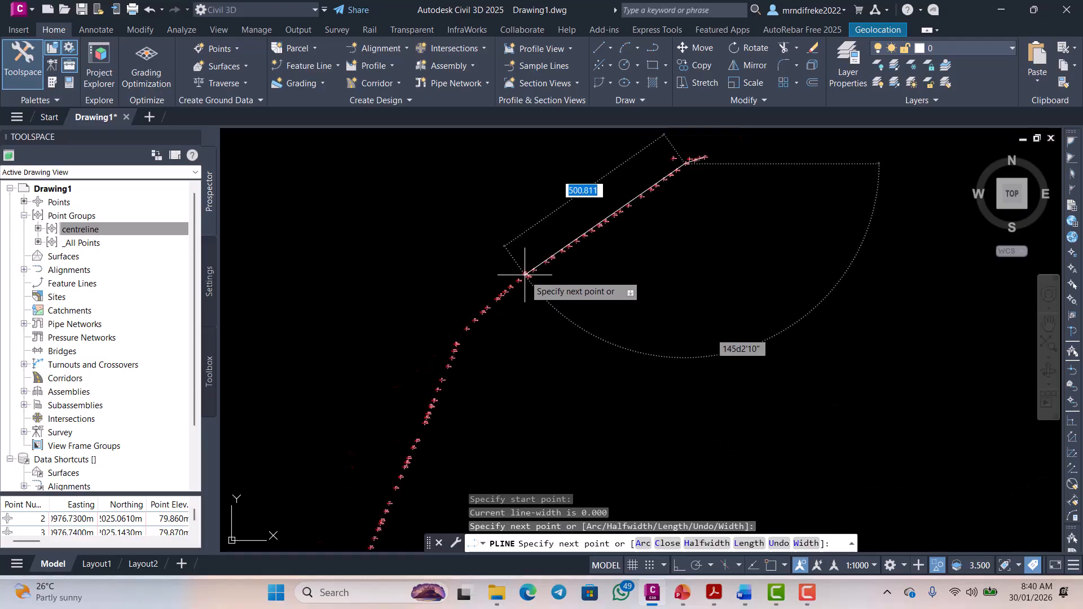
pyautogui.scroll(3, 511, 289)
pyautogui.scroll(-2, 502, 289)
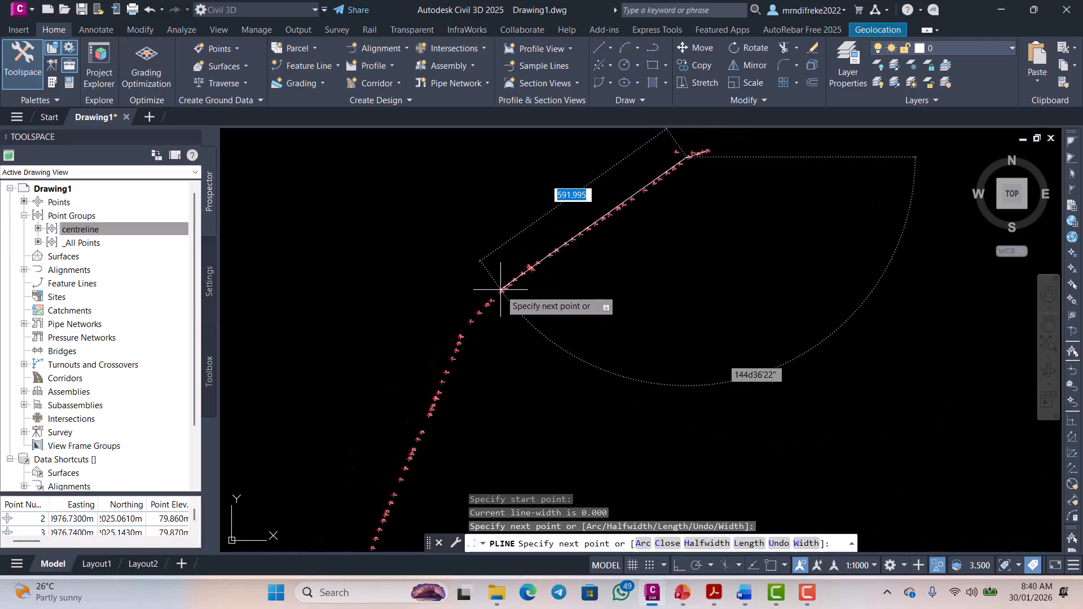
pyautogui.click(489, 303)
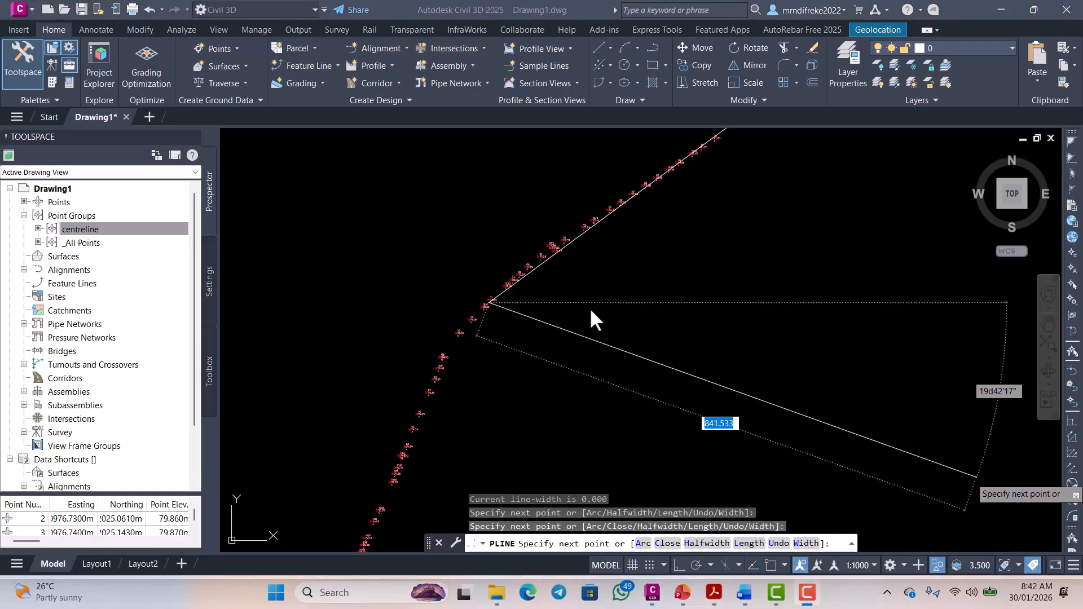
# - Continue the centreline polyline from the vertex beside point 71 to point 77 at the start of the bend
pyautogui.click(611, 330)
pyautogui.scroll(8, 502, 343)
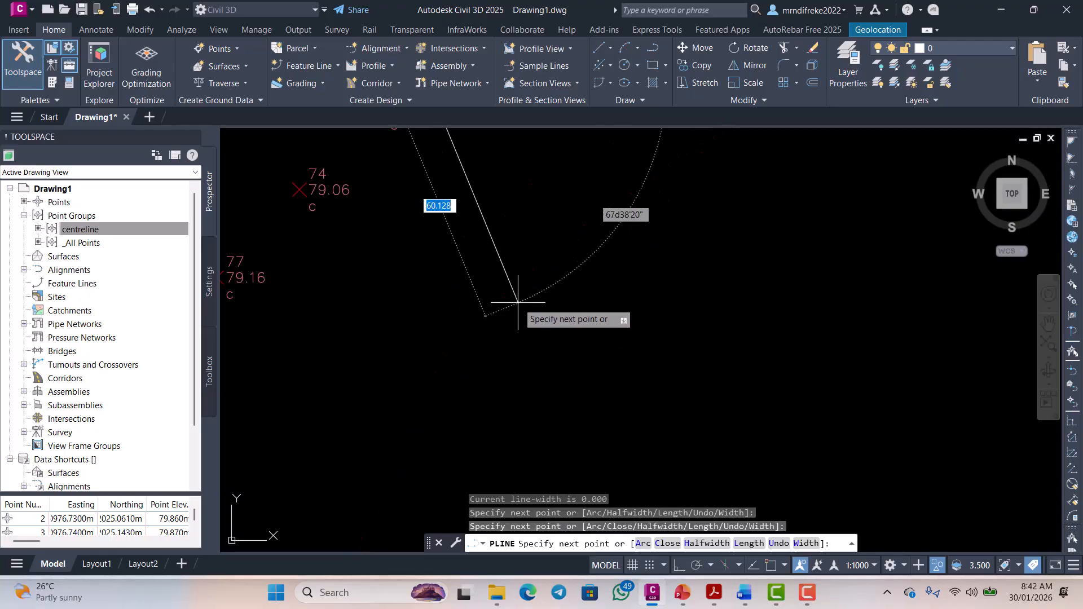
pyautogui.scroll(-6, 518, 303)
pyautogui.scroll(5, 490, 303)
pyautogui.scroll(-5, 474, 262)
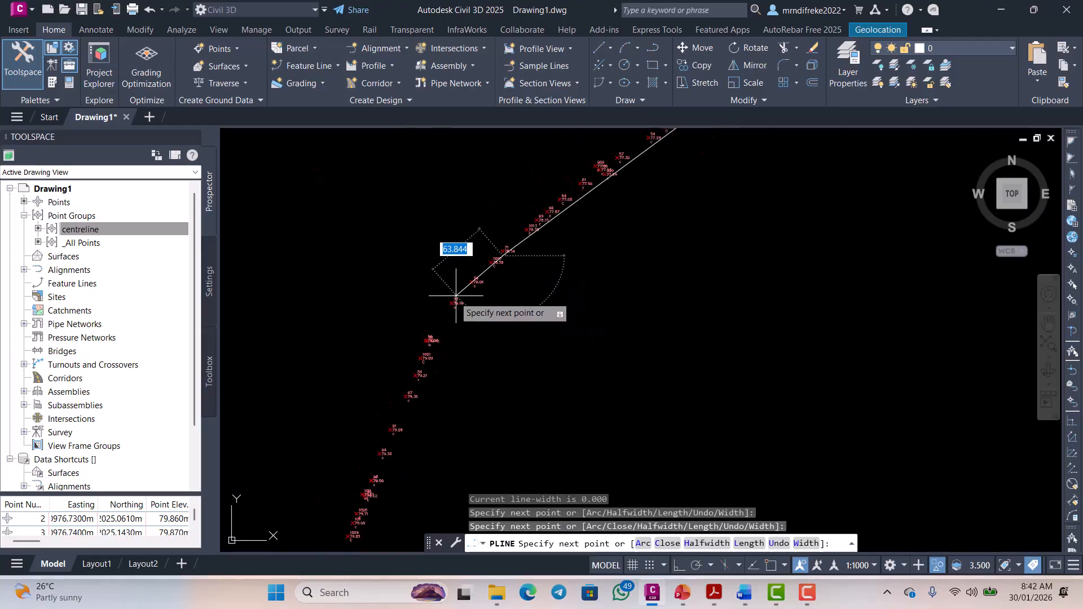
pyautogui.scroll(4, 454, 293)
pyautogui.scroll(-4, 468, 287)
pyautogui.scroll(4, 473, 299)
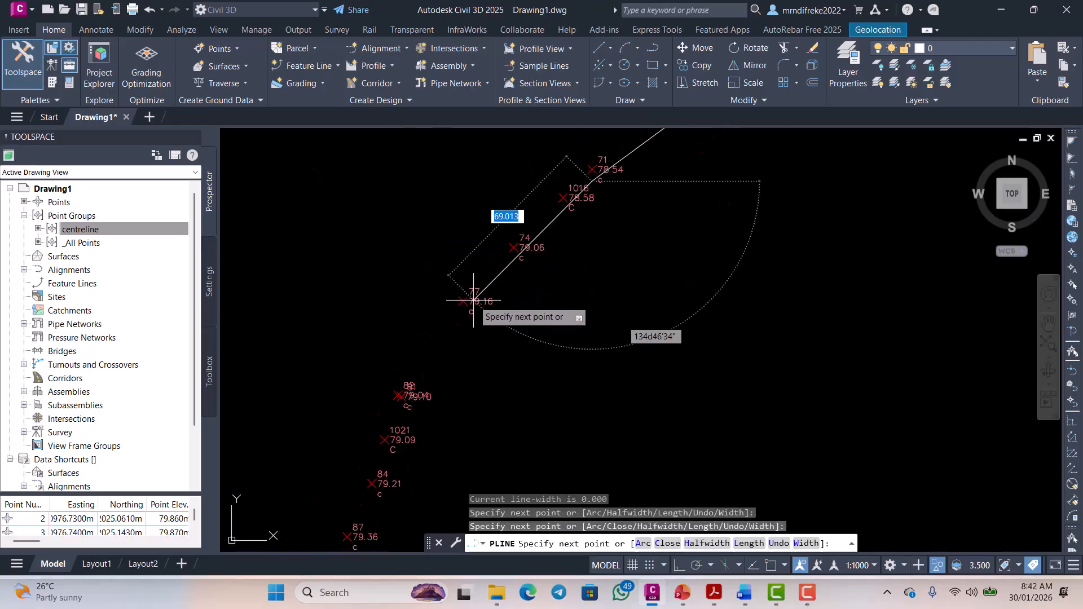
pyautogui.scroll(-4, 460, 237)
pyautogui.scroll(4, 434, 361)
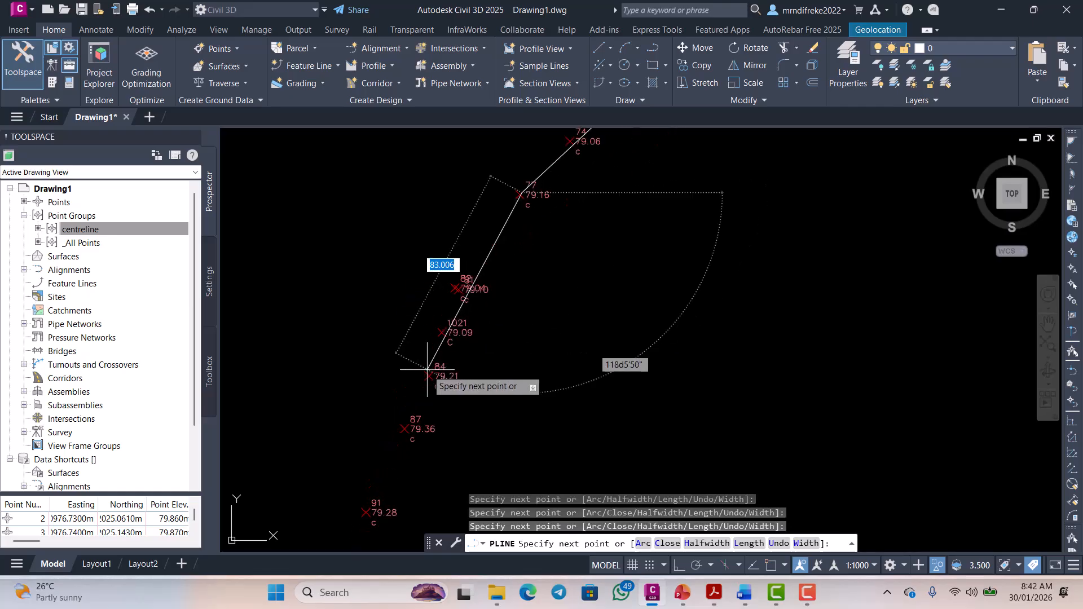
# - Place the next polyline vertex at the overlapping centreline points between points 77 and 1021
pyautogui.scroll(2, 467, 299)
pyautogui.scroll(-3, 464, 314)
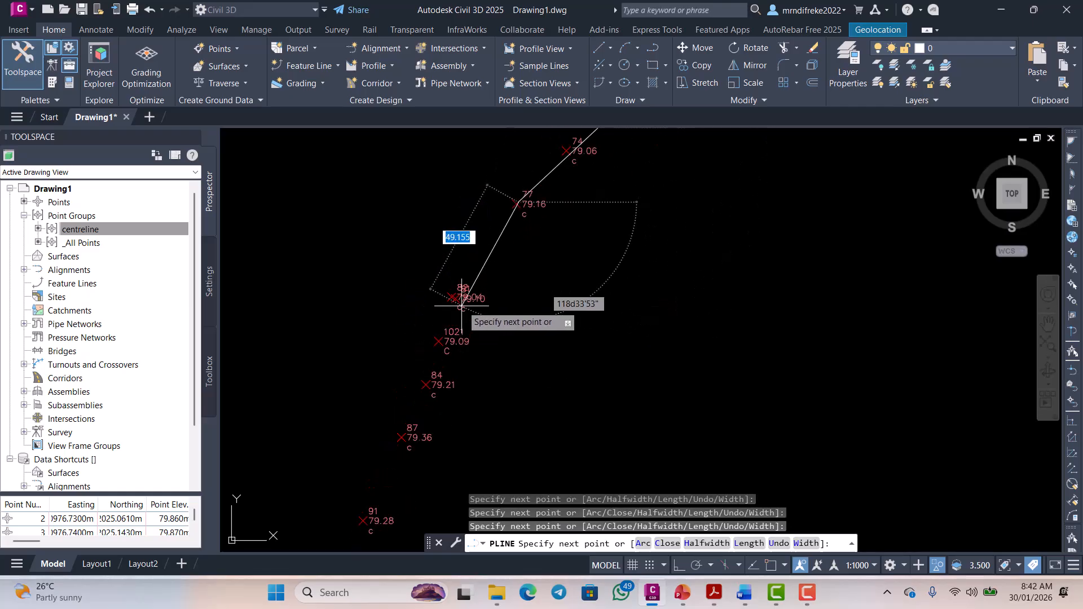
pyautogui.scroll(4, 462, 304)
pyautogui.scroll(-4, 462, 309)
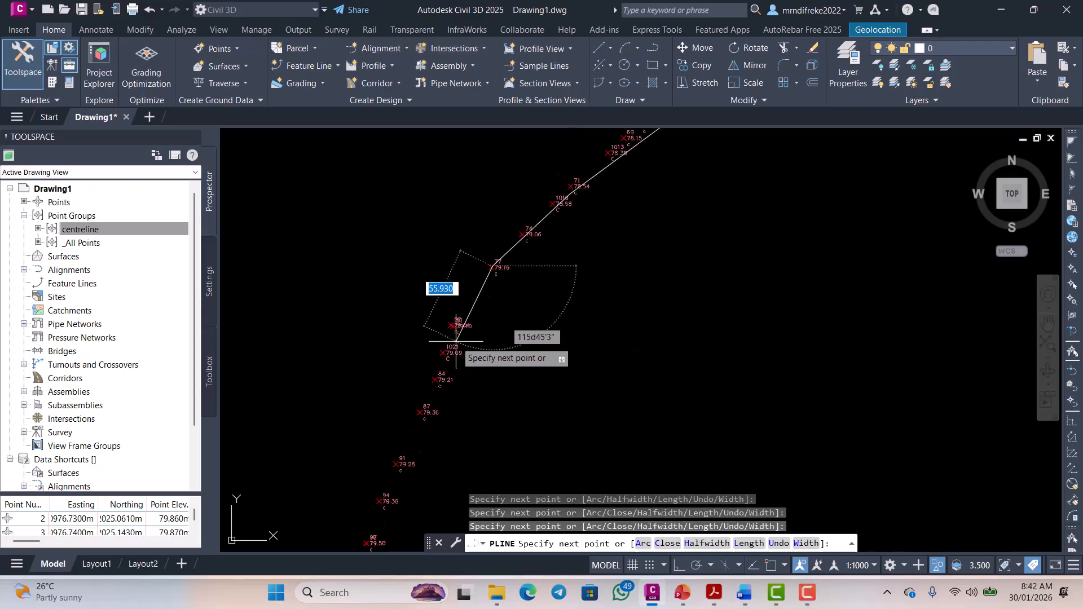
pyautogui.scroll(2, 452, 327)
pyautogui.scroll(2, 446, 367)
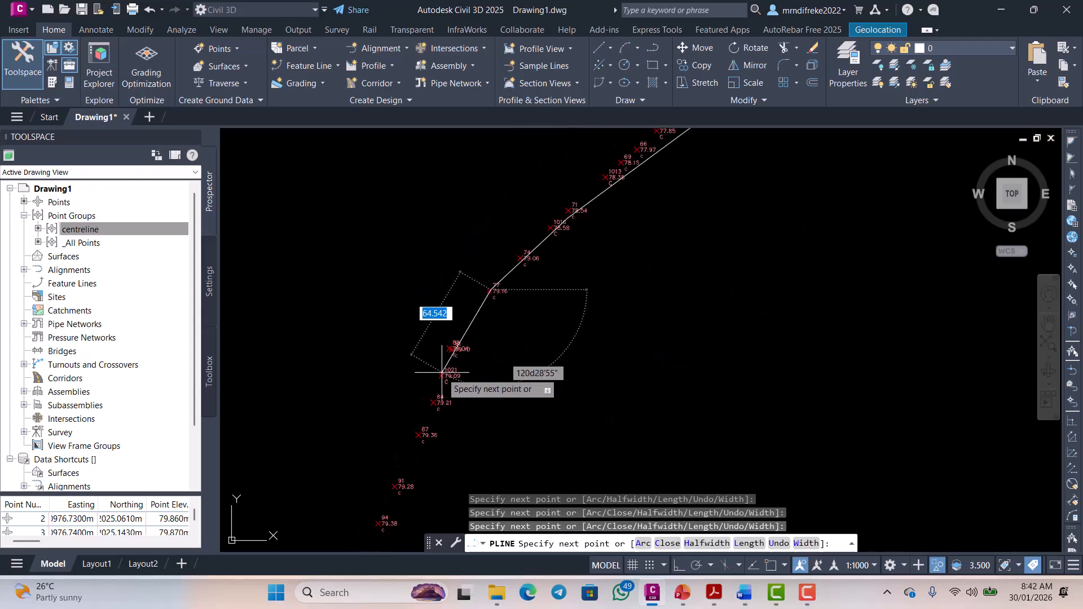
pyautogui.scroll(-3, 446, 367)
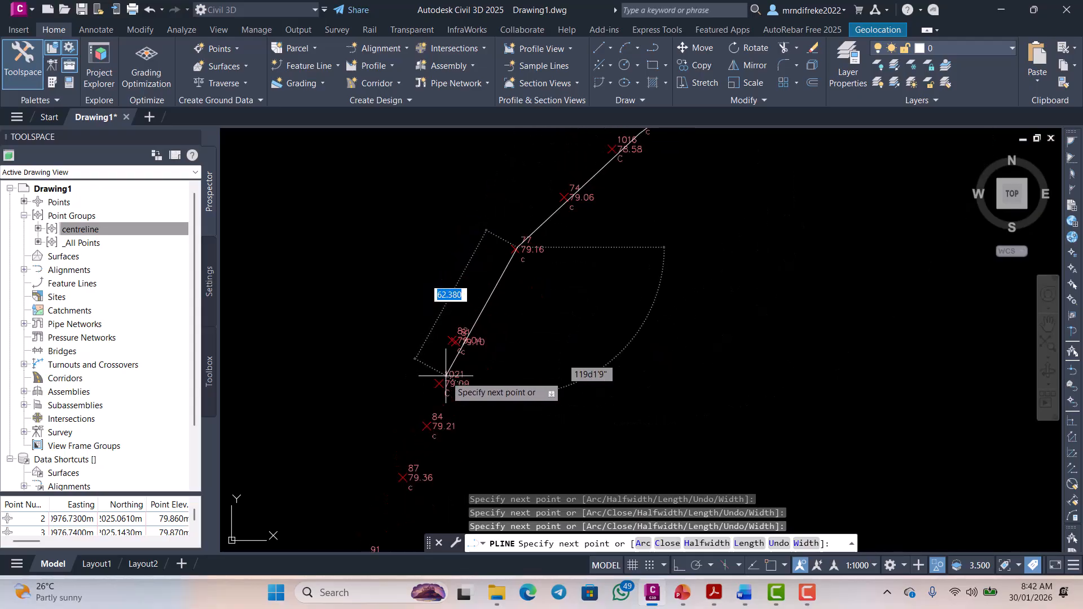
pyautogui.scroll(3, 458, 335)
pyautogui.click(456, 349)
# - Extend the polyline down the next straight run to centreline point 1029 and end it there
pyautogui.scroll(-4, 524, 171)
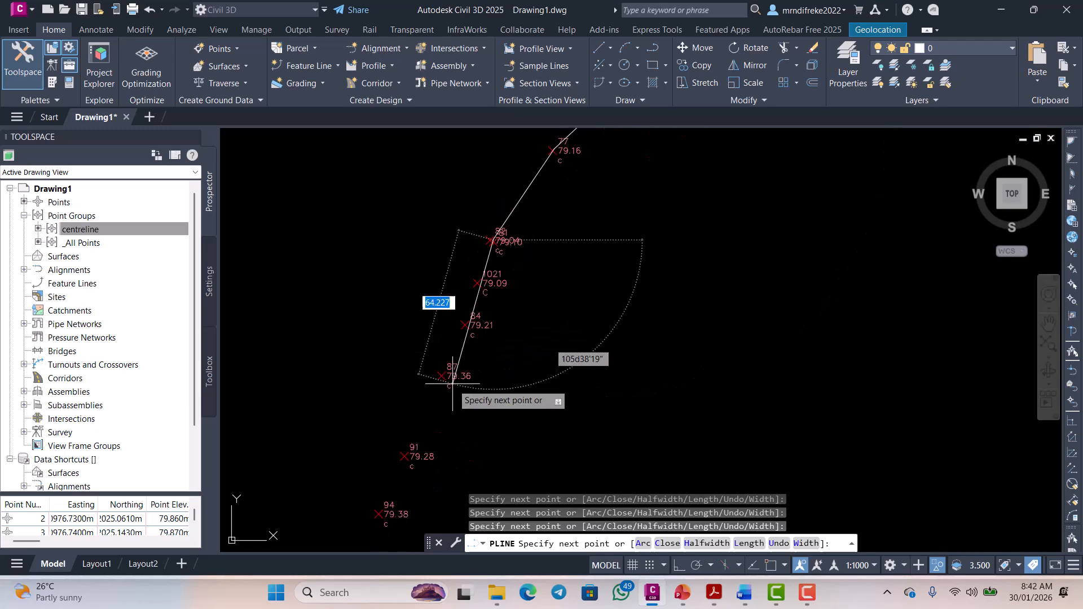
pyautogui.scroll(2, 467, 380)
pyautogui.scroll(-4, 467, 337)
pyautogui.scroll(2, 467, 339)
pyautogui.scroll(-2, 435, 399)
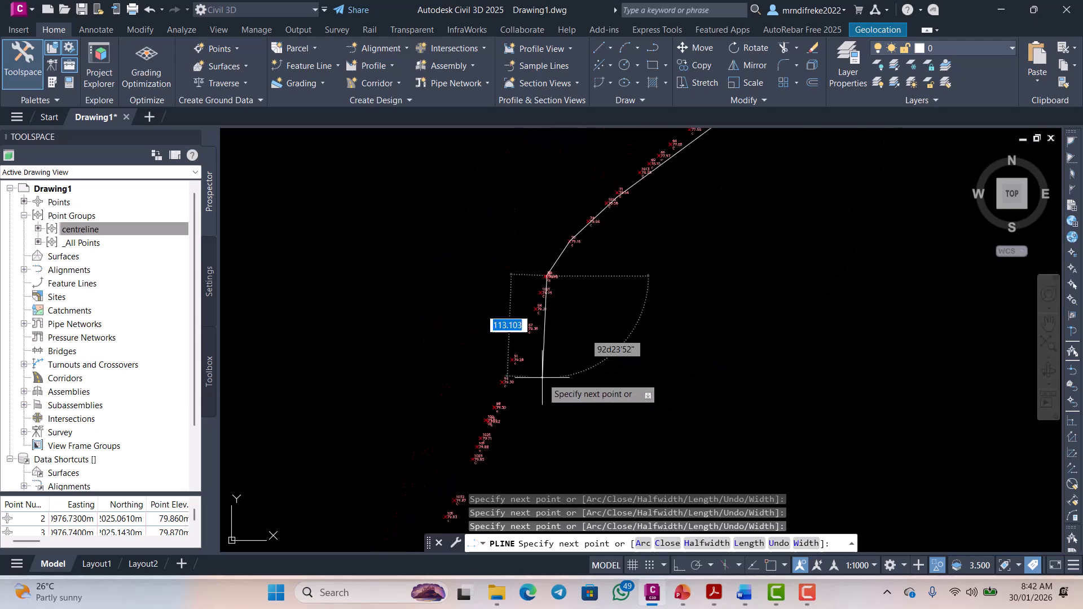
pyautogui.scroll(5, 516, 396)
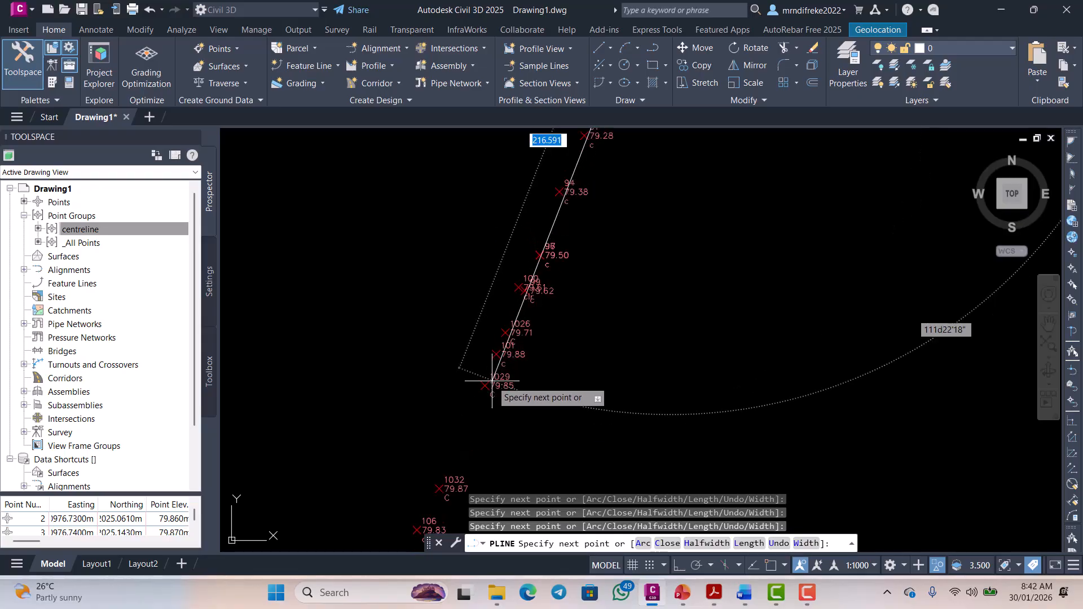
pyautogui.click(470, 395)
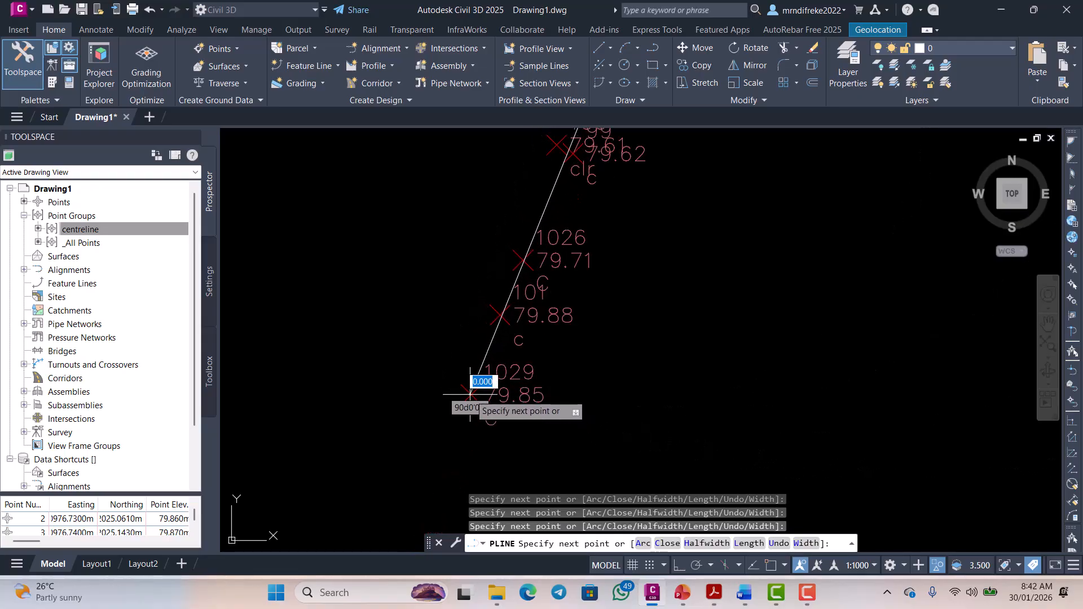
pyautogui.press('Escape')
# - Start creating an alignment from objects using the centreline polyline and accept its default direction
pyautogui.scroll(-6, 467, 392)
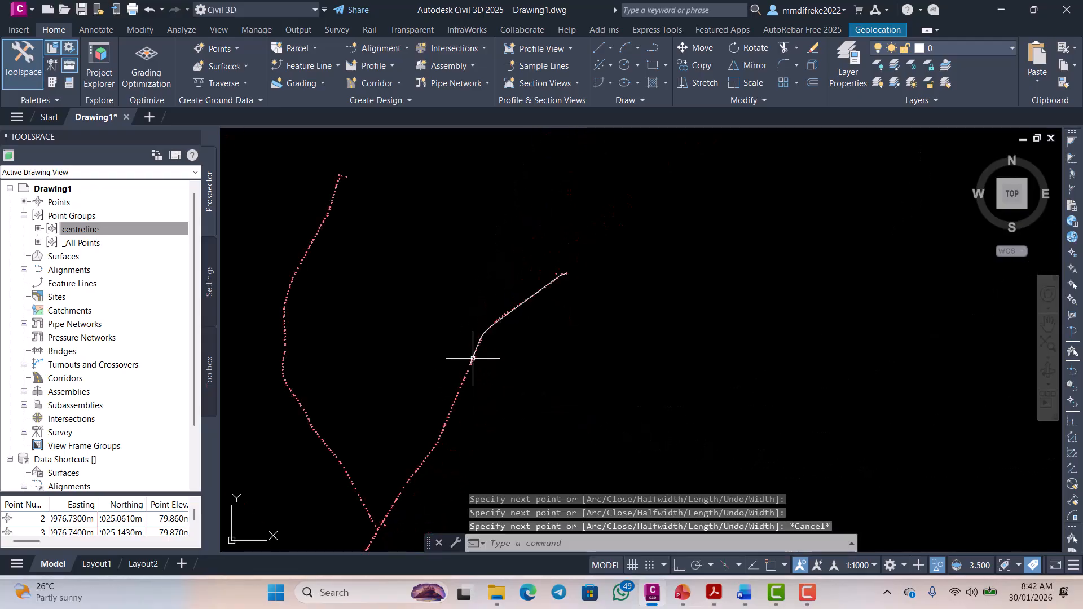
pyautogui.scroll(2, 573, 251)
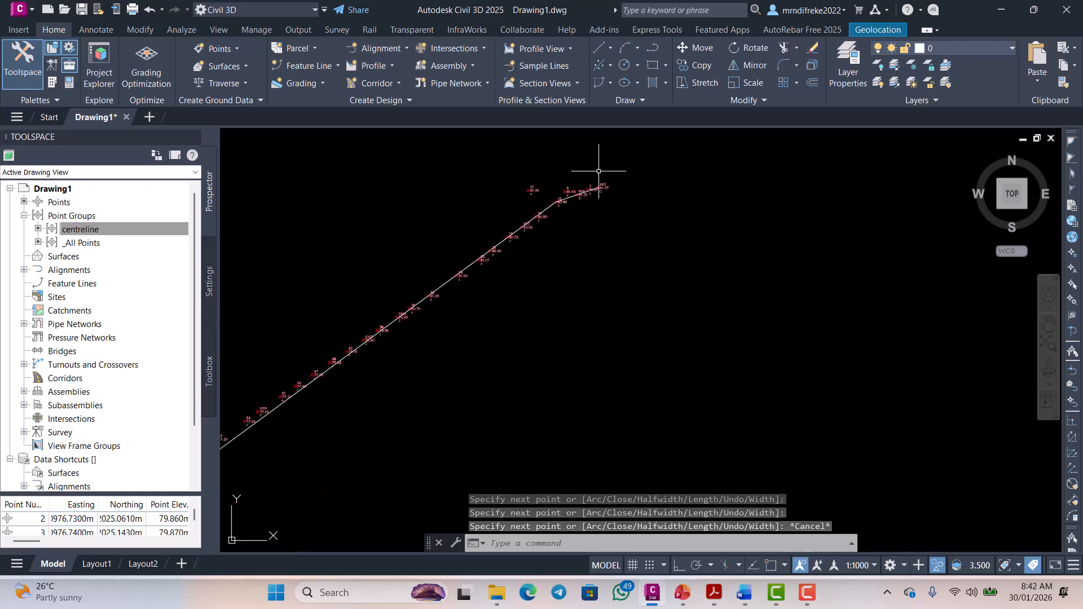
pyautogui.click(387, 50)
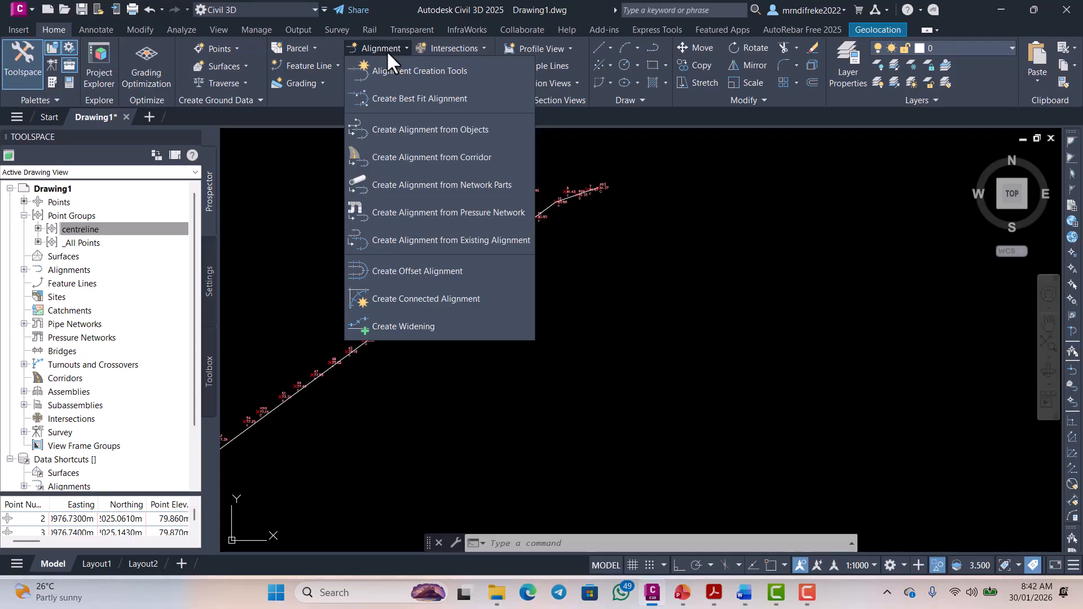
pyautogui.click(409, 133)
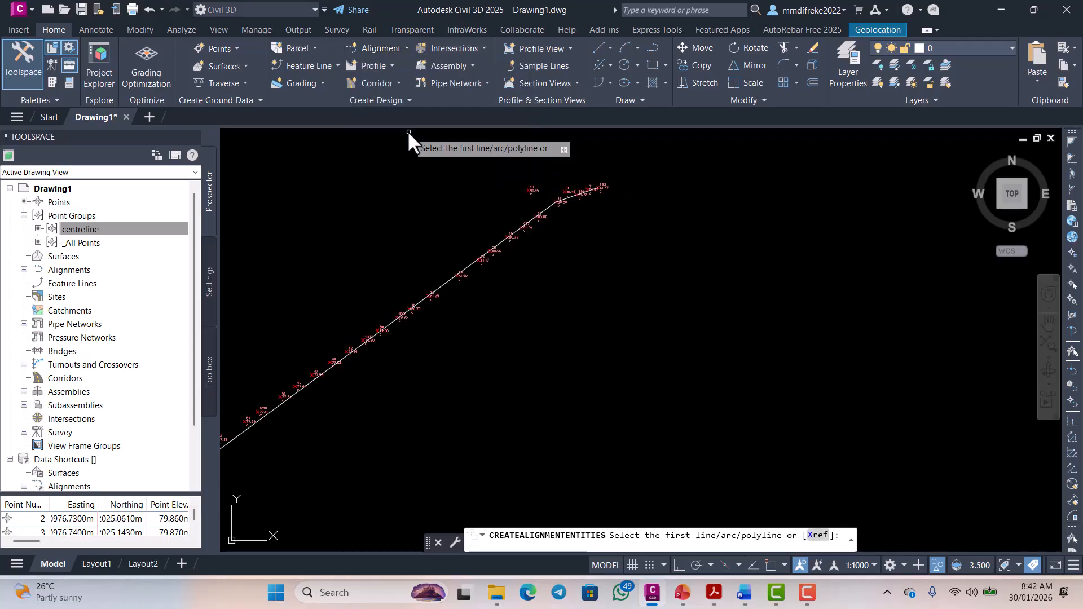
pyautogui.scroll(5, 540, 210)
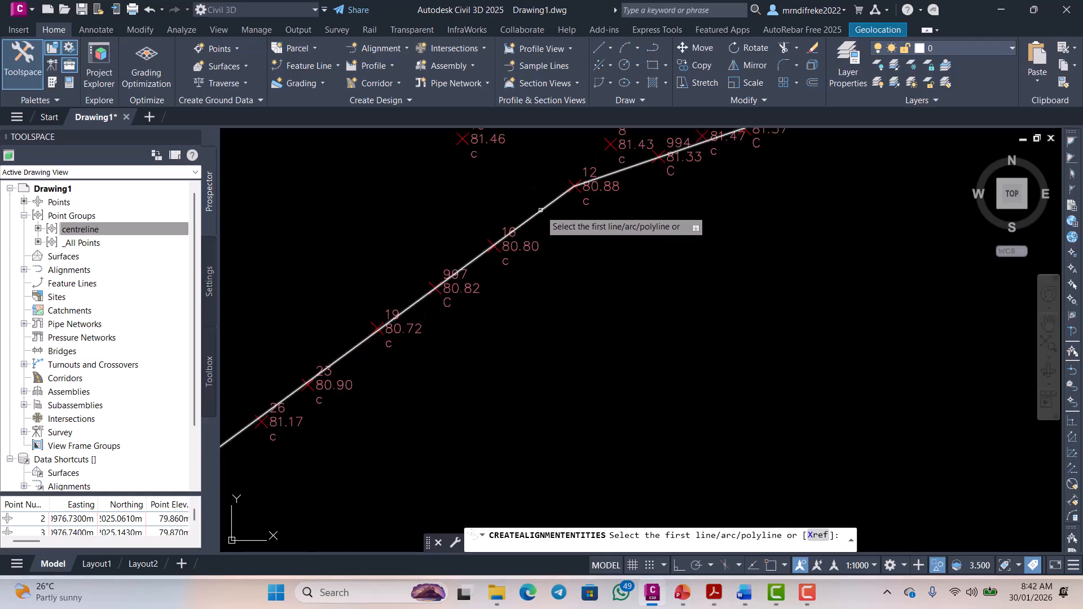
pyautogui.click(541, 209)
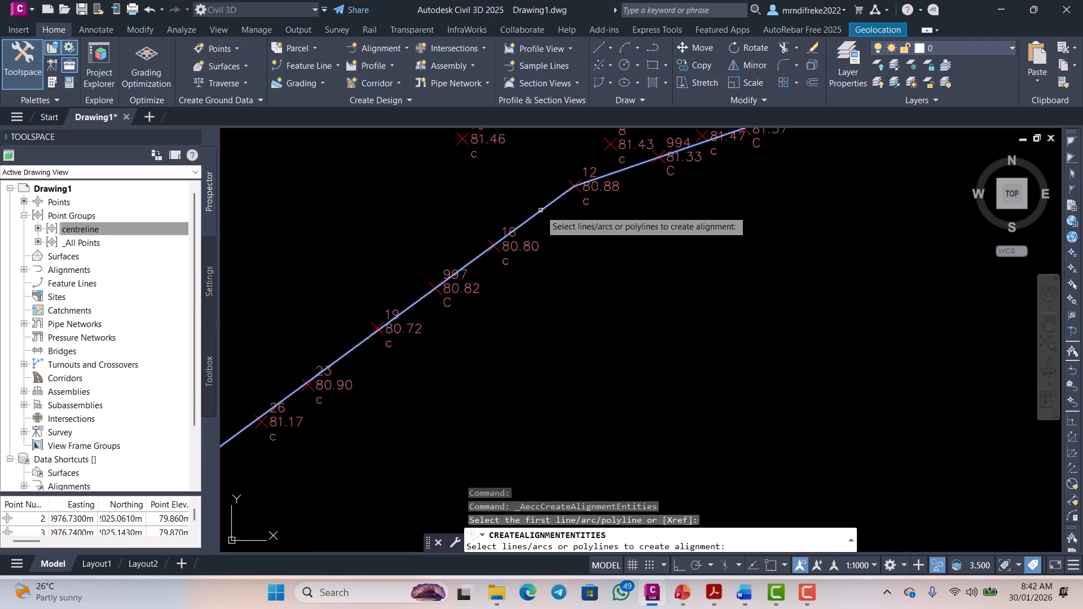
pyautogui.press('Return')
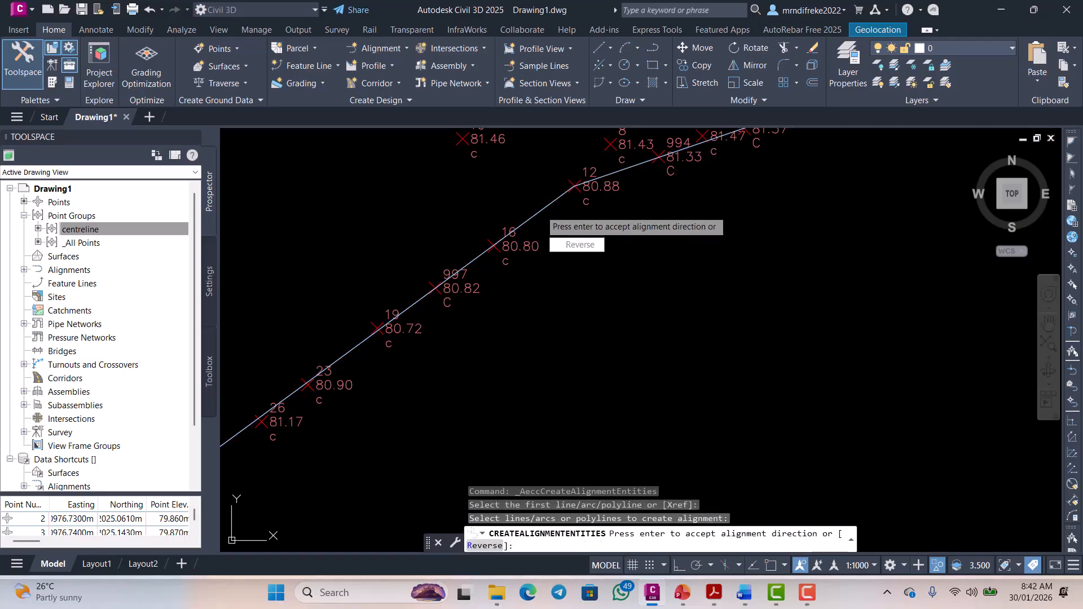
pyautogui.press('Return')
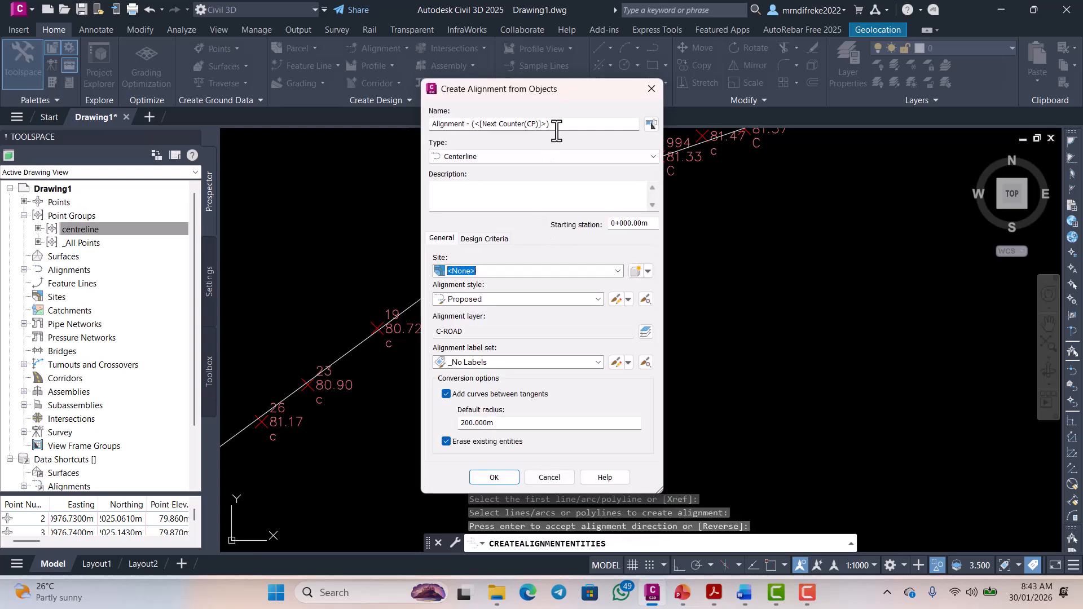
# - Name the new alignment "Road 1 Alignment"
pyautogui.click(562, 124)
pyautogui.moveTo(562, 125); pyautogui.dragTo(502, 124)
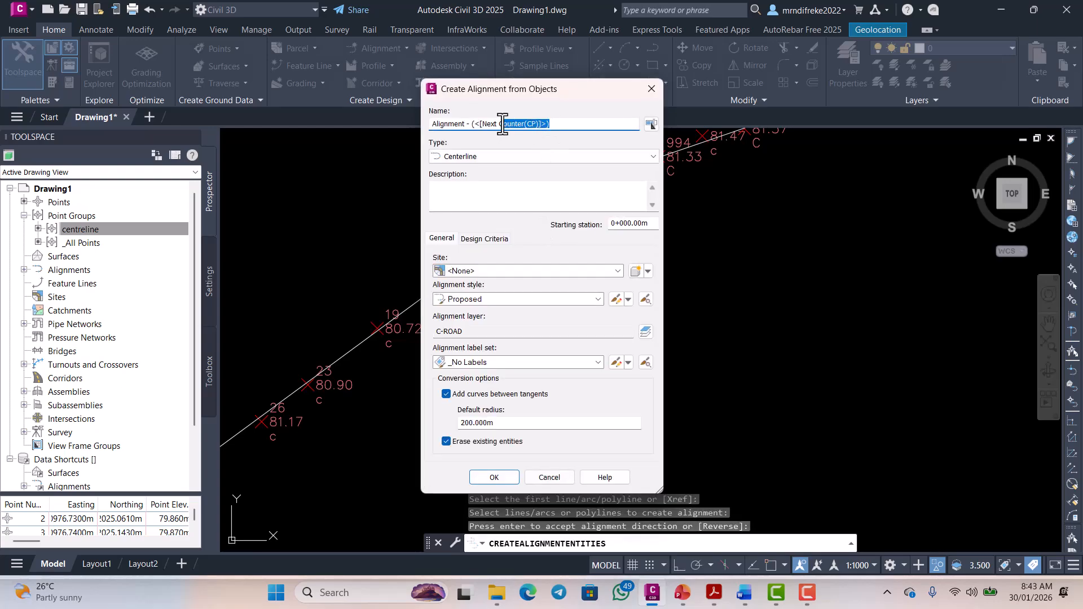
pyautogui.press('BackSpace')
pyautogui.press('BackSpace')
pyautogui.press('BackSpace')
pyautogui.press('BackSpace')
pyautogui.press('BackSpace')
pyautogui.press('BackSpace')
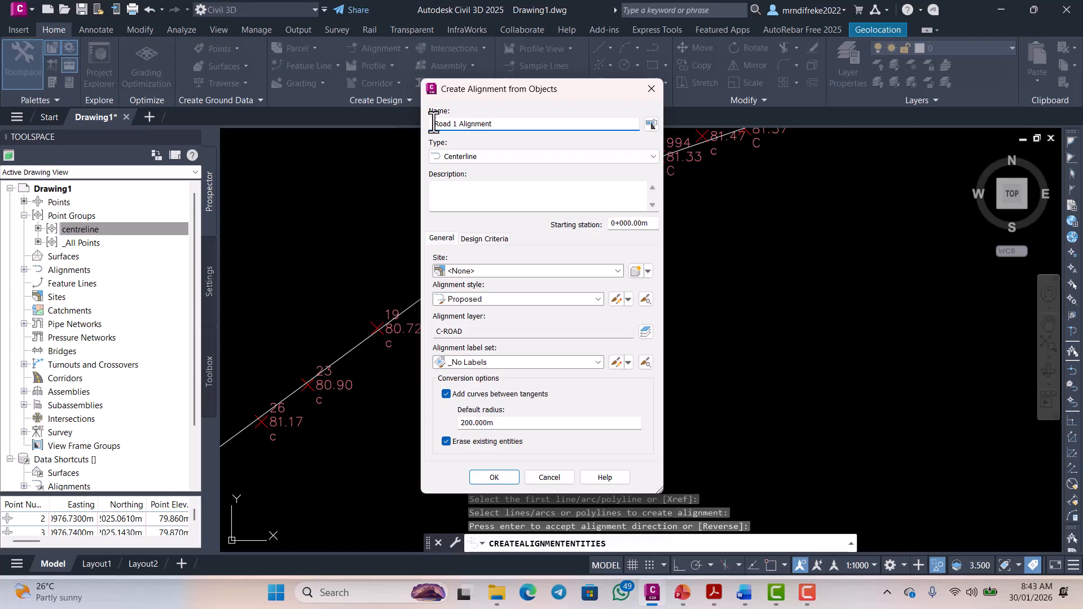
# - Set the alignment's starting design speed to 60 km/h and enable criteria-based design
pyautogui.click(469, 236)
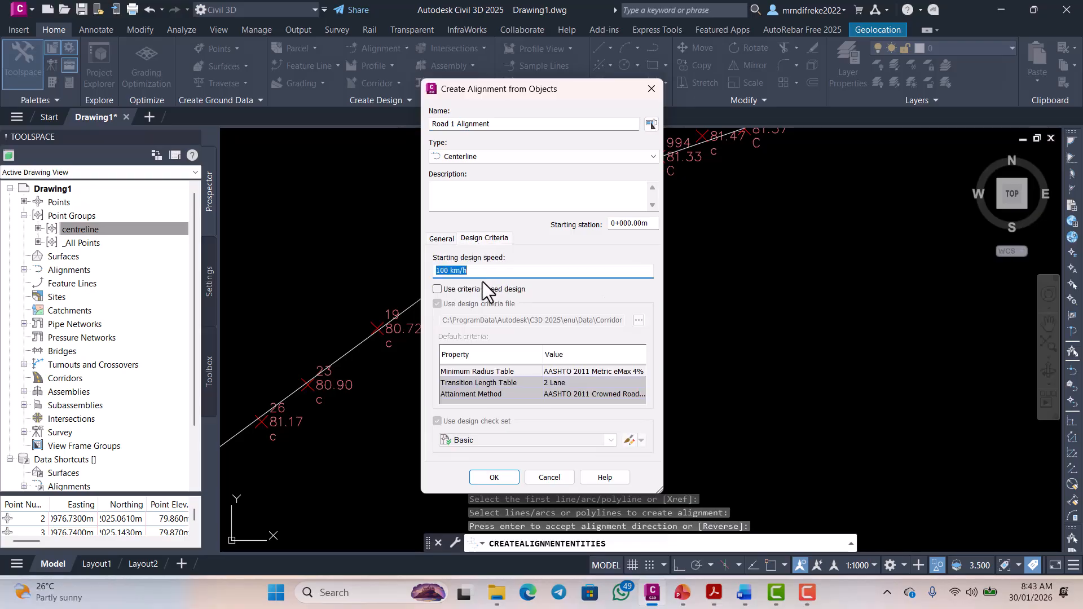
pyautogui.click(448, 272)
pyautogui.click(437, 290)
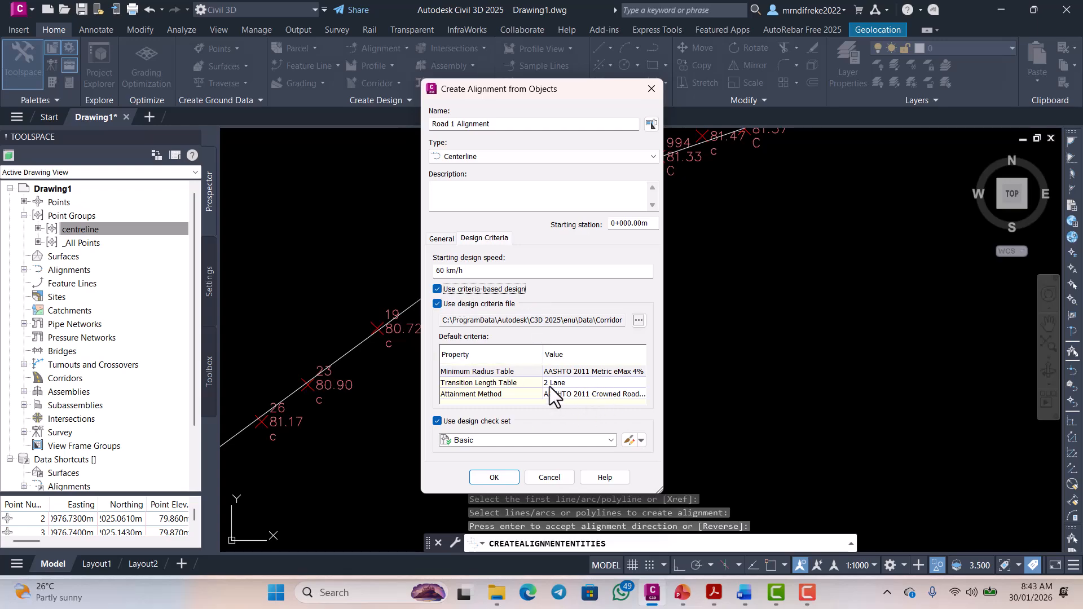
# - Turn off the design check set and create the alignment with the remaining design criteria
pyautogui.click(436, 421)
pyautogui.click(494, 478)
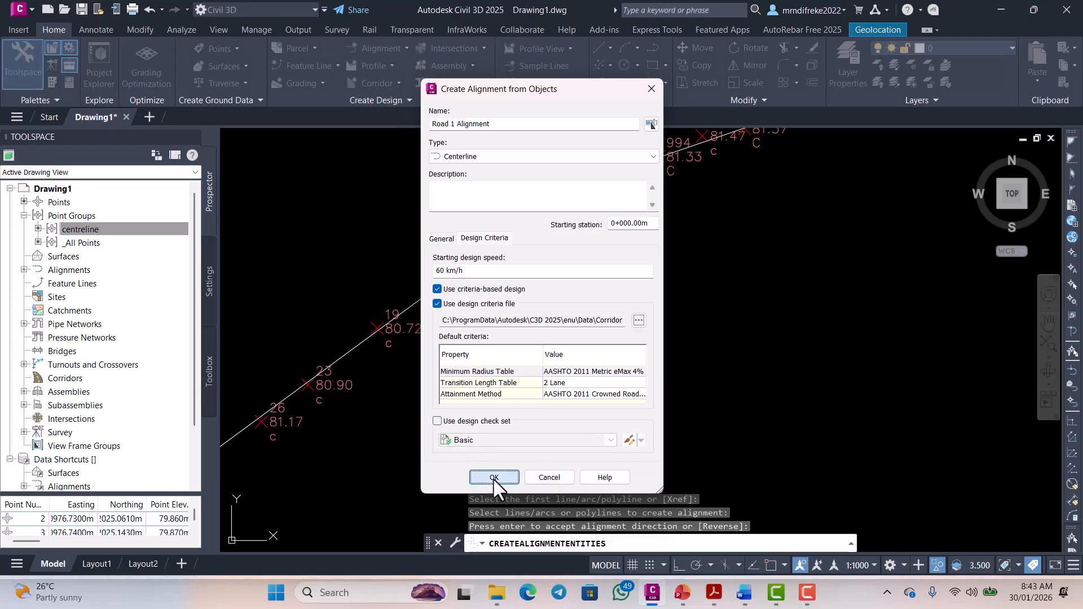
# - Examine the new alignment along its whole length, including the warning symbols at its curves and its fit to the centreline points
pyautogui.scroll(-3, 588, 341)
pyautogui.scroll(5, 617, 299)
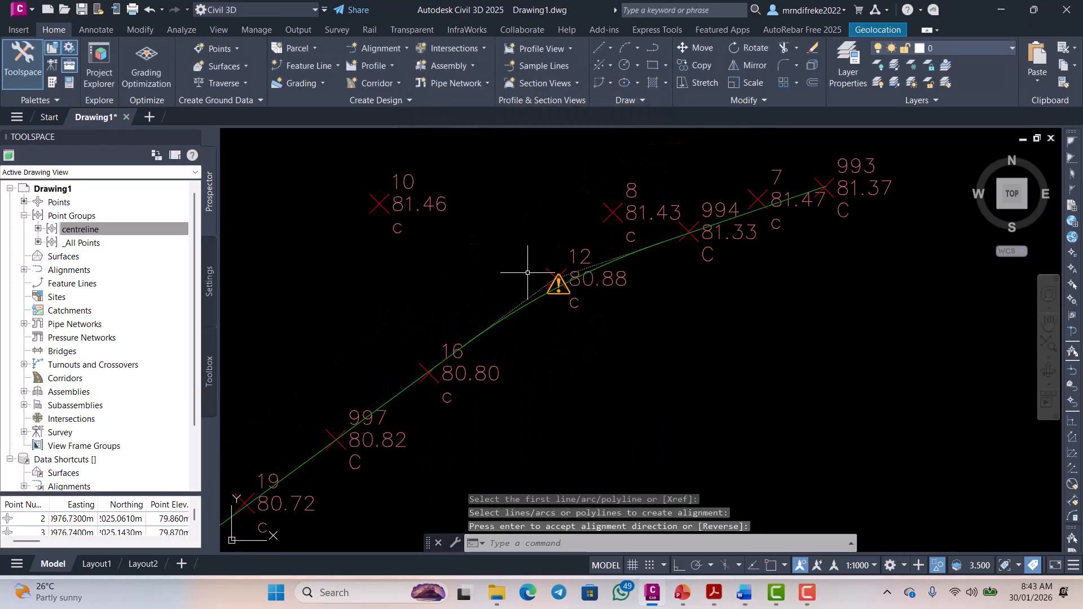
pyautogui.scroll(-2, 592, 254)
pyautogui.scroll(5, 626, 249)
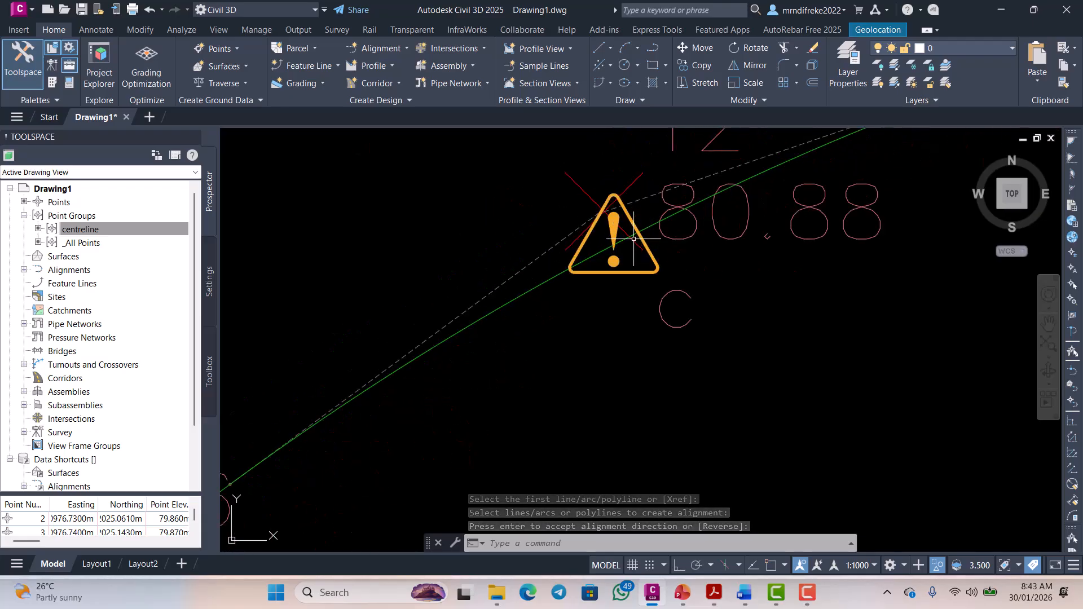
pyautogui.scroll(-4, 635, 233)
pyautogui.scroll(2, 646, 234)
pyautogui.scroll(-1, 653, 220)
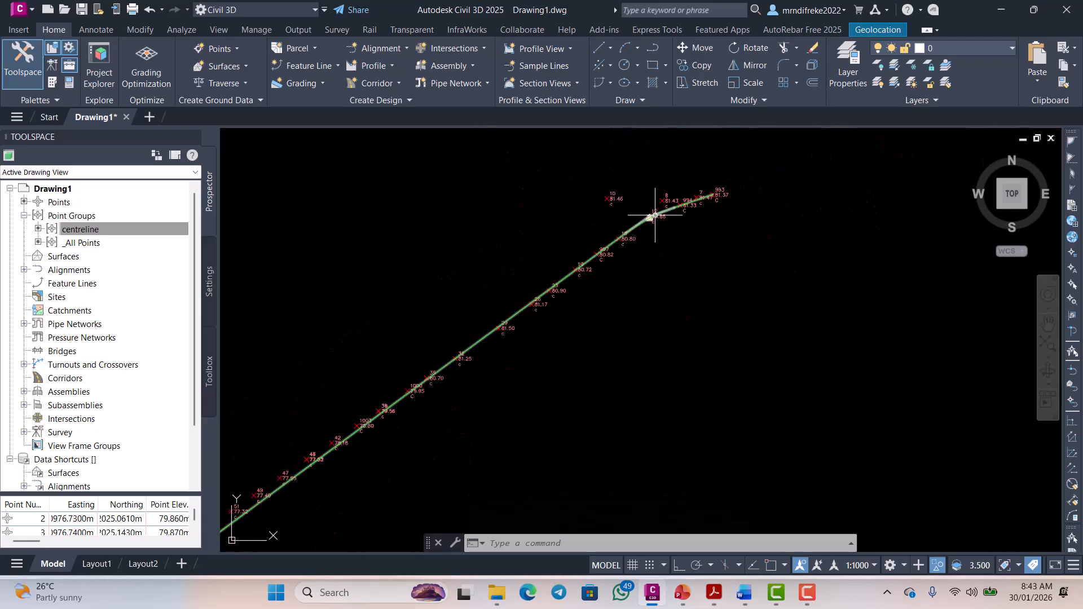
pyautogui.scroll(-3, 594, 254)
pyautogui.scroll(4, 575, 280)
pyautogui.scroll(-1, 601, 271)
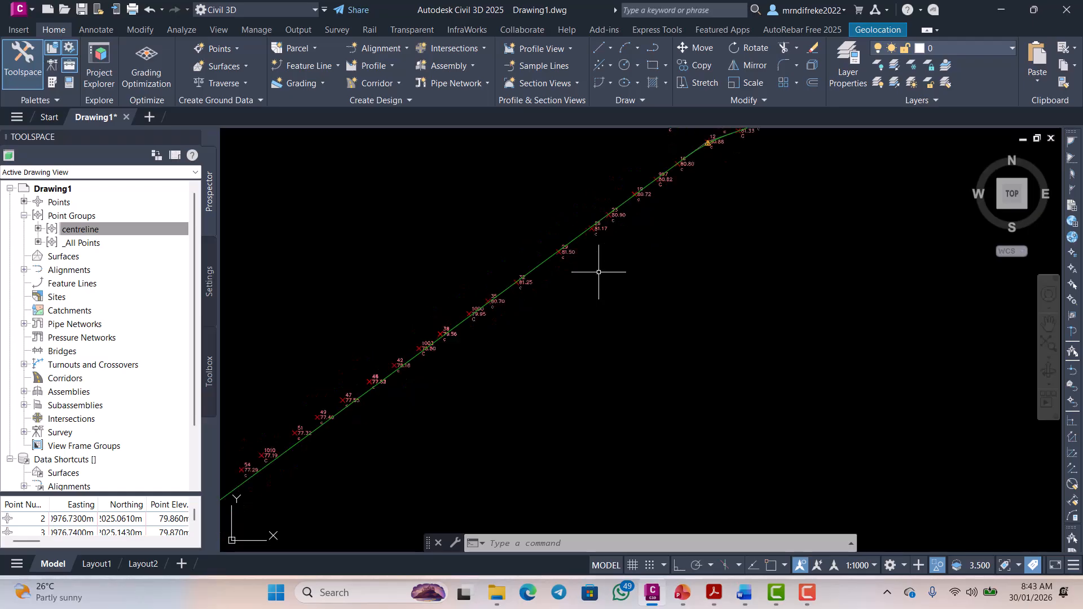
pyautogui.scroll(6, 653, 182)
pyautogui.scroll(-3, 639, 237)
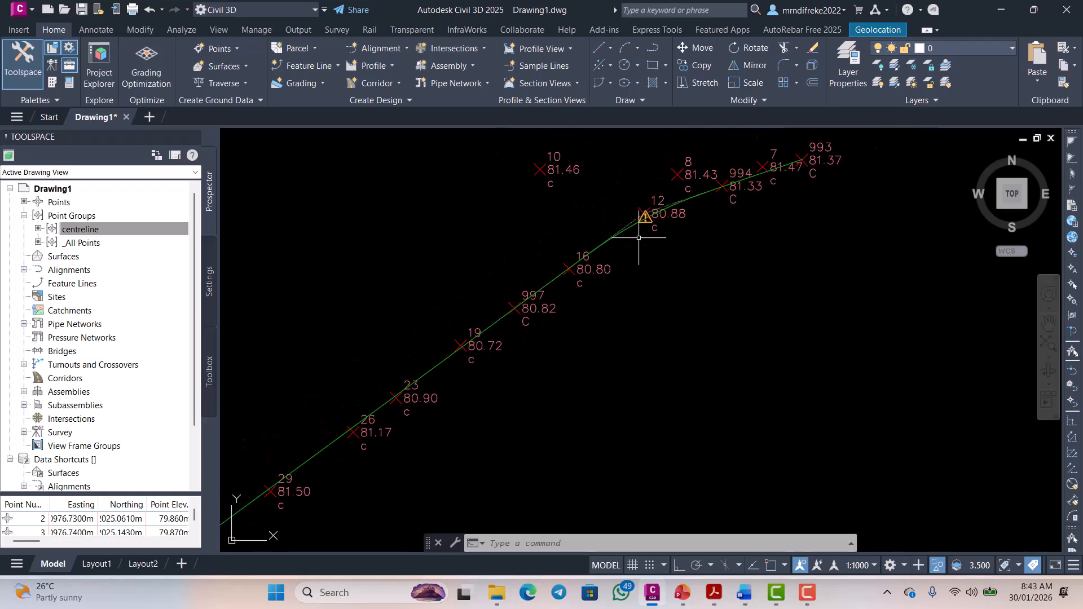
pyautogui.scroll(-5, 632, 225)
pyautogui.scroll(4, 552, 275)
pyautogui.scroll(-4, 590, 249)
pyautogui.scroll(4, 518, 313)
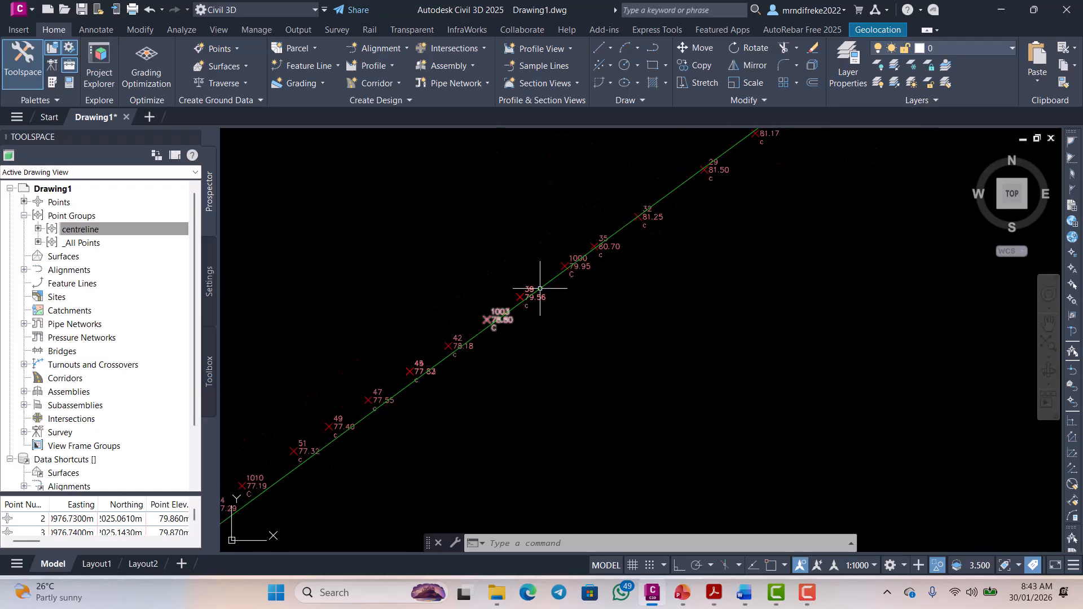
pyautogui.scroll(-4, 510, 307)
pyautogui.scroll(4, 491, 315)
pyautogui.scroll(-4, 438, 367)
pyautogui.scroll(4, 442, 345)
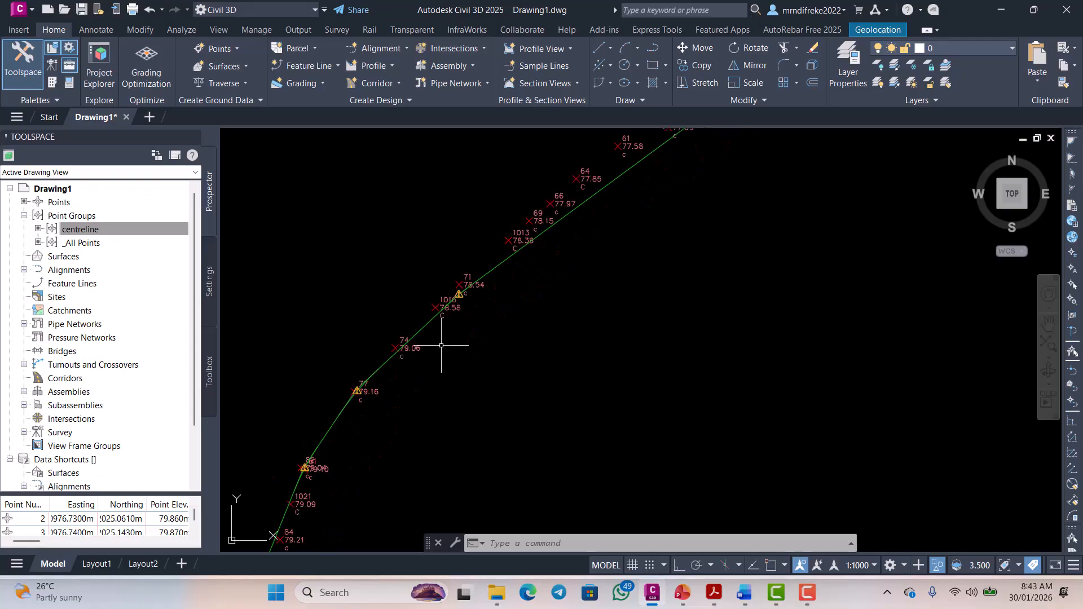
pyautogui.scroll(4, 479, 276)
pyautogui.scroll(-7, 491, 294)
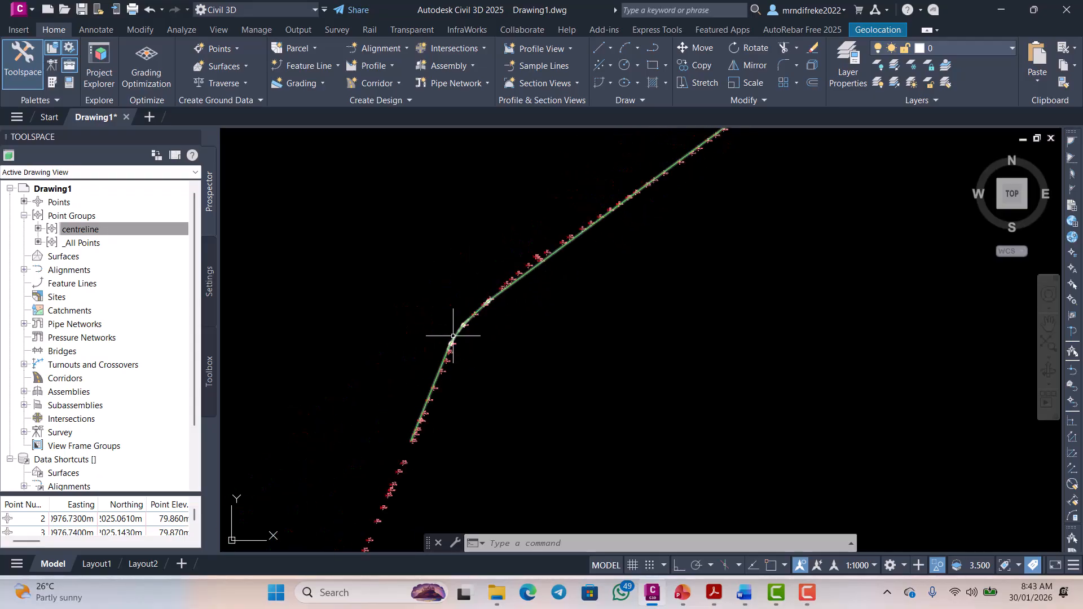
pyautogui.scroll(-3, 513, 286)
pyautogui.scroll(4, 490, 272)
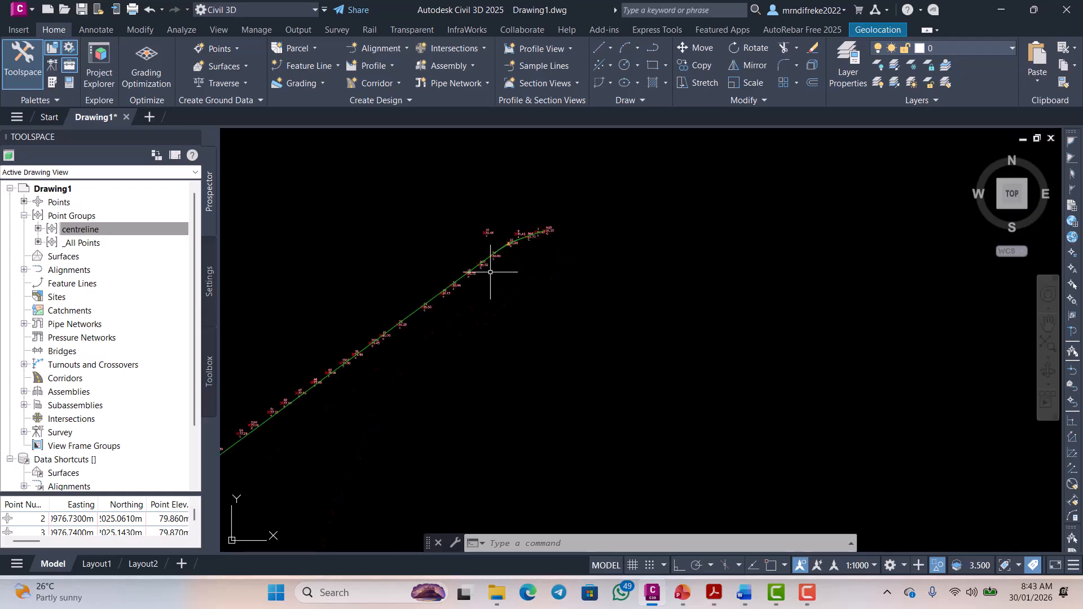
pyautogui.scroll(4, 490, 272)
pyautogui.scroll(-4, 560, 248)
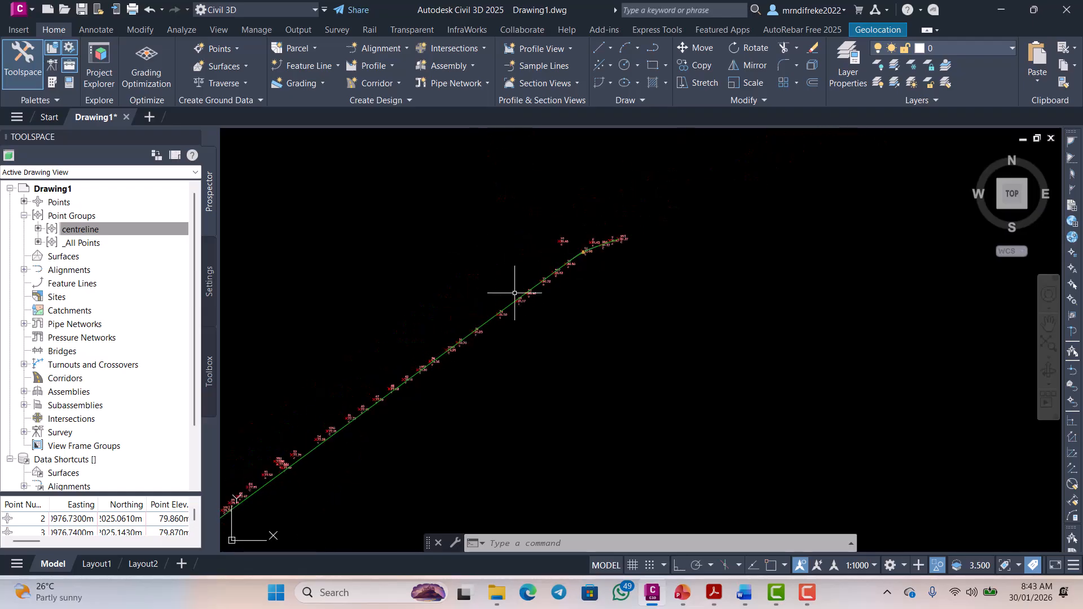
pyautogui.scroll(6, 515, 293)
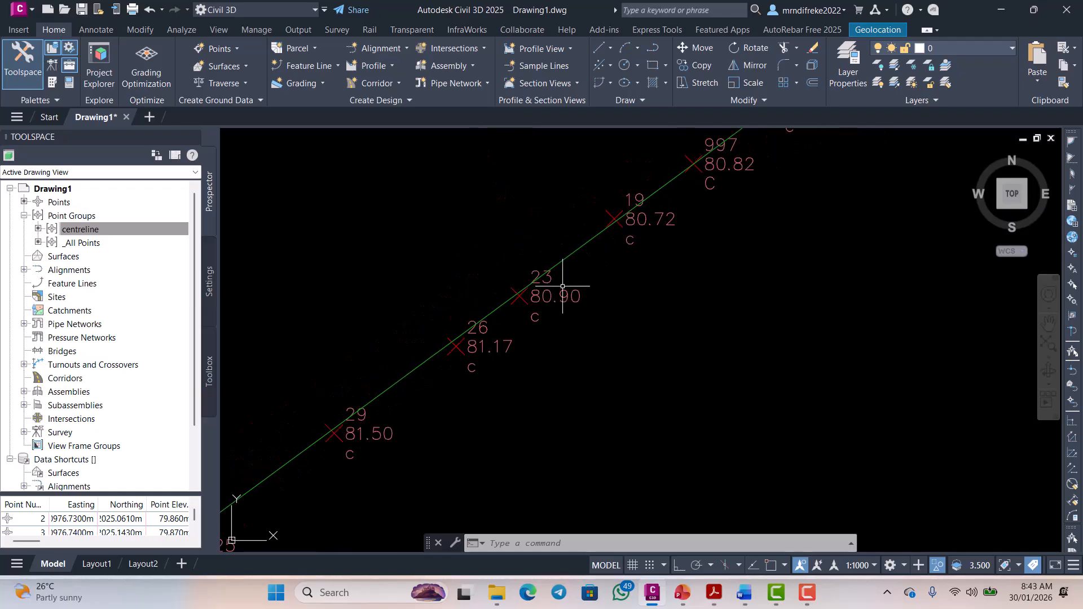
# - Open the Road 1 Alignment's labels for editing and add major station labels in the Perpendicular with Tick style
pyautogui.click(574, 249)
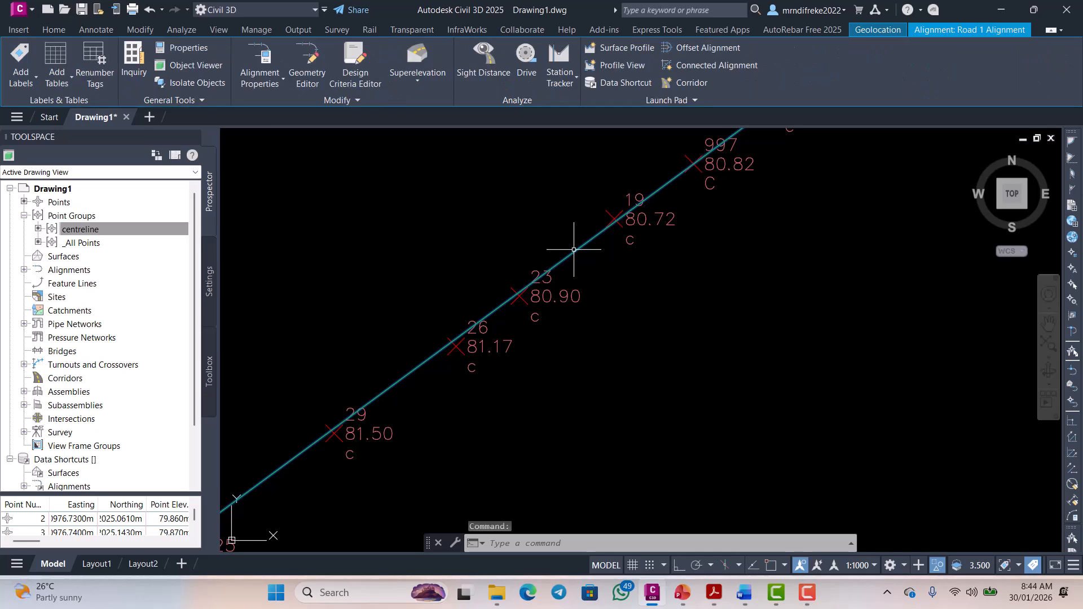
pyautogui.rightClick(574, 249)
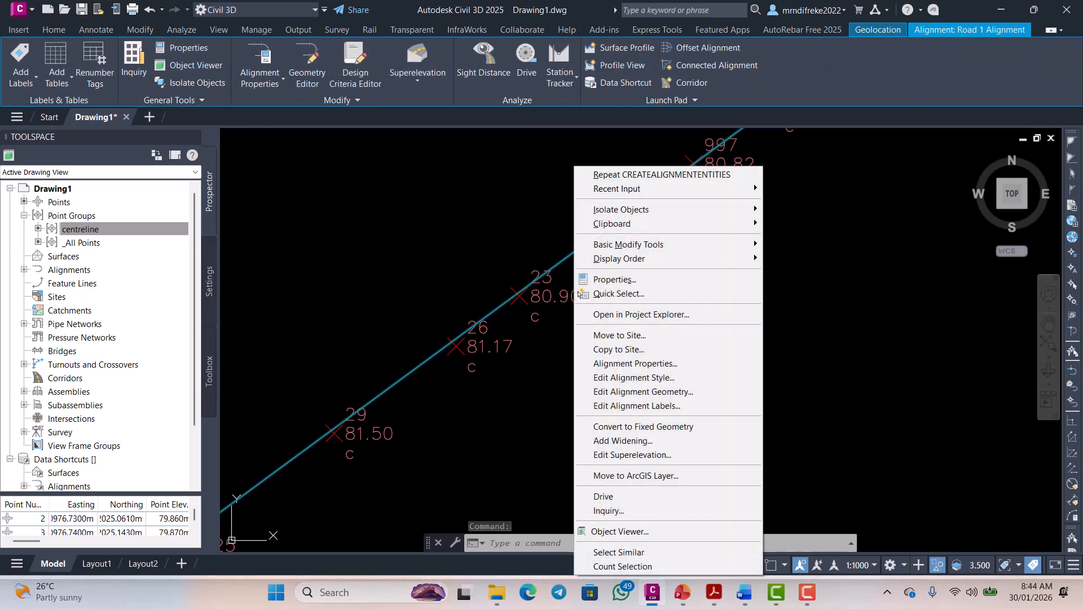
pyautogui.click(637, 407)
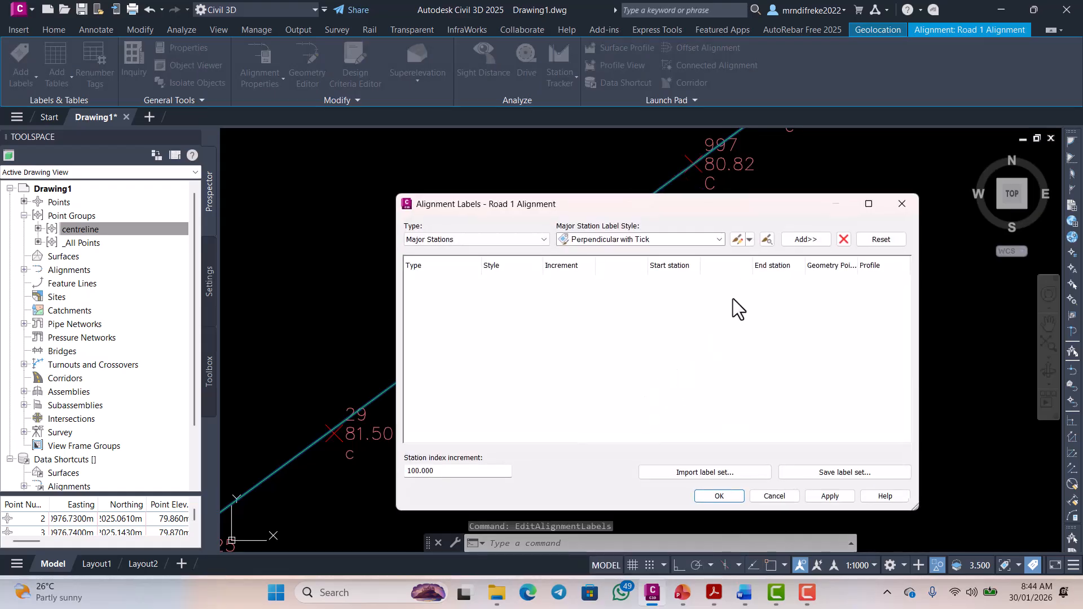
pyautogui.click(811, 239)
pyautogui.click(538, 283)
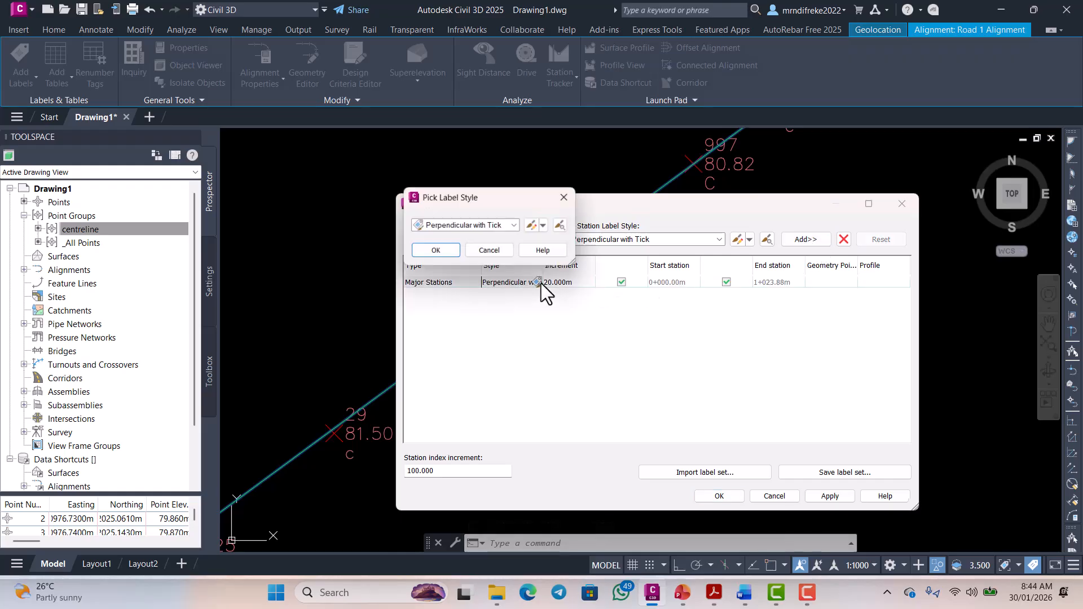
pyautogui.click(534, 226)
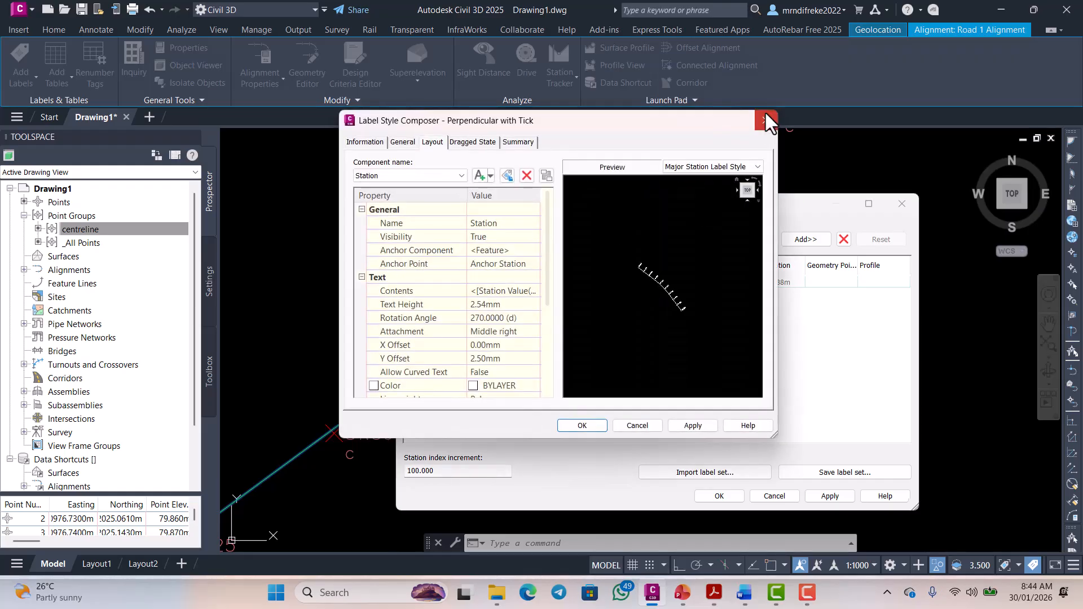
pyautogui.click(765, 113)
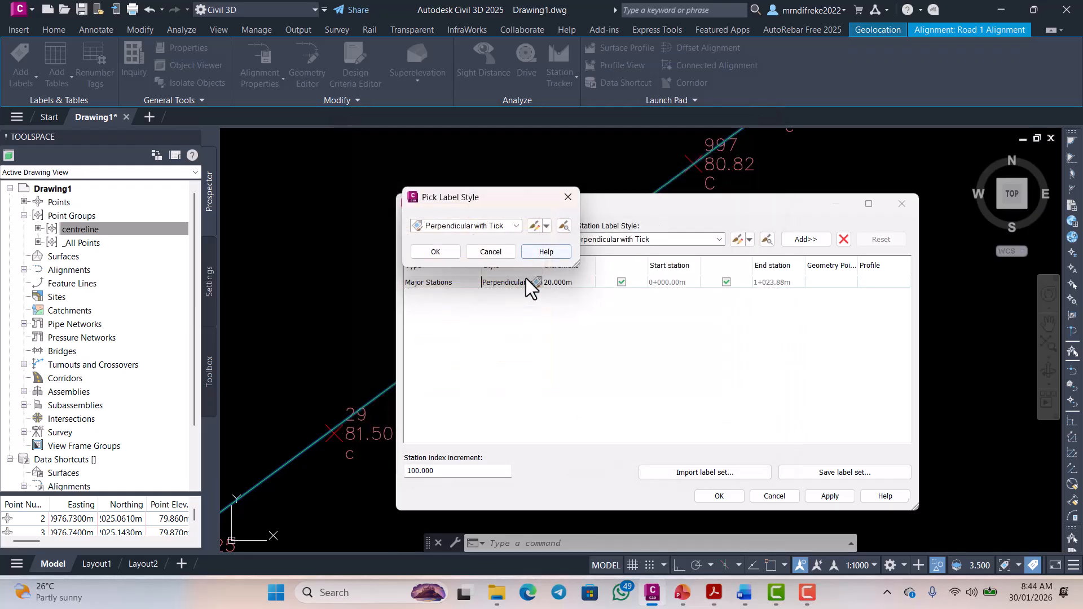
pyautogui.click(574, 201)
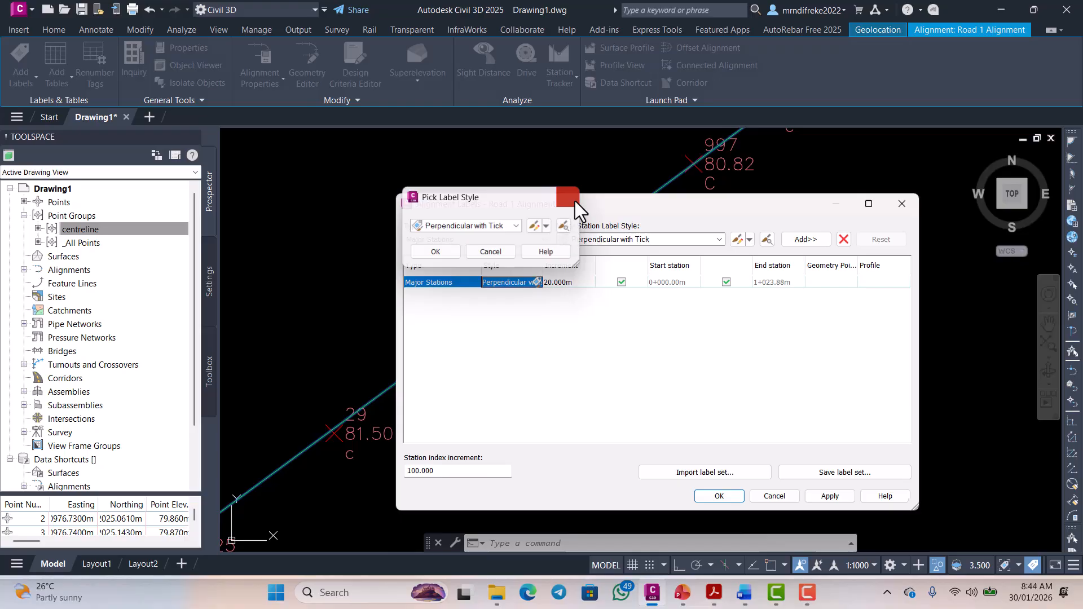
# - Set the major station label increment to 25 m
pyautogui.click(551, 281)
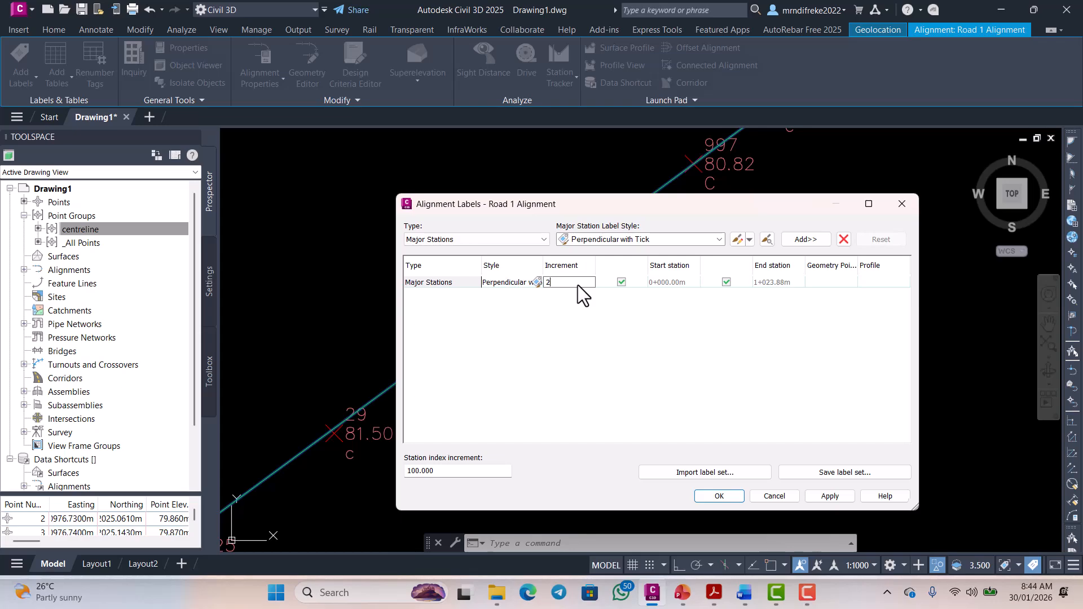
pyautogui.write('25')
pyautogui.press('Return')
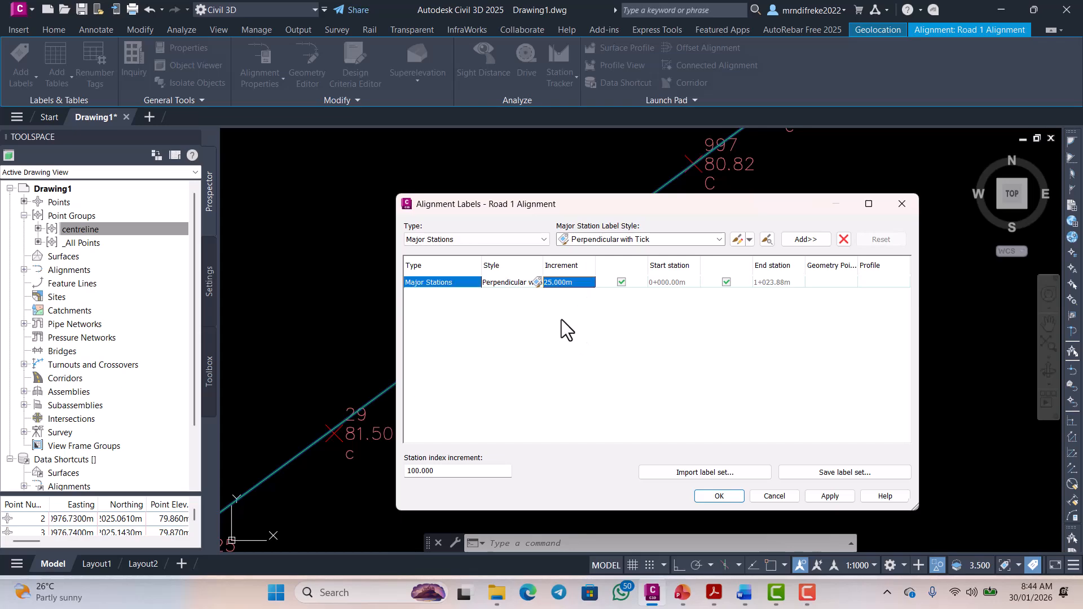
# - Make the station text bold in the major stations' Perpendicular with Tick label style and apply the style
pyautogui.click(538, 282)
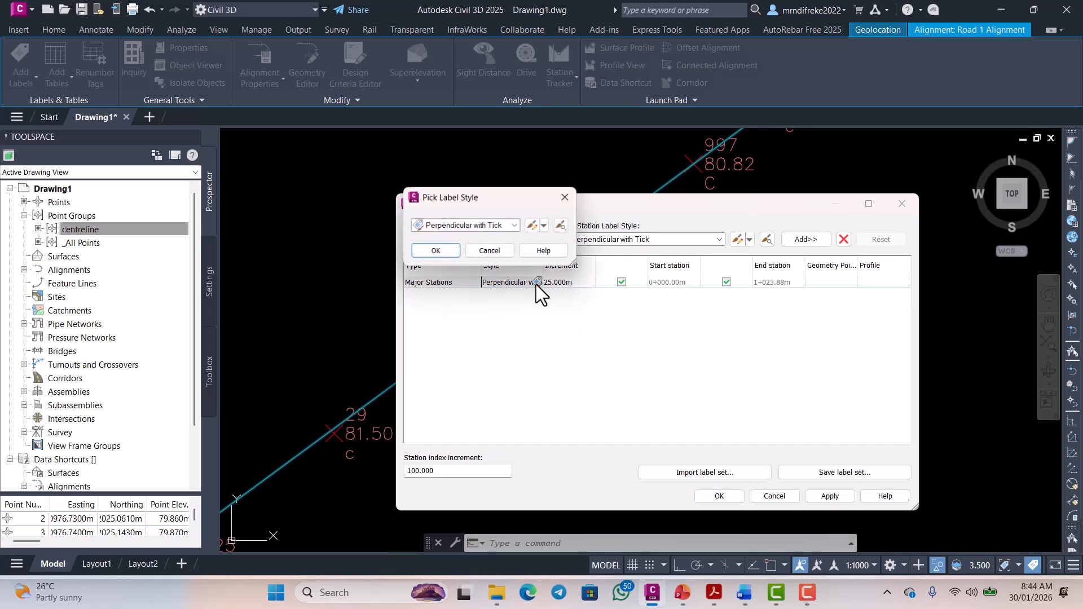
pyautogui.click(536, 224)
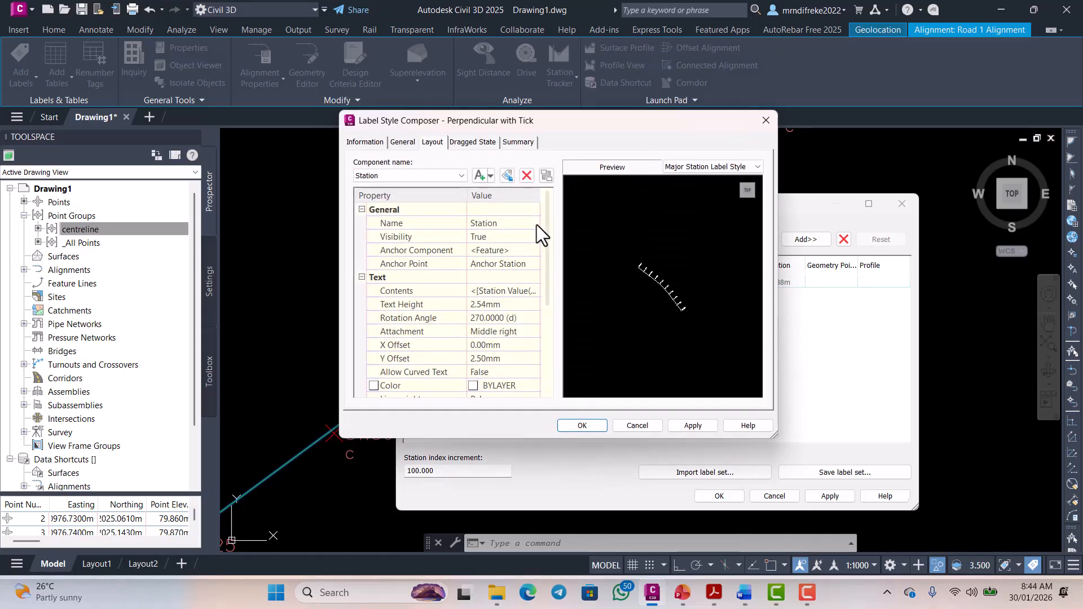
pyautogui.click(512, 291)
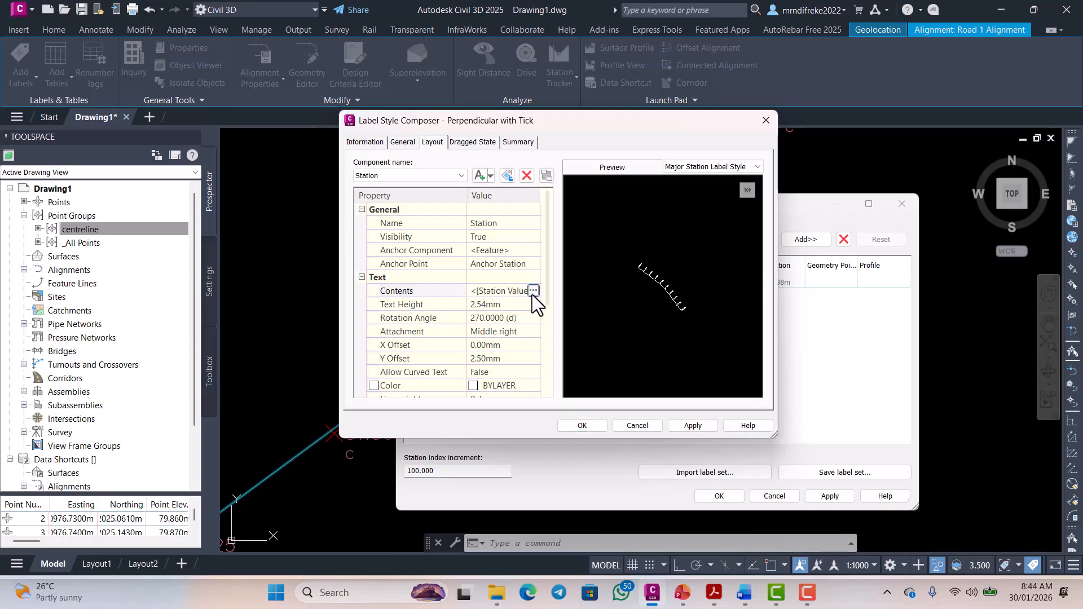
pyautogui.click(533, 290)
pyautogui.doubleClick(712, 228)
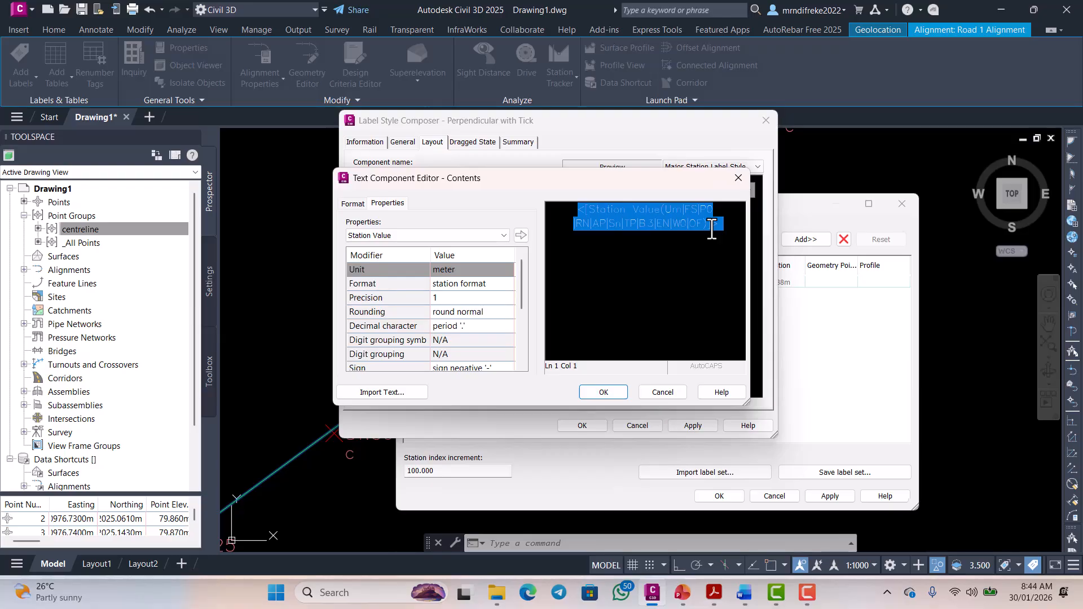
pyautogui.click(352, 204)
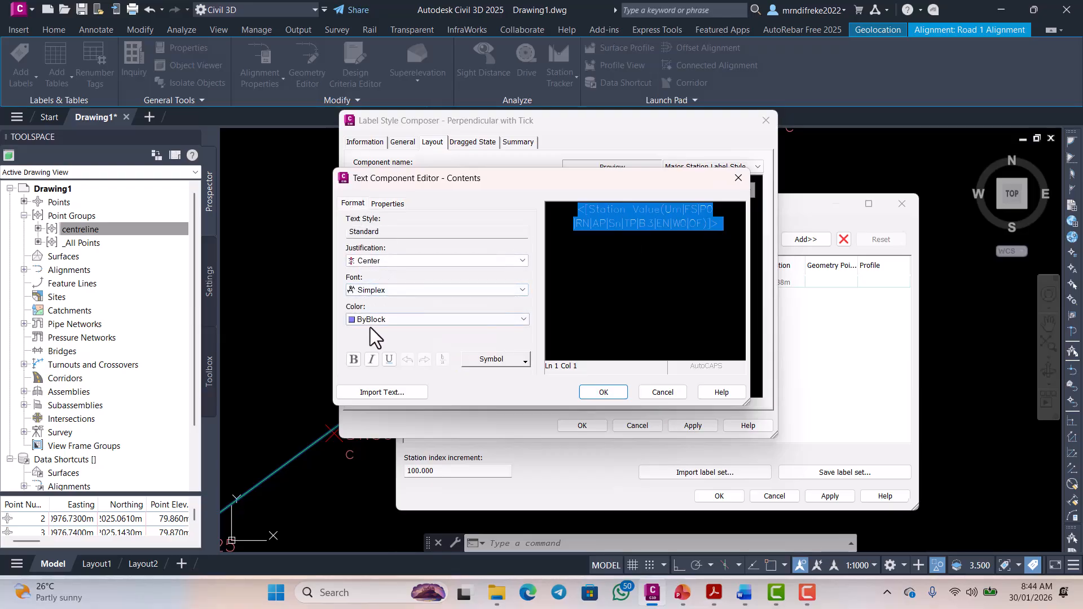
pyautogui.click(355, 359)
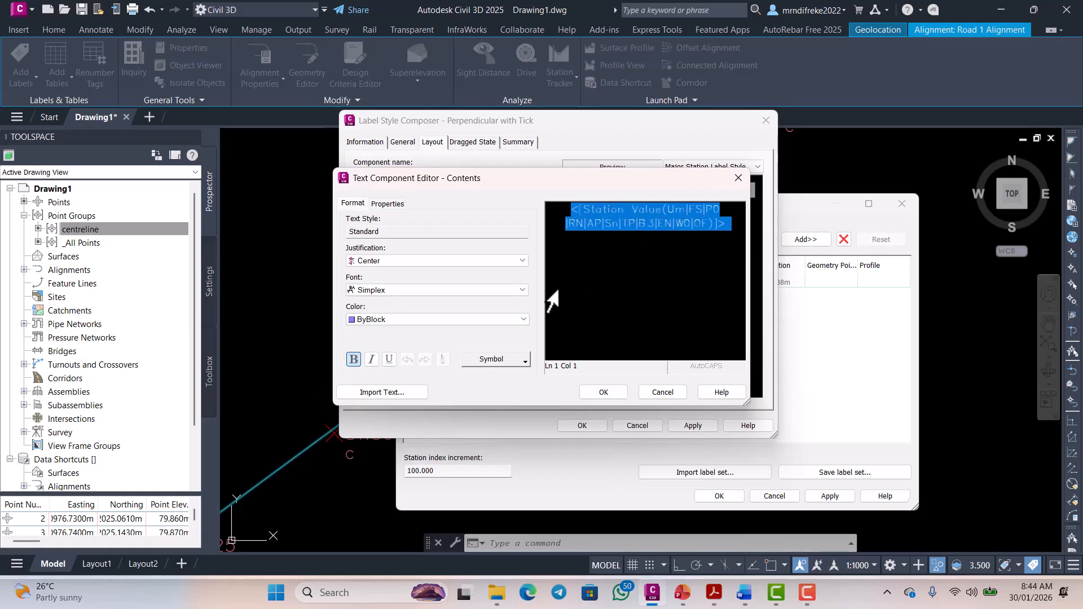
pyautogui.click(615, 392)
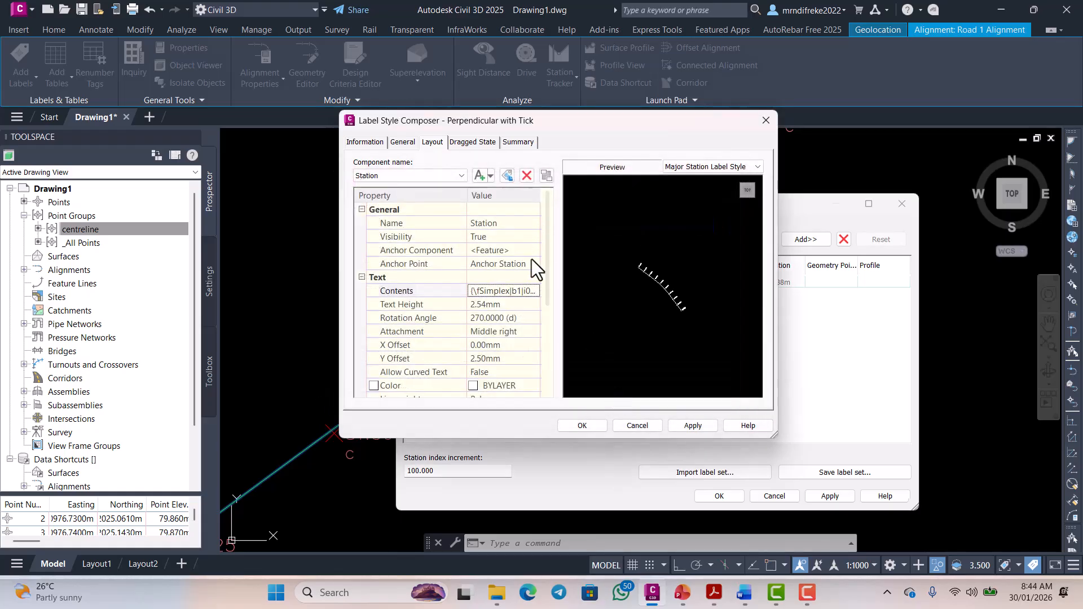
pyautogui.click(689, 429)
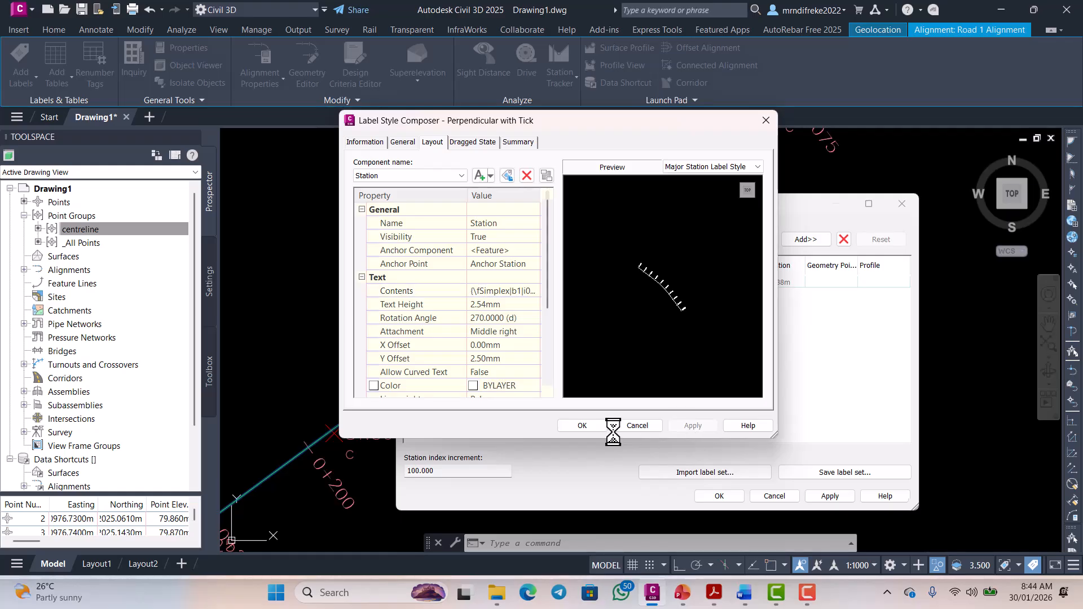
pyautogui.click(577, 428)
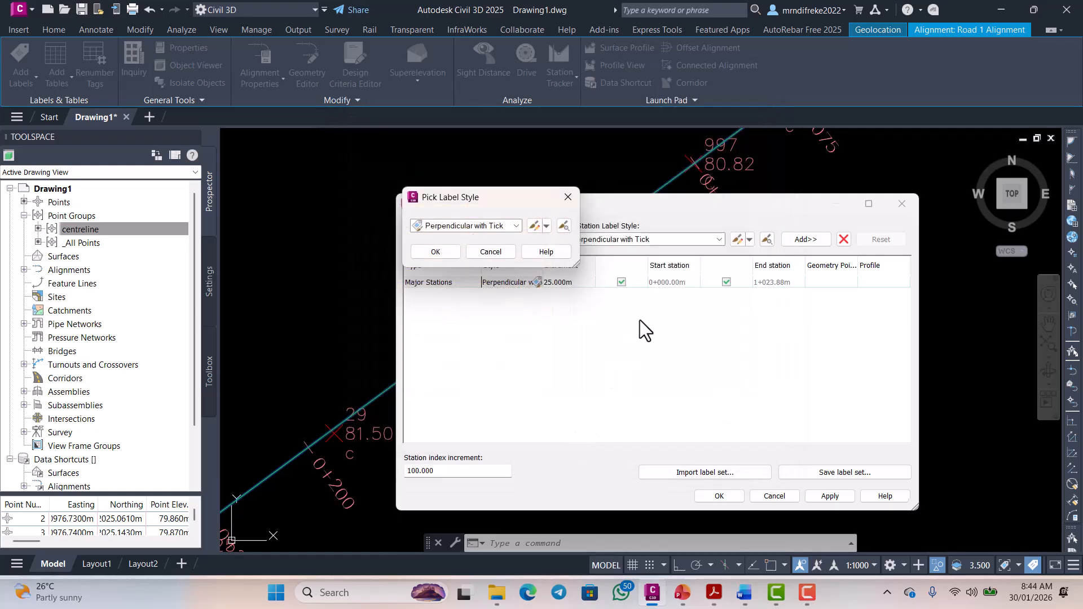
pyautogui.click(442, 256)
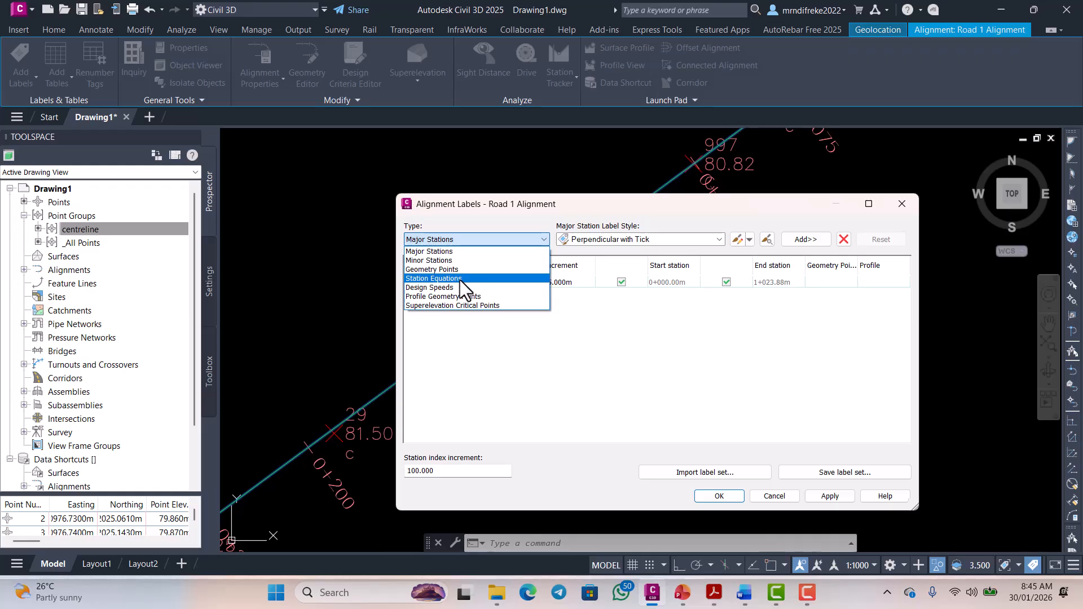
# - Add geometry point labels in the Perpendicular with Tick and Line style, keeping all geometry points selected for labelling
pyautogui.click(458, 271)
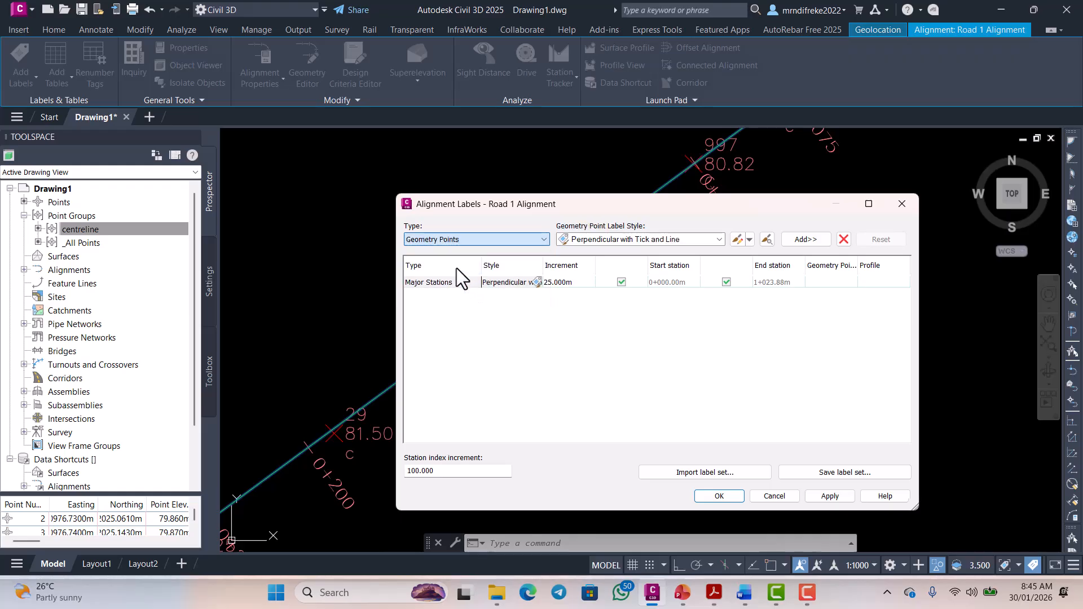
pyautogui.click(807, 240)
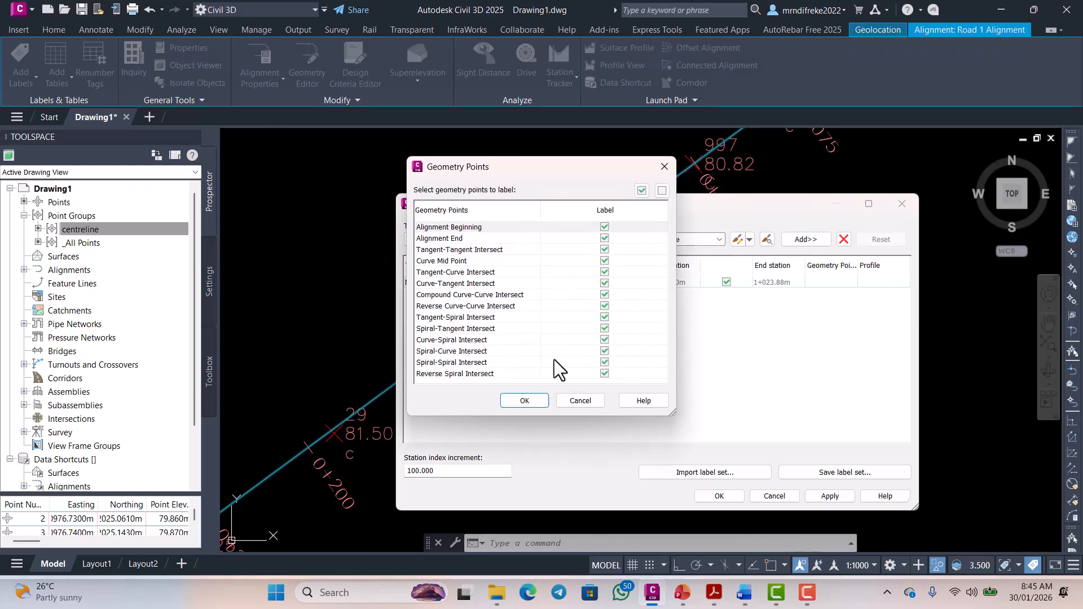
pyautogui.click(540, 398)
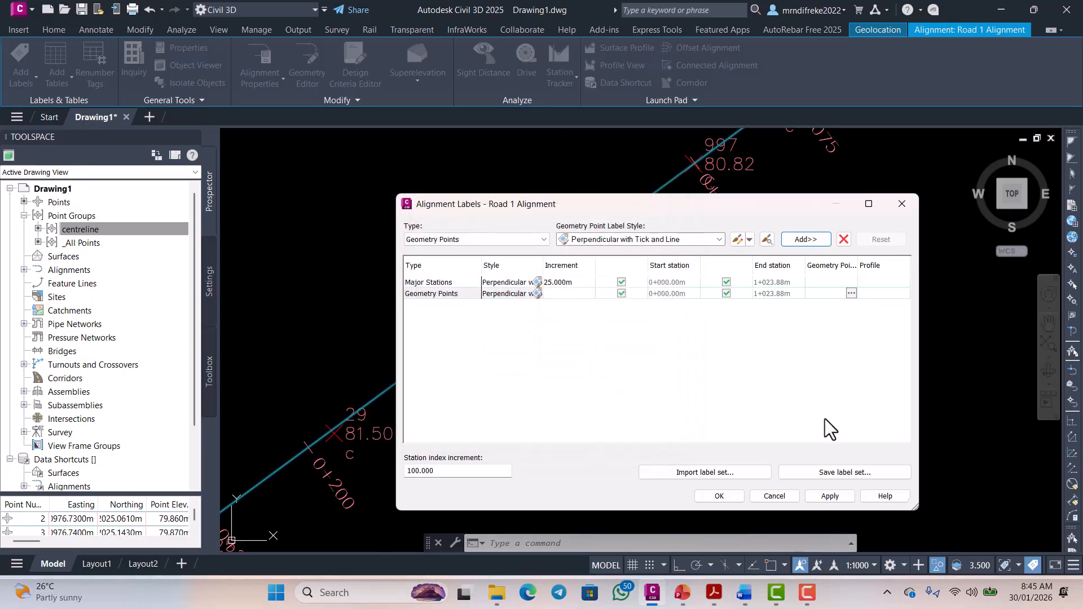
pyautogui.moveTo(651, 210); pyautogui.dragTo(536, 182)
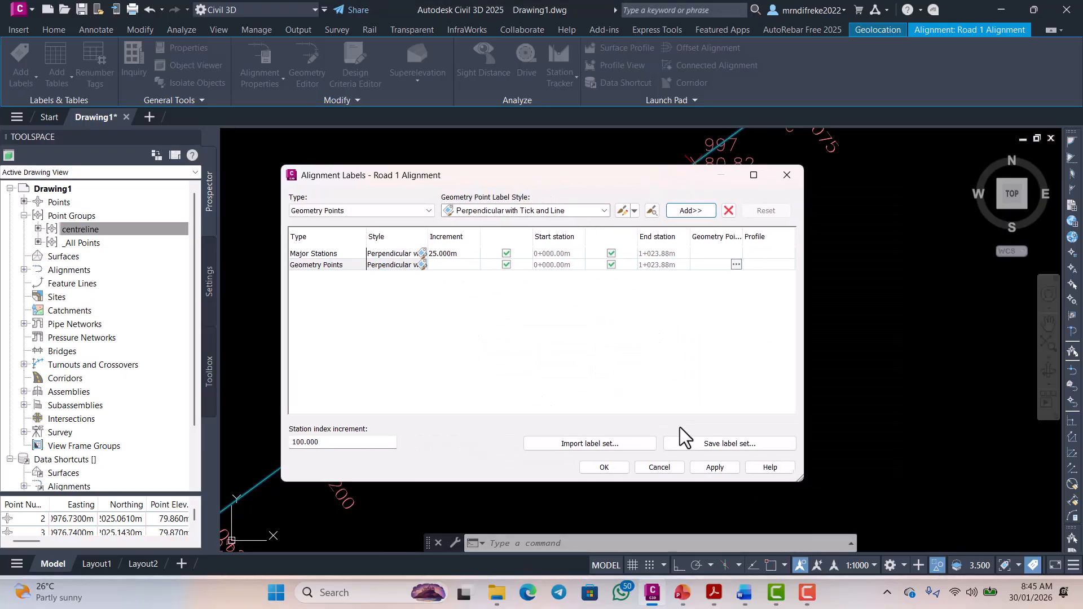
# - Apply the major station and geometry point labels to the Road 1 Alignment and finish editing its labels
pyautogui.click(693, 464)
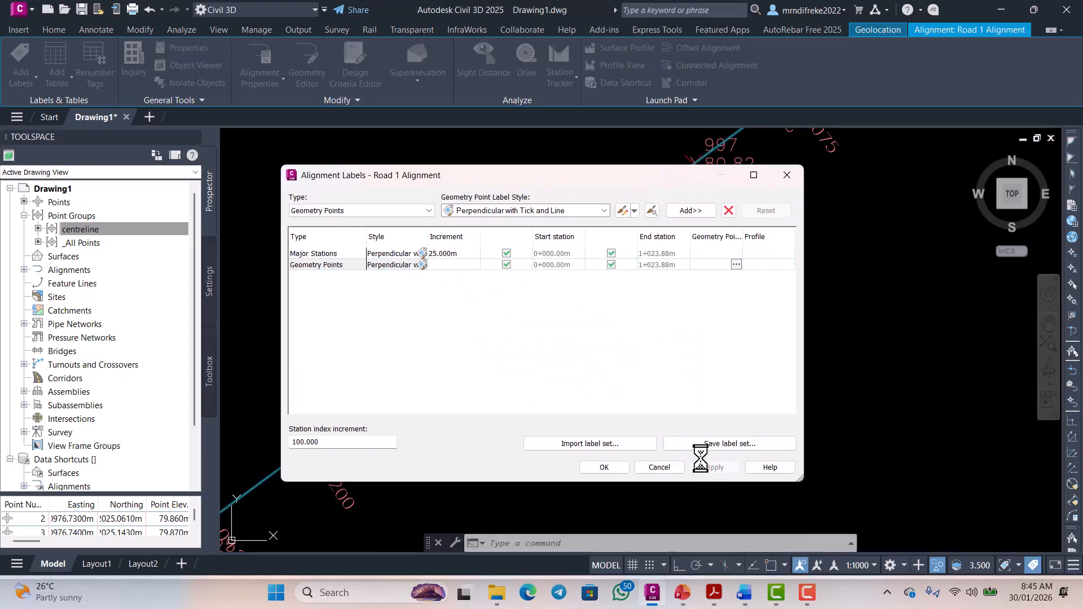
pyautogui.click(596, 468)
pyautogui.scroll(5, 625, 350)
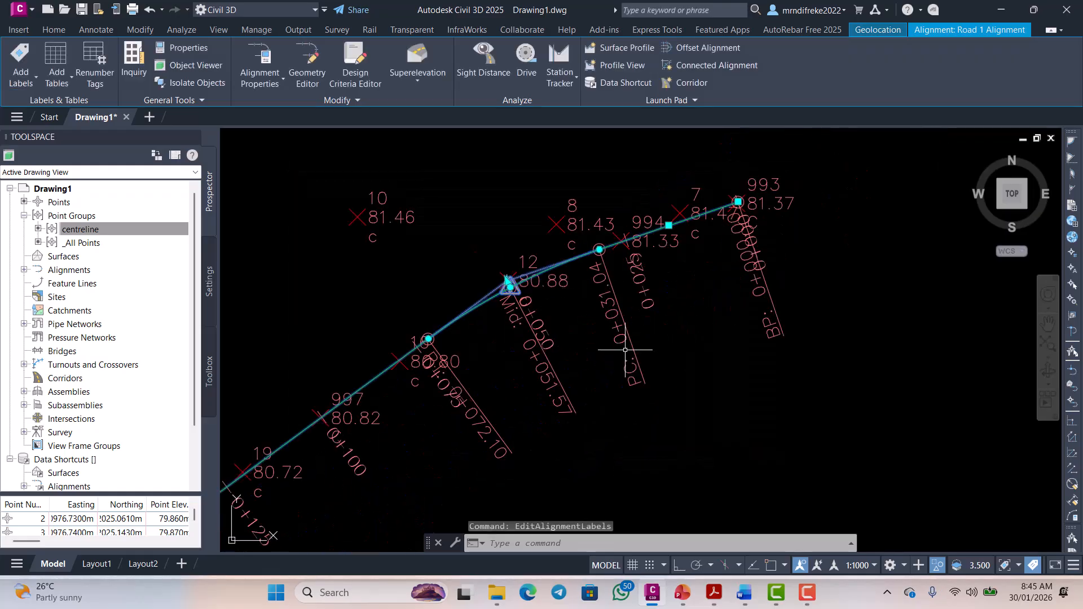
pyautogui.scroll(2, 625, 349)
pyautogui.press('Escape')
# - Stretch the end point (PT) of the Road 1 Alignment's first curve along the tangent to about station 0+089
pyautogui.scroll(-8, 721, 270)
pyautogui.scroll(4, 662, 303)
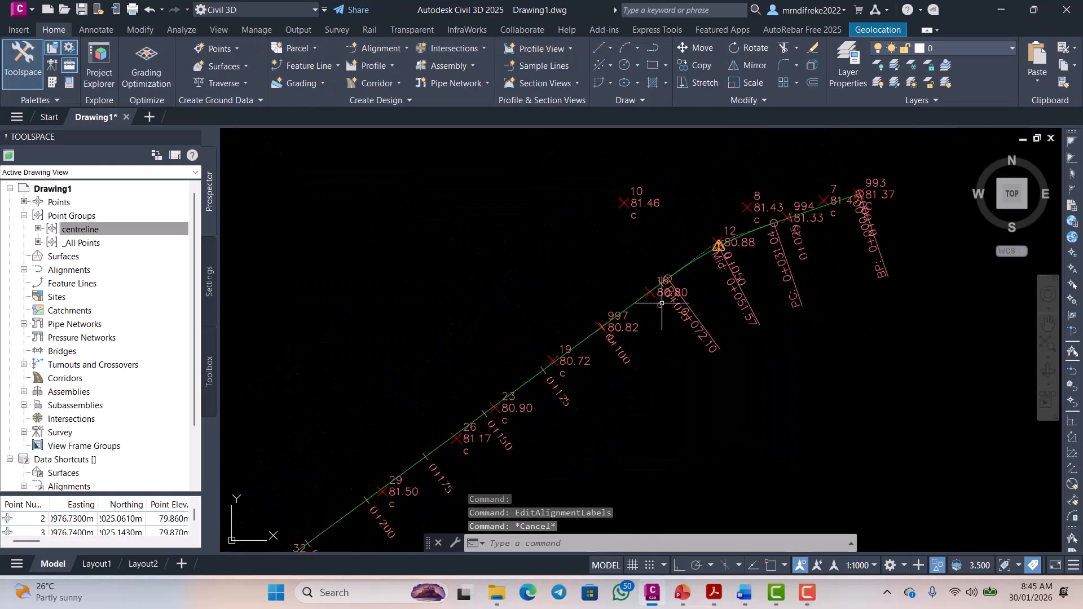
pyautogui.scroll(3, 701, 234)
pyautogui.scroll(-3, 649, 261)
pyautogui.scroll(2, 680, 246)
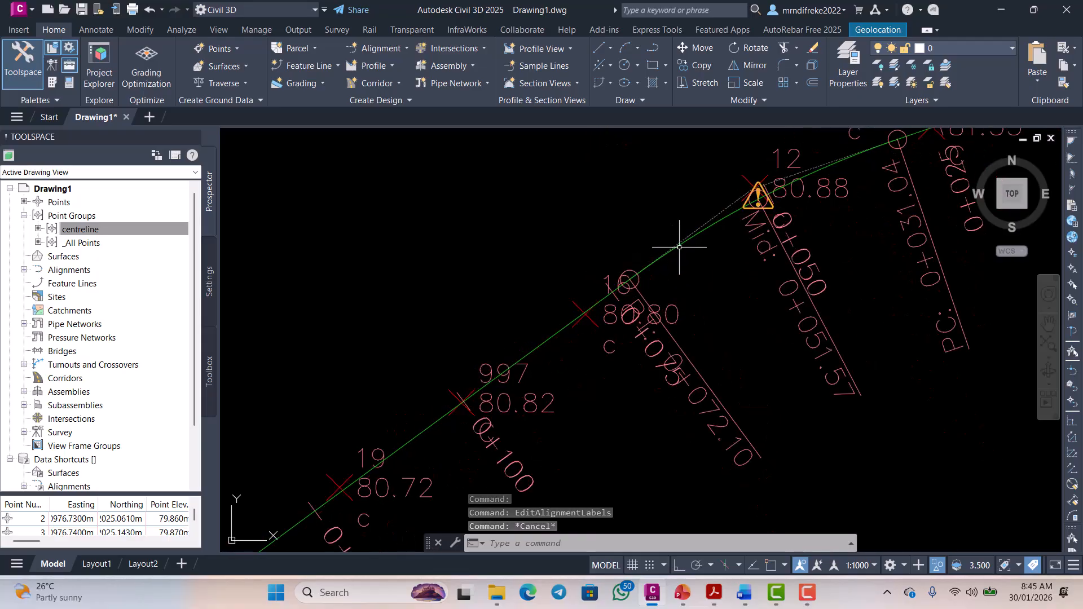
pyautogui.click(680, 247)
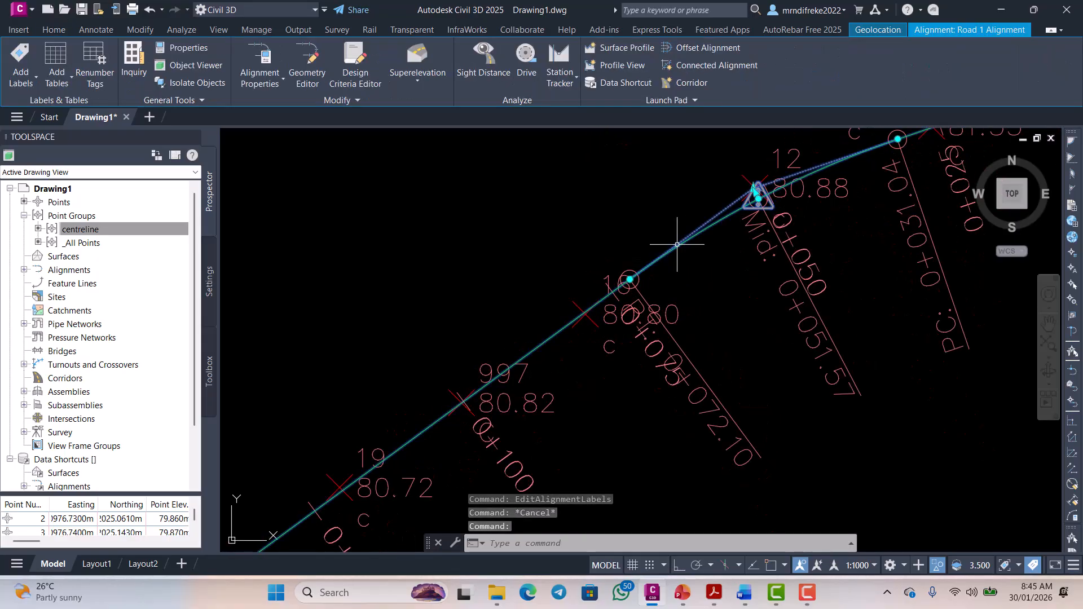
pyautogui.click(629, 279)
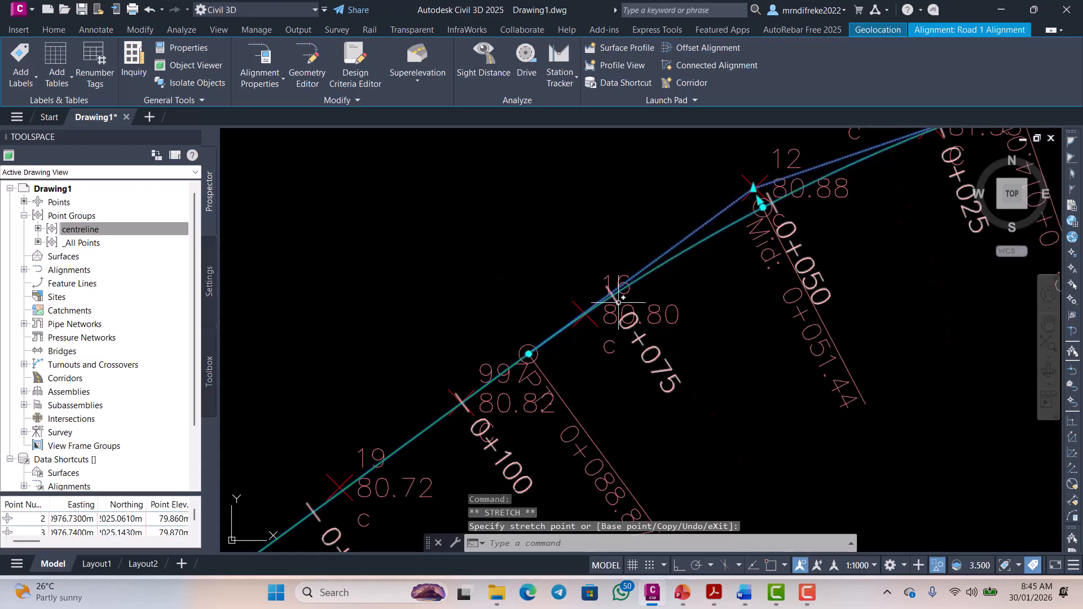
pyautogui.scroll(-2, 649, 302)
pyautogui.press('Escape')
pyautogui.scroll(5, 726, 239)
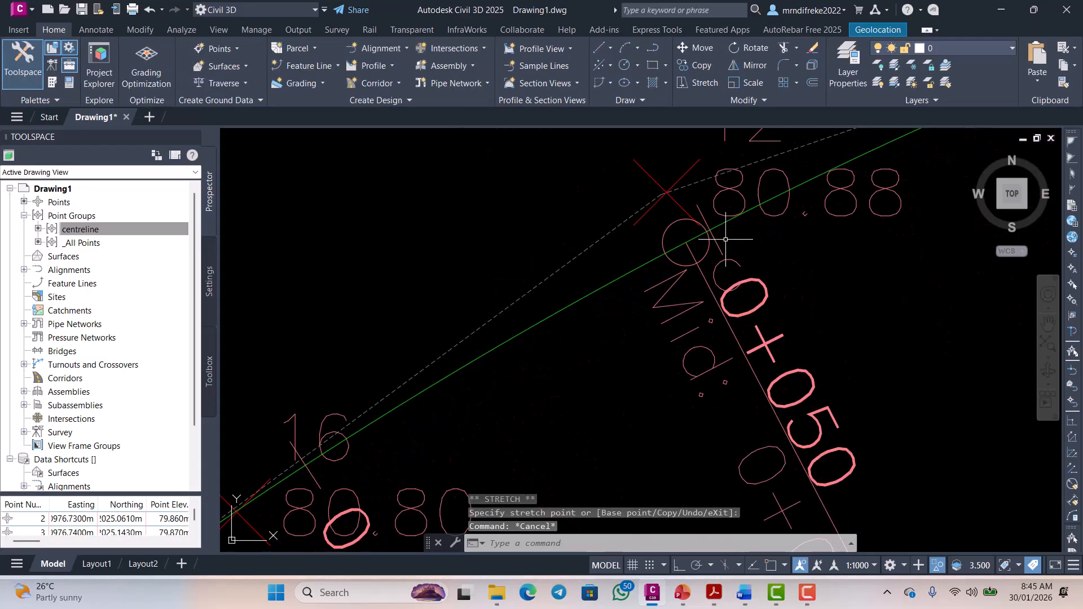
# - Stretch the end point (PT) of the curve around station 0+750 along the tangent to about station 0+788
pyautogui.scroll(-6, 732, 223)
pyautogui.scroll(4, 634, 310)
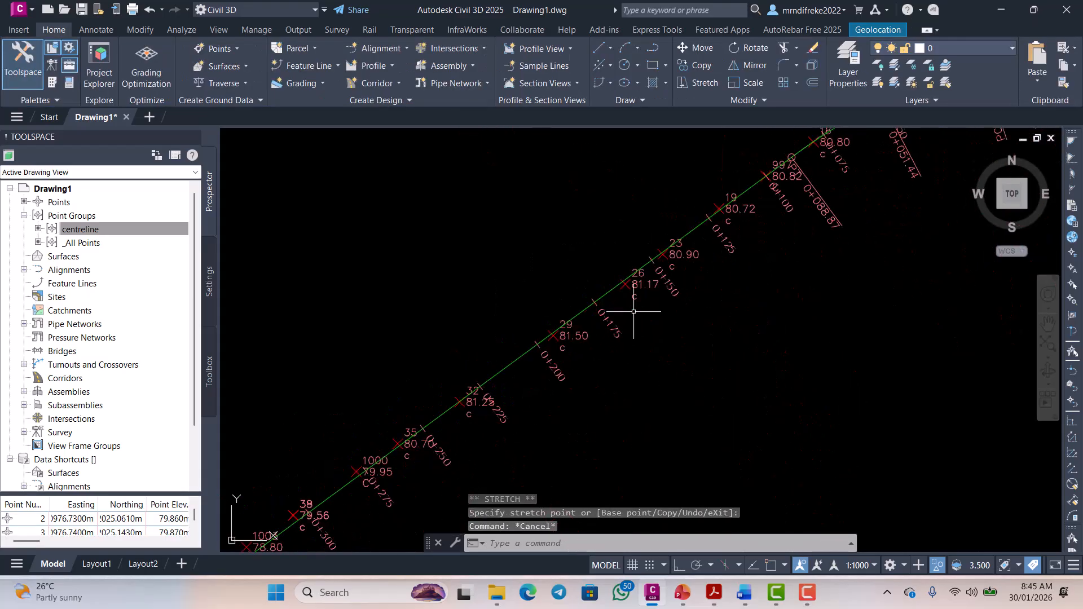
pyautogui.scroll(-3, 723, 217)
pyautogui.scroll(5, 423, 416)
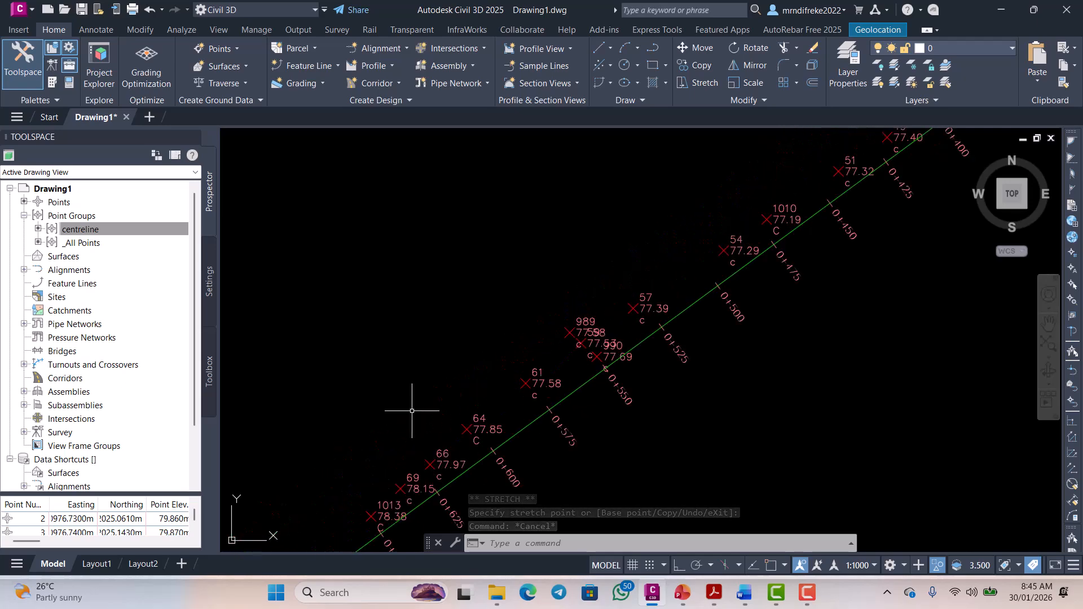
pyautogui.scroll(-4, 660, 242)
pyautogui.scroll(7, 641, 273)
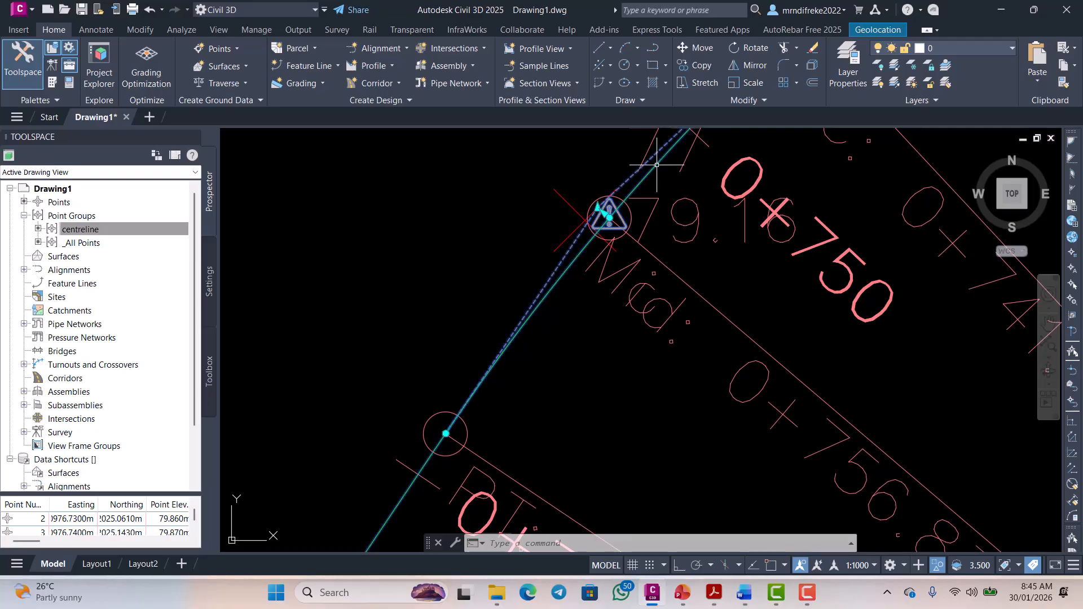
pyautogui.click(604, 216)
pyautogui.scroll(-3, 598, 225)
pyautogui.scroll(2, 587, 235)
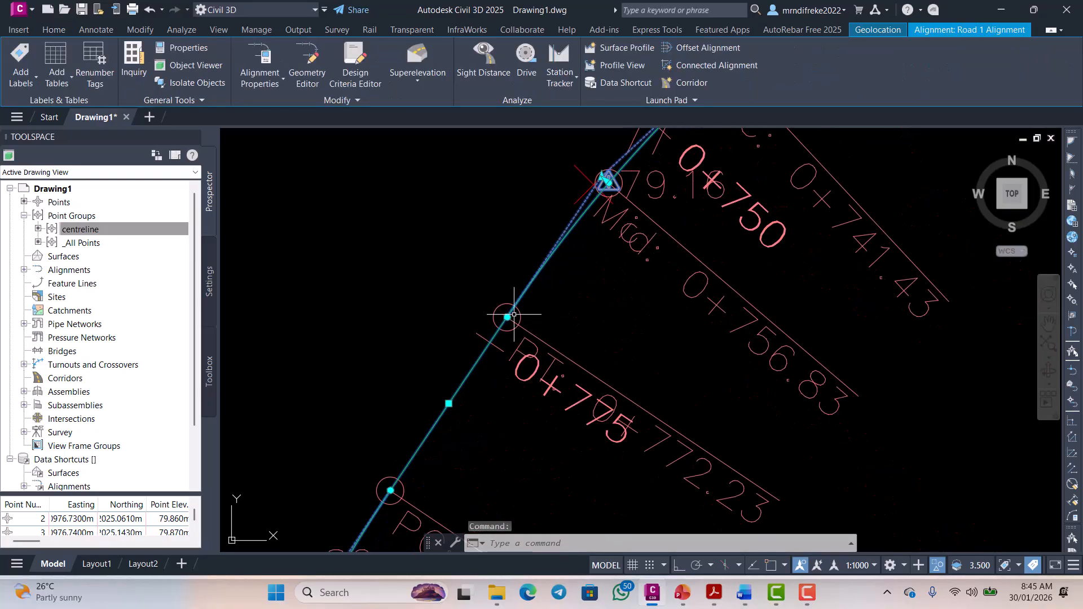
pyautogui.click(608, 182)
pyautogui.scroll(-4, 515, 305)
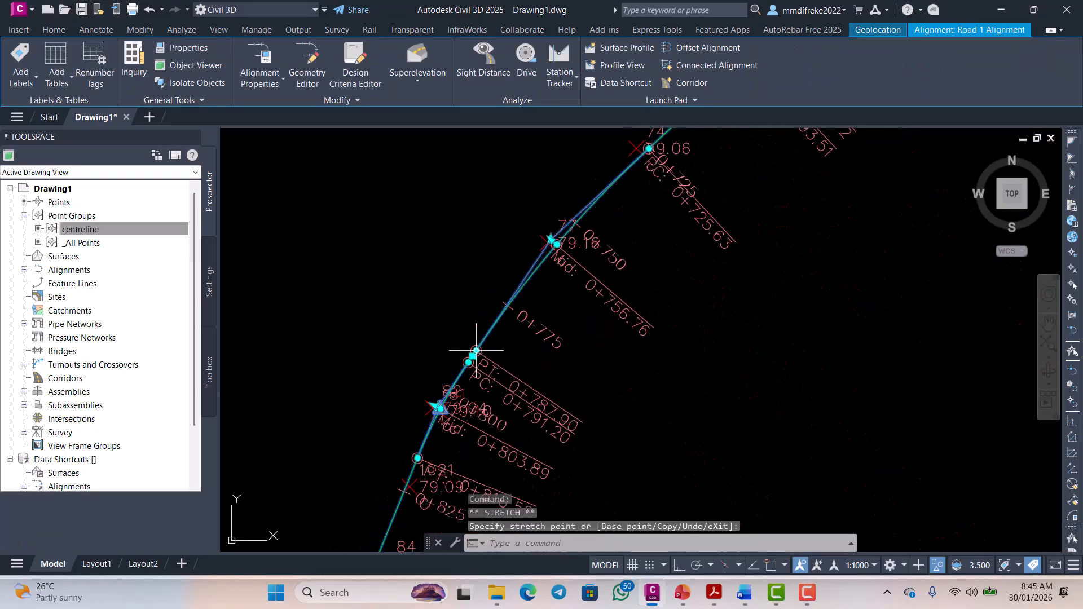
pyautogui.scroll(3, 596, 216)
pyautogui.press('Escape')
# - Try to stretch the end point (PT) of the curve around station 0+800 farther along the tangent, towards station 0+825
pyautogui.scroll(-3, 515, 316)
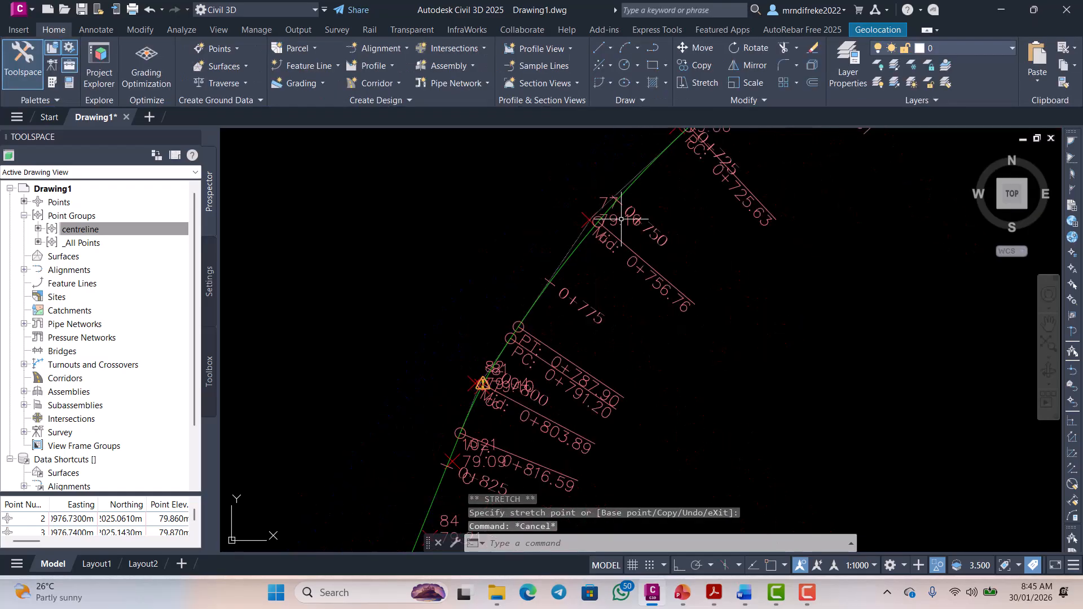
pyautogui.scroll(3, 523, 289)
pyautogui.scroll(2, 523, 289)
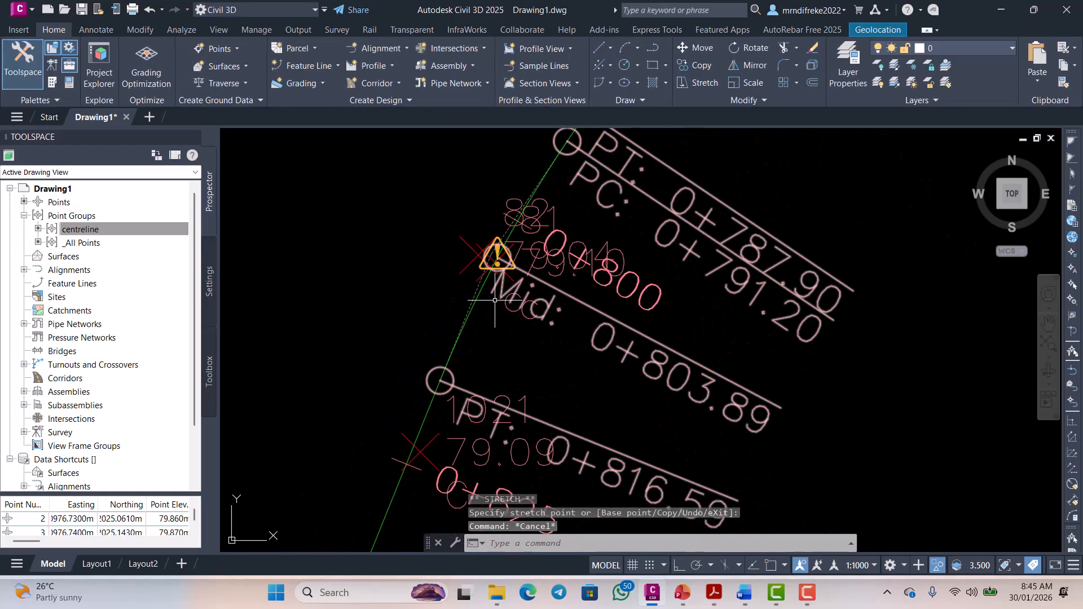
pyautogui.click(476, 304)
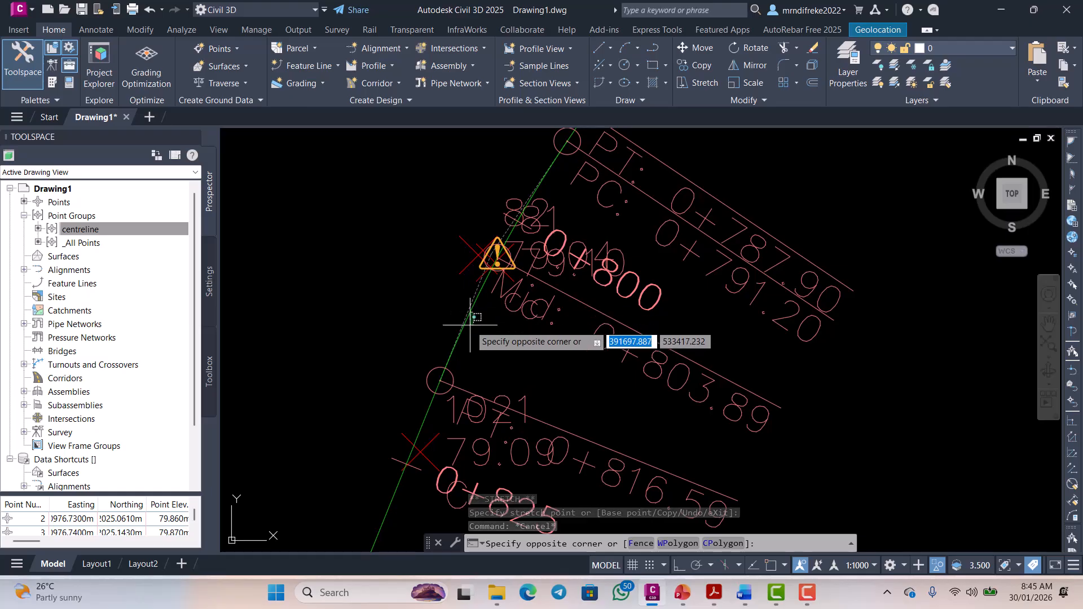
pyautogui.click(460, 320)
pyautogui.scroll(-3, 502, 262)
pyautogui.scroll(4, 472, 338)
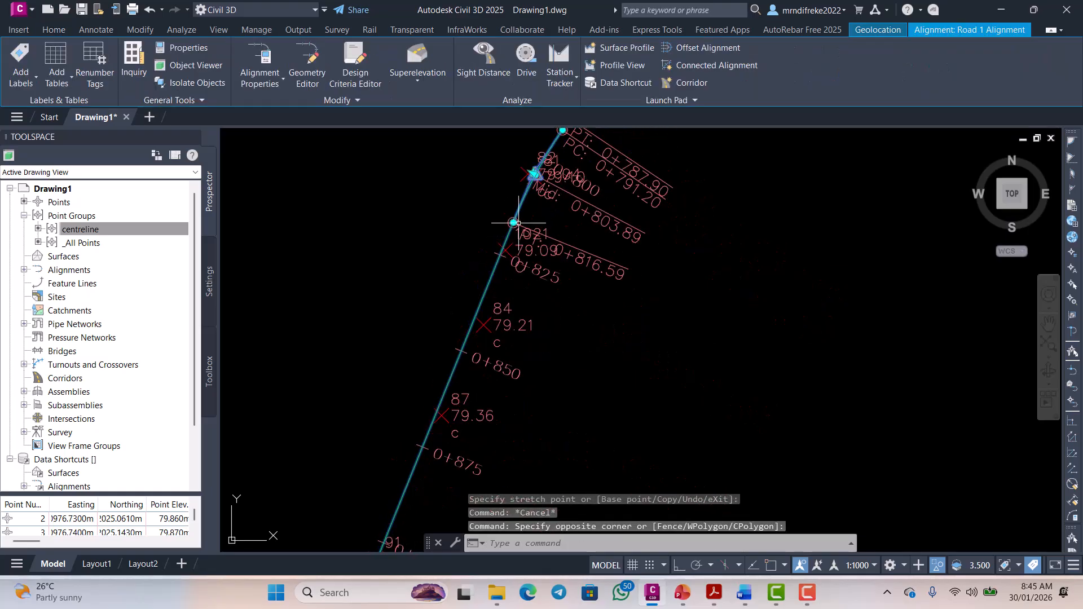
pyautogui.click(508, 224)
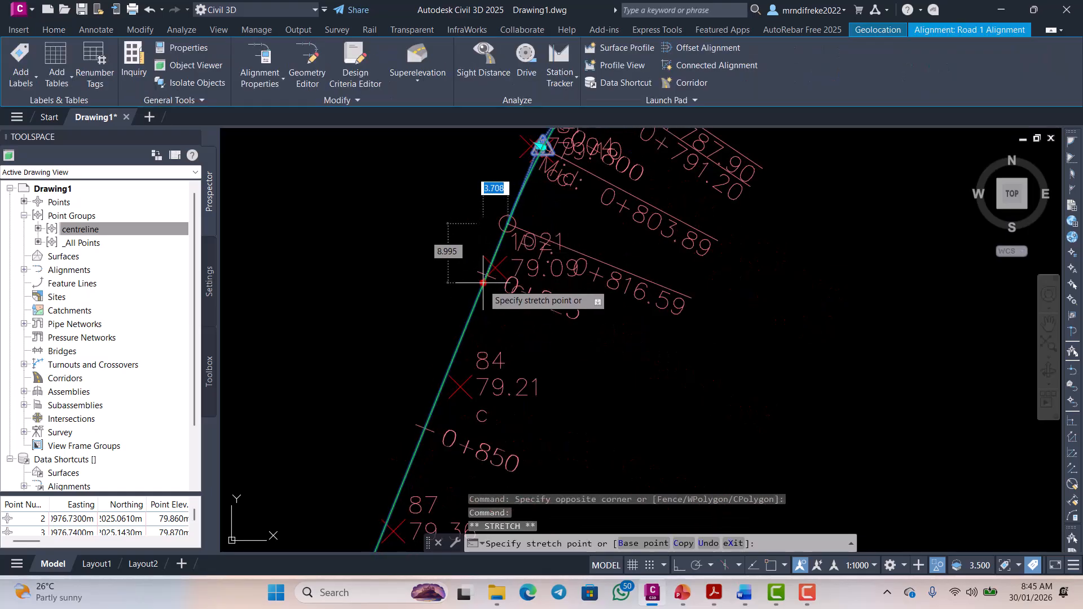
pyautogui.scroll(-3, 539, 213)
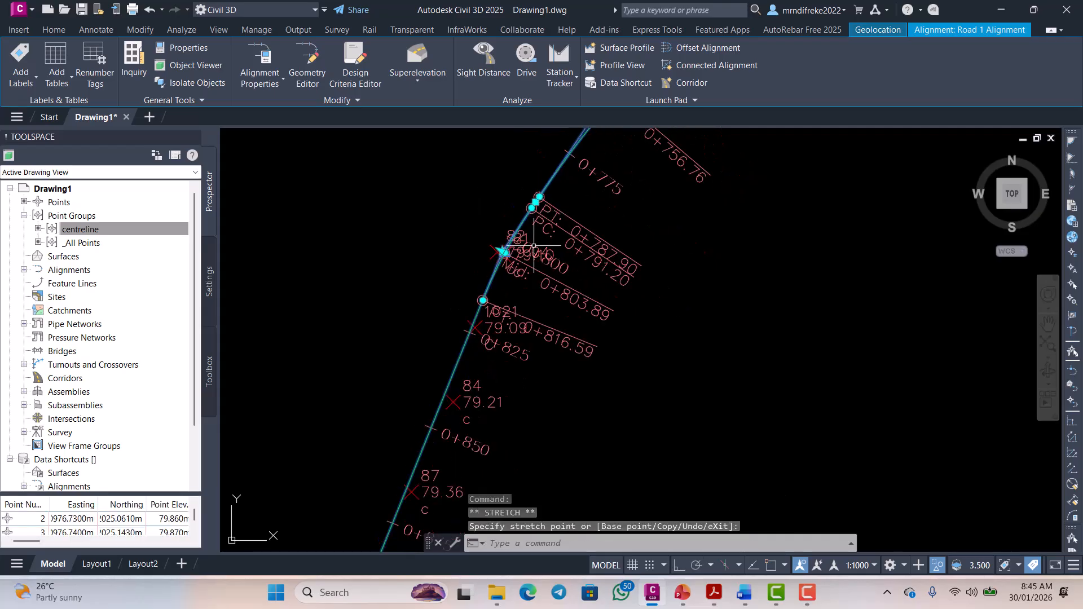
pyautogui.press('Escape')
# - Examine the geometry points and the short tangent between the two neighbouring curves from station 0+775 to 0+825
pyautogui.scroll(3, 502, 242)
pyautogui.scroll(-3, 485, 294)
pyautogui.scroll(3, 521, 246)
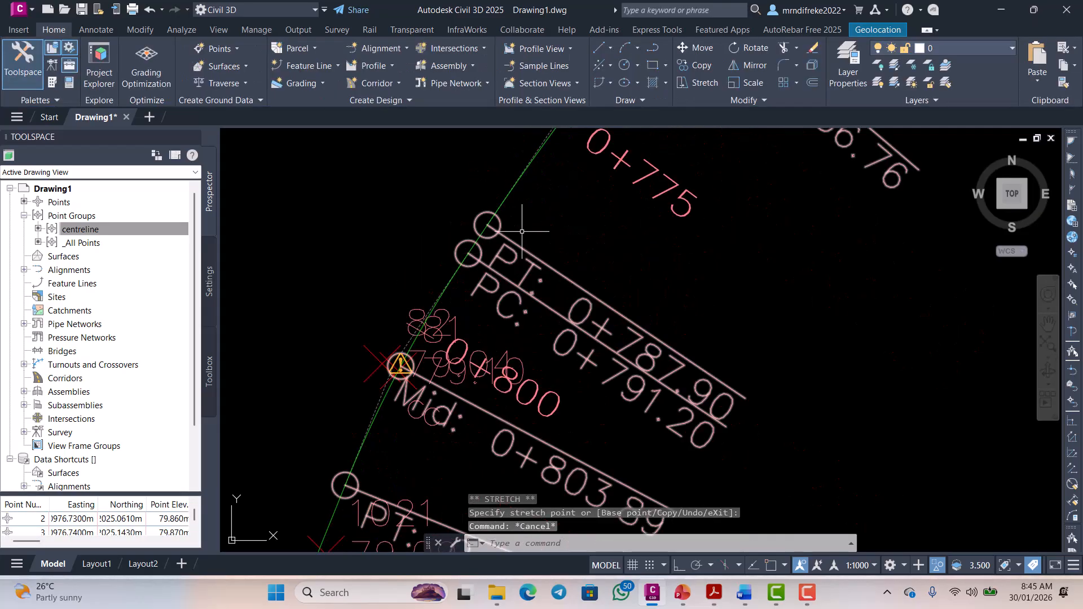
pyautogui.scroll(-5, 522, 231)
pyautogui.scroll(4, 525, 271)
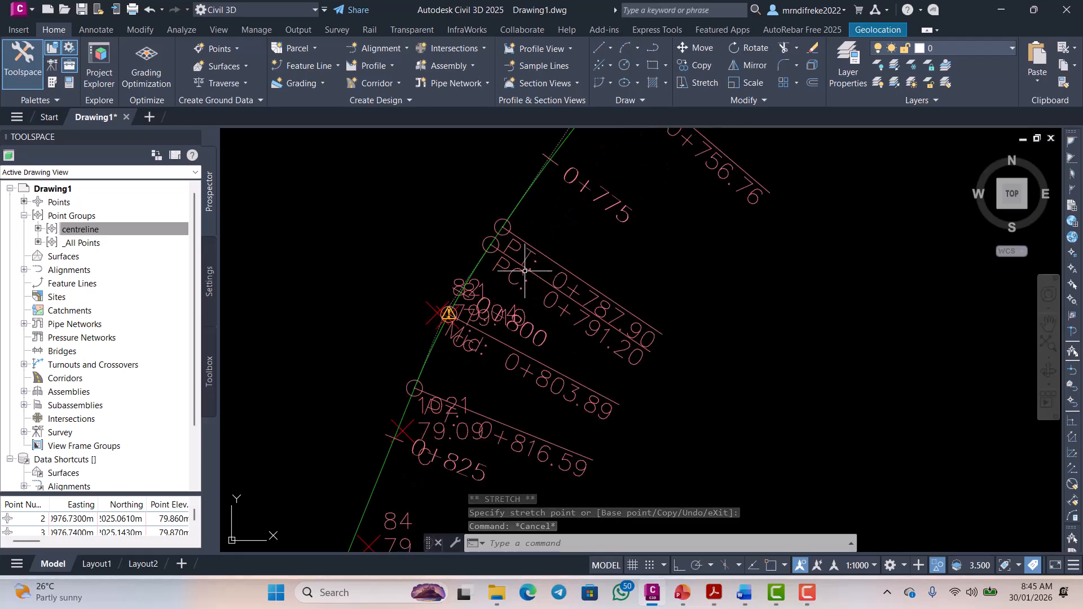
pyautogui.scroll(-3, 522, 272)
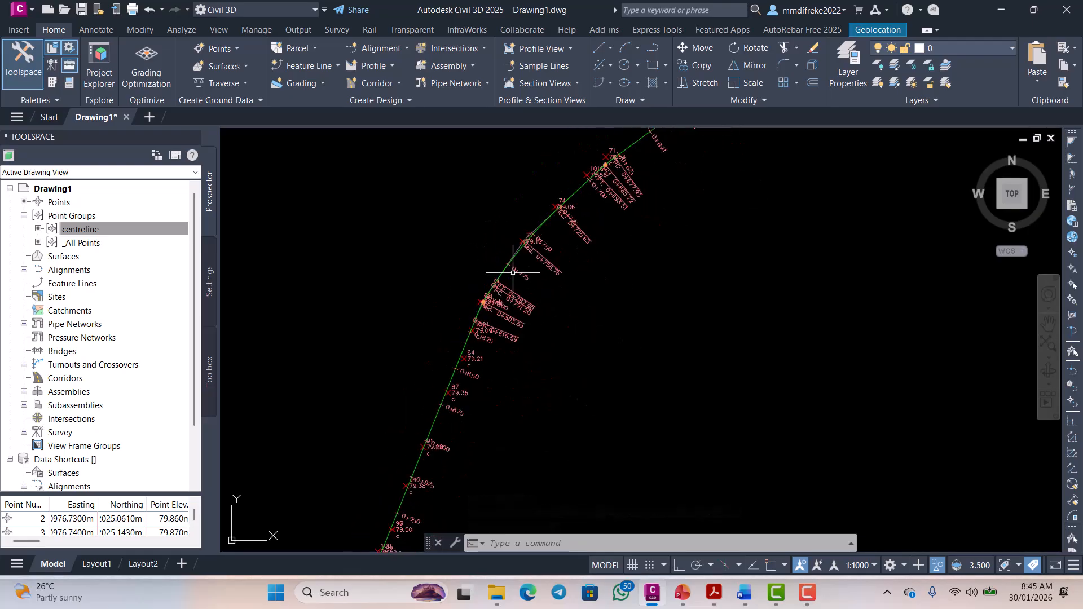
pyautogui.scroll(2, 512, 272)
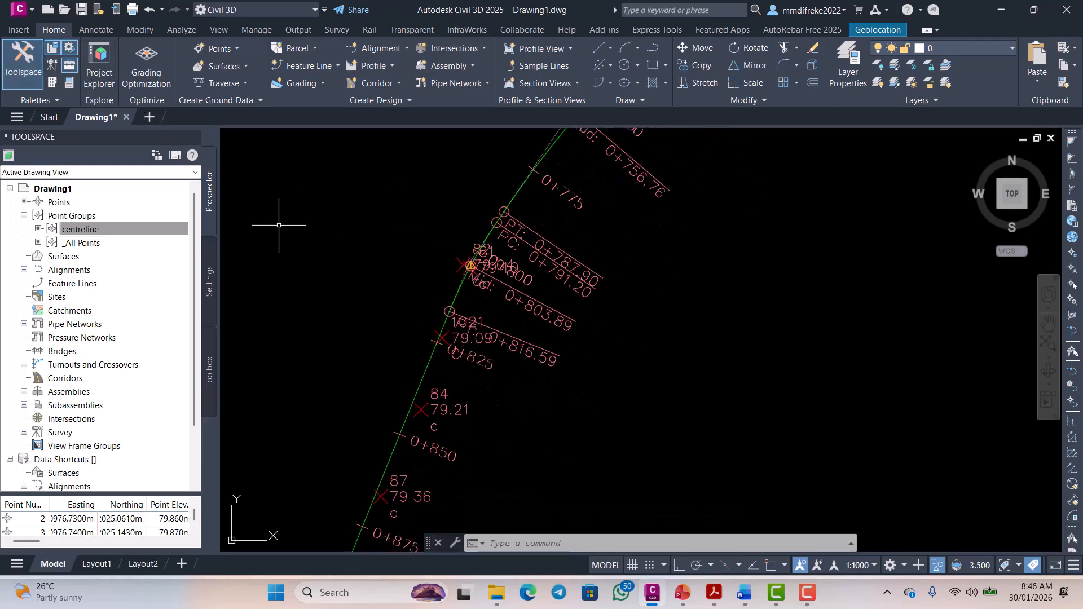
# - Add multiple segment labels to the tangents and curves of the Road 1 Alignment
pyautogui.click(95, 30)
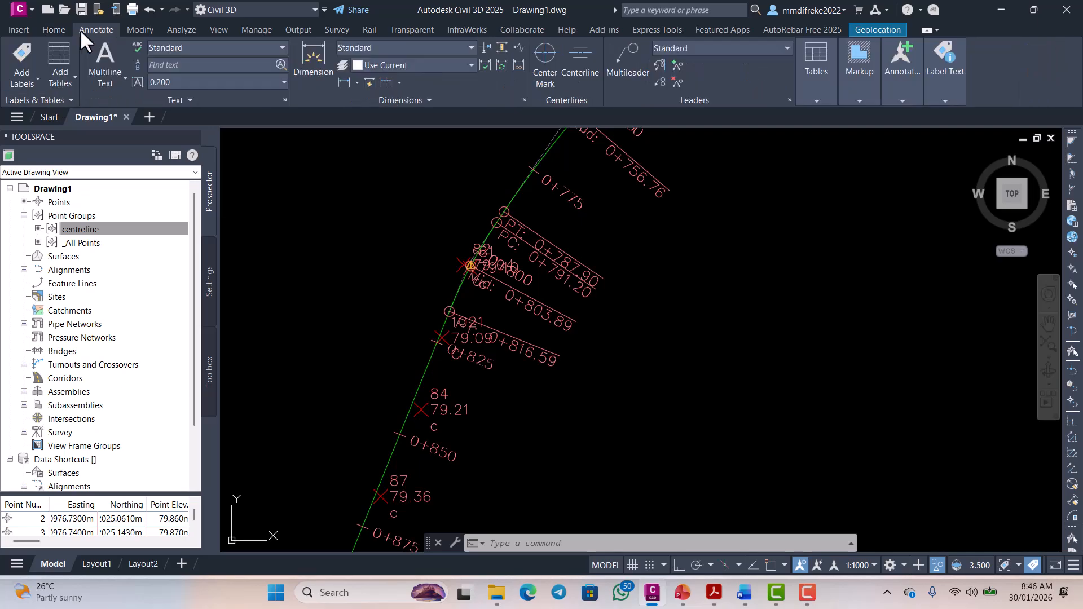
pyautogui.click(35, 72)
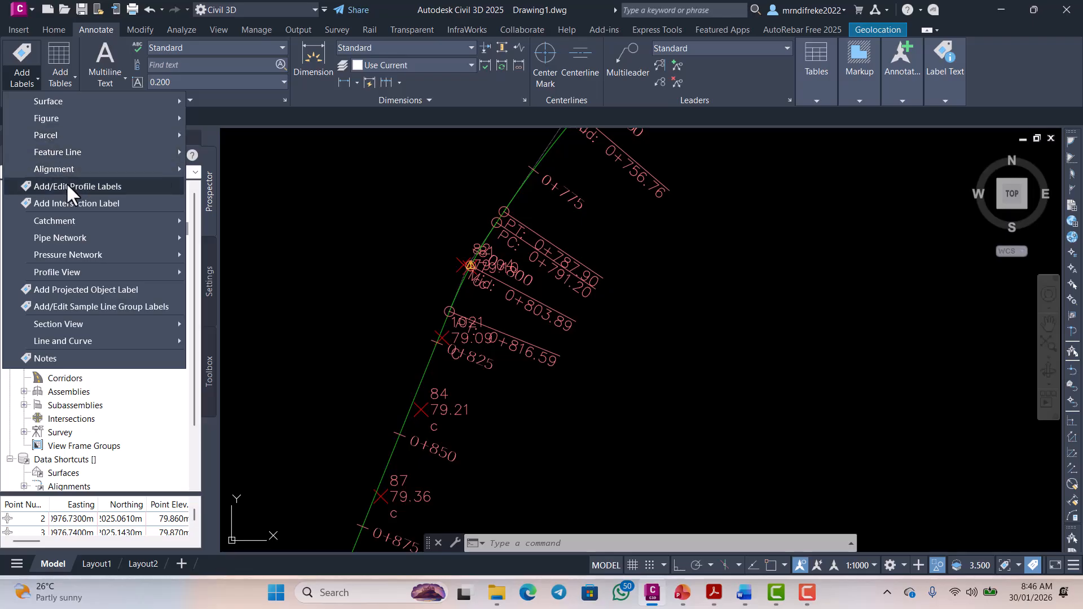
pyautogui.moveTo(58, 170)
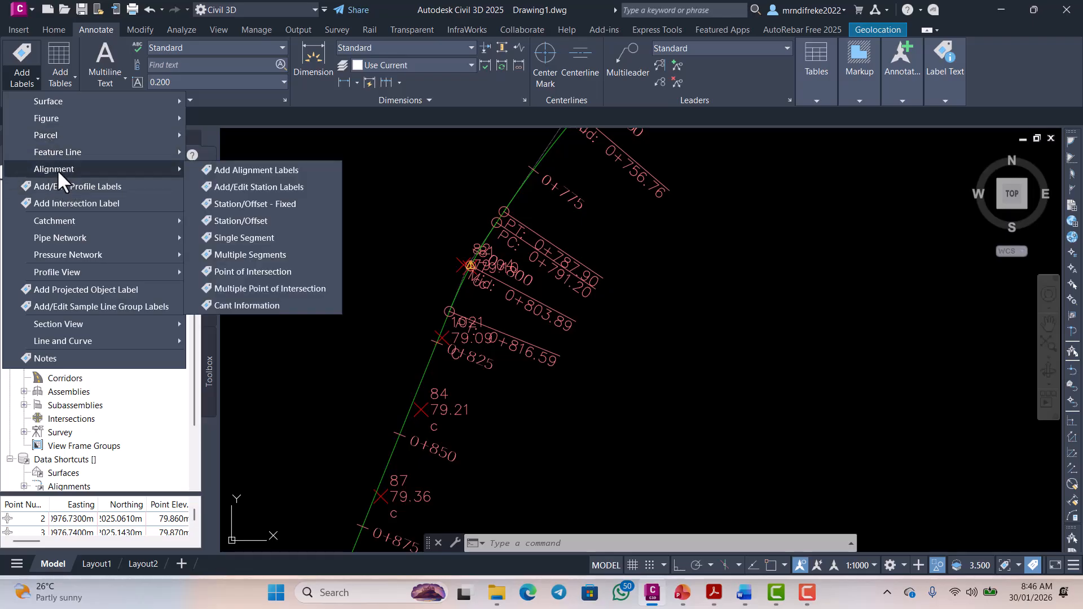
pyautogui.click(251, 255)
pyautogui.scroll(4, 536, 232)
pyautogui.scroll(-2, 513, 276)
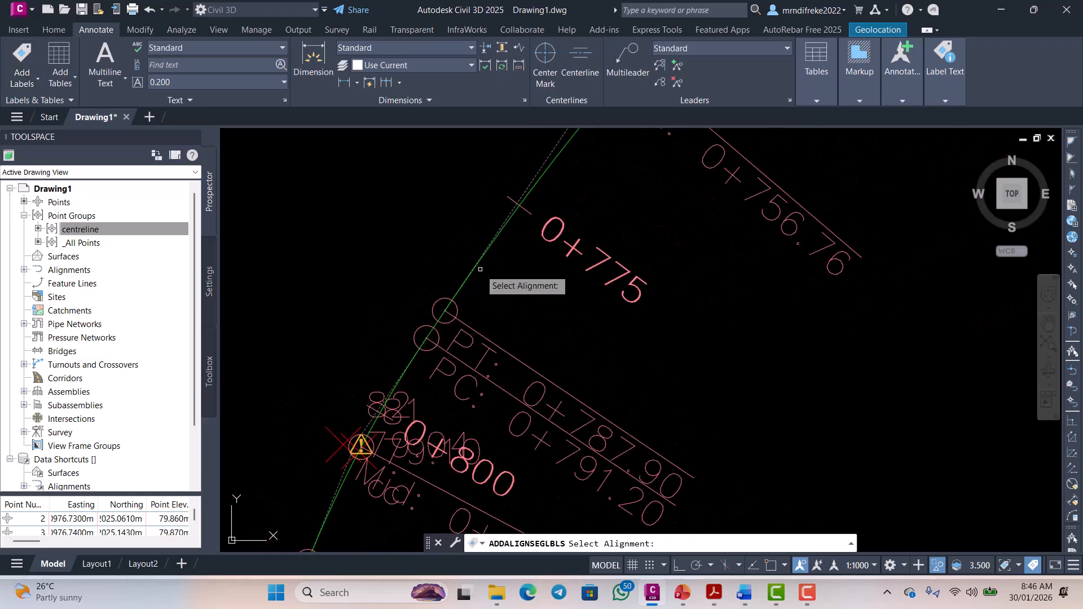
pyautogui.scroll(2, 424, 353)
pyautogui.scroll(3, 412, 335)
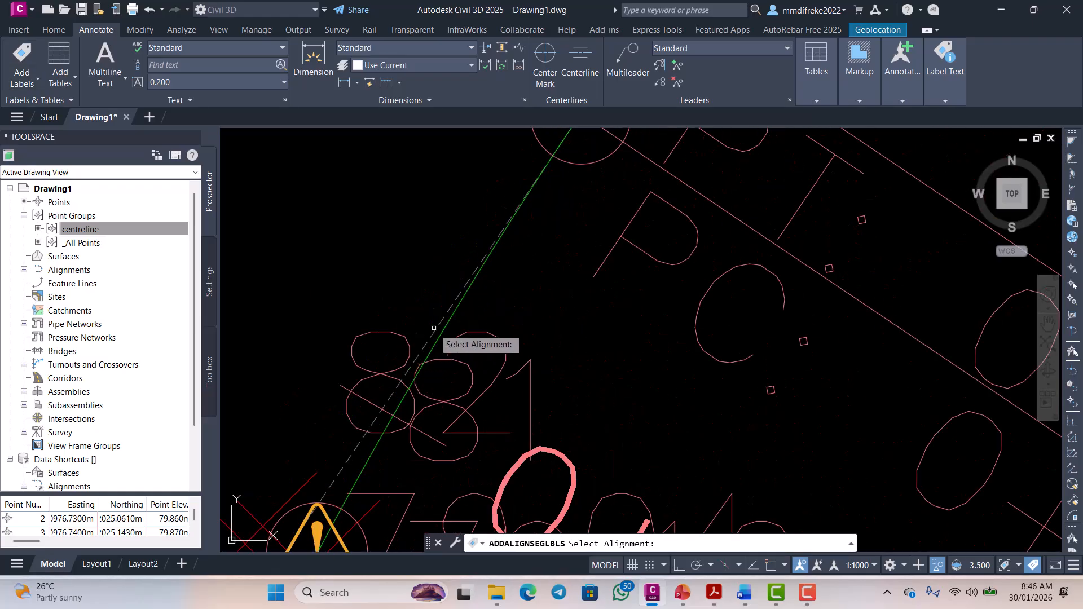
pyautogui.scroll(-4, 480, 316)
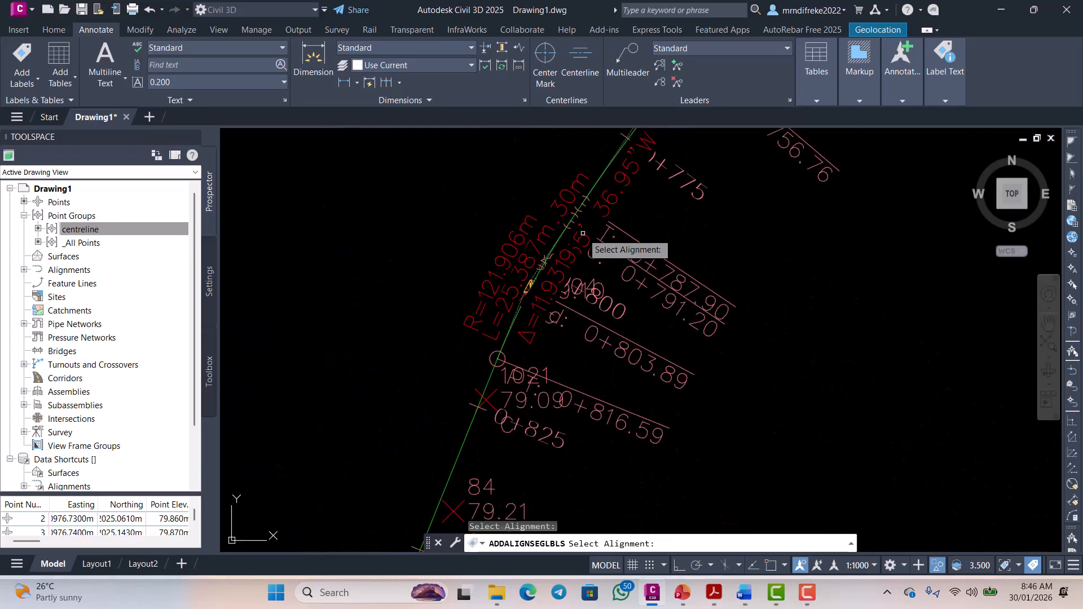
pyautogui.click(583, 233)
pyautogui.press('Escape')
# - Examine the radius, length and delta labels on the curves and the distance and bearing labels on the tangents between stations 0+650 and 0+825
pyautogui.scroll(3, 520, 296)
pyautogui.scroll(-2, 481, 291)
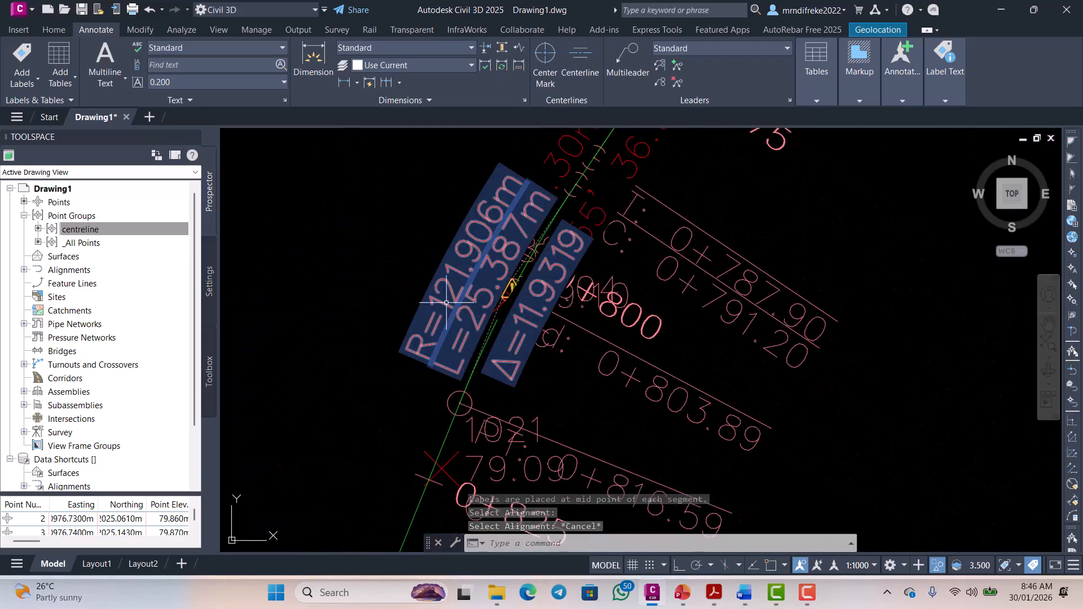
pyautogui.scroll(-2, 438, 313)
pyautogui.scroll(-4, 437, 312)
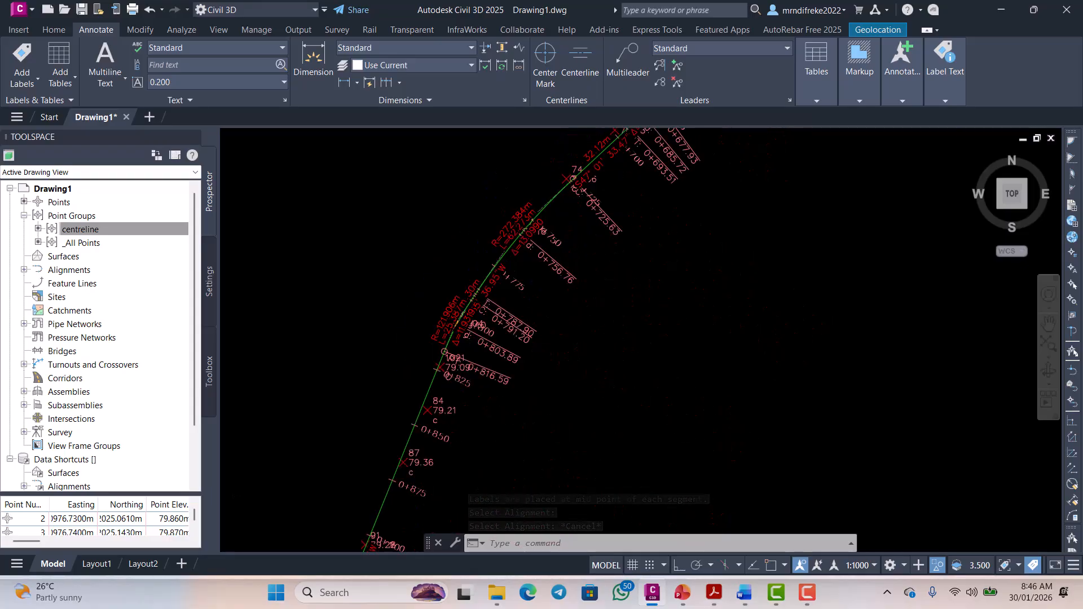
pyautogui.scroll(4, 528, 231)
pyautogui.scroll(-2, 539, 237)
pyautogui.scroll(3, 443, 329)
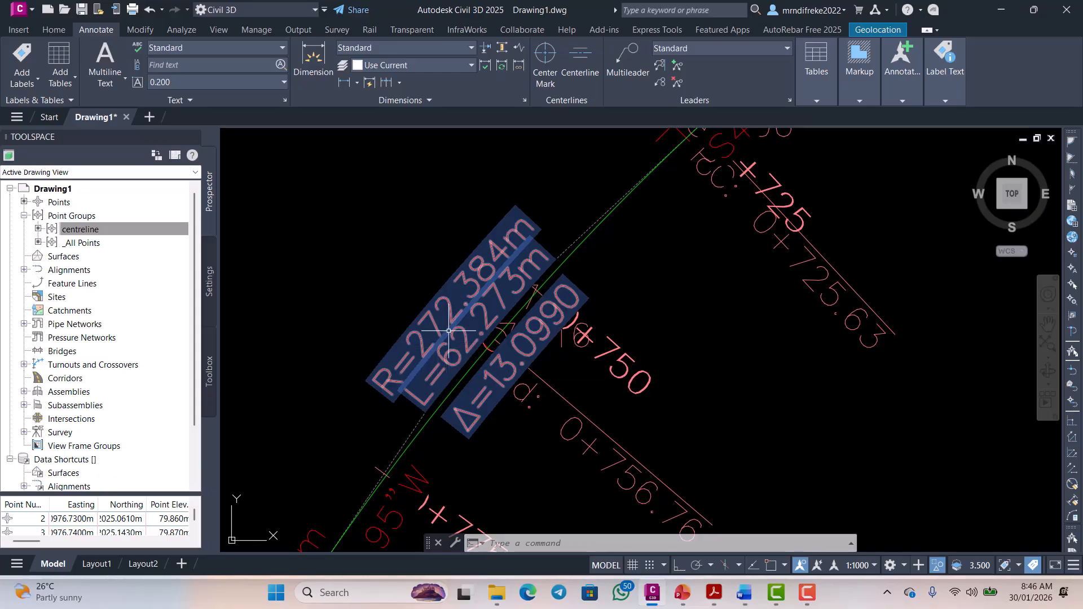
pyautogui.scroll(-3, 440, 347)
pyautogui.scroll(3, 430, 367)
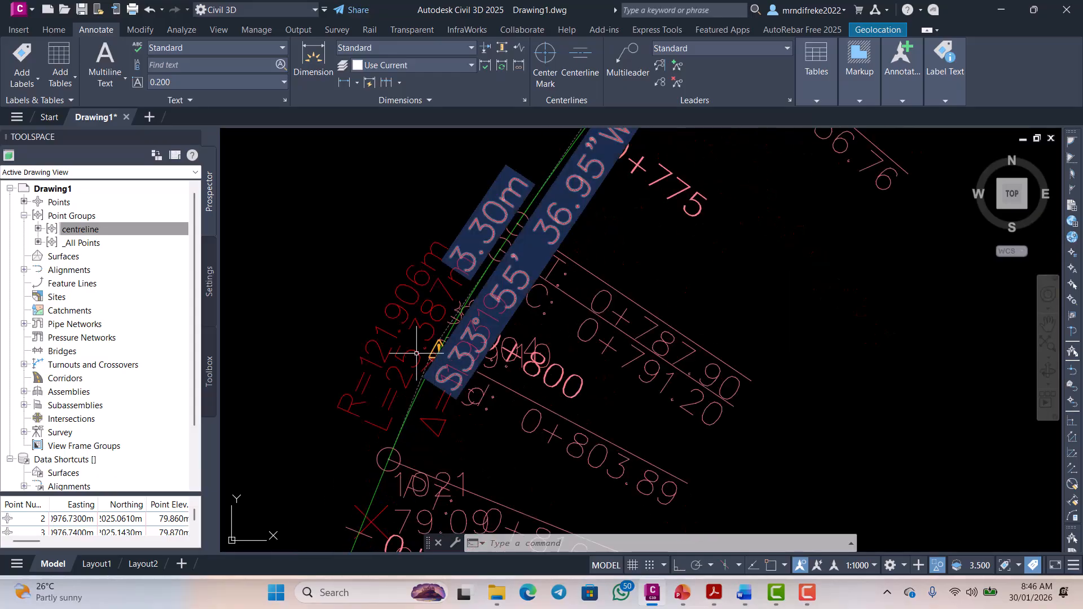
pyautogui.scroll(-3, 401, 355)
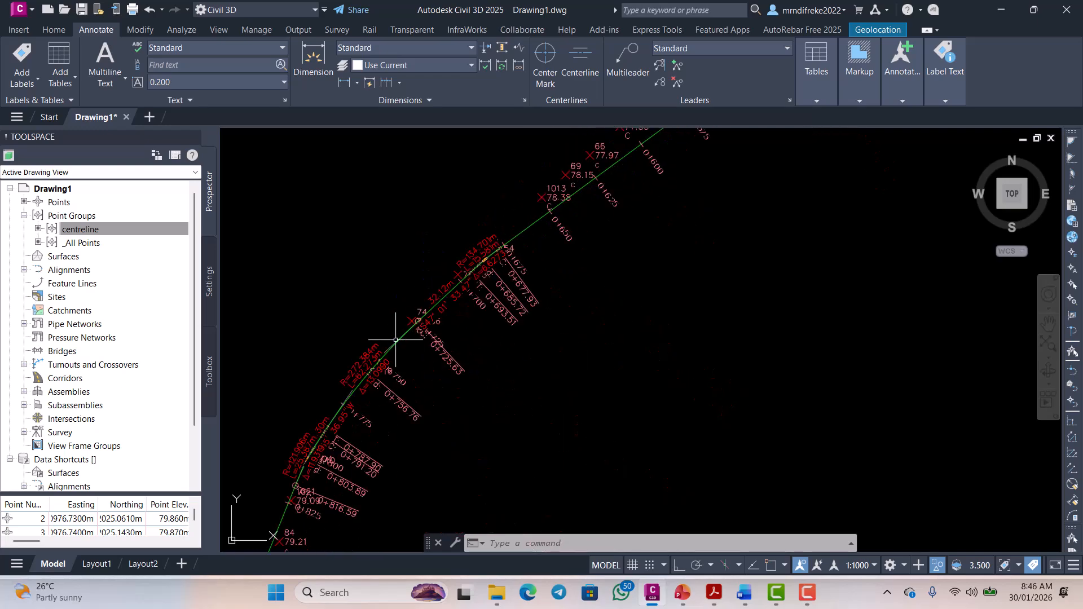
pyautogui.scroll(6, 395, 340)
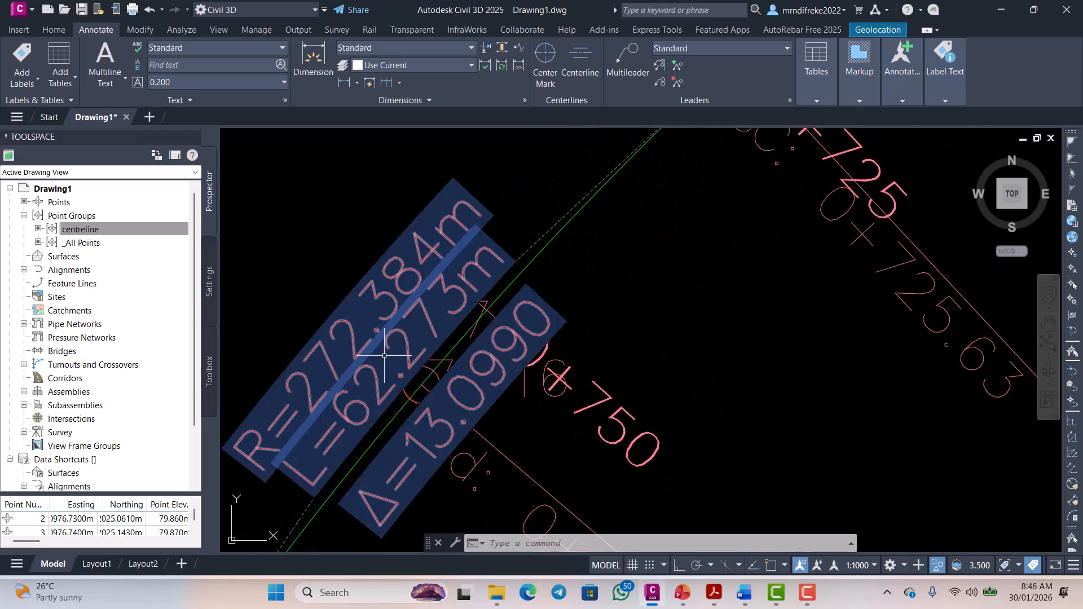
pyautogui.scroll(-5, 384, 355)
pyautogui.scroll(2, 430, 338)
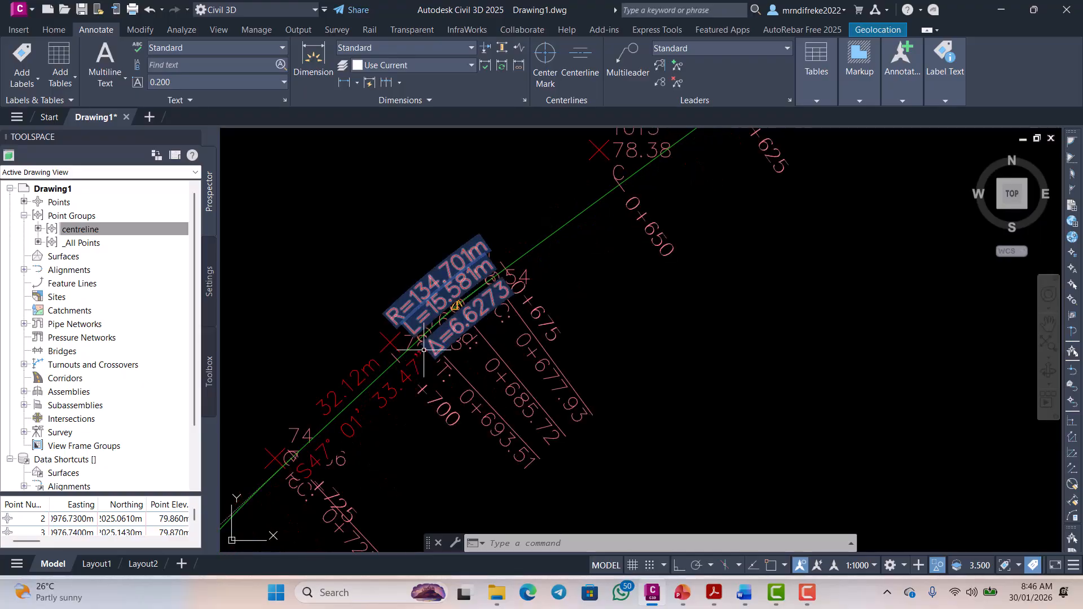
# - Examine the radius, length and delta labels of the curve between stations 0+675 and 0+700
pyautogui.scroll(-2, 483, 300)
pyautogui.scroll(6, 358, 399)
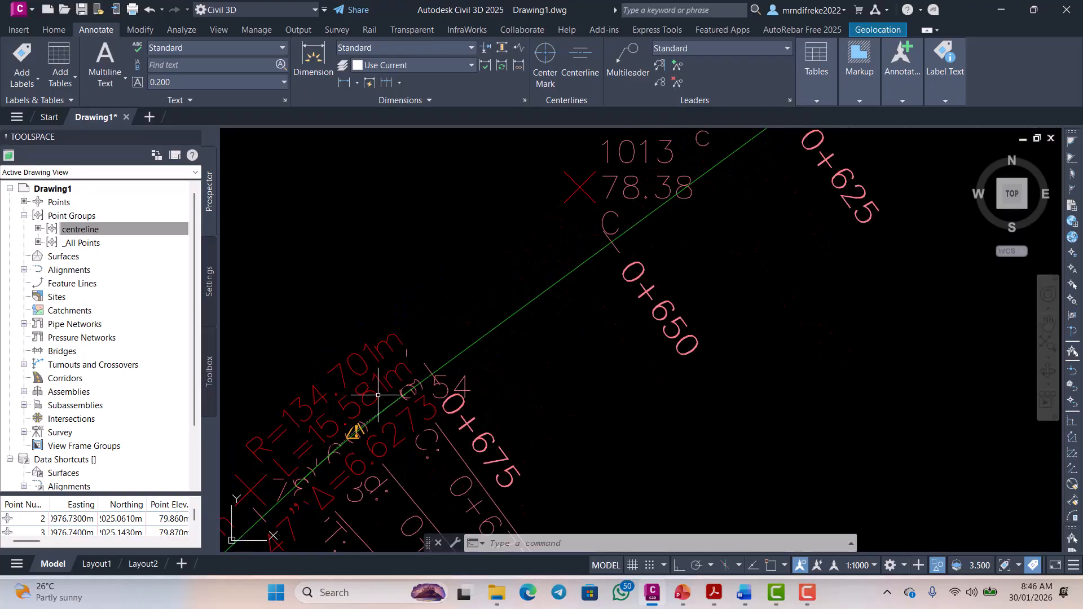
pyautogui.scroll(-5, 433, 333)
pyautogui.scroll(3, 409, 342)
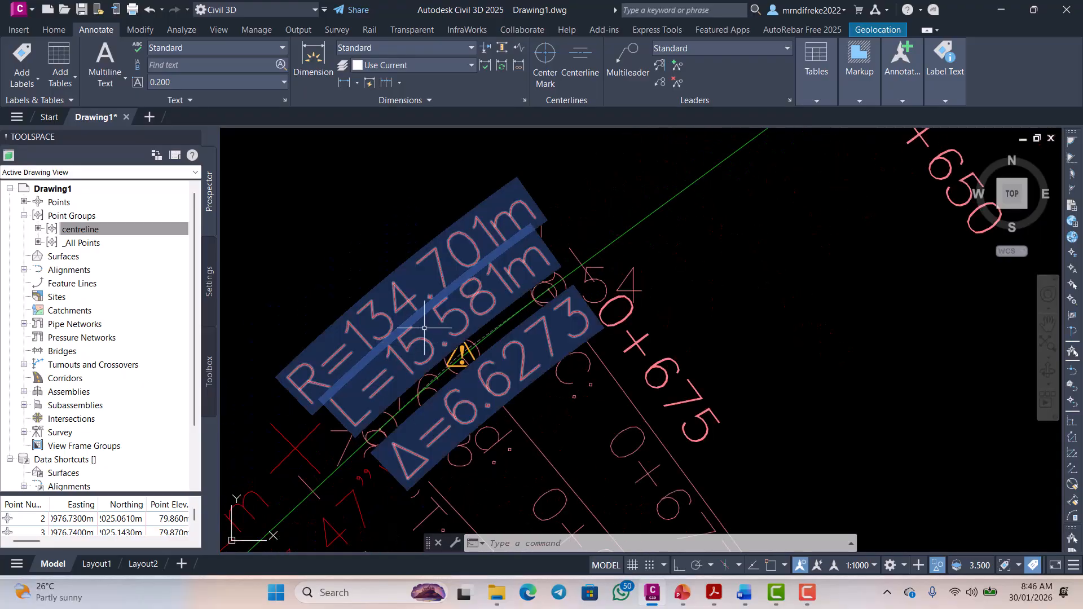
pyautogui.scroll(-3, 446, 350)
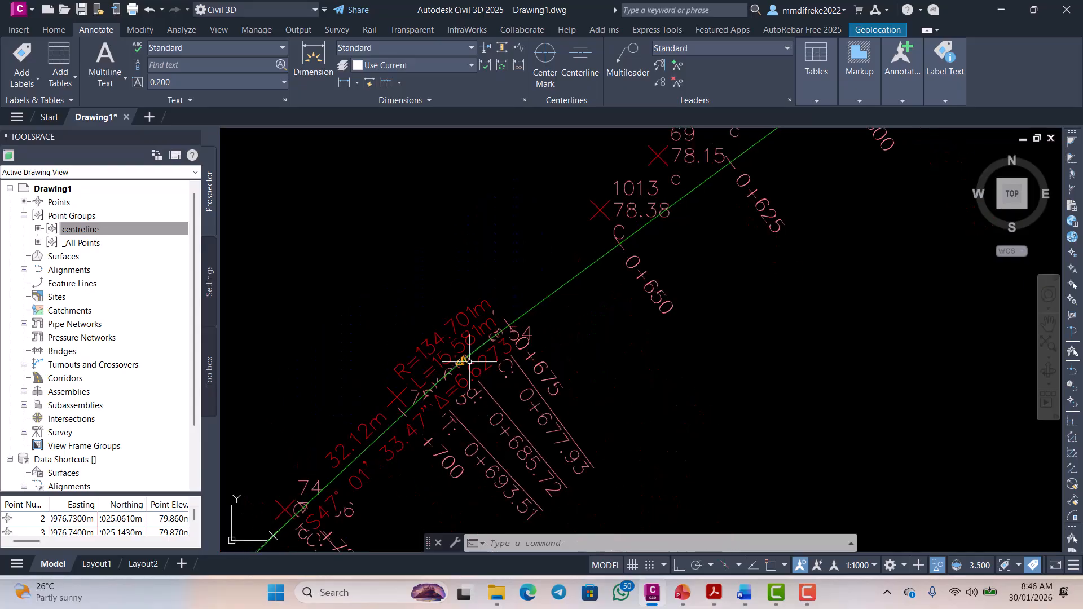
pyautogui.scroll(3, 530, 318)
pyautogui.scroll(-5, 527, 298)
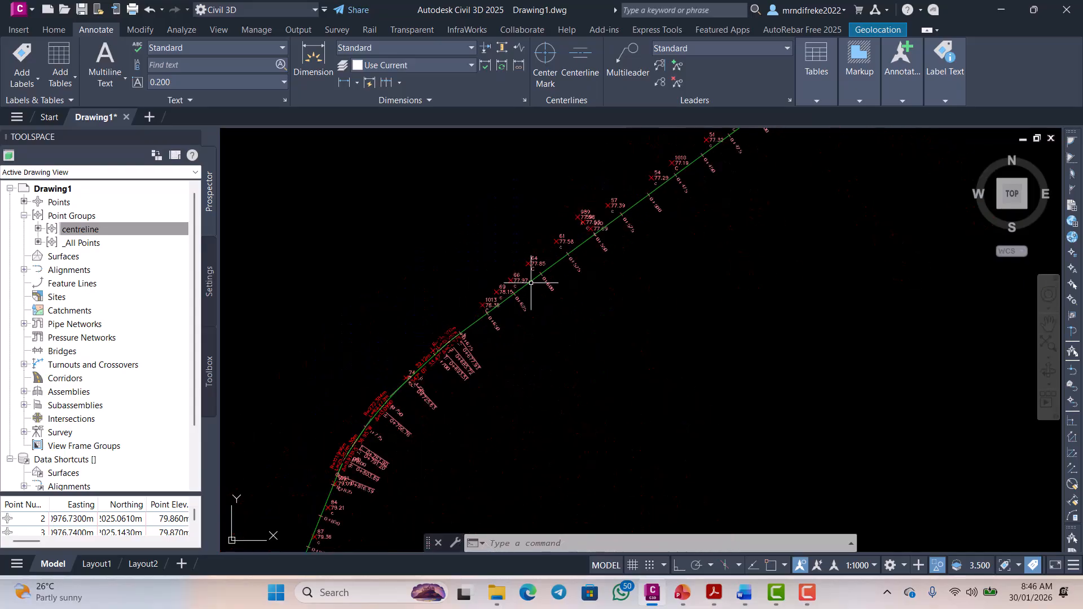
pyautogui.scroll(3, 508, 288)
pyautogui.scroll(-3, 440, 361)
pyautogui.scroll(5, 461, 358)
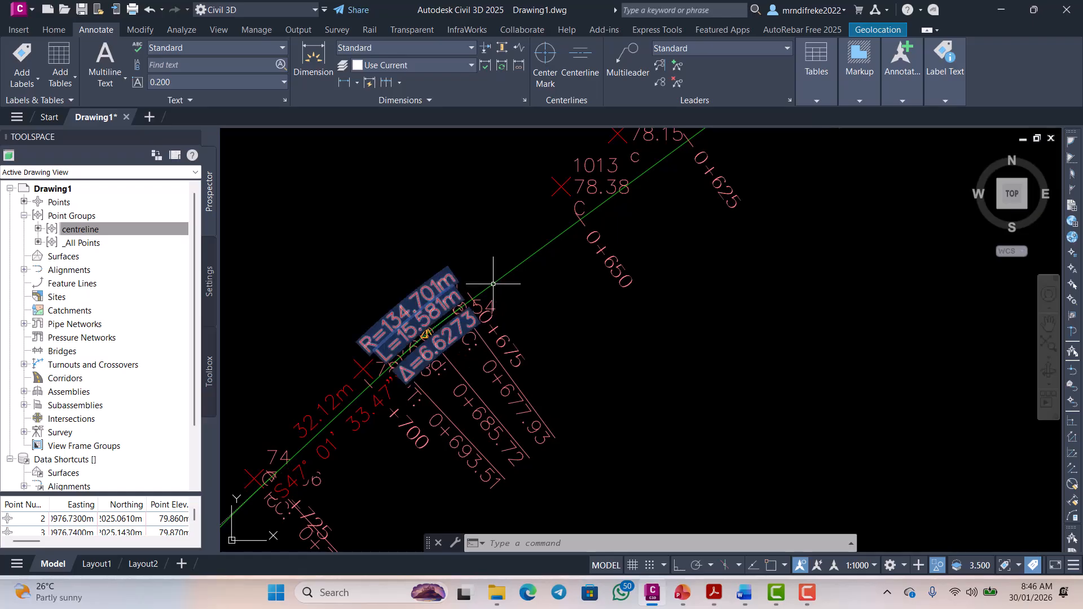
# - Stretch the start point (PC) of the curve near station 0+675 back along the incoming tangent to about station 0+661
pyautogui.click(426, 334)
pyautogui.scroll(-6, 476, 321)
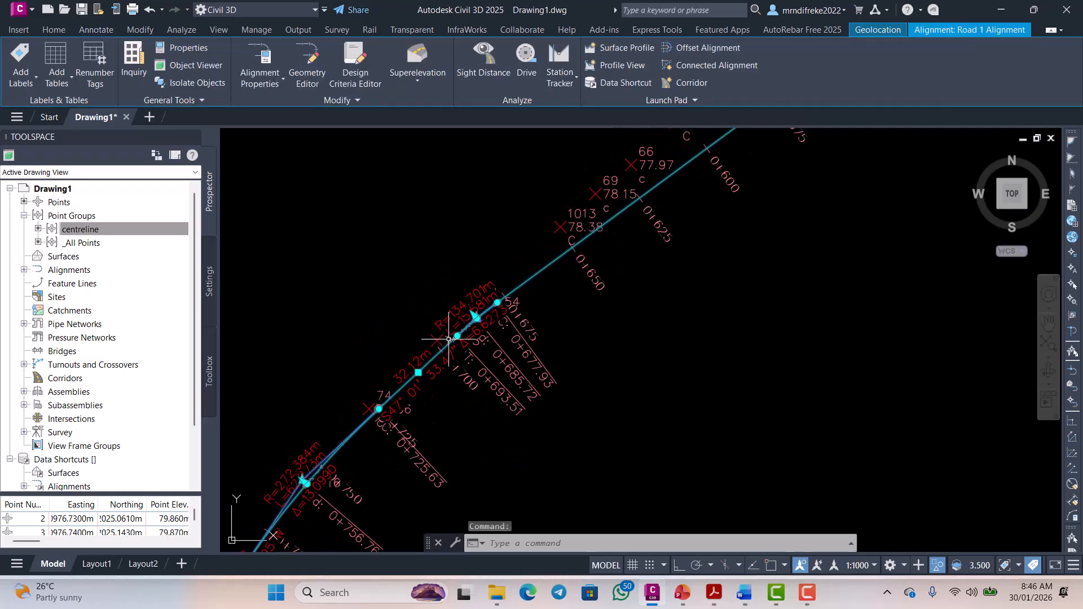
pyautogui.scroll(5, 476, 322)
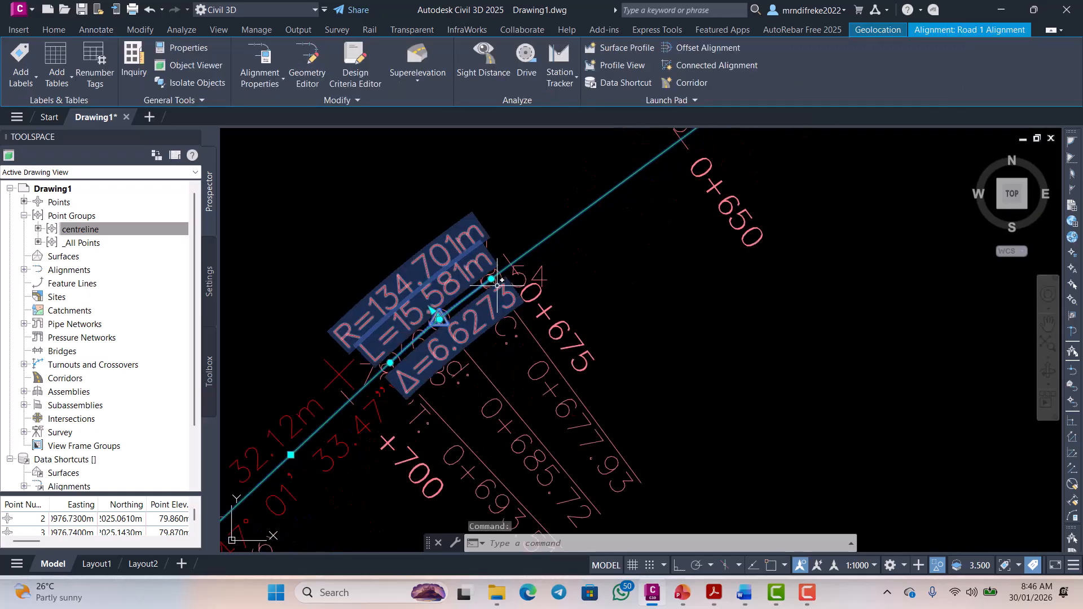
pyautogui.scroll(3, 492, 285)
pyautogui.click(488, 269)
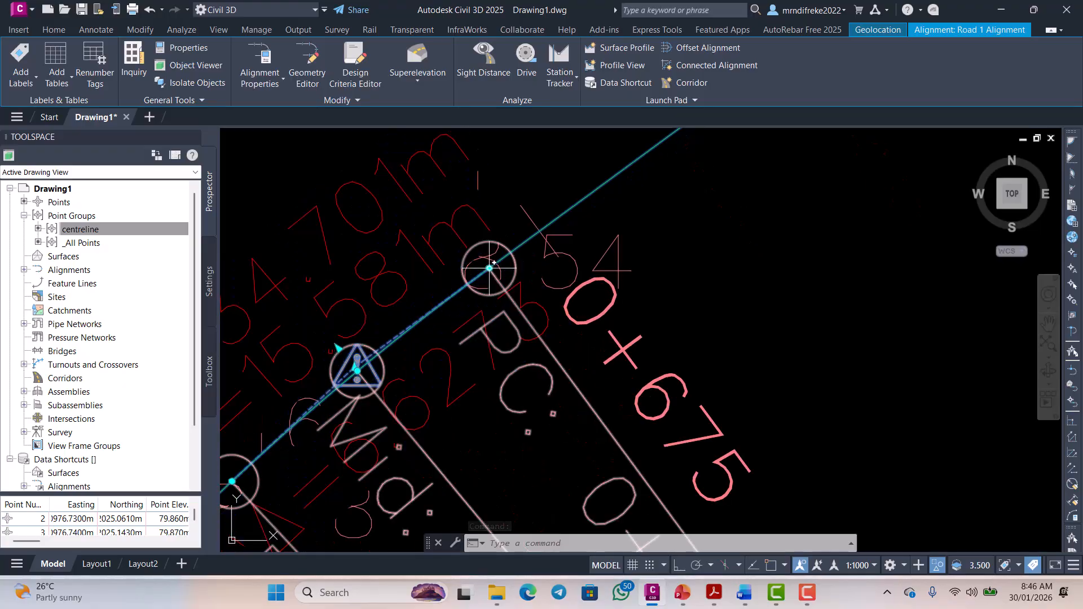
pyautogui.scroll(-5, 489, 269)
pyautogui.click(563, 213)
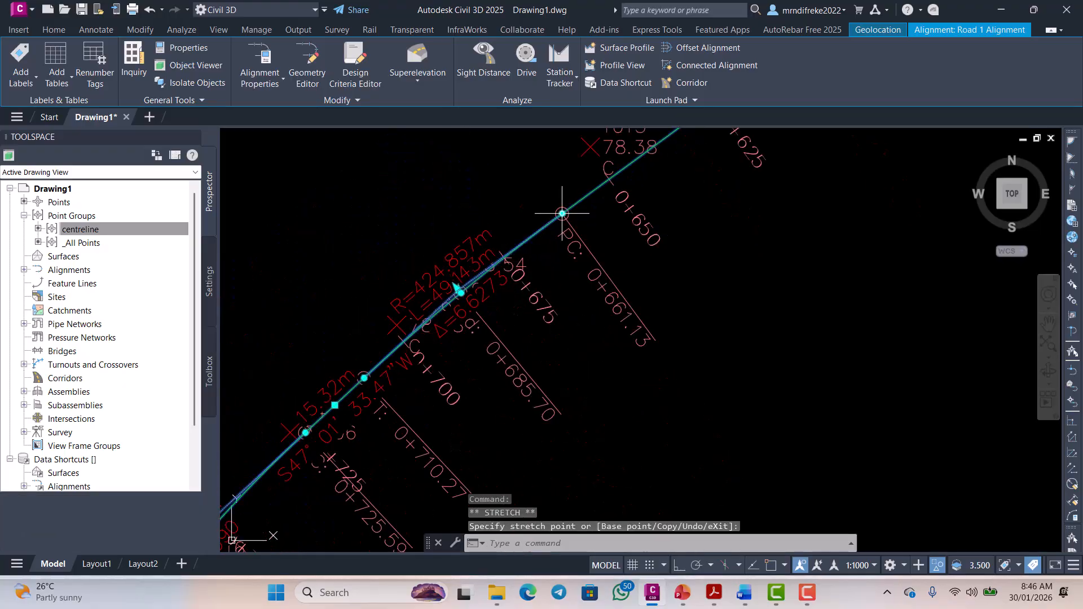
pyautogui.press('Escape')
# - Examine the updated radius, length and geometry point labels of the curve between stations 0+650 and 0+725
pyautogui.scroll(2, 490, 304)
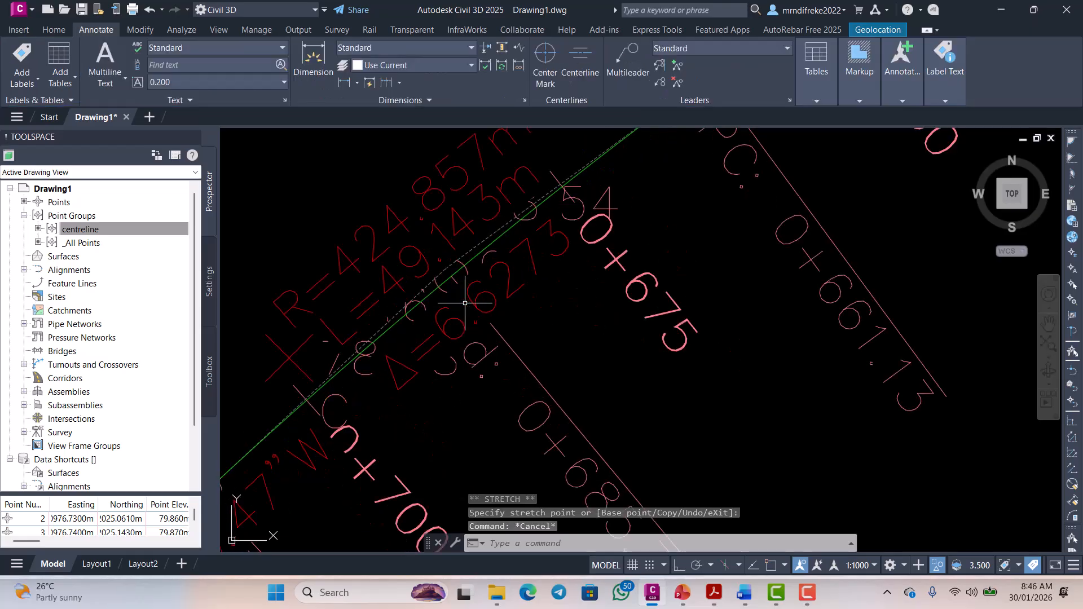
pyautogui.scroll(-7, 468, 345)
pyautogui.scroll(5, 448, 290)
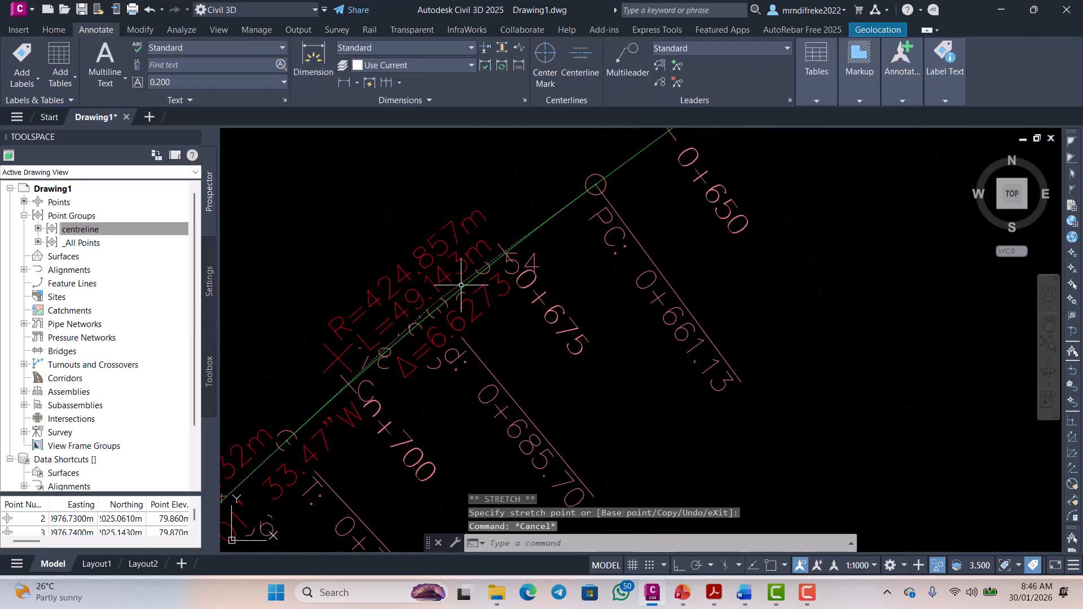
pyautogui.scroll(-2, 480, 265)
pyautogui.scroll(3, 404, 350)
pyautogui.scroll(-5, 406, 349)
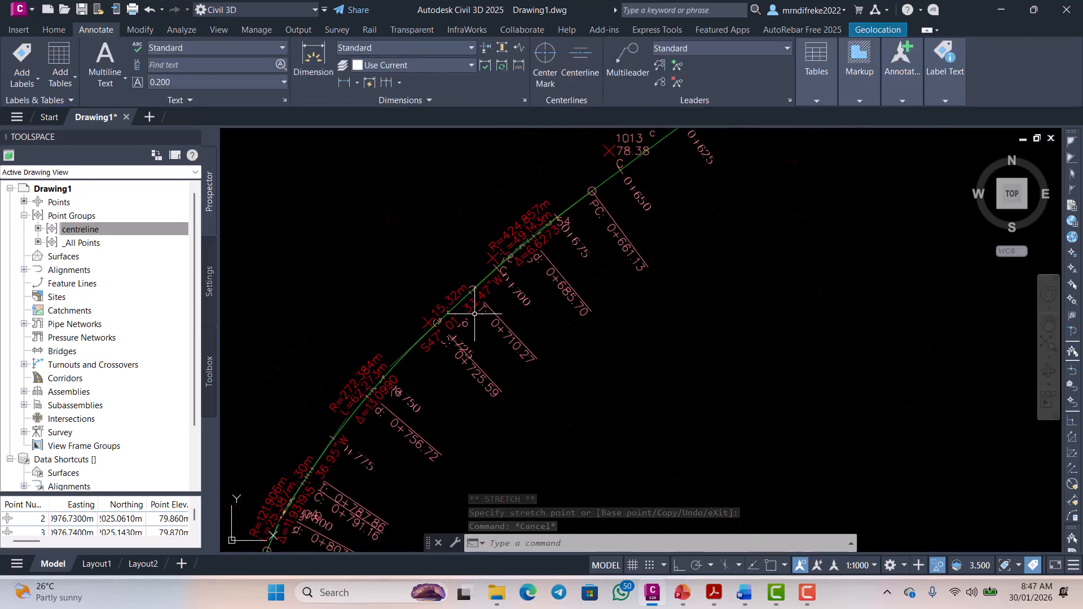
pyautogui.scroll(7, 508, 248)
pyautogui.scroll(-5, 527, 233)
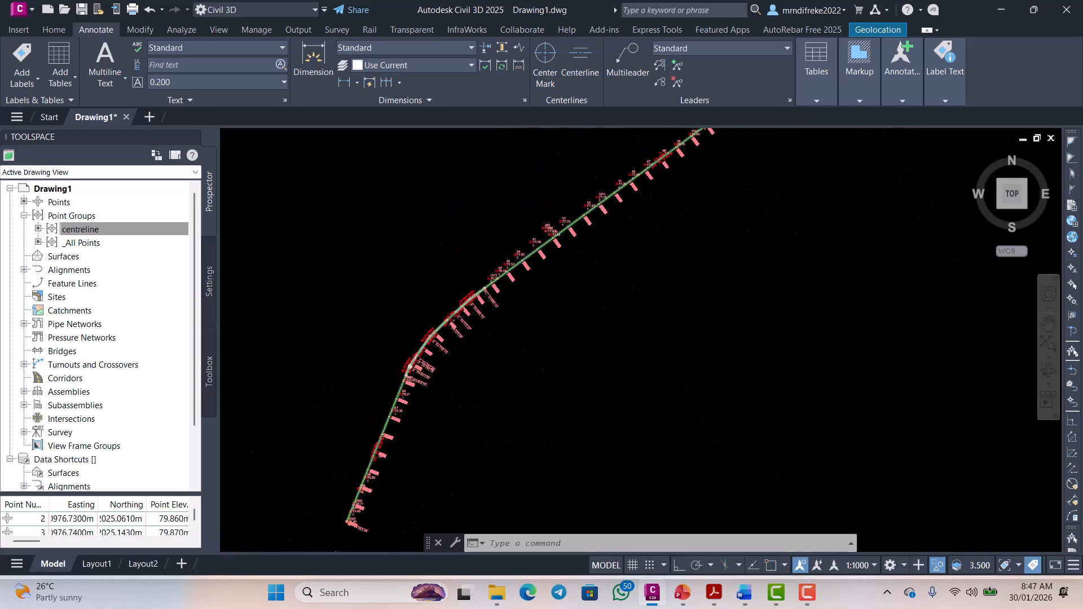
# - Examine the segment labels of the long tangent around station 0+375 and of the first curve near the alignment's start
pyautogui.scroll(2, 496, 232)
pyautogui.scroll(-2, 580, 247)
pyautogui.scroll(6, 581, 247)
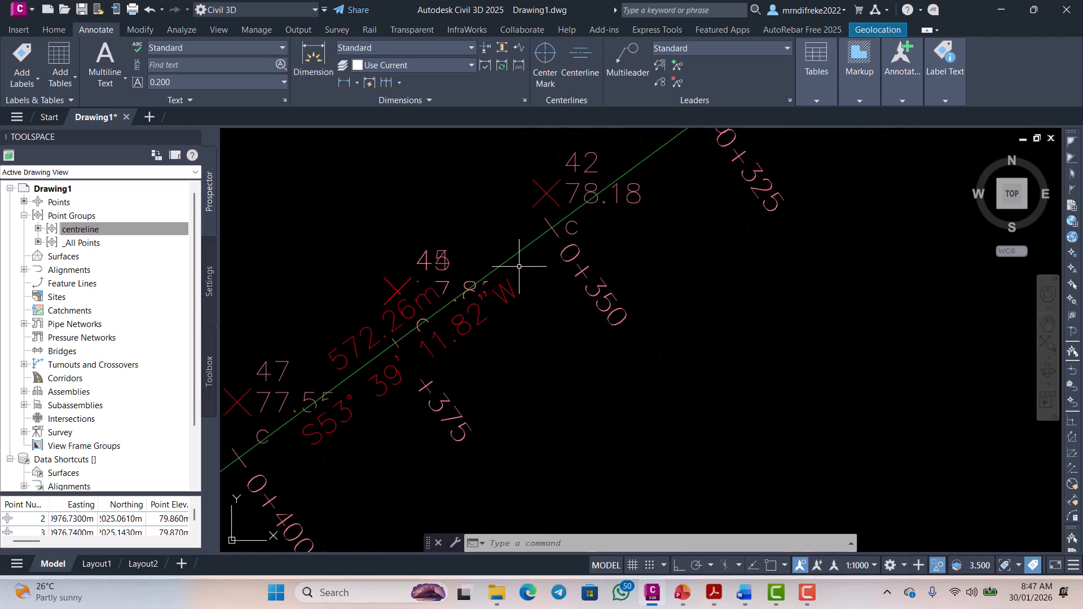
pyautogui.scroll(-3, 519, 271)
pyautogui.scroll(2, 583, 269)
pyautogui.scroll(-3, 615, 223)
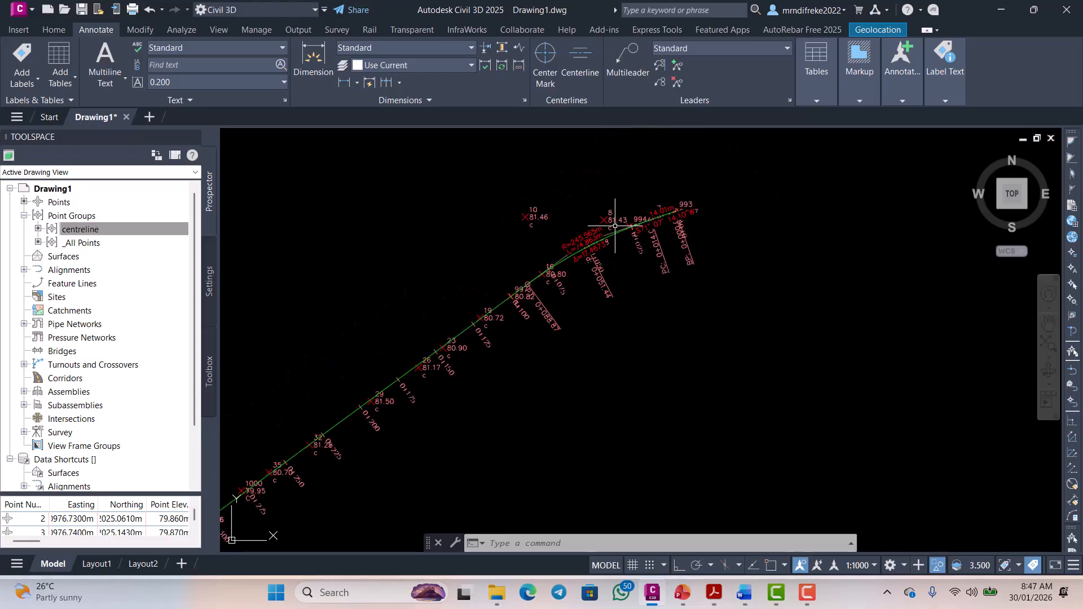
pyautogui.scroll(5, 597, 234)
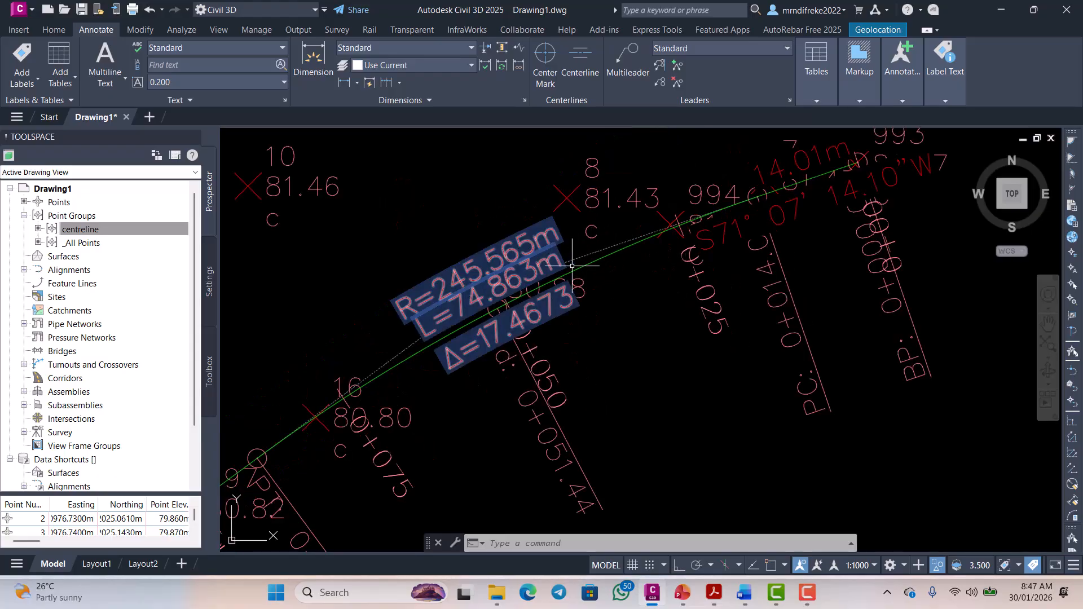
pyautogui.scroll(-4, 573, 265)
pyautogui.scroll(-4, 514, 340)
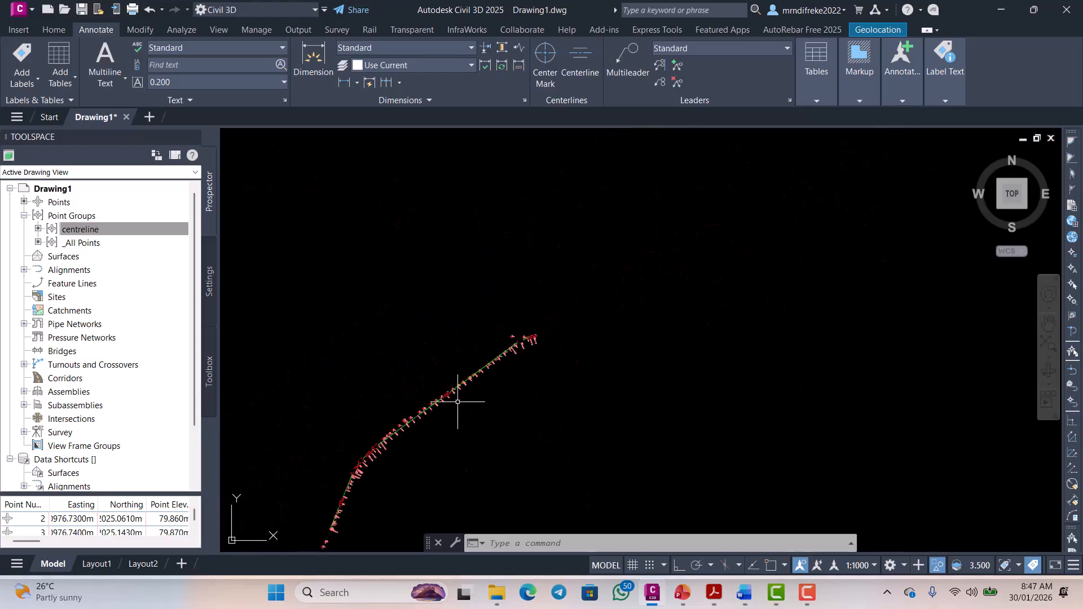
# - Erase the distance and bearing label from the short tangent between the two neighbouring curves near station 0+790
pyautogui.scroll(5, 460, 375)
pyautogui.scroll(3, 504, 267)
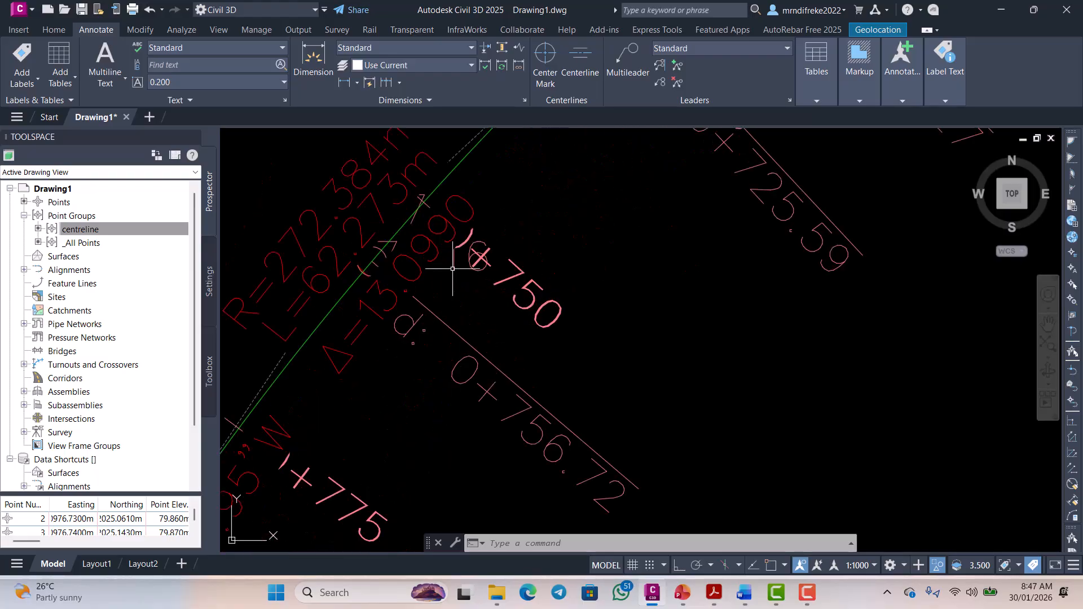
pyautogui.scroll(-3, 556, 229)
pyautogui.scroll(5, 493, 298)
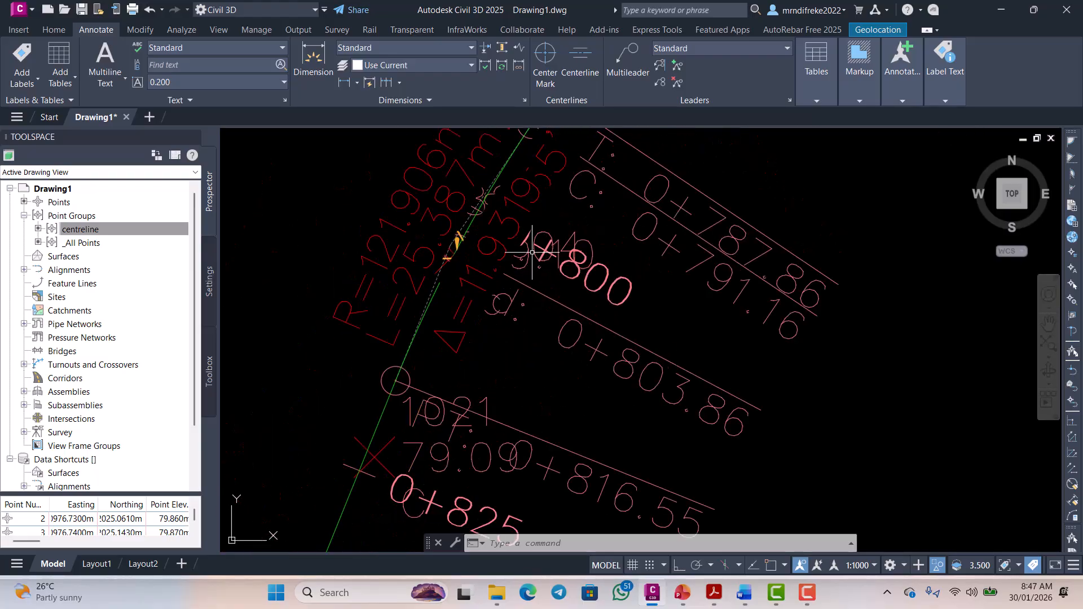
pyautogui.scroll(-2, 532, 252)
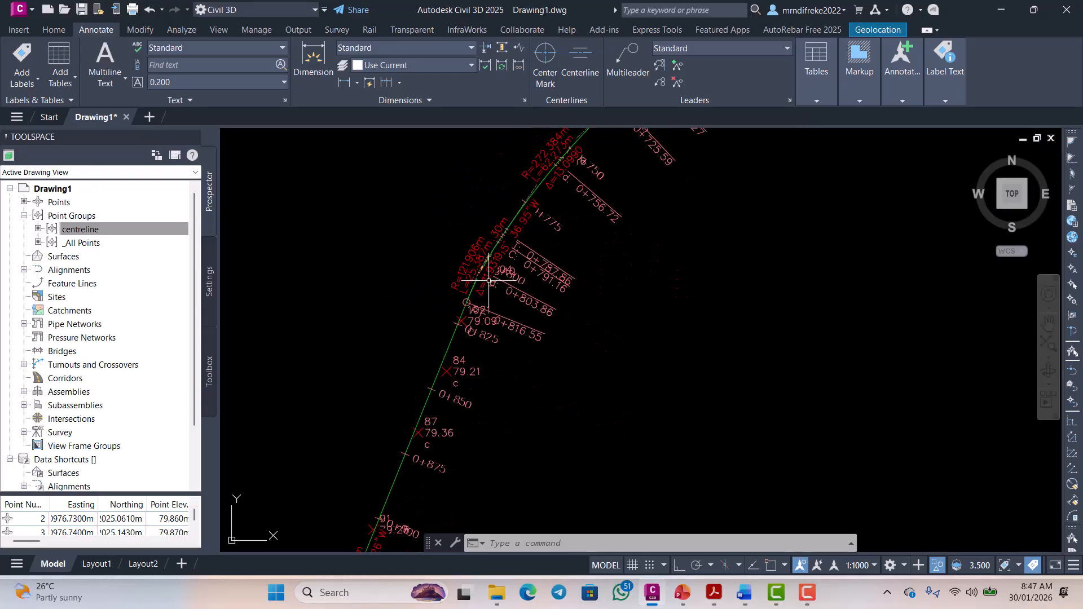
pyautogui.scroll(-4, 535, 248)
pyautogui.scroll(4, 545, 210)
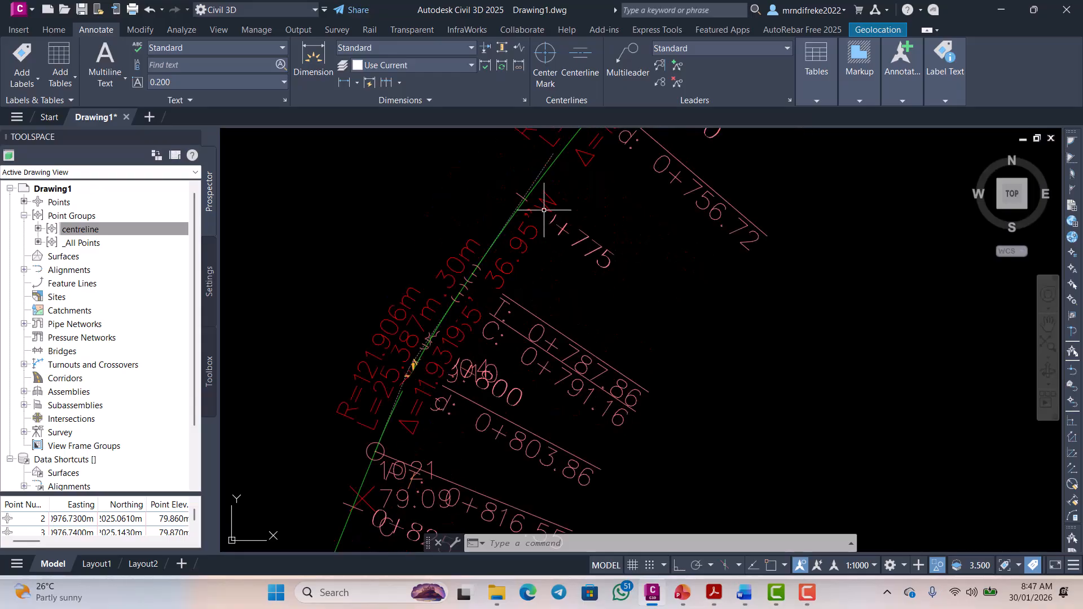
pyautogui.click(508, 274)
pyautogui.press('Delete')
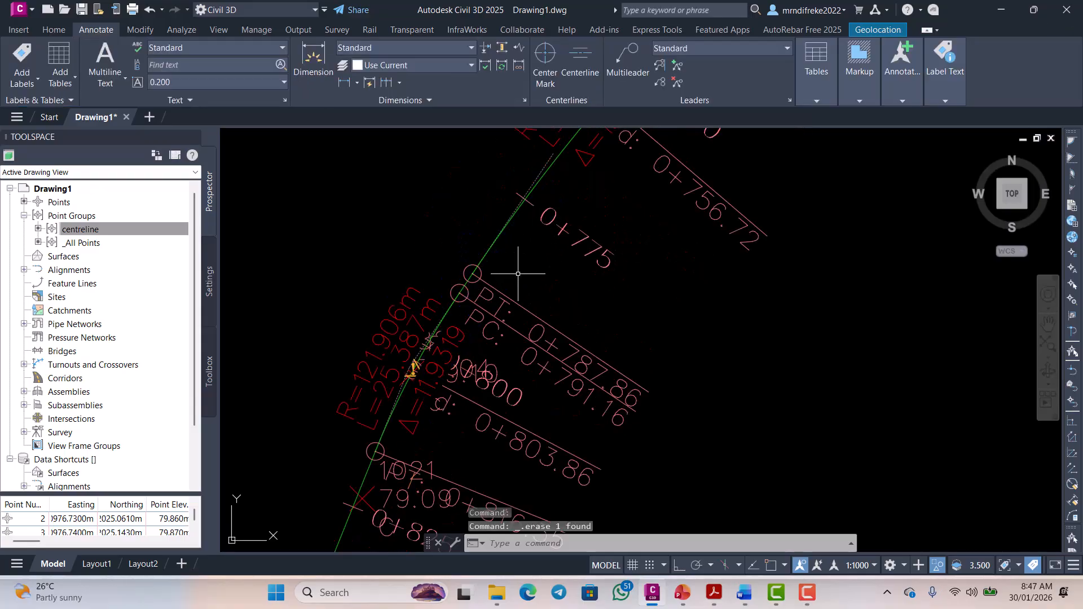
# - Stretch the end point (PT) of the curve around station 0+750 back along the tangent towards station 0+775
pyautogui.click(500, 251)
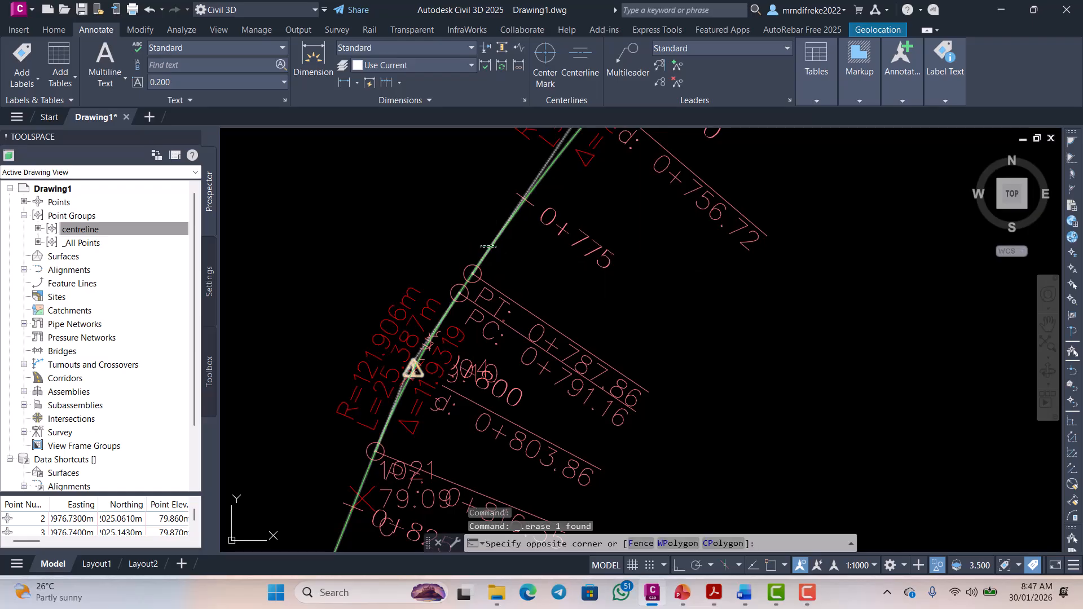
pyautogui.click(474, 273)
pyautogui.scroll(4, 480, 269)
pyautogui.click(461, 283)
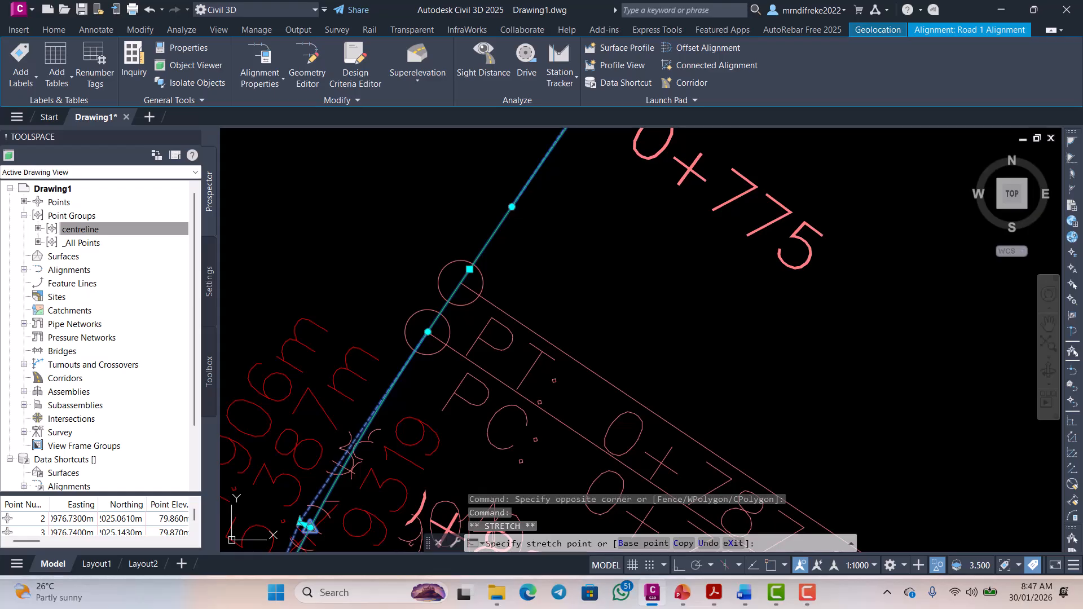
pyautogui.click(470, 269)
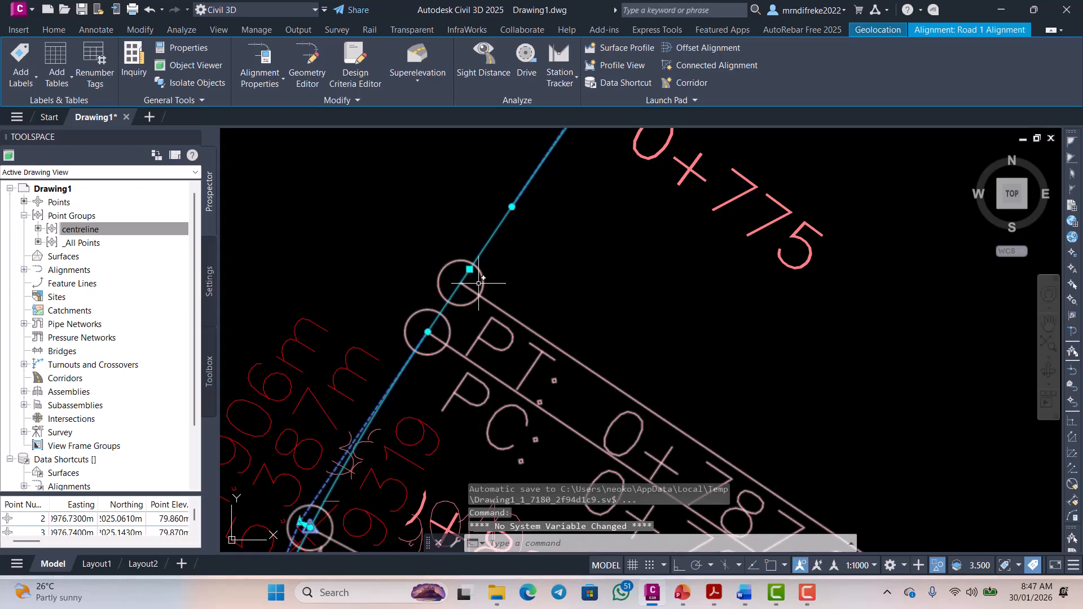
pyautogui.press('Escape')
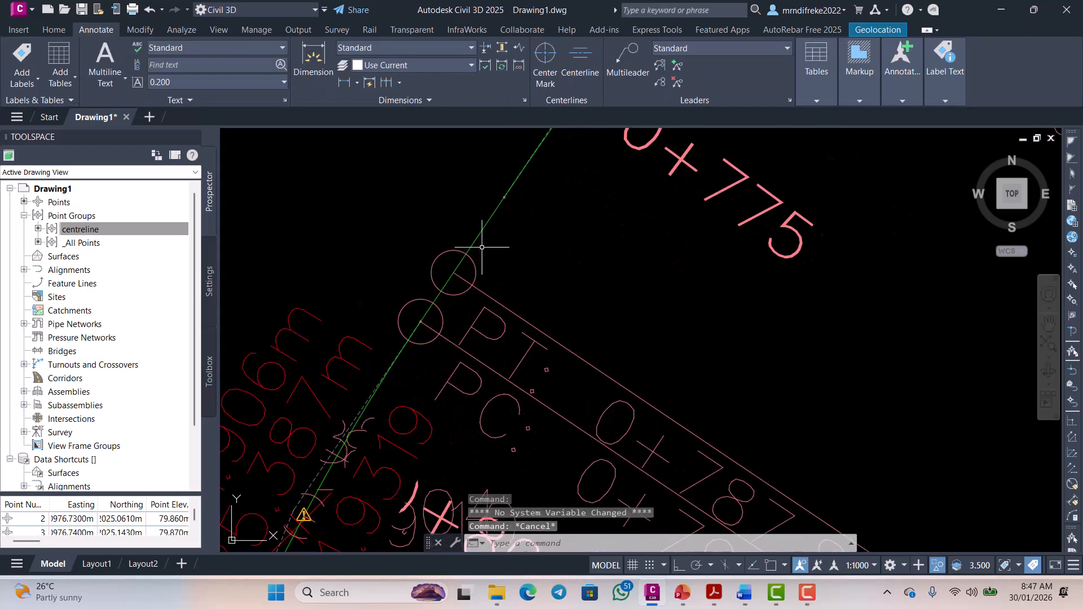
# - Stretch the short tangent between the two neighbouring curves so it runs from about station 0+779 (PT) to 0+789 (PC)
pyautogui.click(482, 235)
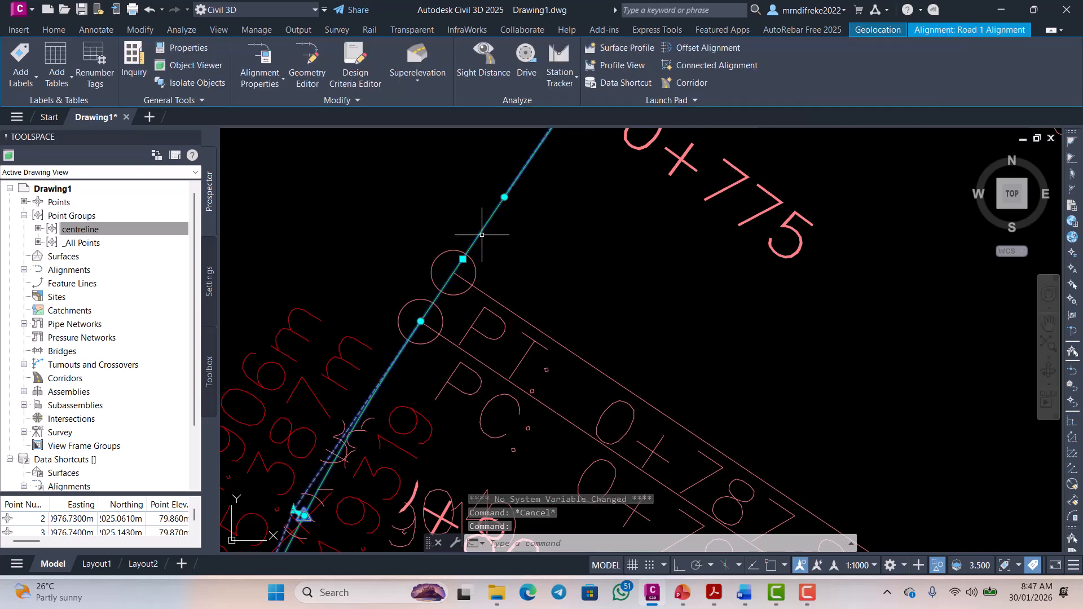
pyautogui.scroll(-2, 480, 261)
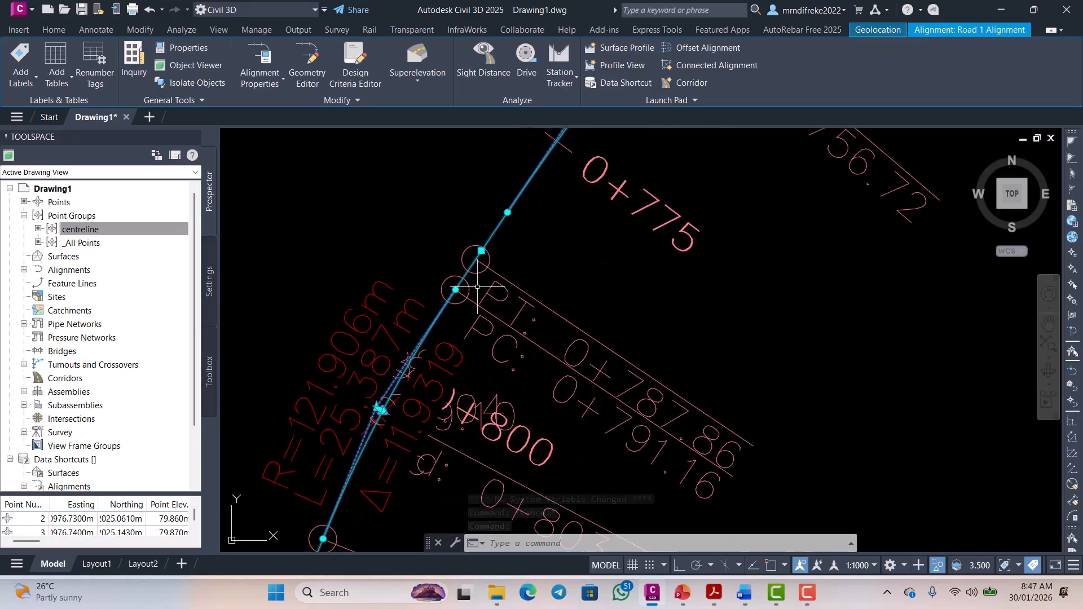
pyautogui.scroll(-3, 478, 288)
pyautogui.scroll(2, 497, 256)
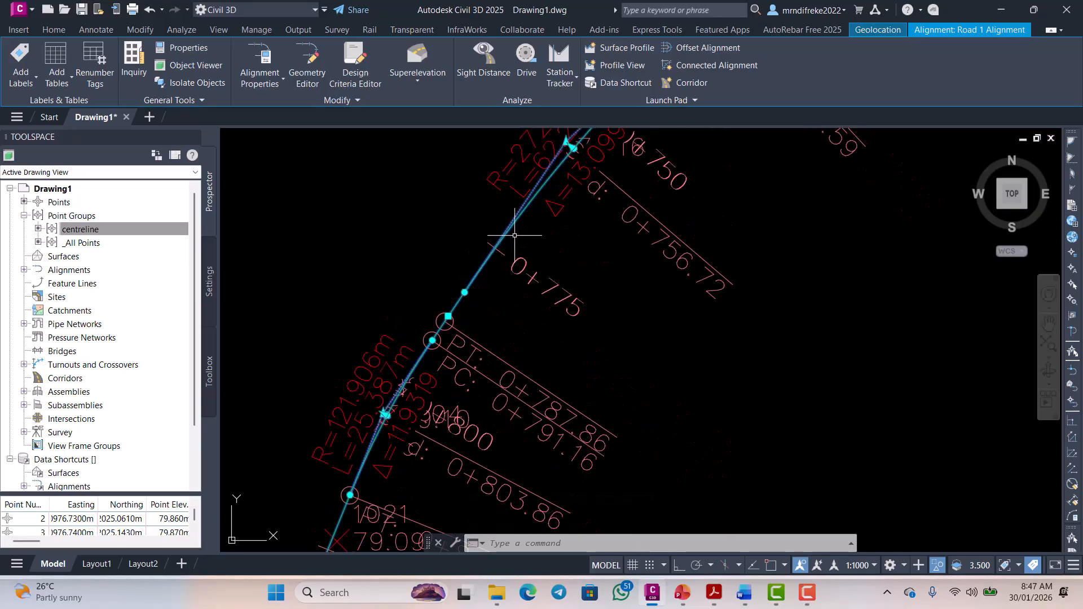
pyautogui.scroll(-2, 513, 236)
pyautogui.scroll(3, 567, 190)
pyautogui.scroll(-2, 530, 246)
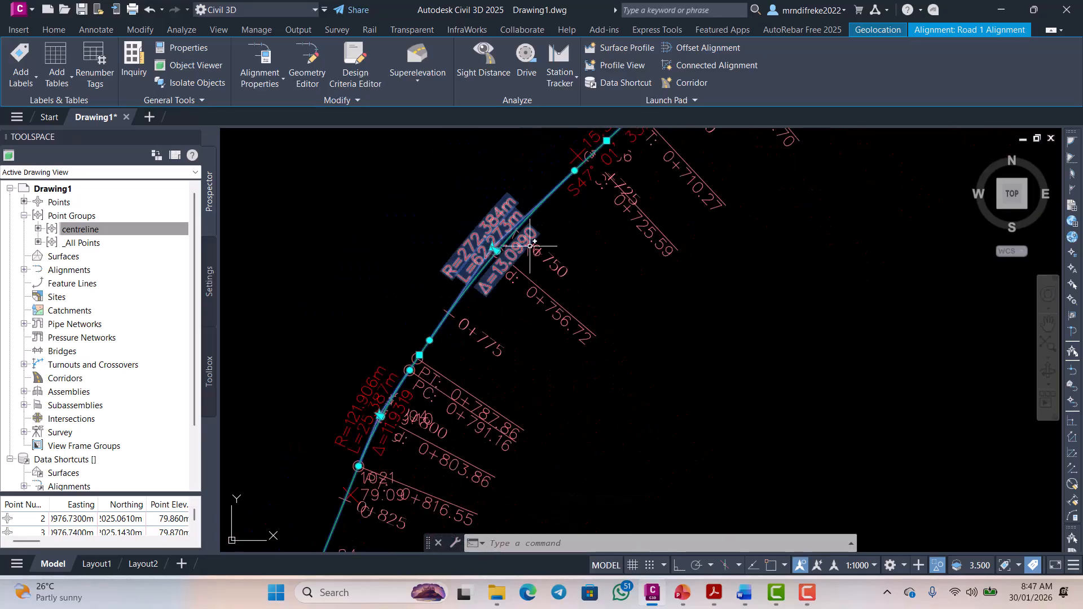
pyautogui.scroll(6, 388, 384)
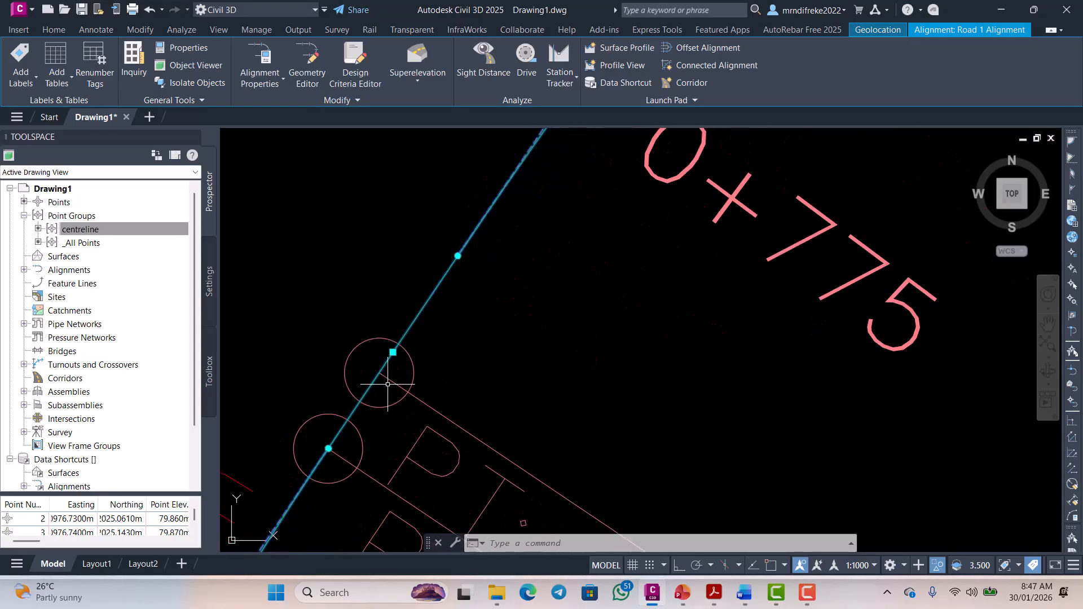
pyautogui.click(393, 352)
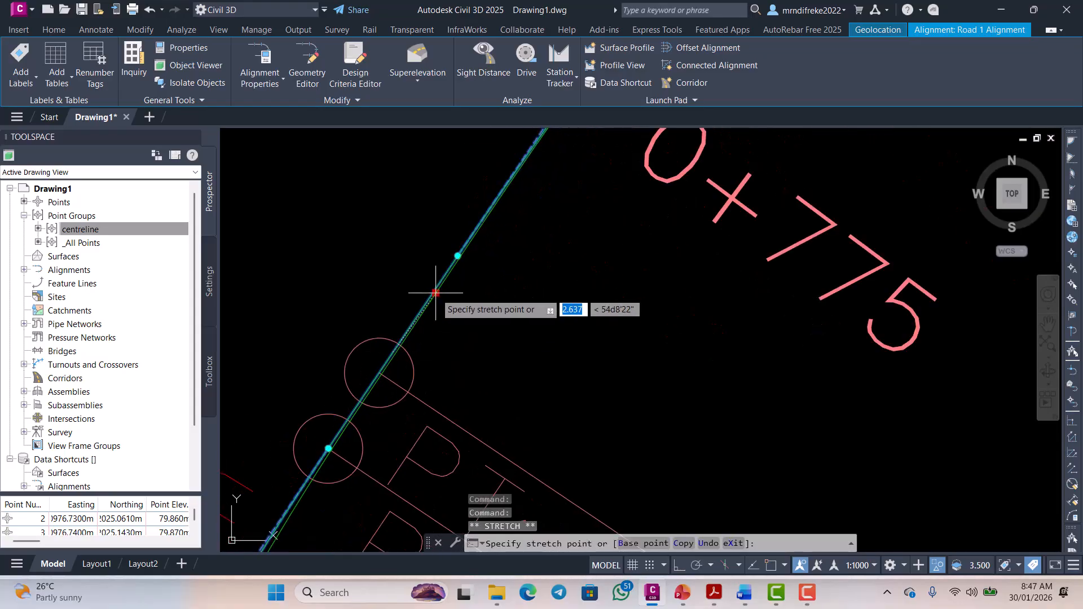
pyautogui.scroll(-2, 440, 292)
pyautogui.scroll(2, 445, 276)
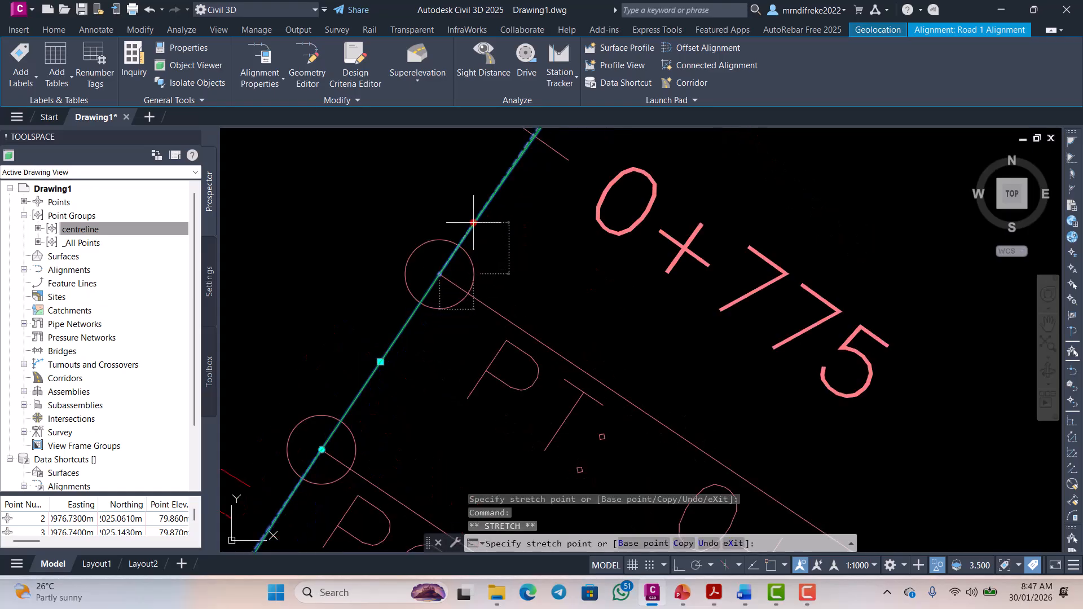
pyautogui.scroll(-4, 472, 254)
pyautogui.press('Escape')
# - Stretch the start point (PC) of the curve around station 0+800 back along the tangent to about station 0+783
pyautogui.scroll(3, 485, 254)
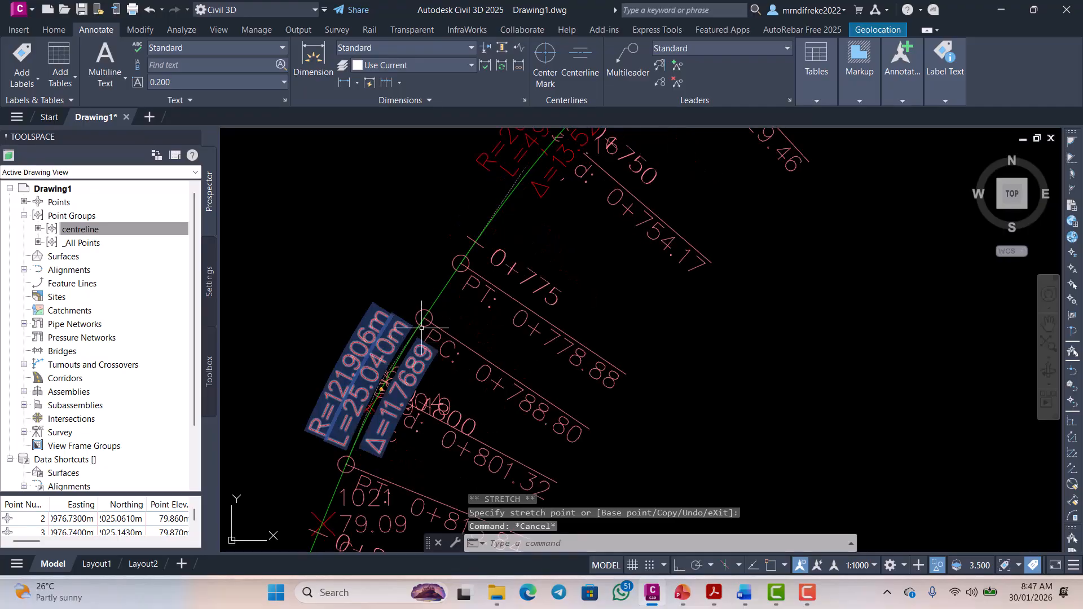
pyautogui.scroll(5, 421, 328)
pyautogui.click(425, 282)
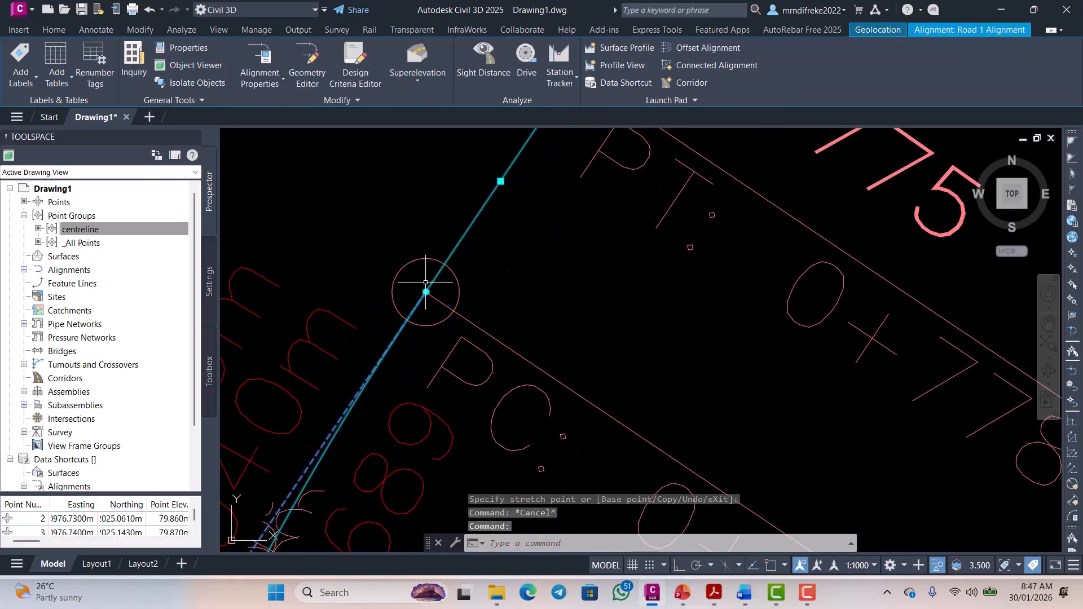
pyautogui.click(426, 291)
pyautogui.scroll(-3, 443, 241)
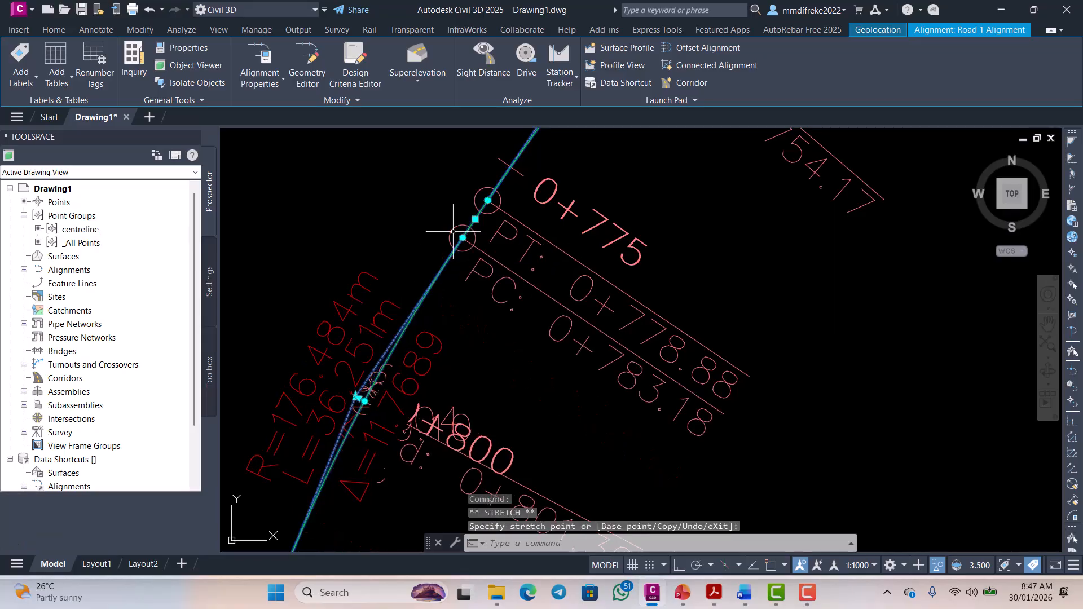
pyautogui.scroll(-3, 453, 242)
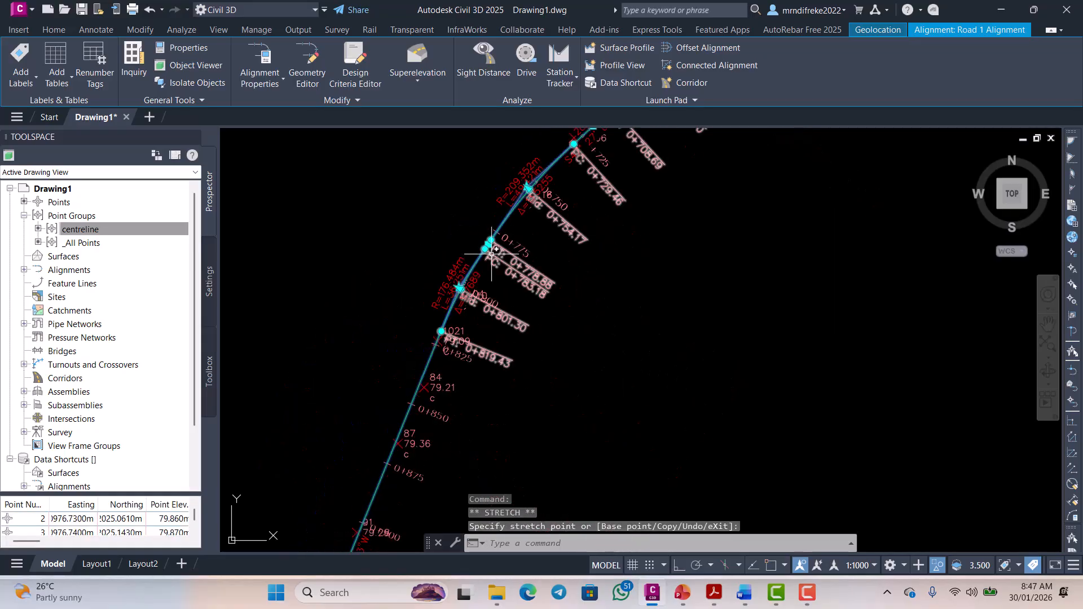
pyautogui.press('Escape')
# - Examine the curve labels around station 0+800 and the tangents and station labels along the rest of the alignment
pyautogui.scroll(5, 451, 295)
pyautogui.scroll(-6, 452, 295)
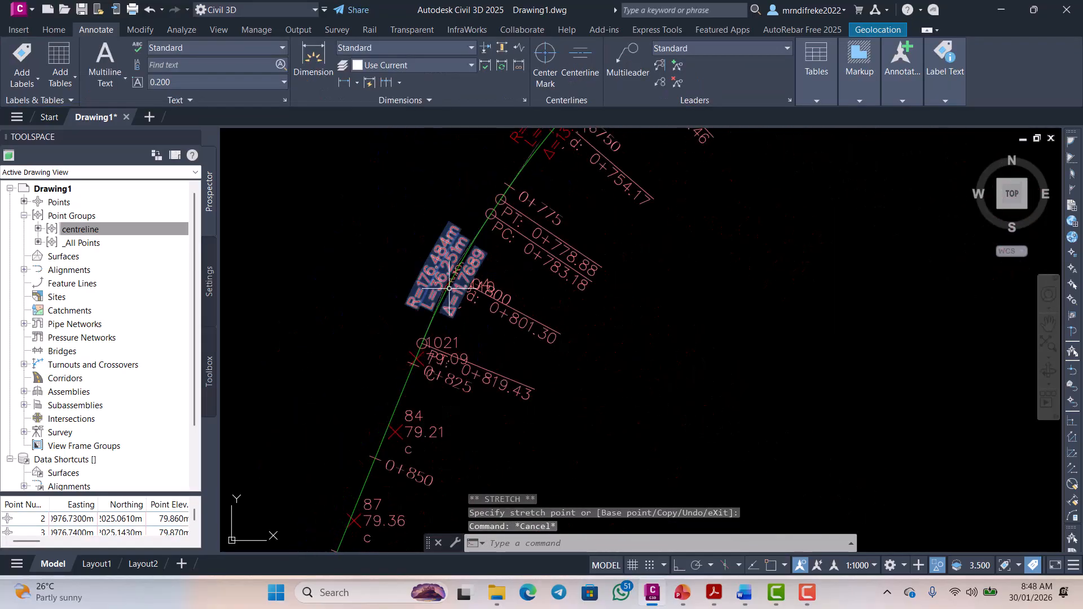
pyautogui.scroll(2, 451, 303)
pyautogui.scroll(2, 454, 265)
pyautogui.scroll(-5, 431, 251)
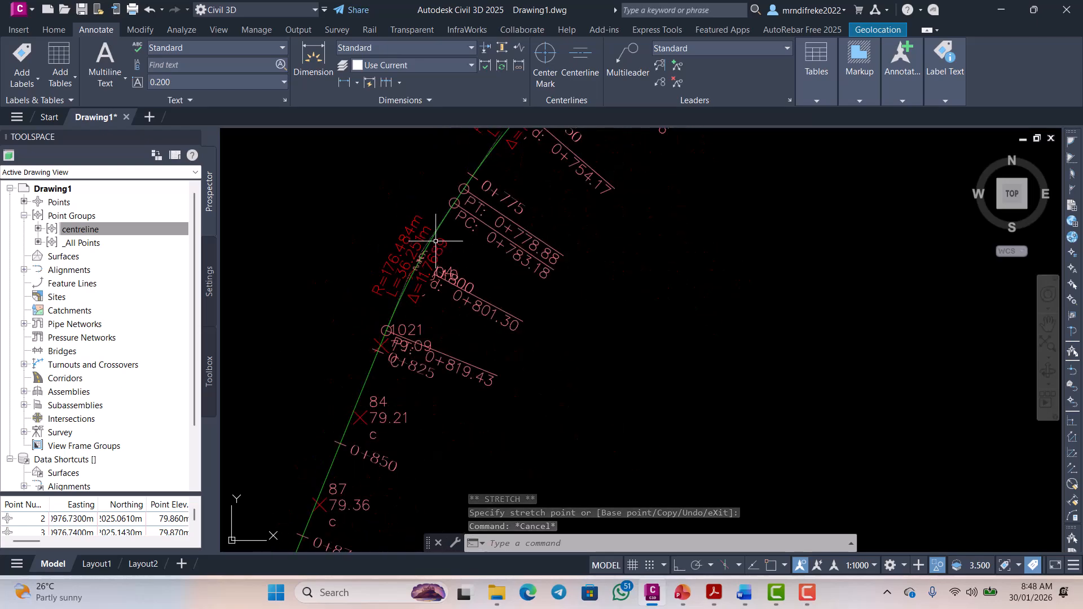
pyautogui.scroll(4, 405, 321)
pyautogui.scroll(-4, 395, 350)
pyautogui.scroll(5, 387, 380)
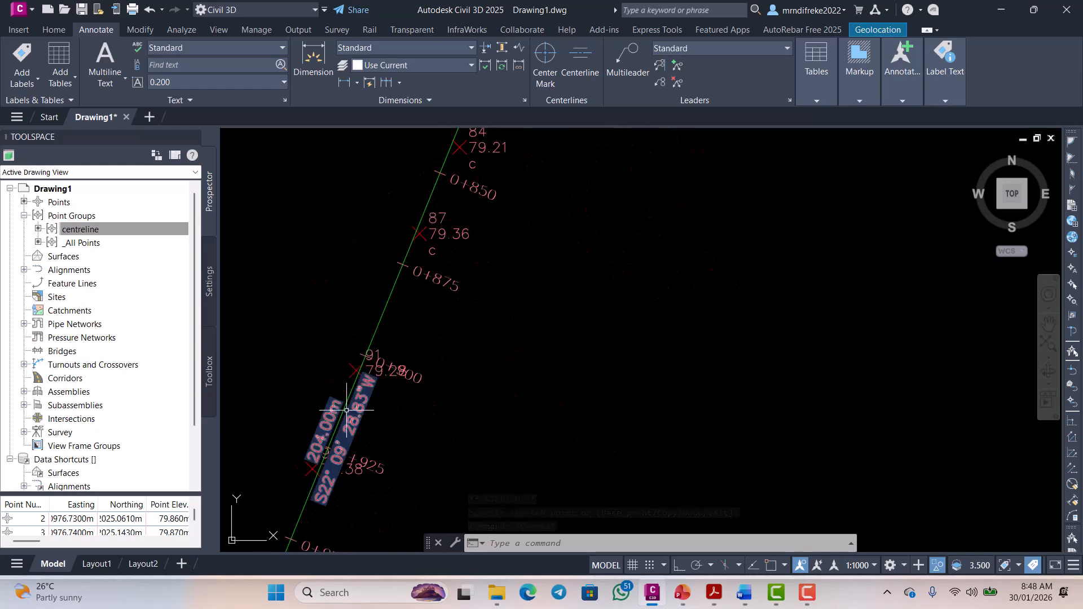
pyautogui.scroll(-4, 368, 371)
pyautogui.scroll(-3, 392, 326)
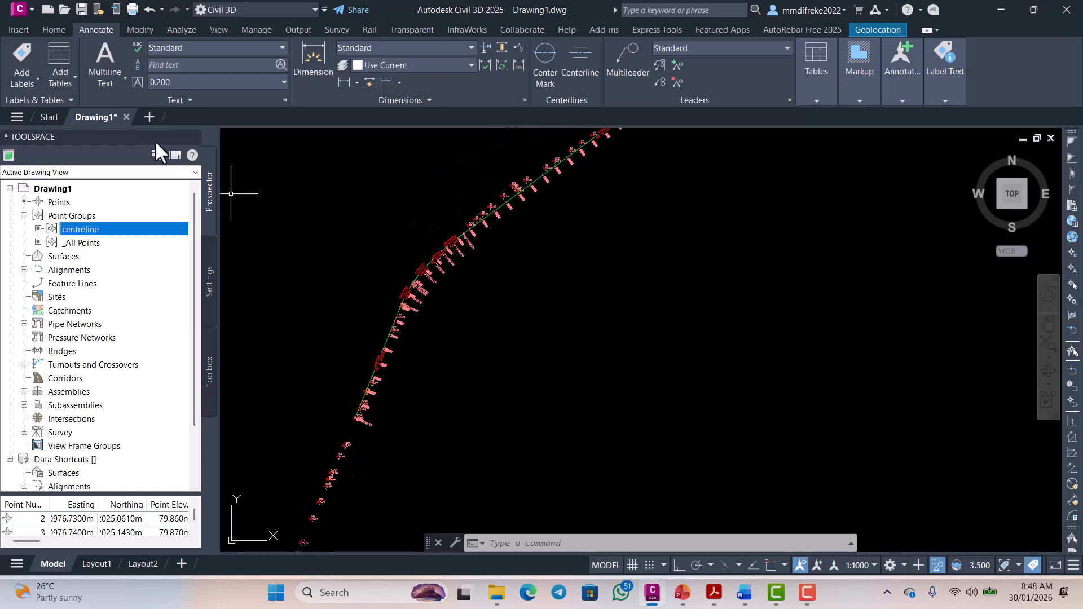
pyautogui.scroll(6, 491, 285)
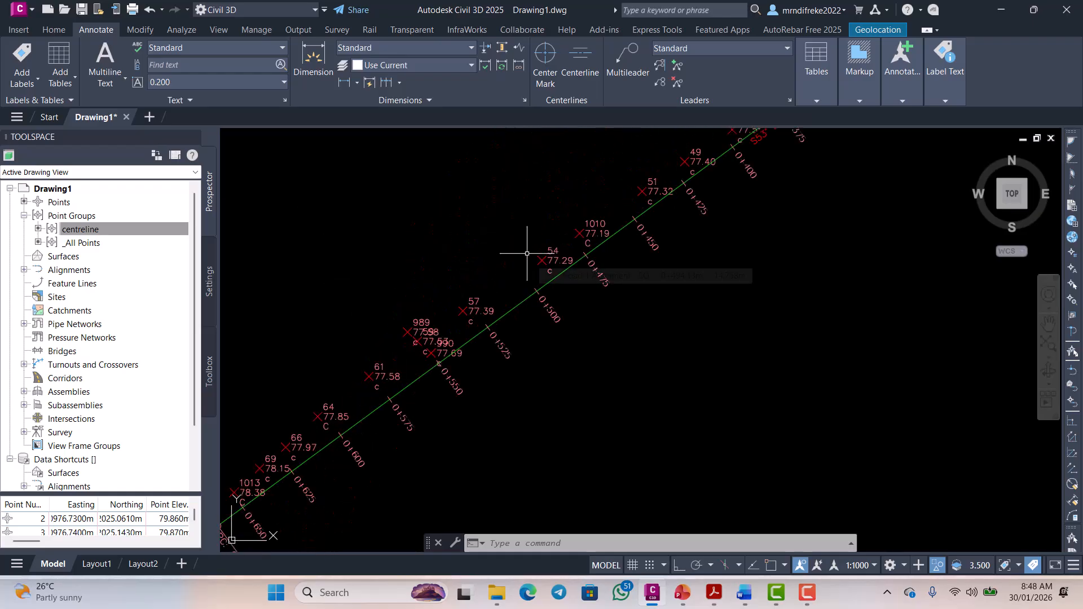
pyautogui.scroll(-2, 493, 317)
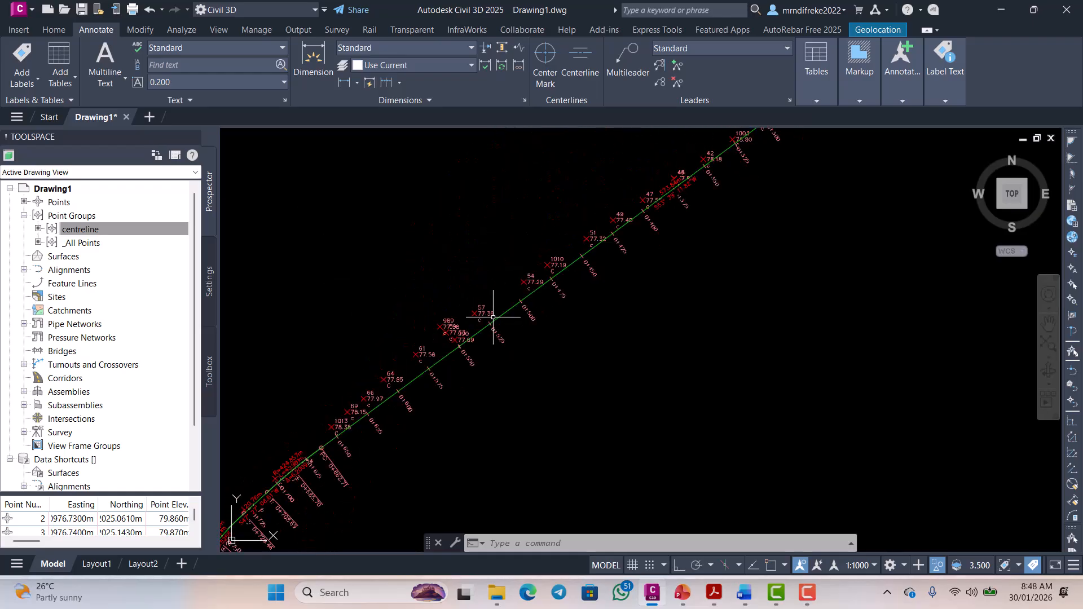
# - Switch to the PowerPoint course summary, correct the first listed method to "CREATE ALIGNMENT FROM OBJECTS", and return to Civil 3D
pyautogui.click(692, 590)
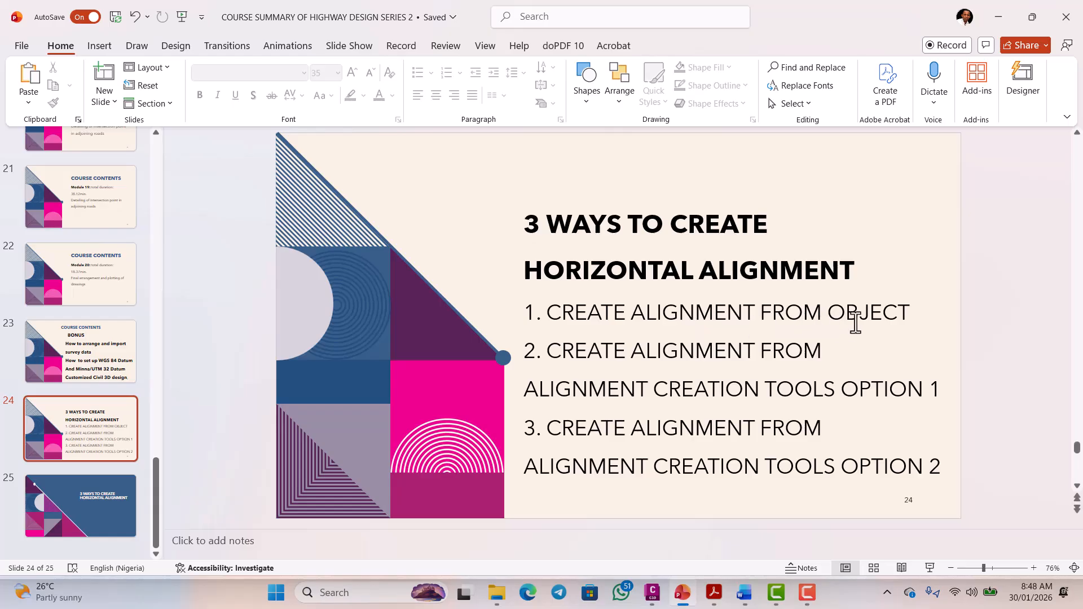
pyautogui.click(912, 310)
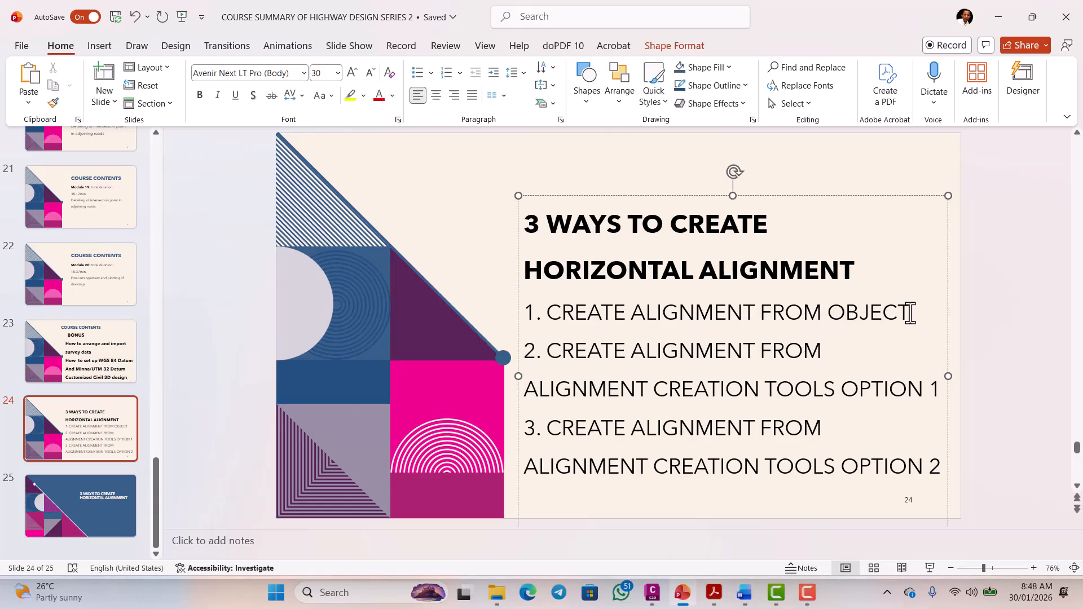
pyautogui.write('SD')
pyautogui.click(995, 20)
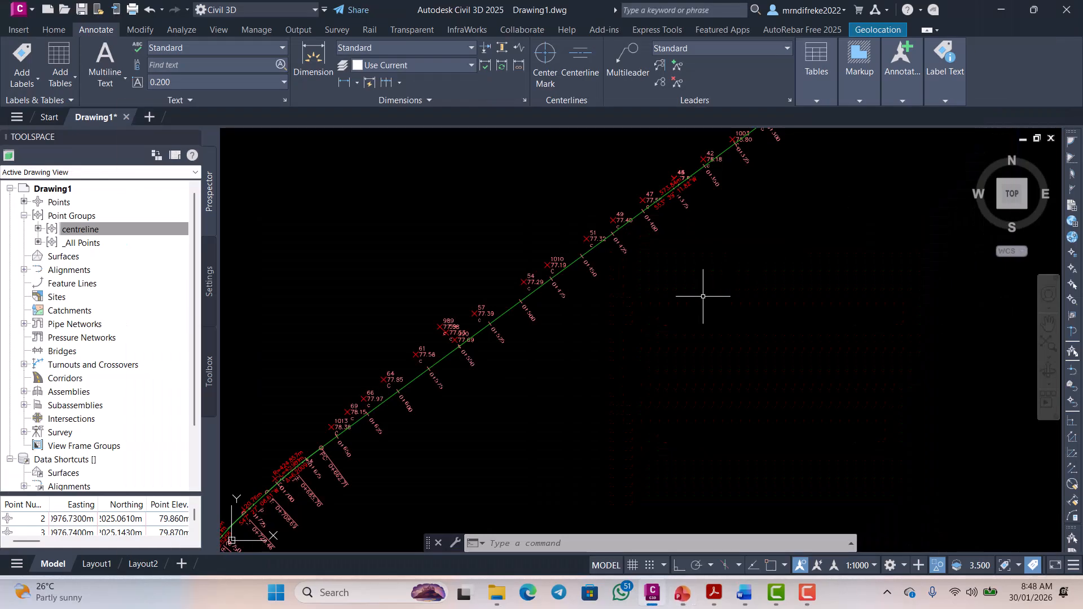
# - Erase the Road 1 alignment, leaving only the centreline survey points in the drawing
pyautogui.scroll(3, 648, 252)
pyautogui.scroll(-2, 685, 278)
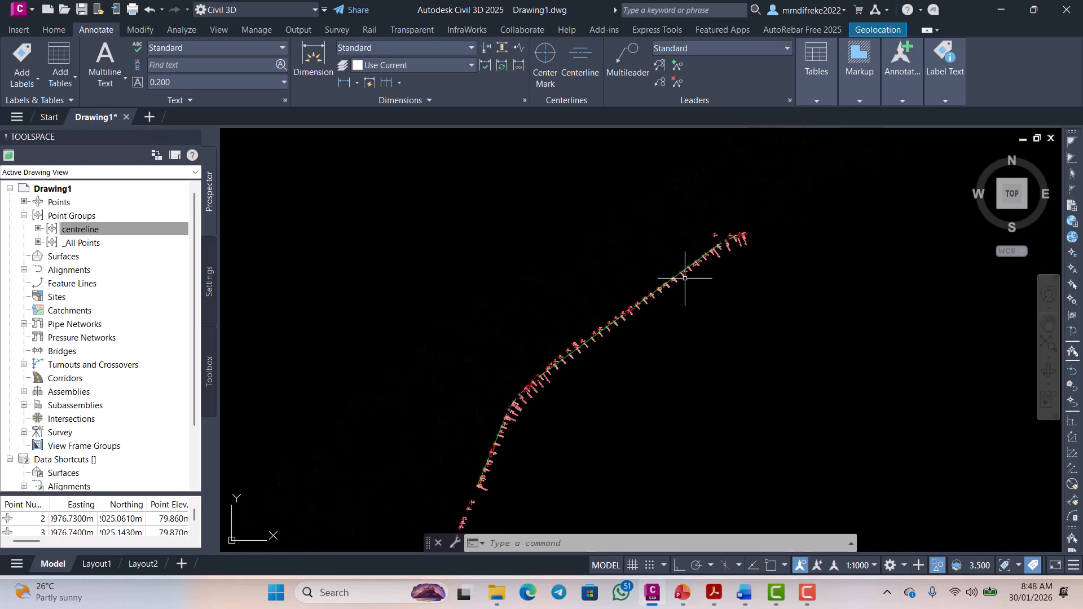
pyautogui.scroll(2, 705, 299)
pyautogui.scroll(2, 728, 231)
pyautogui.scroll(2, 728, 230)
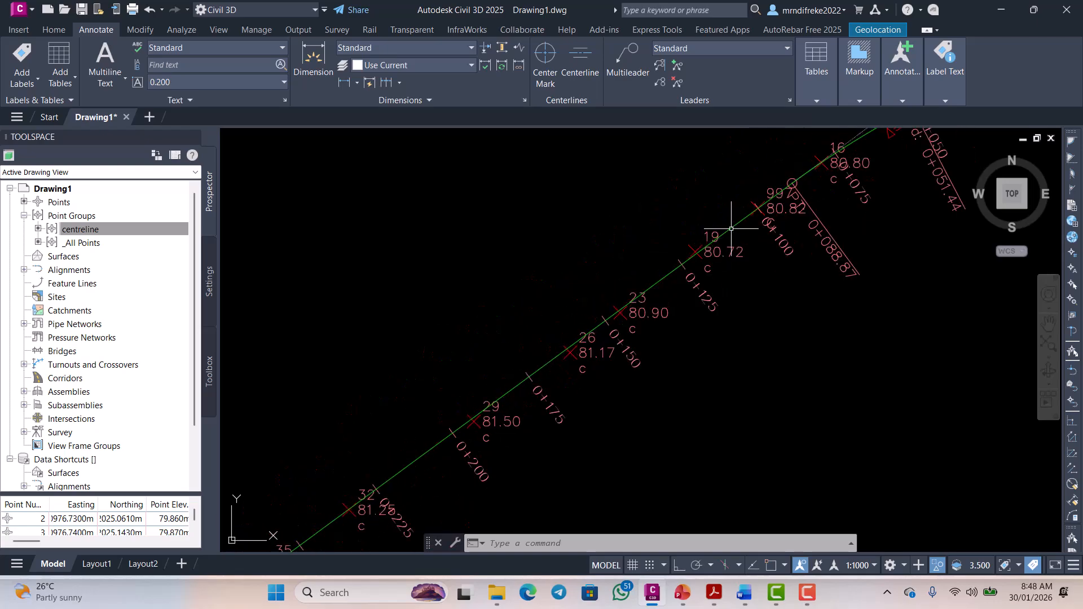
pyautogui.click(732, 228)
pyautogui.press('Delete')
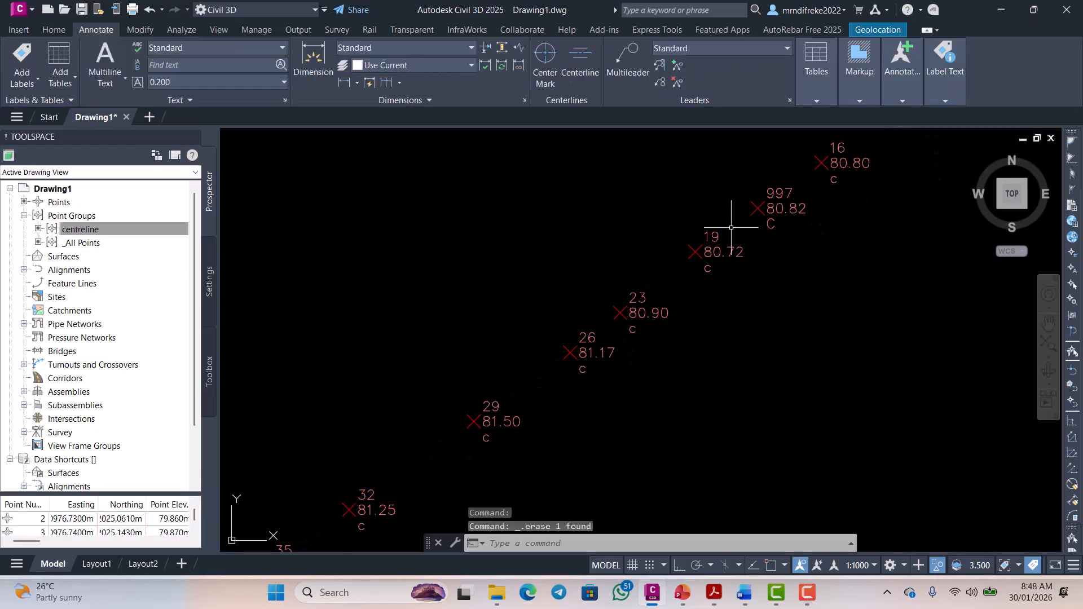
pyautogui.scroll(-5, 720, 232)
pyautogui.scroll(-4, 644, 354)
pyautogui.scroll(4, 621, 374)
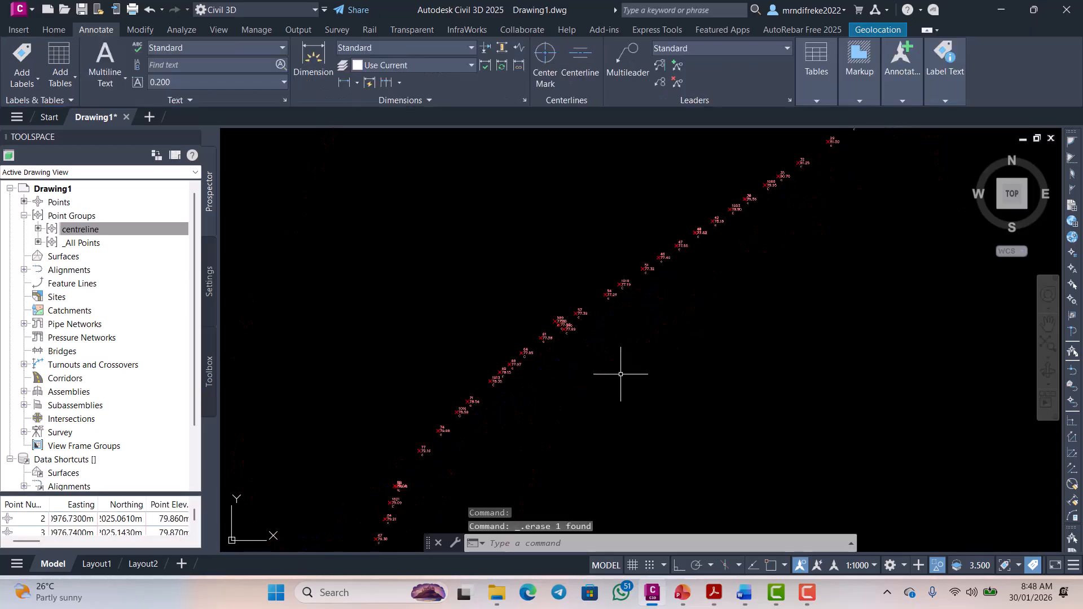
# - Start a new centerline alignment with the Alignment Creation Tools and name it "Road 1 Alignment -"
pyautogui.click(53, 29)
pyautogui.scroll(-2, 592, 243)
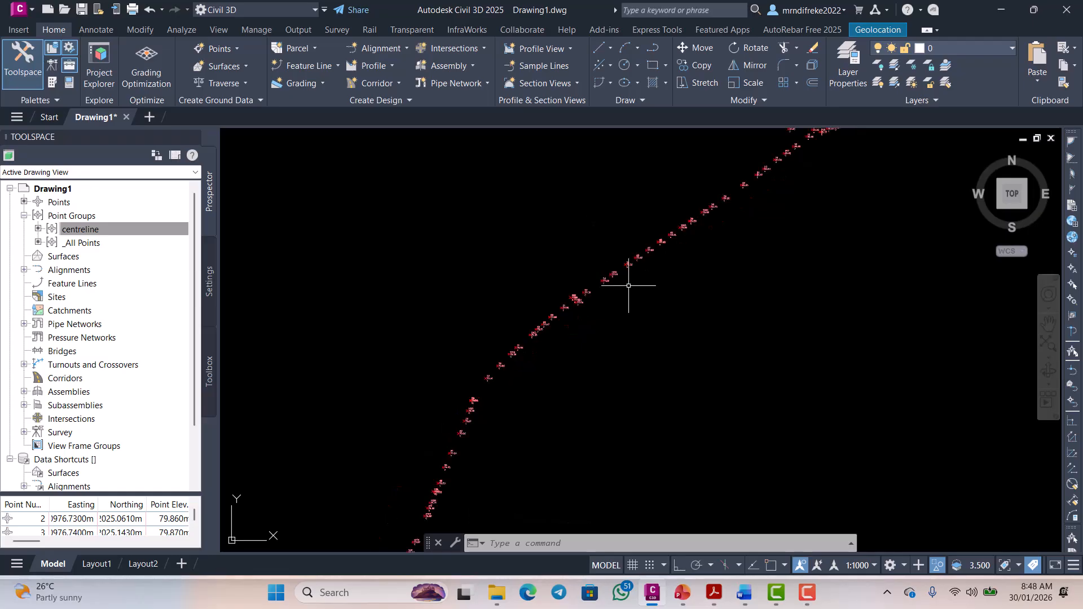
pyautogui.click(404, 46)
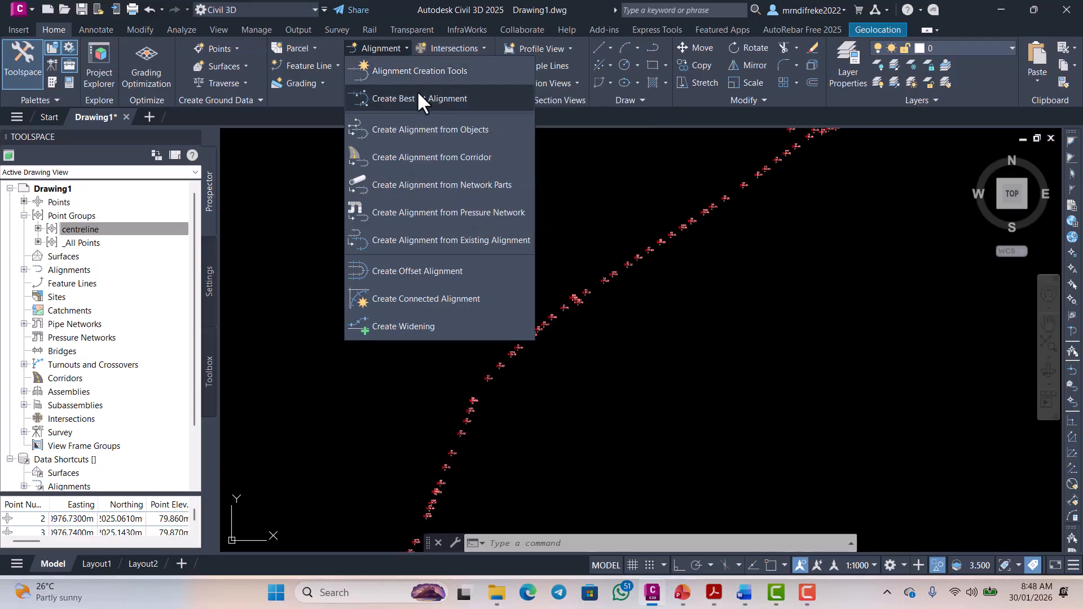
pyautogui.click(408, 73)
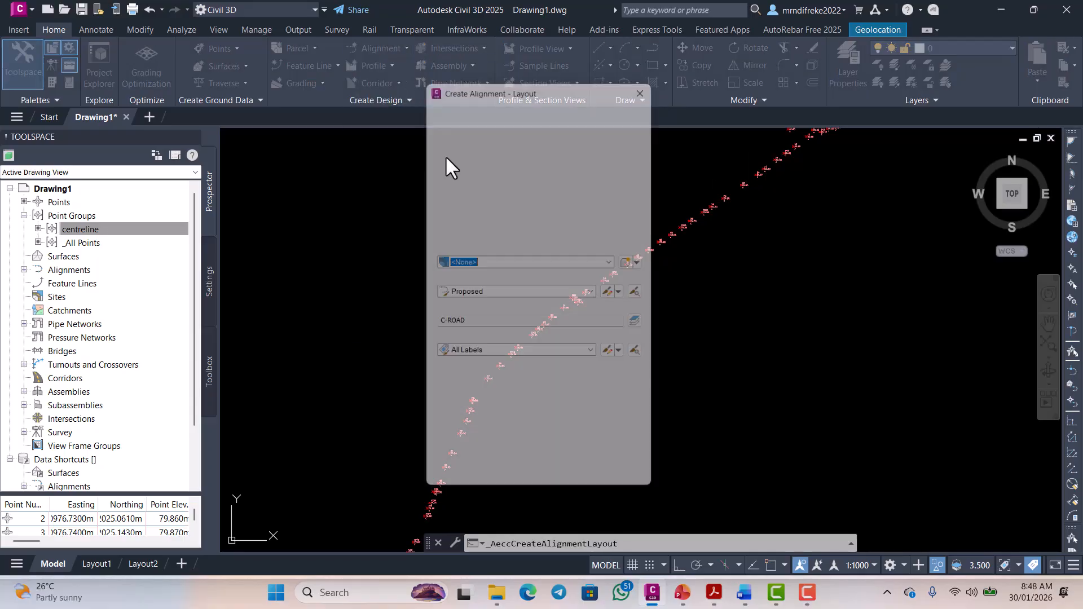
pyautogui.click(565, 117)
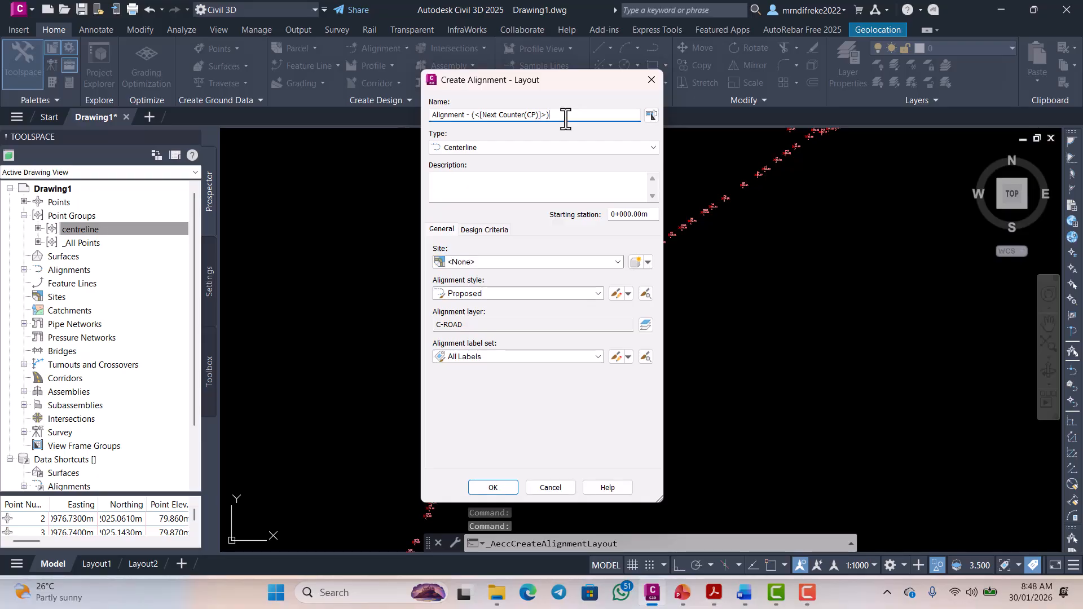
pyautogui.press('BackSpace')
pyautogui.press('BackSpace')
pyautogui.press('BackSpace')
pyautogui.press('BackSpace')
pyautogui.press('BackSpace')
pyautogui.press('BackSpace')
pyautogui.press('BackSpace')
pyautogui.press('BackSpace')
pyautogui.press('BackSpace')
pyautogui.press('BackSpace')
pyautogui.press('BackSpace')
pyautogui.press('BackSpace')
pyautogui.press('BackSpace')
pyautogui.press('BackSpace')
pyautogui.press('BackSpace')
pyautogui.press('BackSpace')
pyautogui.press('BackSpace')
pyautogui.press('BackSpace')
pyautogui.press('BackSpace')
pyautogui.press('BackSpace')
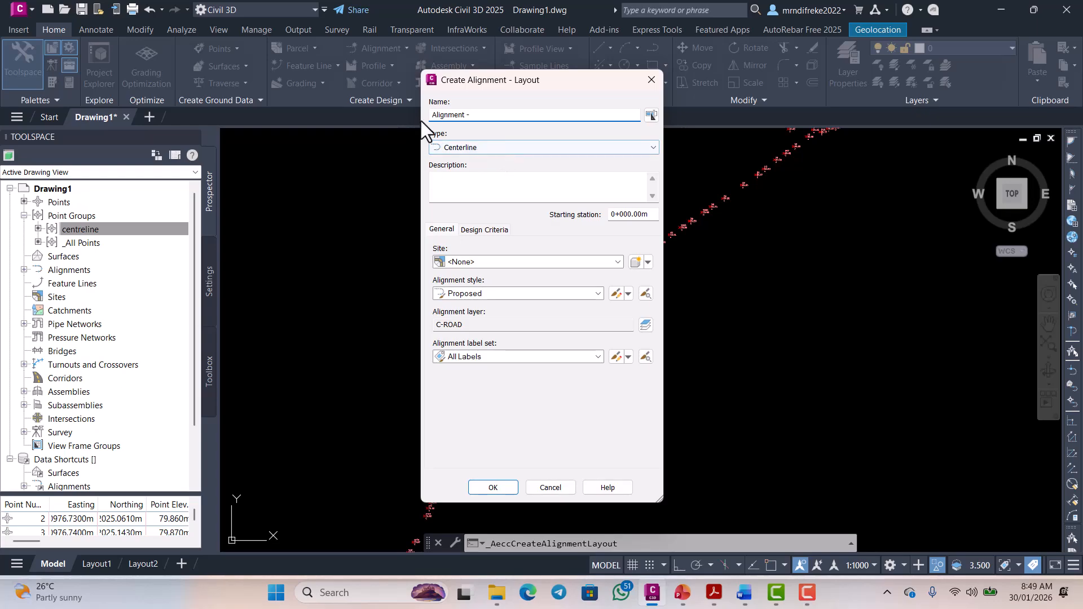
pyautogui.write('R')
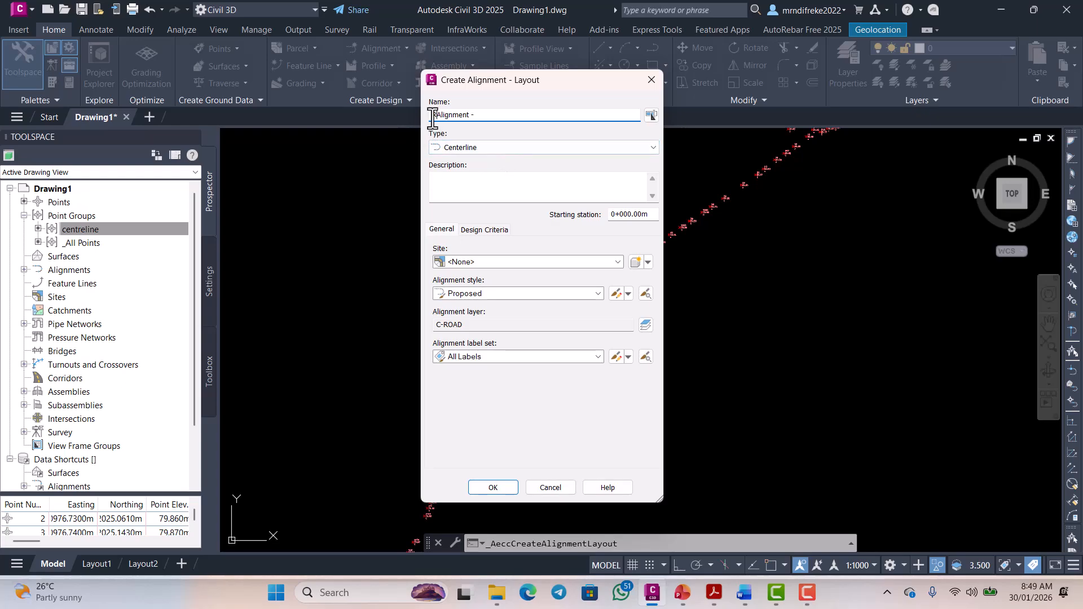
pyautogui.write('oad 1')
# - Create the alignment with a 60 km/h starting design speed and criteria-based design with the criteria file, leaving the design check set off
pyautogui.click(478, 231)
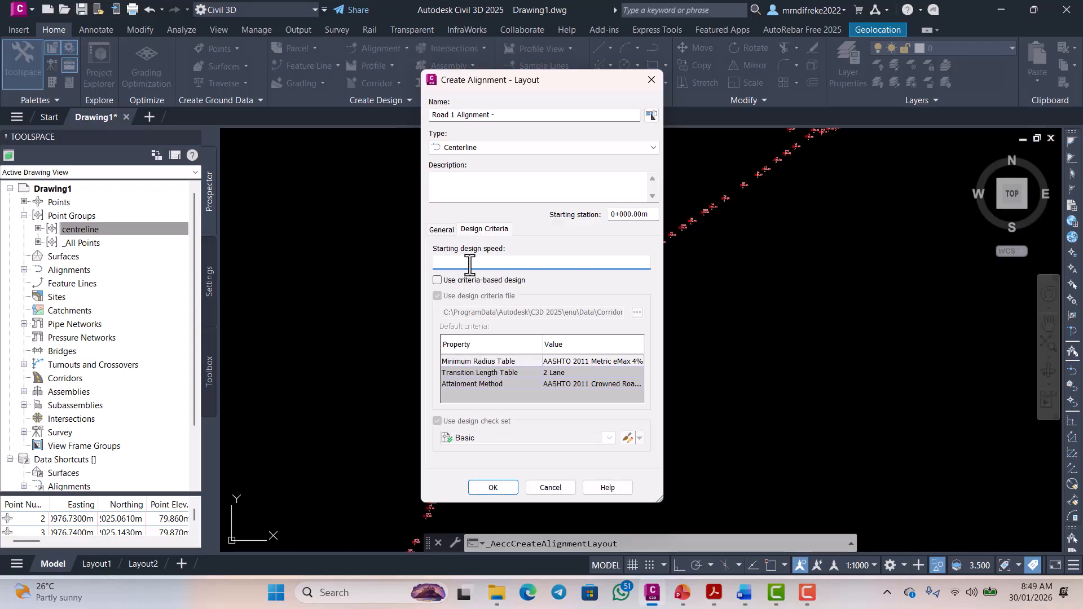
pyautogui.moveTo(472, 263); pyautogui.dragTo(400, 265)
pyautogui.write('60')
pyautogui.click(441, 280)
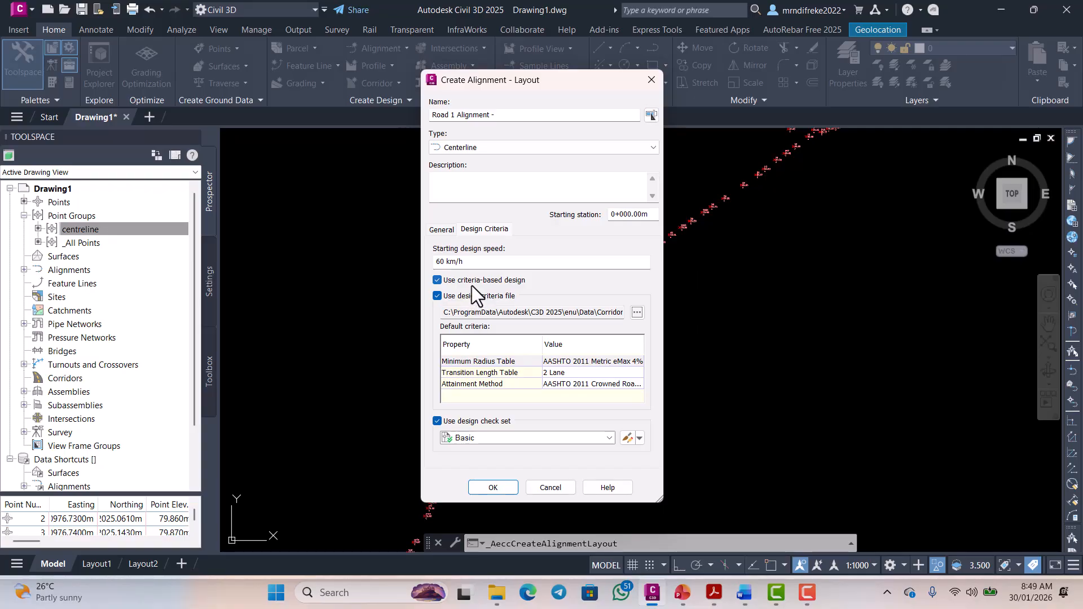
pyautogui.click(438, 421)
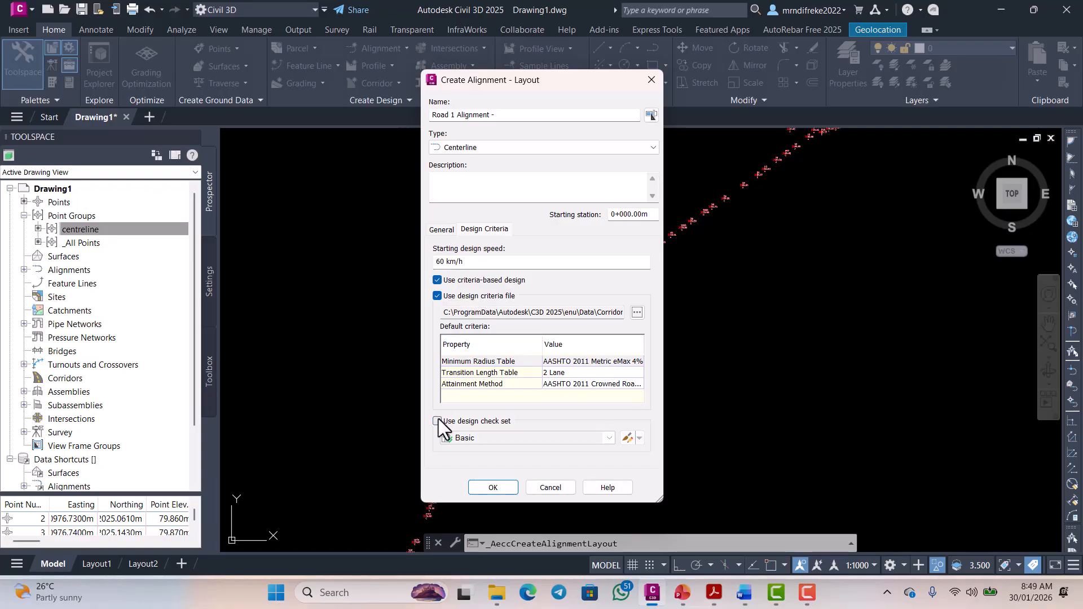
pyautogui.click(493, 489)
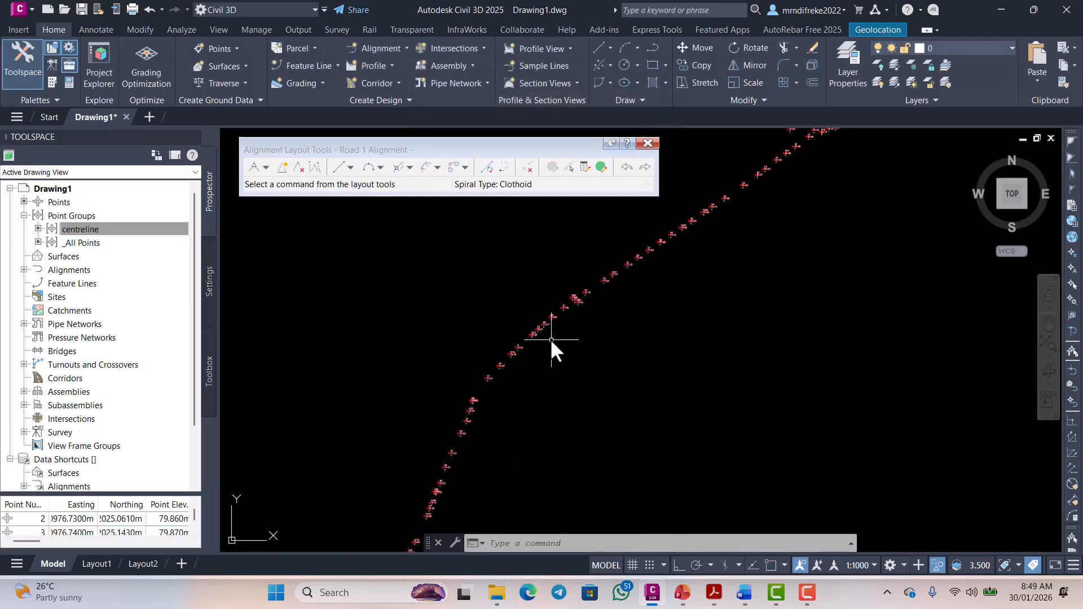
pyautogui.moveTo(509, 144); pyautogui.dragTo(523, 146)
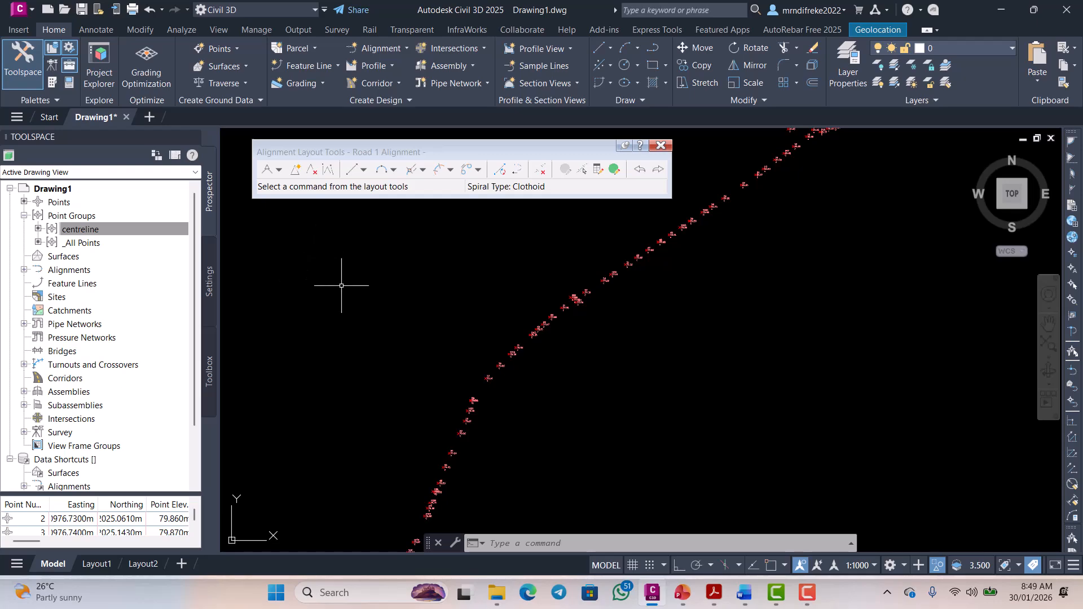
pyautogui.click(281, 169)
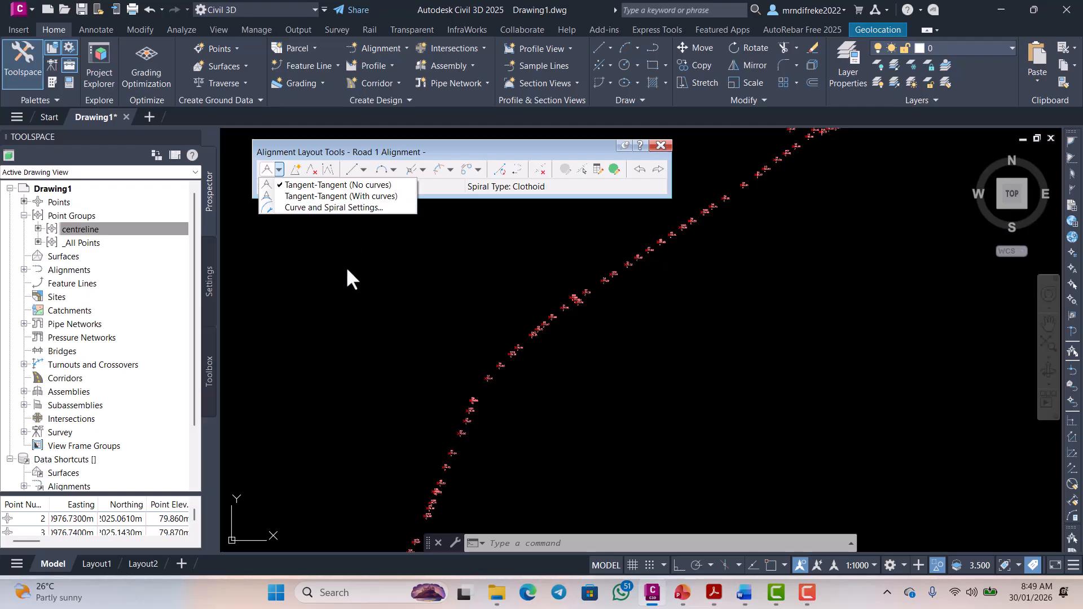
pyautogui.click(340, 282)
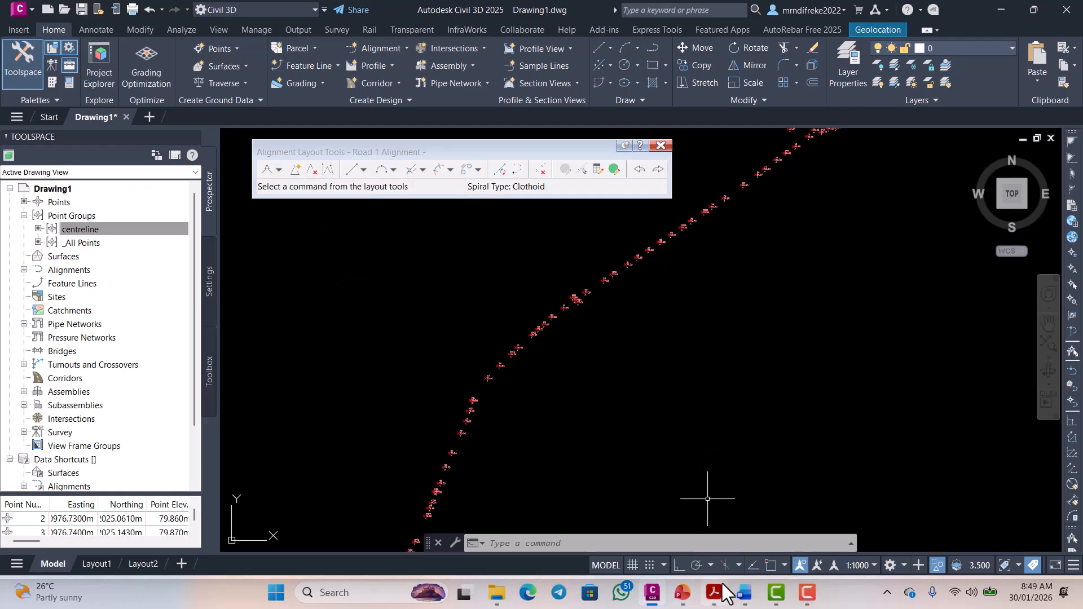
# - Switch to the PowerPoint course summary and append "(TANGENT WITH CURVES)" to the second listed method, after "OPTION 1"
pyautogui.click(683, 593)
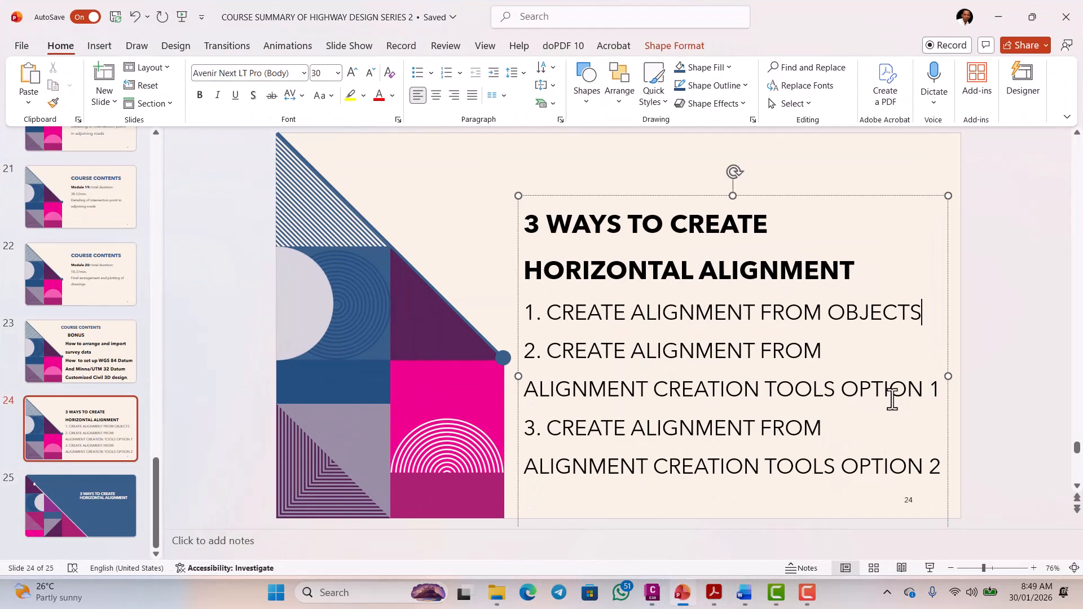
pyautogui.click(942, 393)
pyautogui.press('Return')
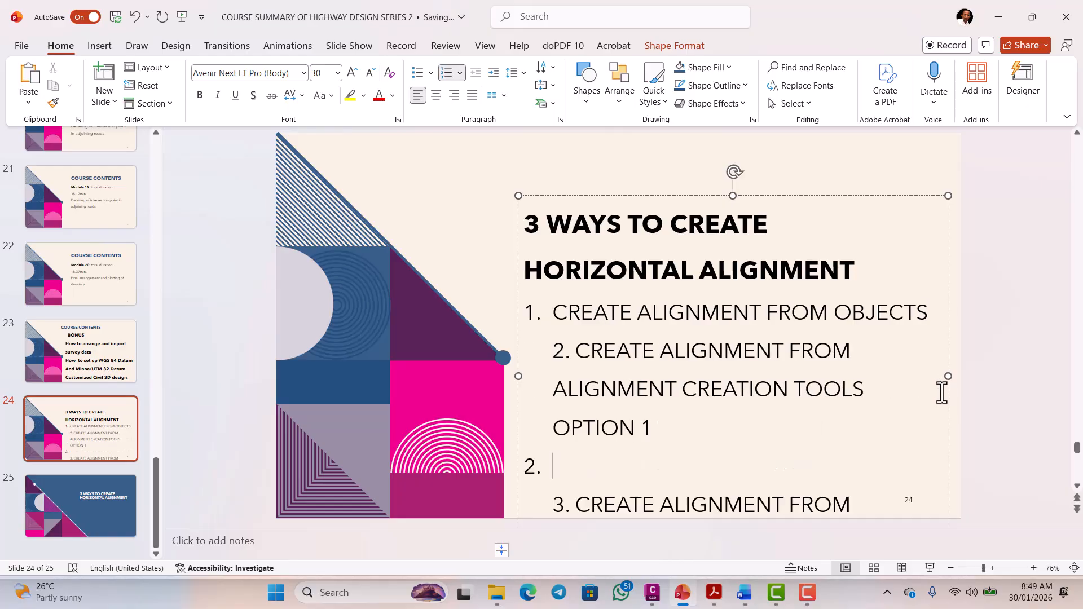
pyautogui.press('BackSpace')
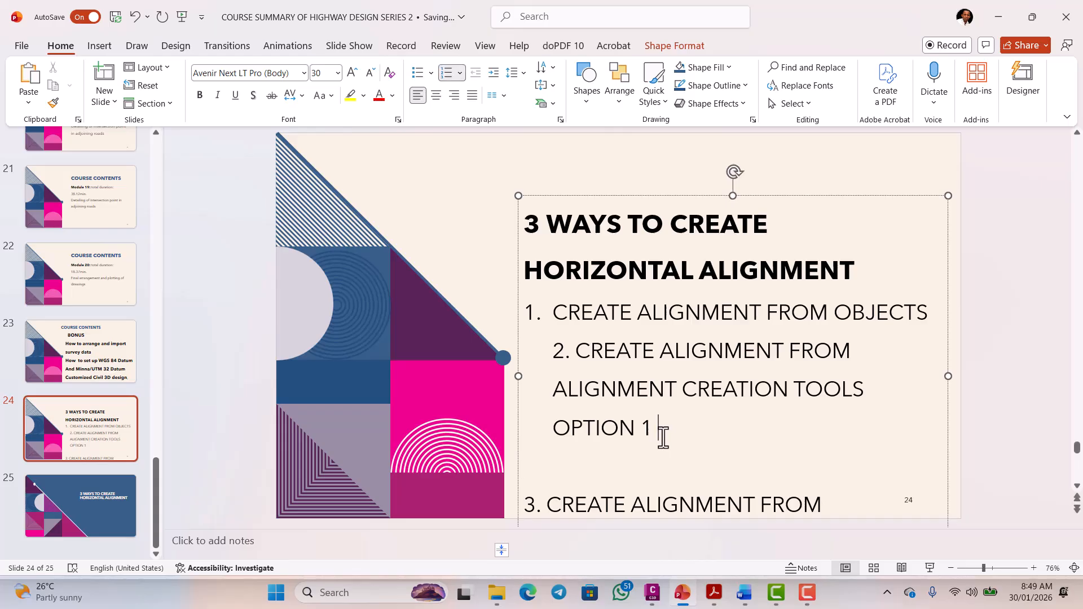
pyautogui.write('(TANG')
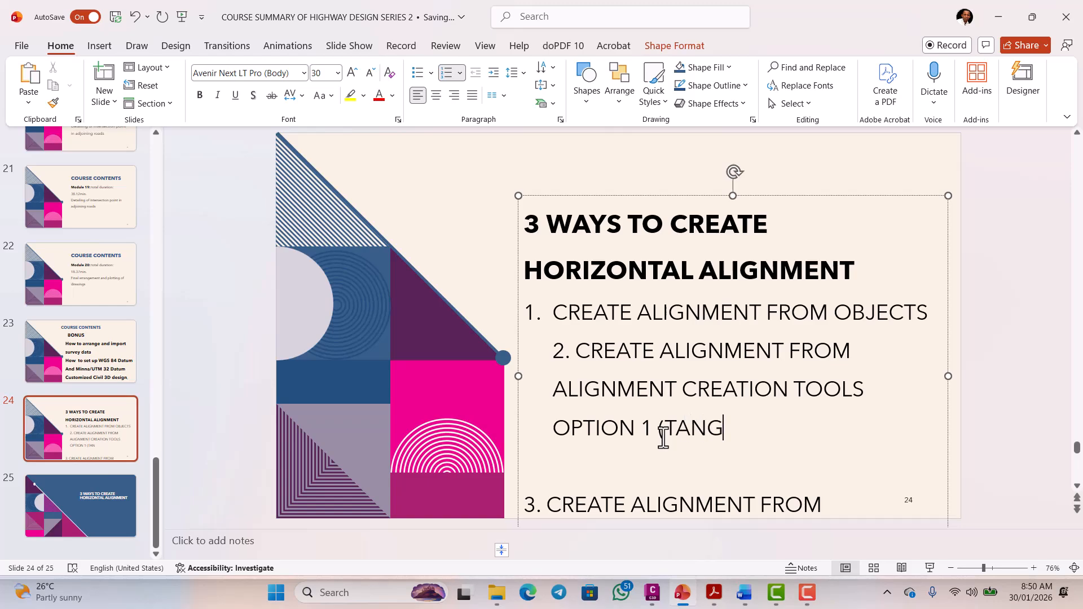
pyautogui.write('ENT W')
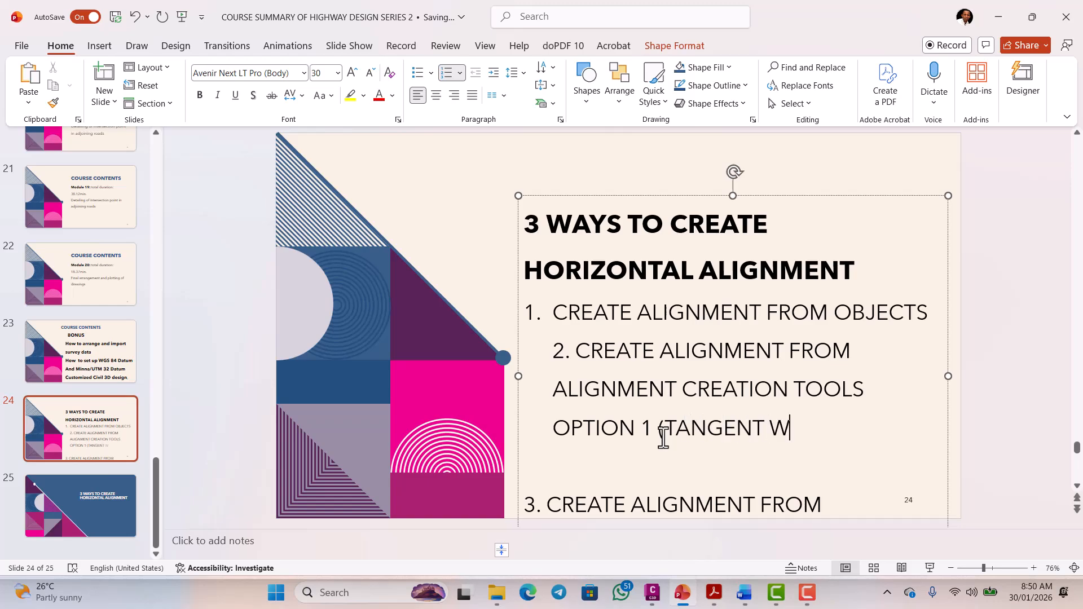
pyautogui.write('ITH CURE')
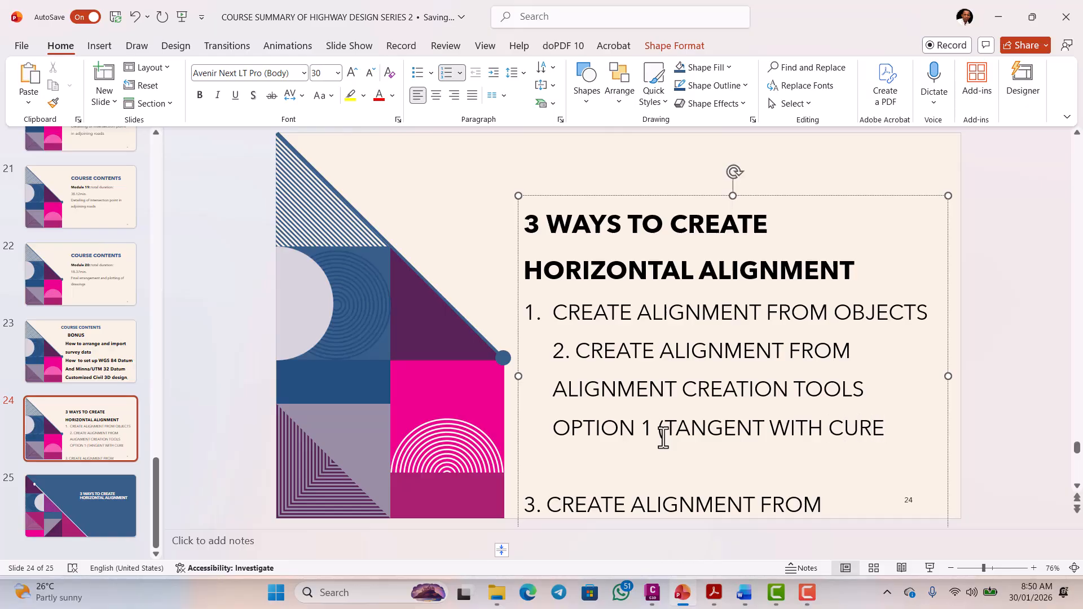
pyautogui.press('BackSpace')
pyautogui.press('BackSpace')
pyautogui.write('RVES)')
pyautogui.scroll(-1, 704, 427)
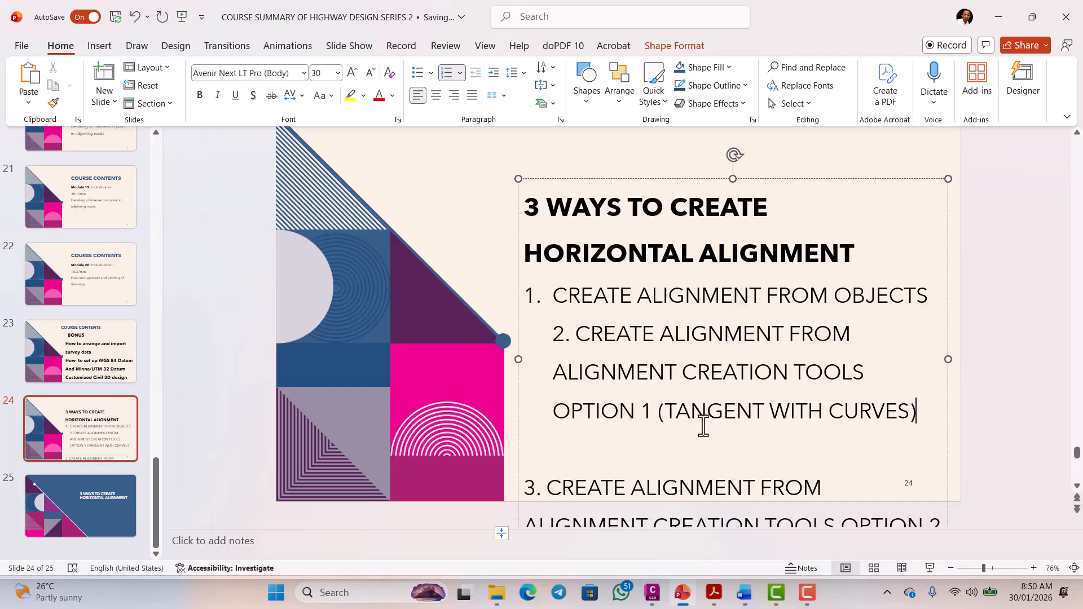
# - Remove the blank line above the third method on the slide and return to Civil 3D
pyautogui.scroll(-1, 703, 427)
pyautogui.click(660, 416)
pyautogui.press('Delete')
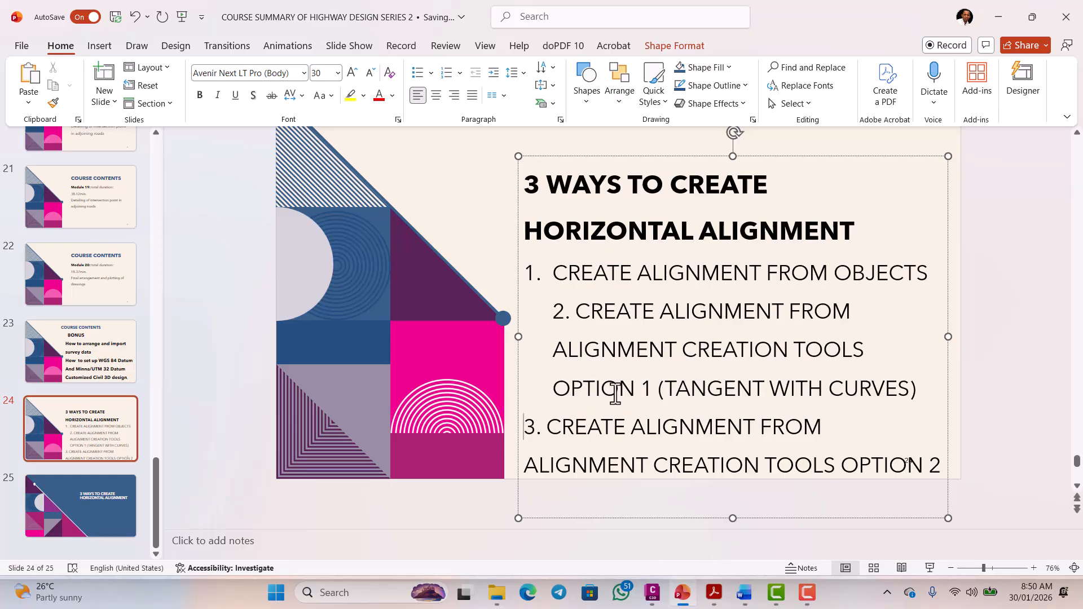
pyautogui.click(999, 17)
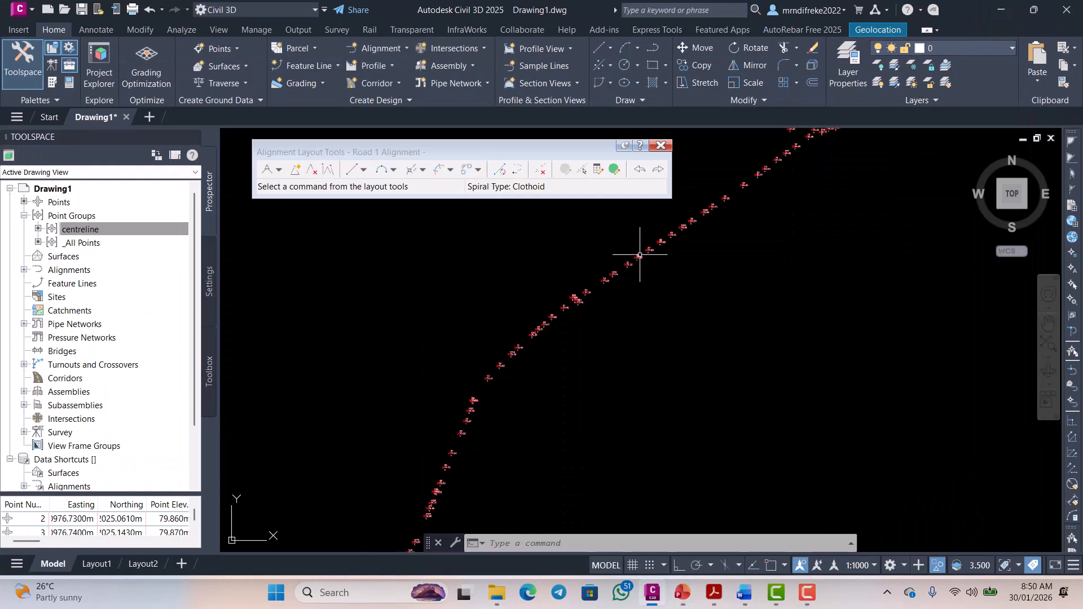
# - Open the Curve and Spiral Settings for the Road 1 alignment layout and keep the spiral type at Clothoid
pyautogui.click(279, 169)
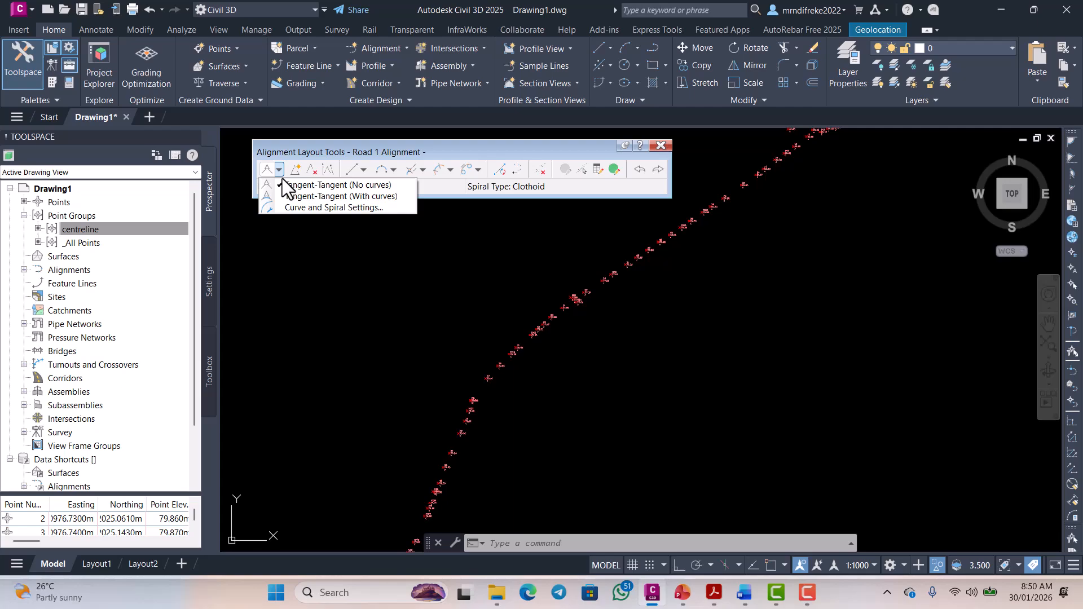
pyautogui.click(298, 208)
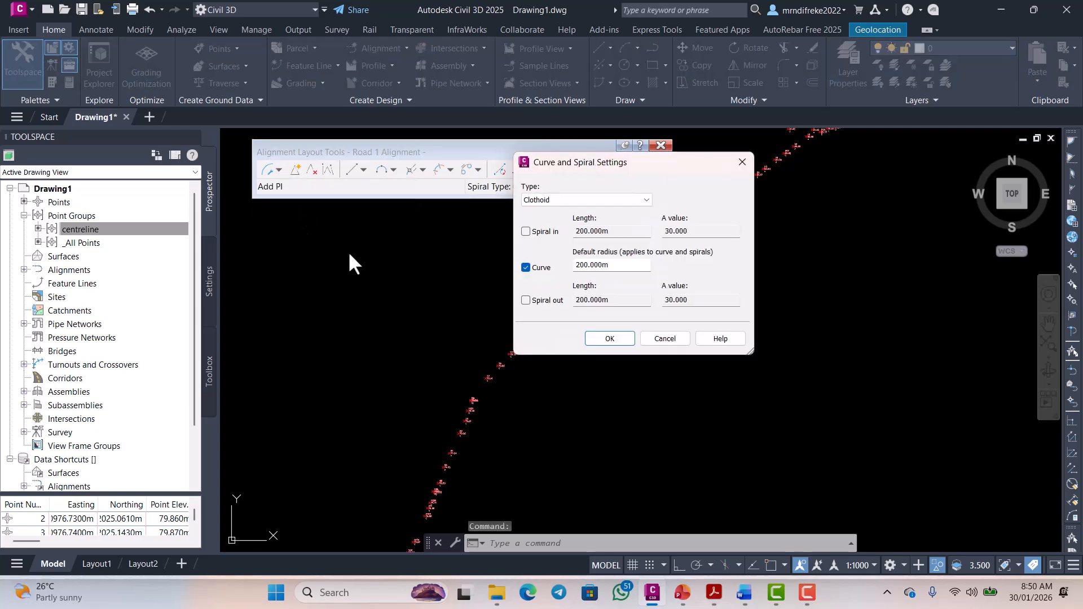
pyautogui.moveTo(587, 162); pyautogui.dragTo(534, 184)
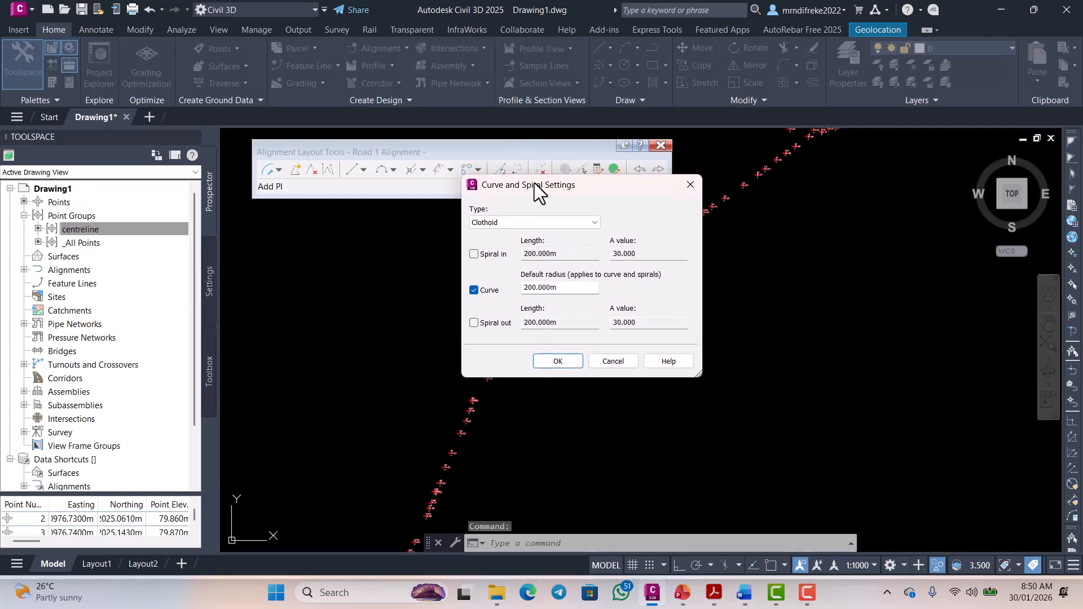
pyautogui.click(594, 224)
pyautogui.click(594, 225)
# - Switch to the highway e-book in Word and examine Table 15 for the maximum spiral transition radius at 60 km/h
pyautogui.click(742, 602)
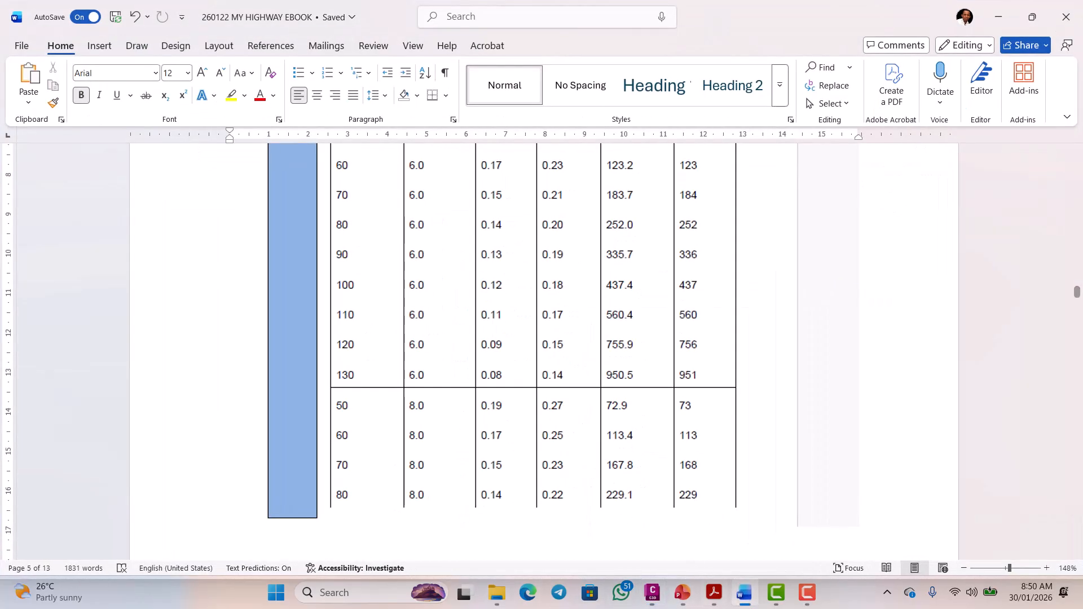
pyautogui.click(742, 602)
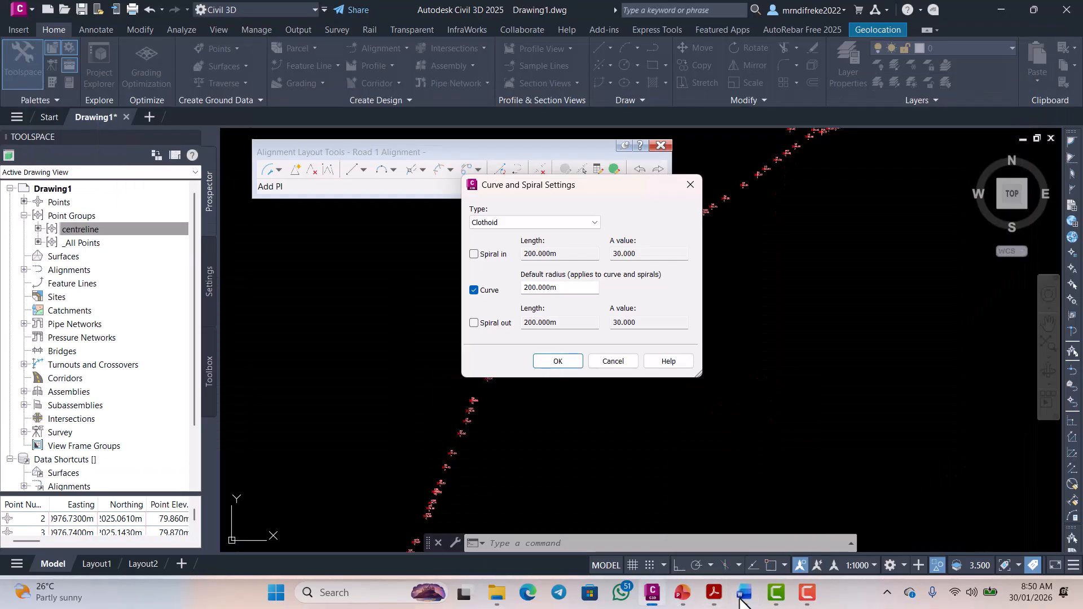
pyautogui.click(742, 602)
pyautogui.scroll(15, 595, 338)
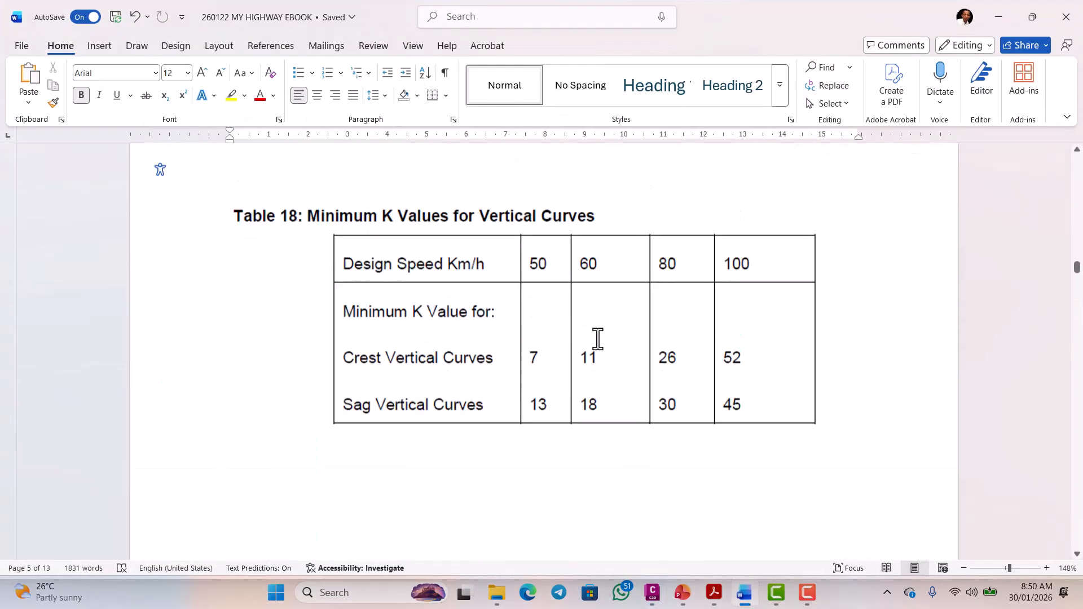
pyautogui.scroll(10, 597, 338)
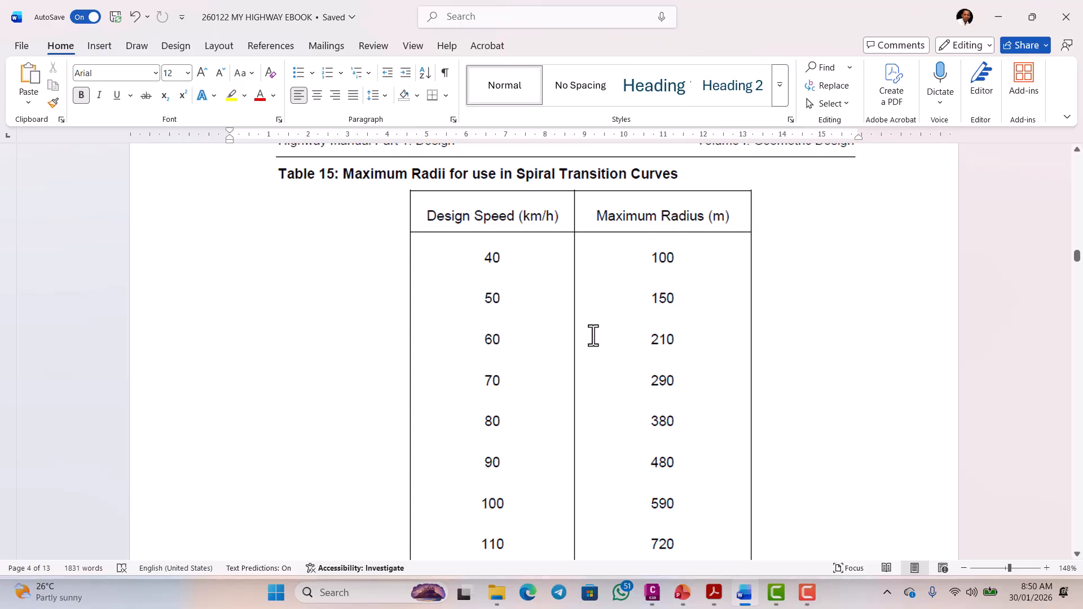
pyautogui.scroll(3, 593, 336)
pyautogui.scroll(-3, 593, 336)
pyautogui.scroll(2, 593, 336)
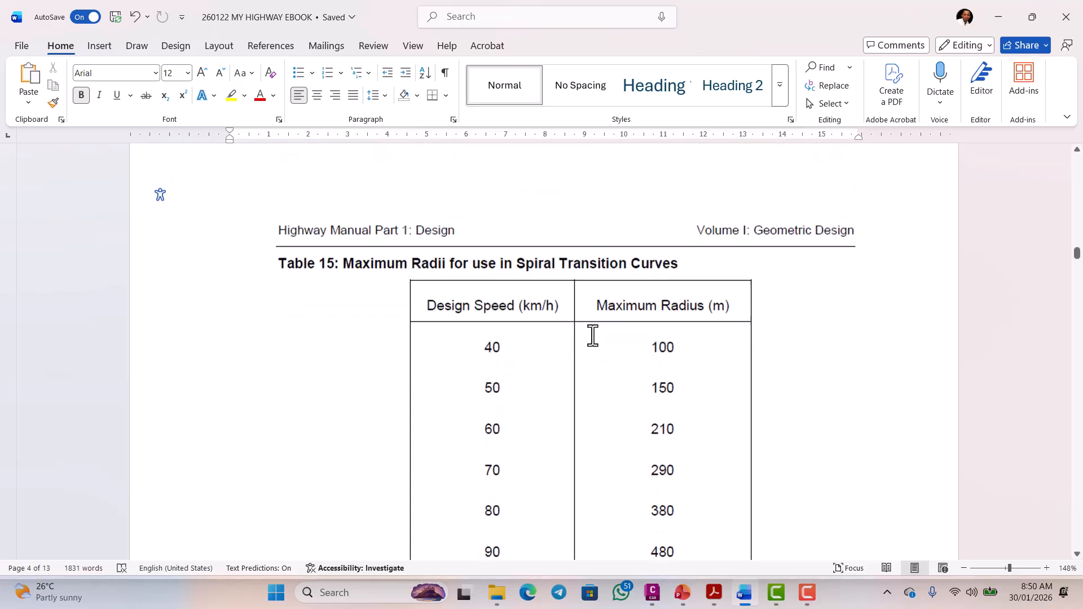
pyautogui.scroll(-1, 396, 304)
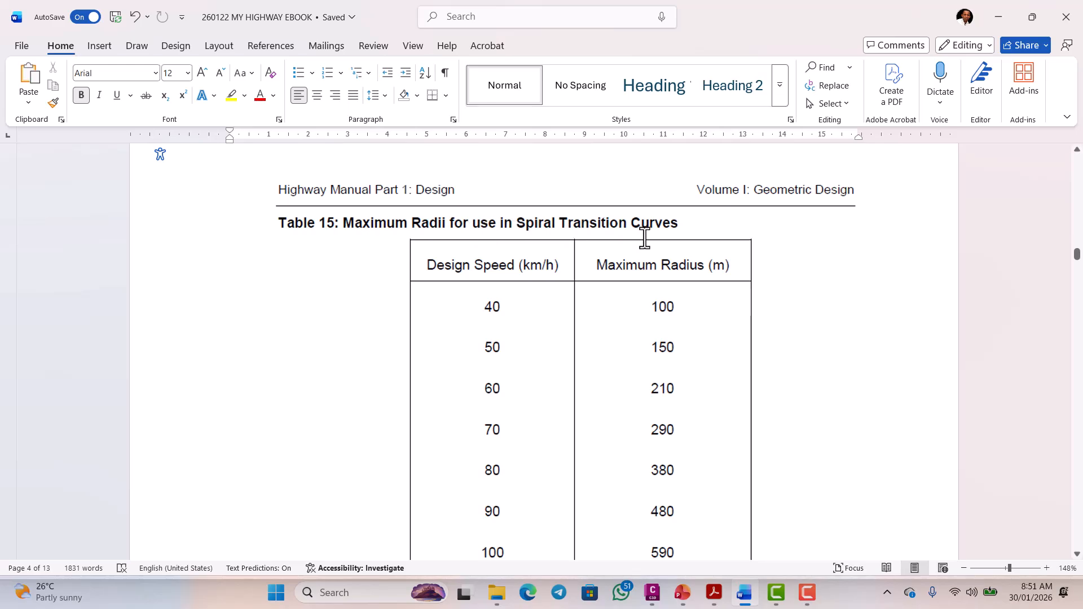
pyautogui.scroll(-1, 600, 273)
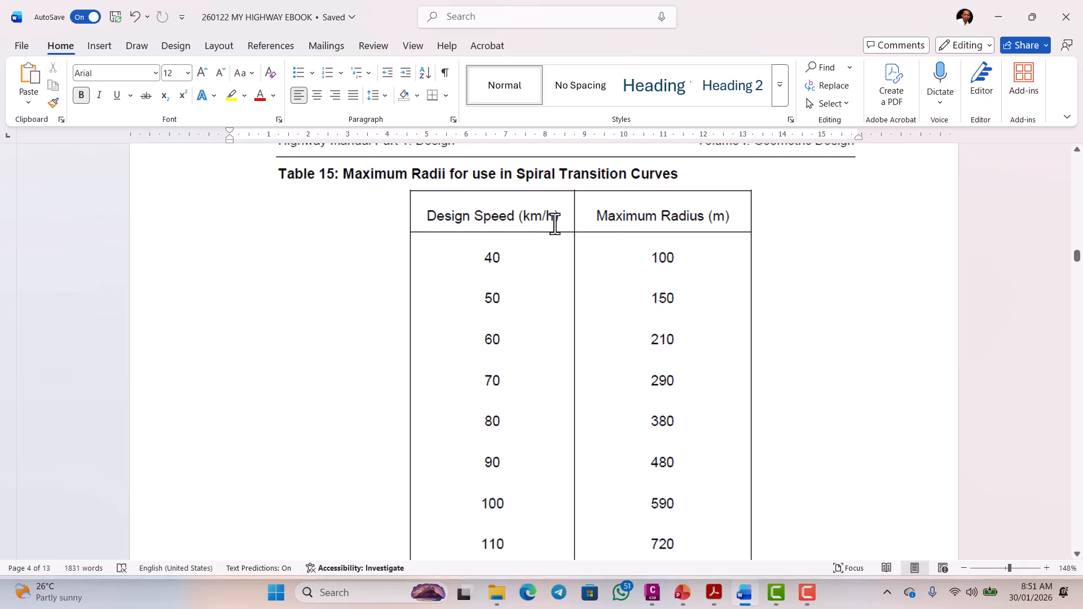
pyautogui.scroll(-2, 714, 222)
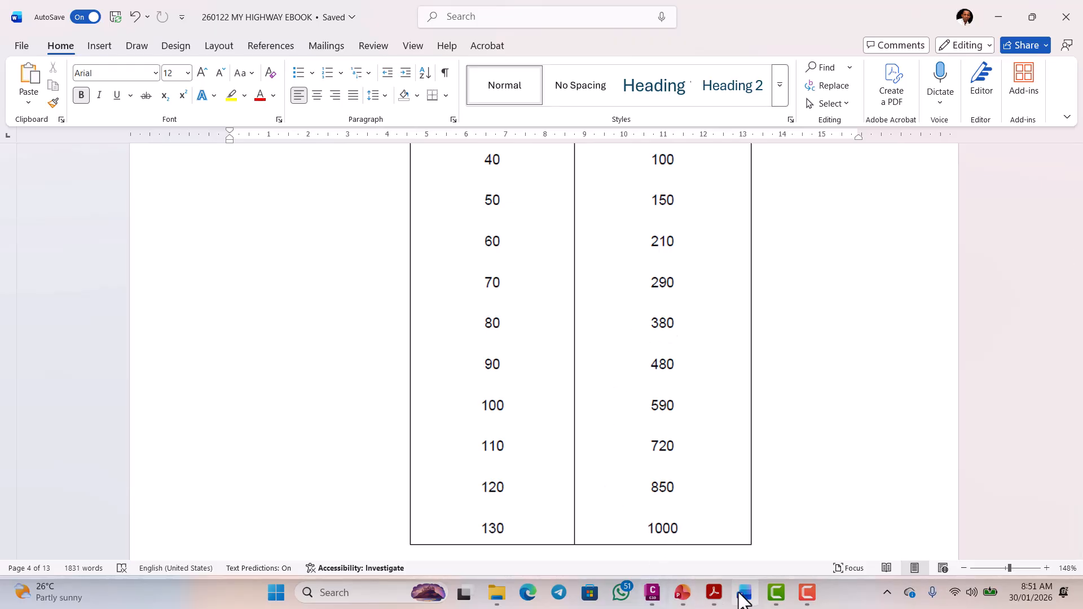
# - Return to Civil 3D and set the default curve radius to 210 m, leaving the spirals in and out disabled
pyautogui.click(655, 596)
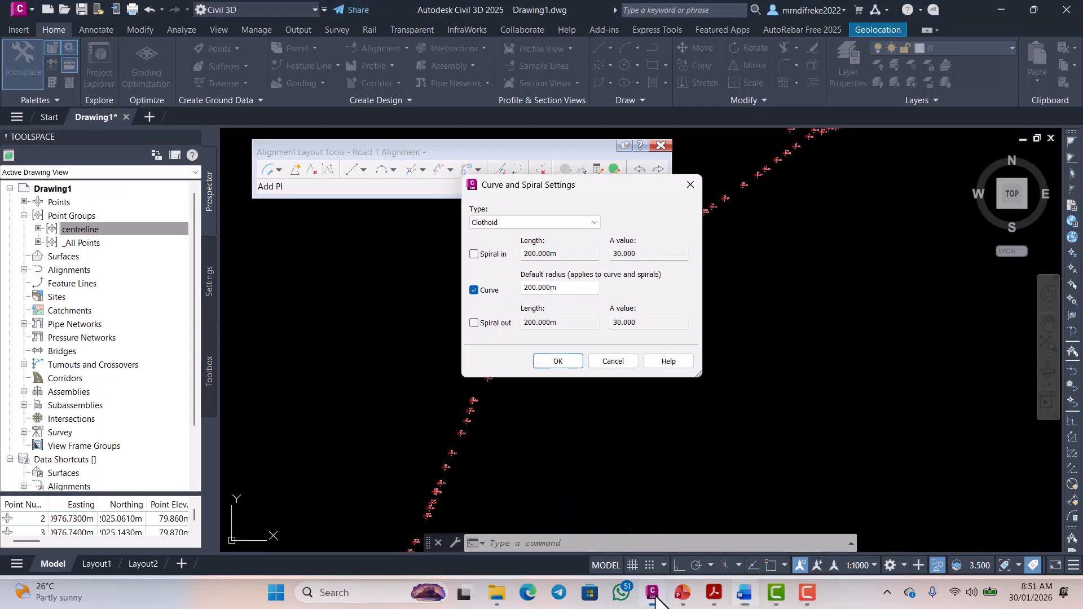
pyautogui.click(565, 288)
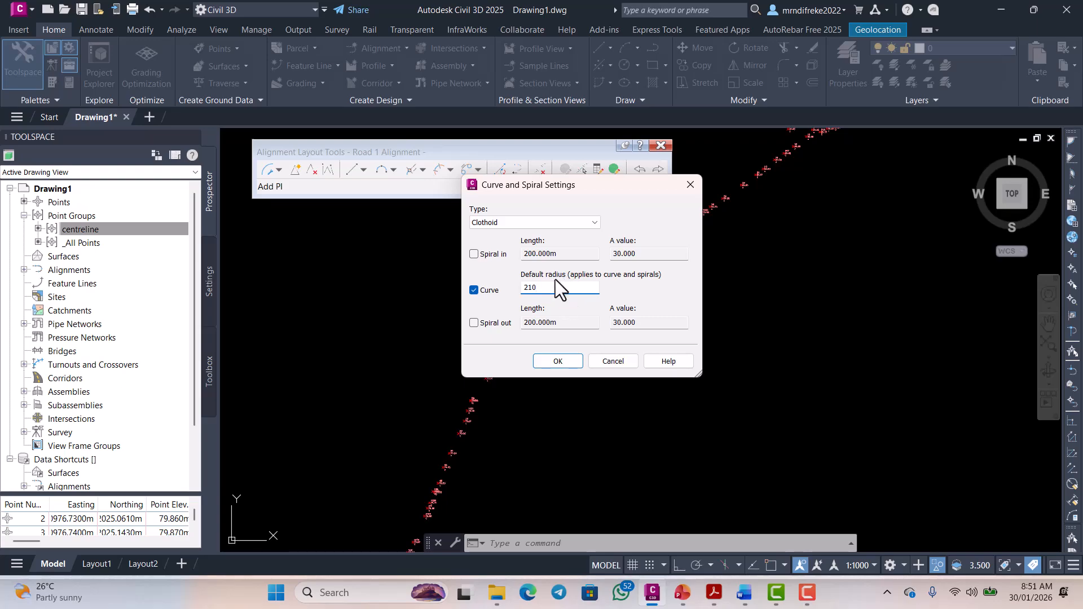
pyautogui.click(563, 254)
pyautogui.click(558, 361)
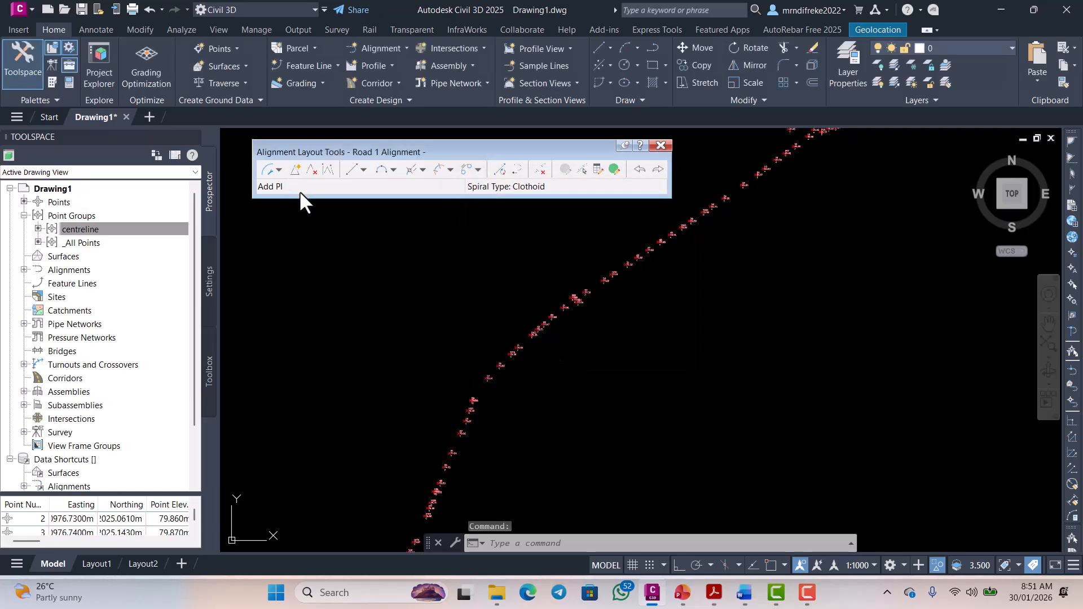
# - Using Tangent-Tangent (With curves), draw the first tangent from survey point 993 at the centreline's northeast end to point 12
pyautogui.click(280, 170)
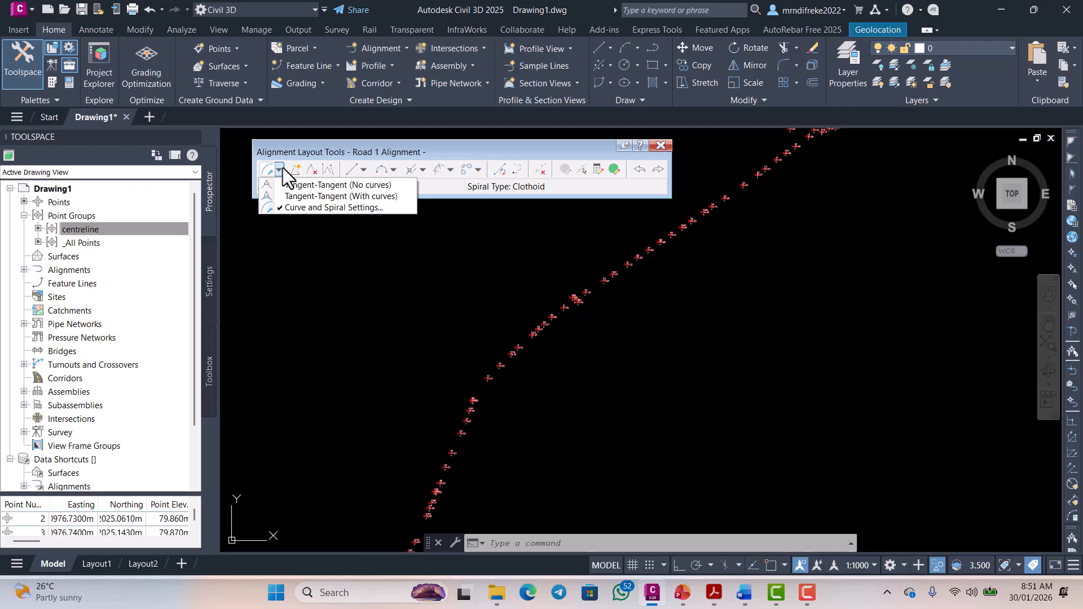
pyautogui.click(314, 196)
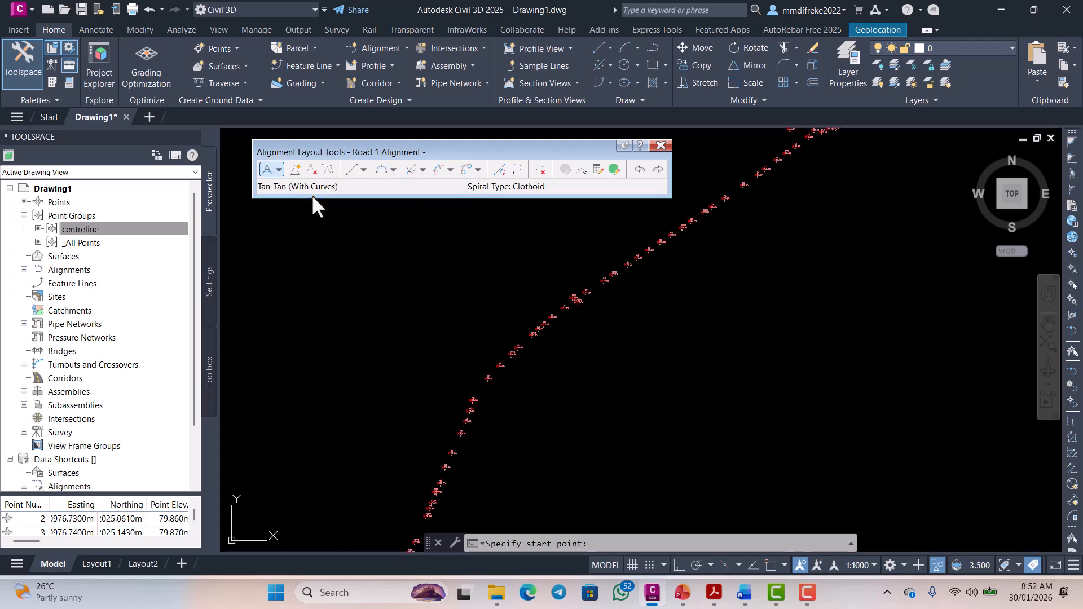
pyautogui.click(280, 170)
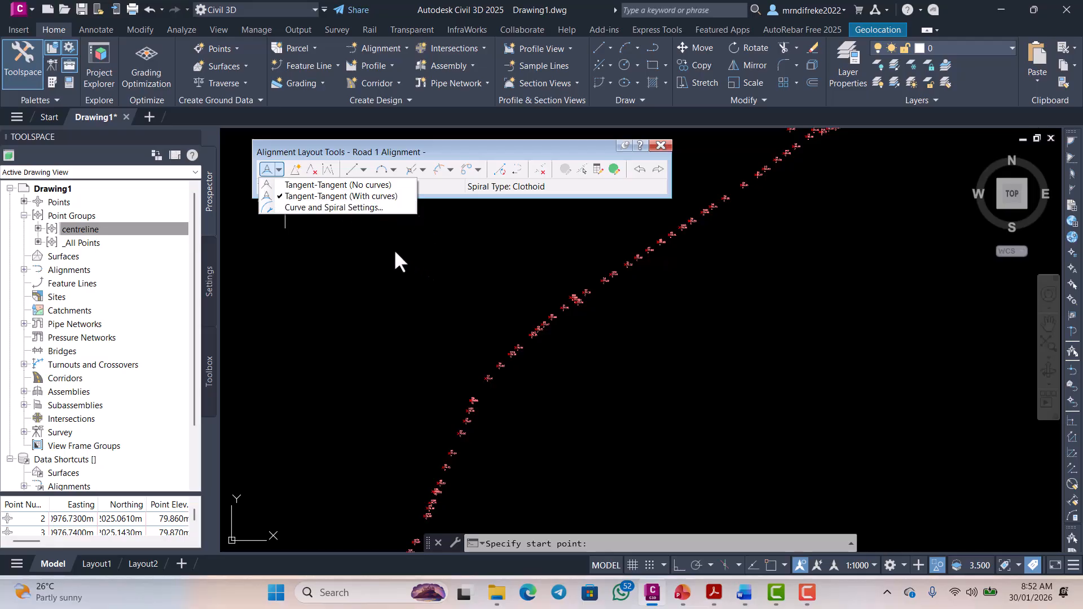
pyautogui.click(302, 198)
pyautogui.scroll(-4, 440, 361)
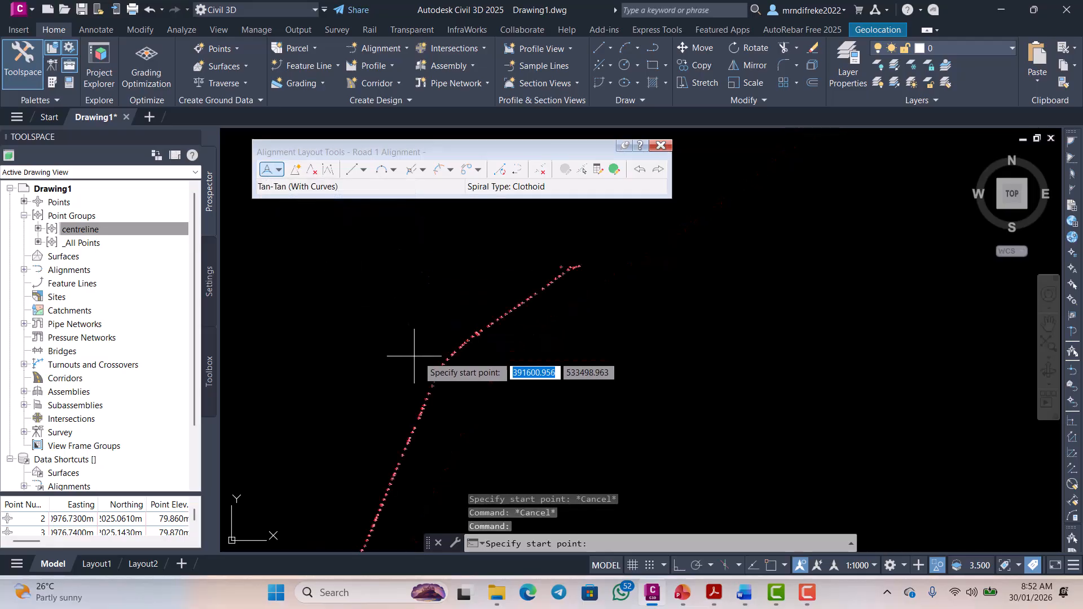
pyautogui.scroll(8, 520, 305)
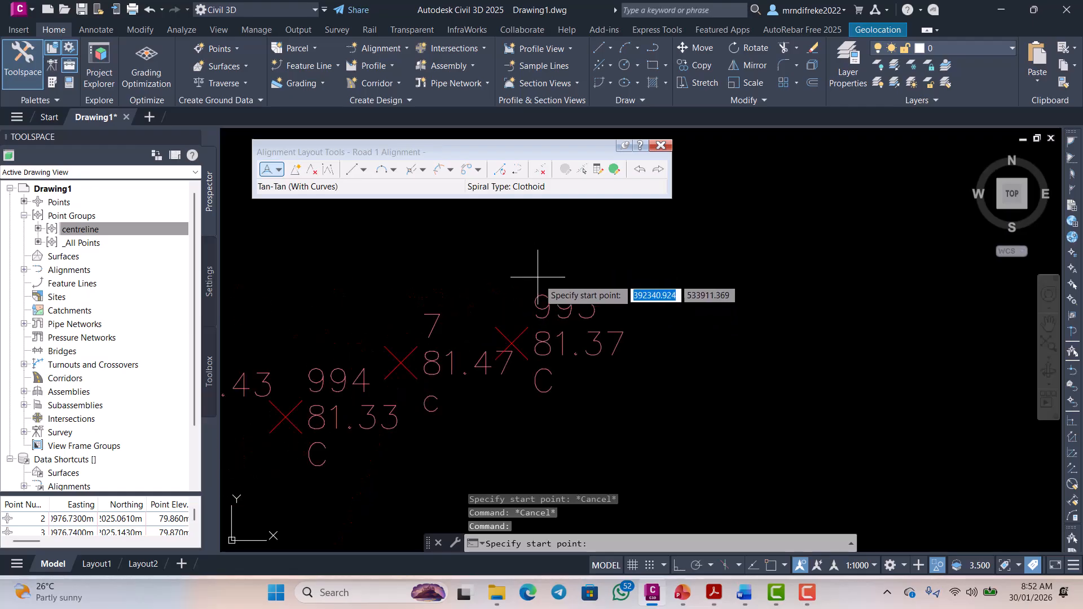
pyautogui.scroll(-5, 511, 361)
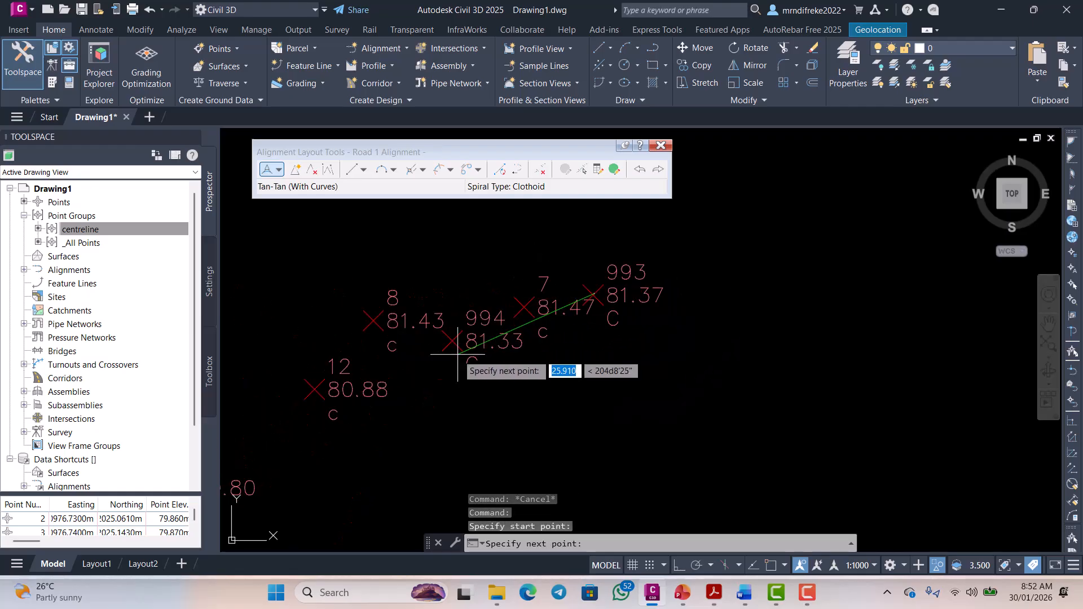
pyautogui.click(577, 286)
pyautogui.scroll(4, 468, 332)
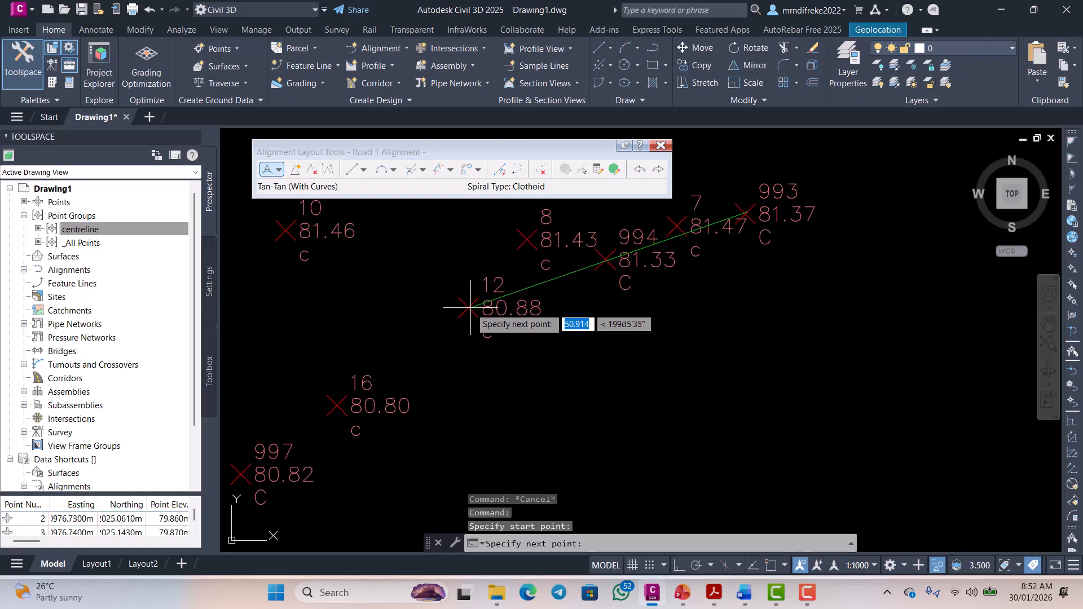
pyautogui.click(467, 308)
# - Extend the next tangent from point 12 southwest along the centreline points toward the bend
pyautogui.scroll(-6, 467, 309)
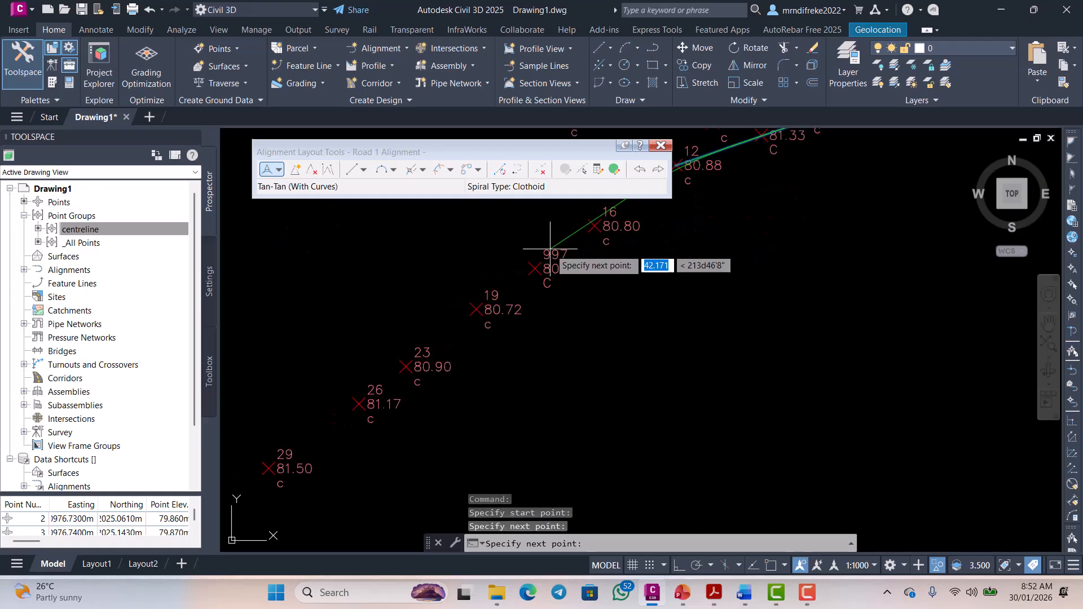
pyautogui.scroll(4, 541, 260)
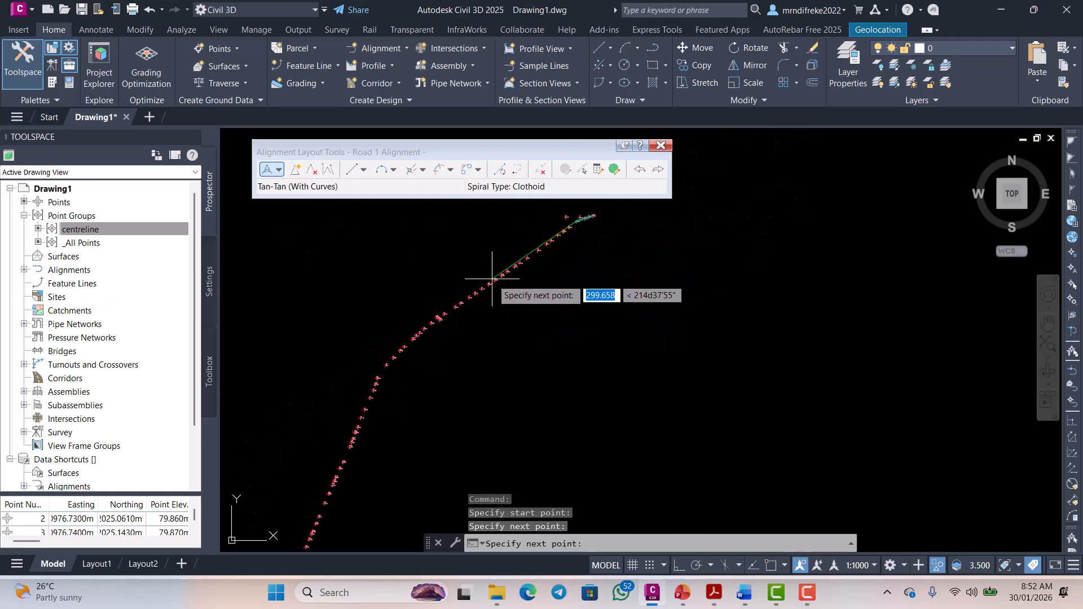
pyautogui.scroll(-5, 450, 310)
pyautogui.scroll(4, 452, 312)
pyautogui.scroll(-4, 491, 296)
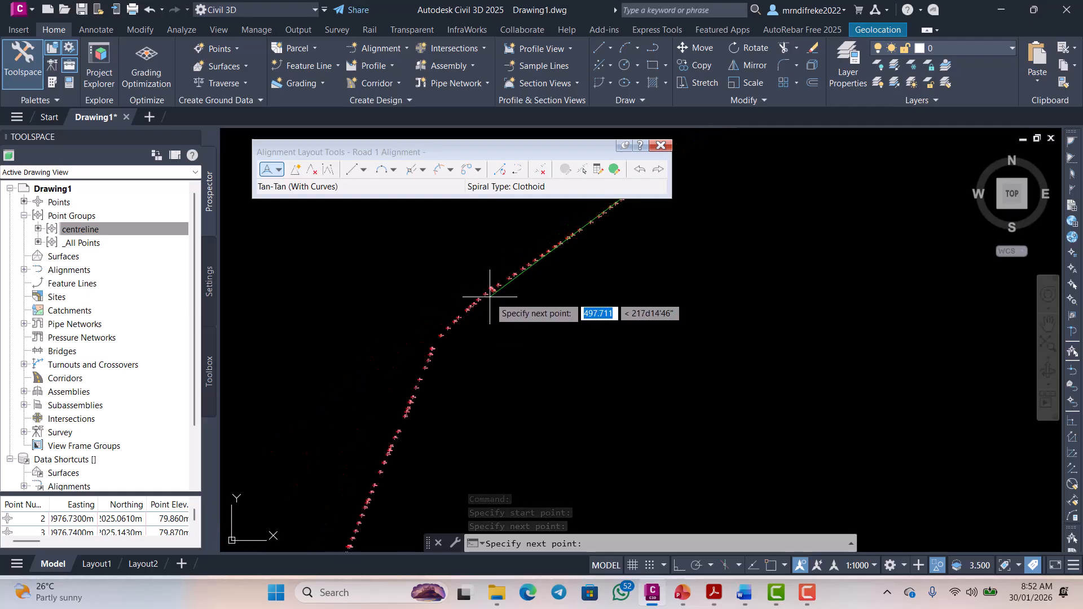
pyautogui.scroll(6, 468, 311)
pyautogui.scroll(4, 443, 325)
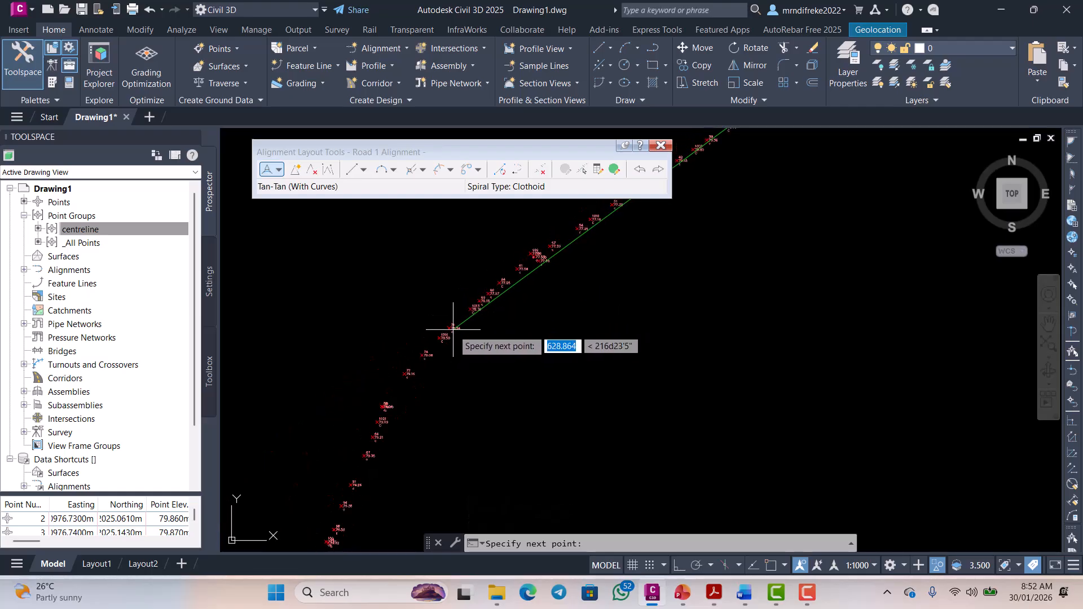
# - Continue the Road 1 alignment along the centreline survey points, placing vertices through point 74 down to the overlapping points 81 and 82
pyautogui.click(491, 298)
pyautogui.scroll(-4, 491, 299)
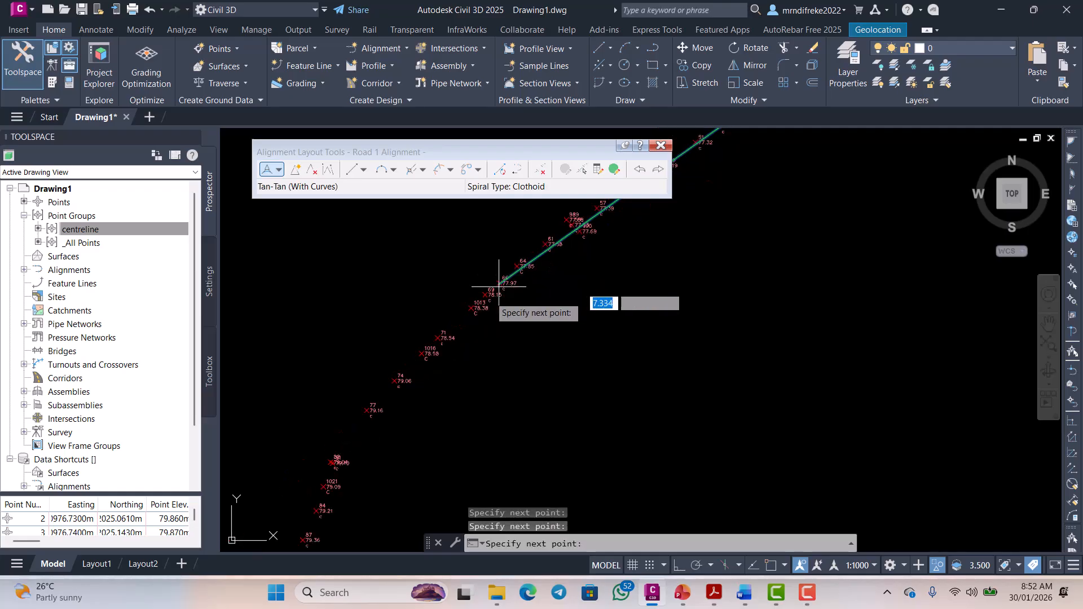
pyautogui.scroll(2, 438, 349)
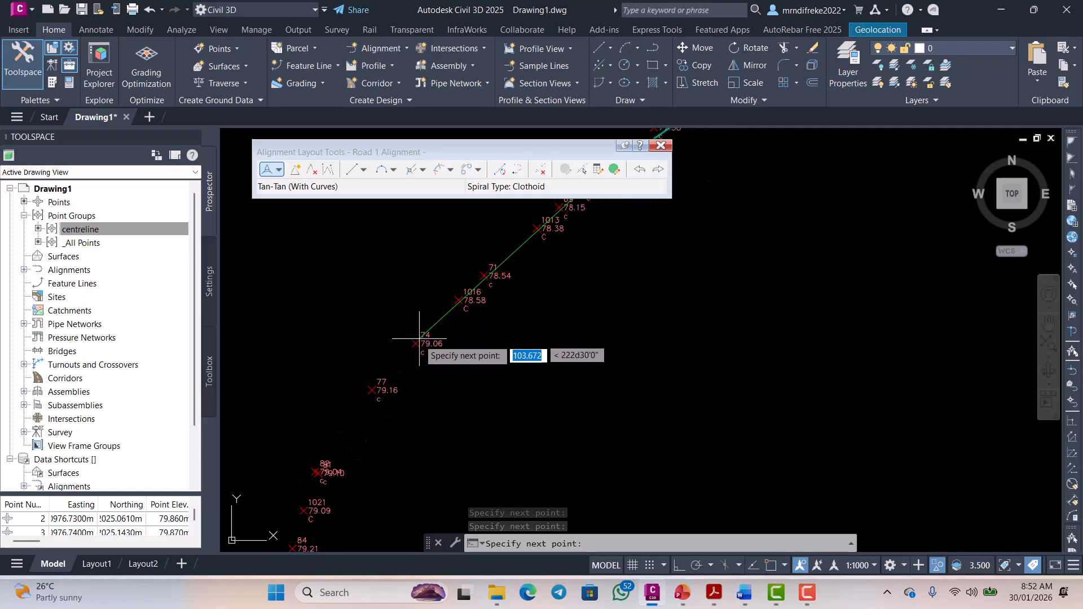
pyautogui.scroll(-4, 516, 247)
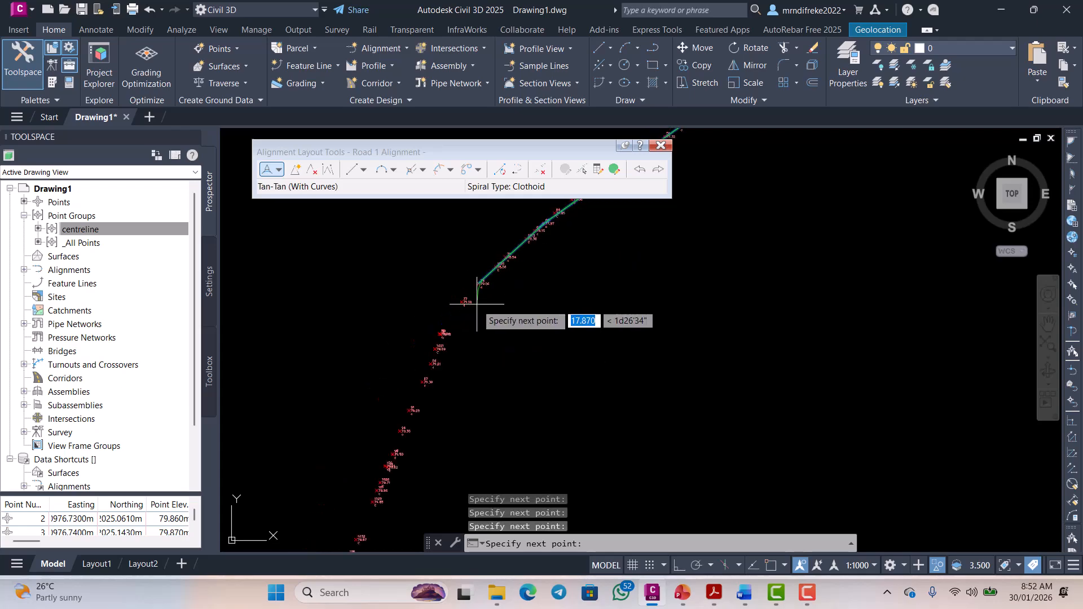
pyautogui.scroll(4, 452, 334)
pyautogui.scroll(4, 432, 331)
pyautogui.click(421, 333)
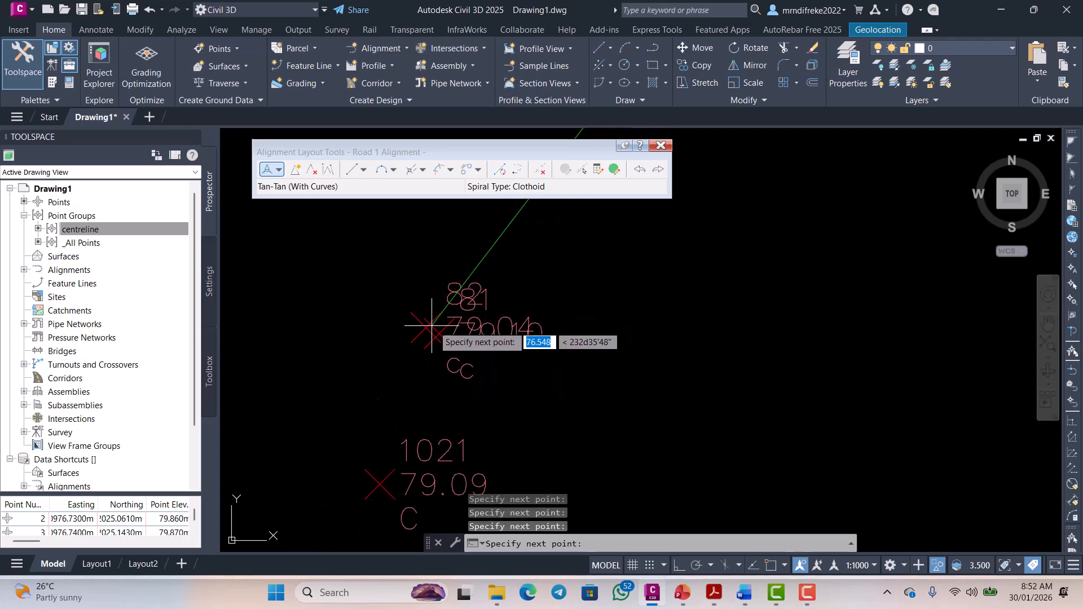
# - Extend the alignment to centreline point 1029 as its last vertex and finish the tangent-tangent with curves layout
pyautogui.scroll(-5, 459, 310)
pyautogui.scroll(-6, 458, 329)
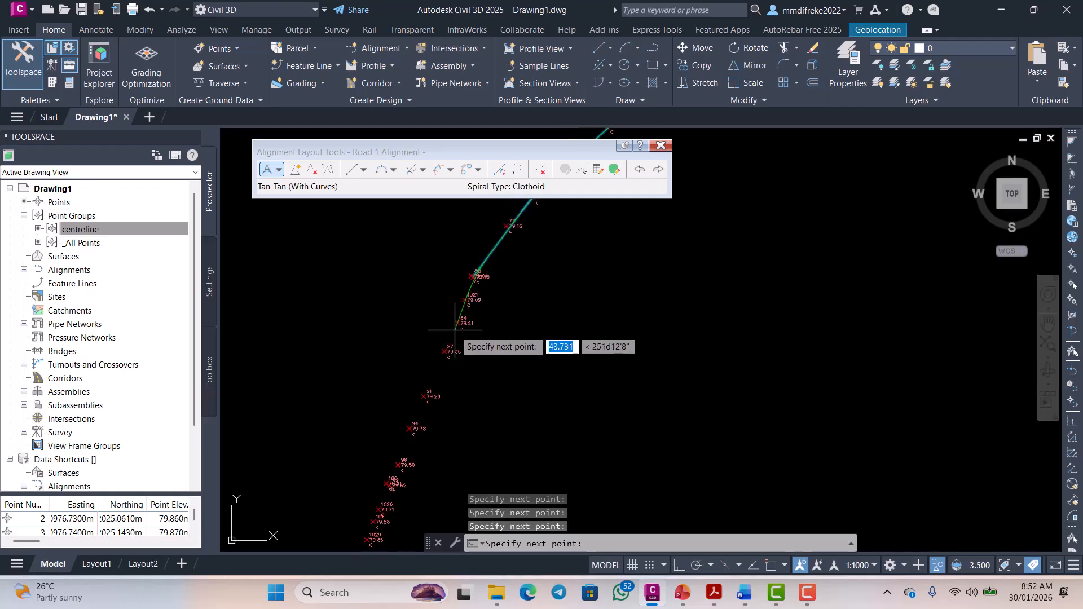
pyautogui.scroll(4, 446, 354)
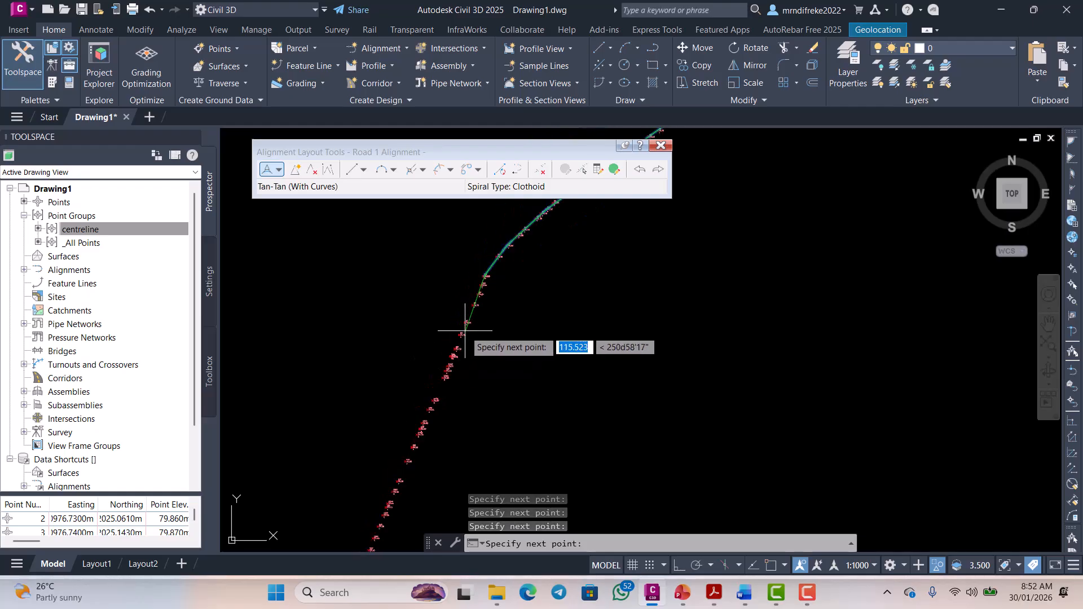
pyautogui.scroll(5, 462, 300)
pyautogui.scroll(2, 462, 300)
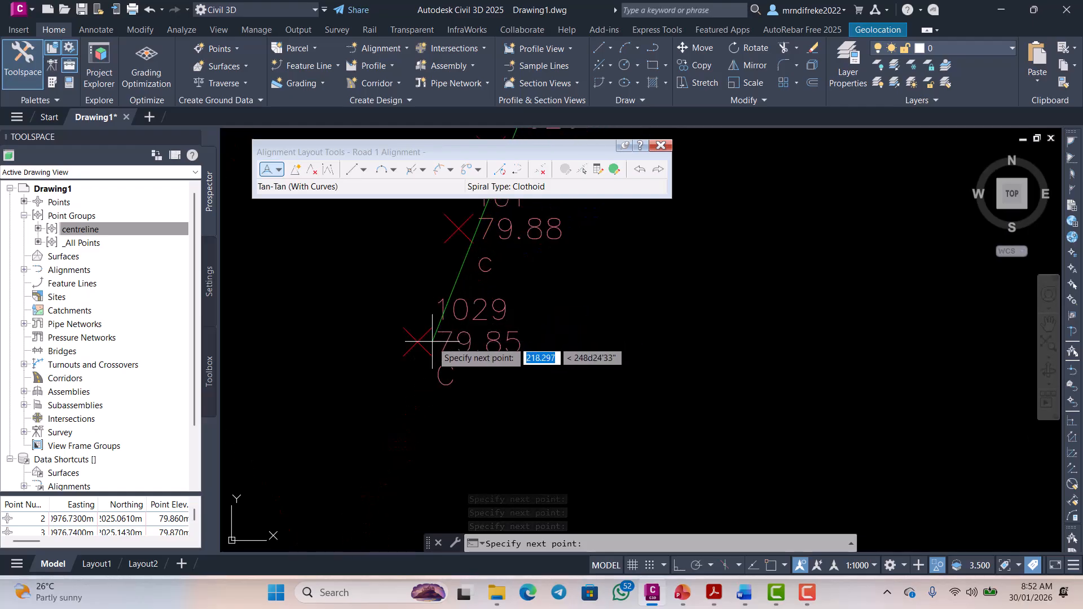
pyautogui.click(416, 345)
pyautogui.press('Escape')
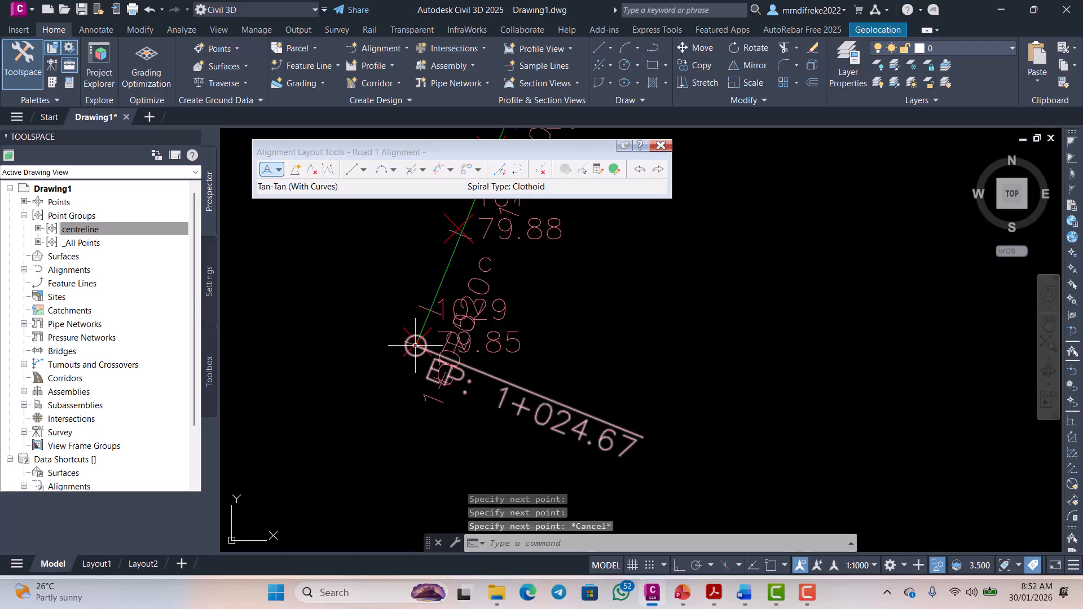
# - Examine the curves, tangents and station labels along the whole alignment, from its end back to its beginning
pyautogui.scroll(-5, 443, 368)
pyautogui.scroll(4, 396, 332)
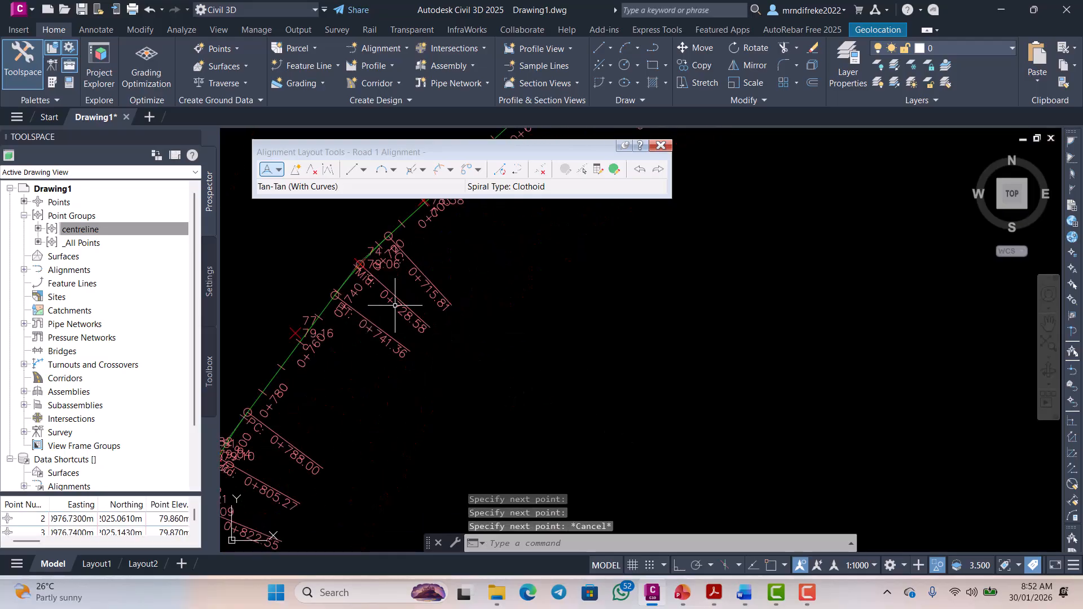
pyautogui.scroll(-6, 395, 308)
pyautogui.scroll(7, 345, 336)
pyautogui.scroll(-4, 454, 372)
pyautogui.scroll(3, 456, 377)
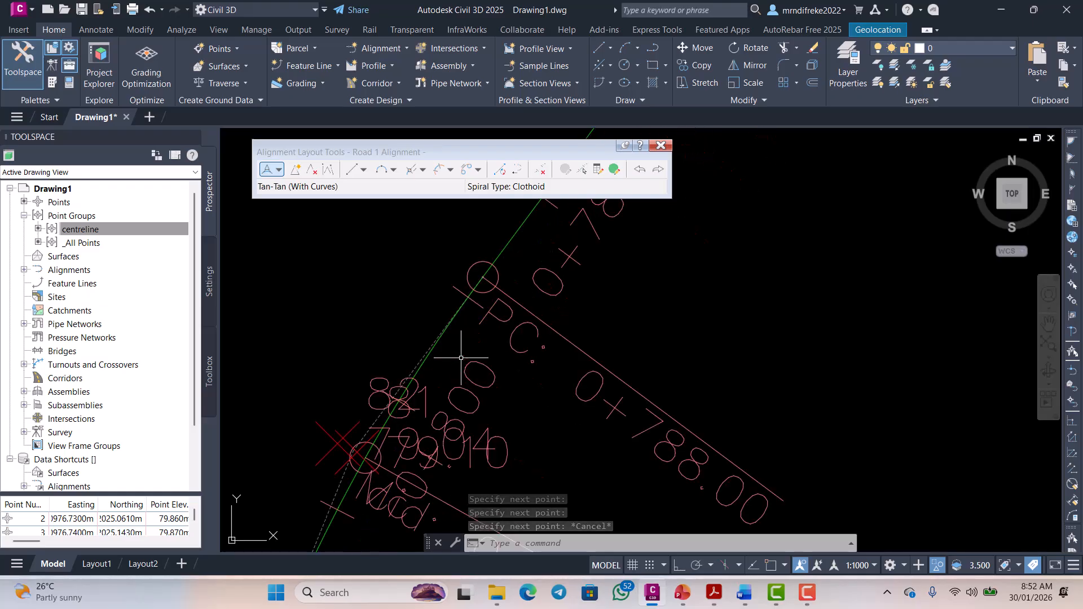
pyautogui.scroll(-2, 459, 363)
pyautogui.scroll(2, 430, 388)
pyautogui.scroll(-3, 495, 302)
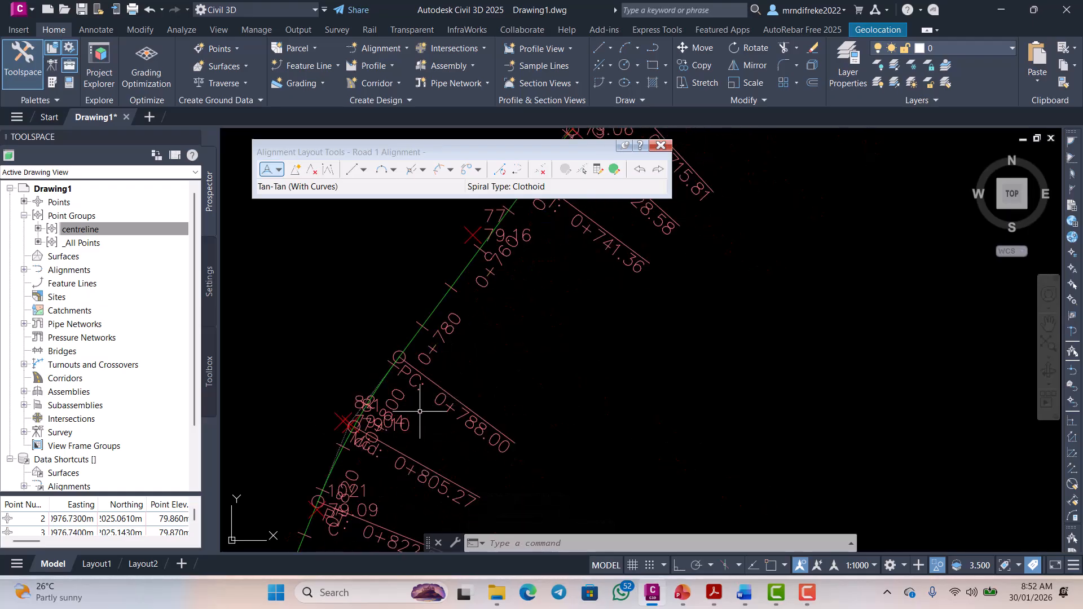
pyautogui.scroll(-2, 446, 338)
pyautogui.scroll(5, 466, 278)
pyautogui.scroll(1, 466, 277)
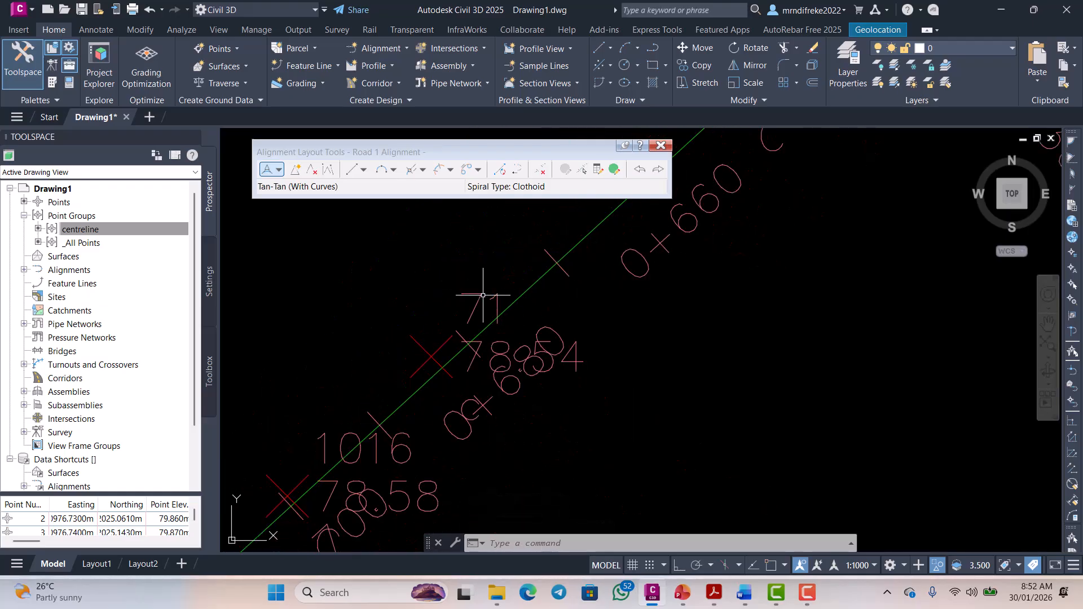
pyautogui.scroll(-4, 483, 302)
pyautogui.scroll(5, 413, 426)
pyautogui.scroll(-4, 448, 388)
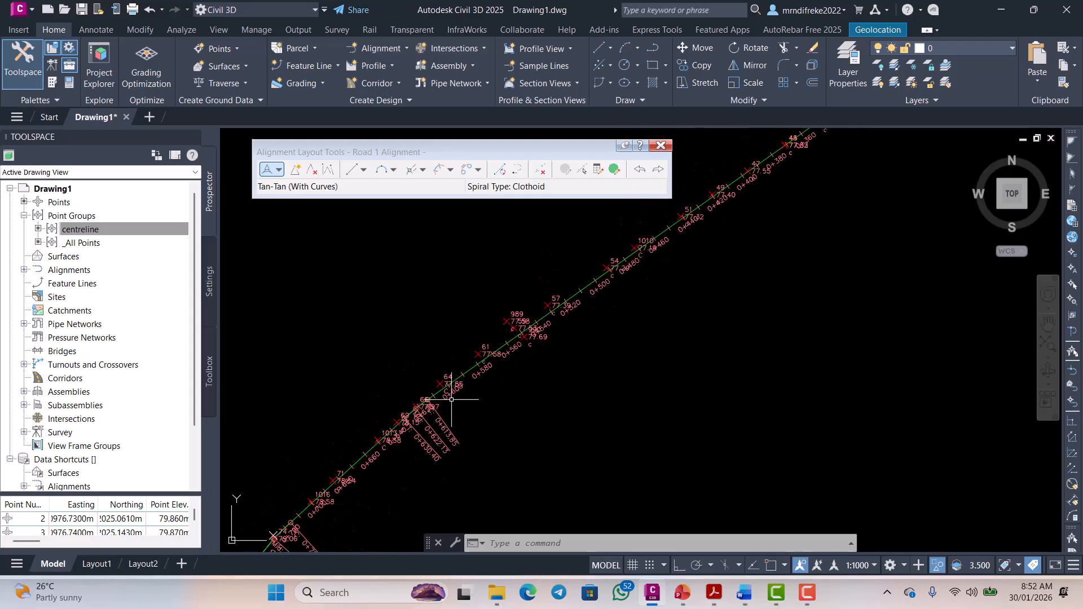
pyautogui.scroll(-2, 537, 344)
pyautogui.scroll(2, 556, 351)
pyautogui.scroll(-1, 666, 253)
pyautogui.scroll(4, 635, 303)
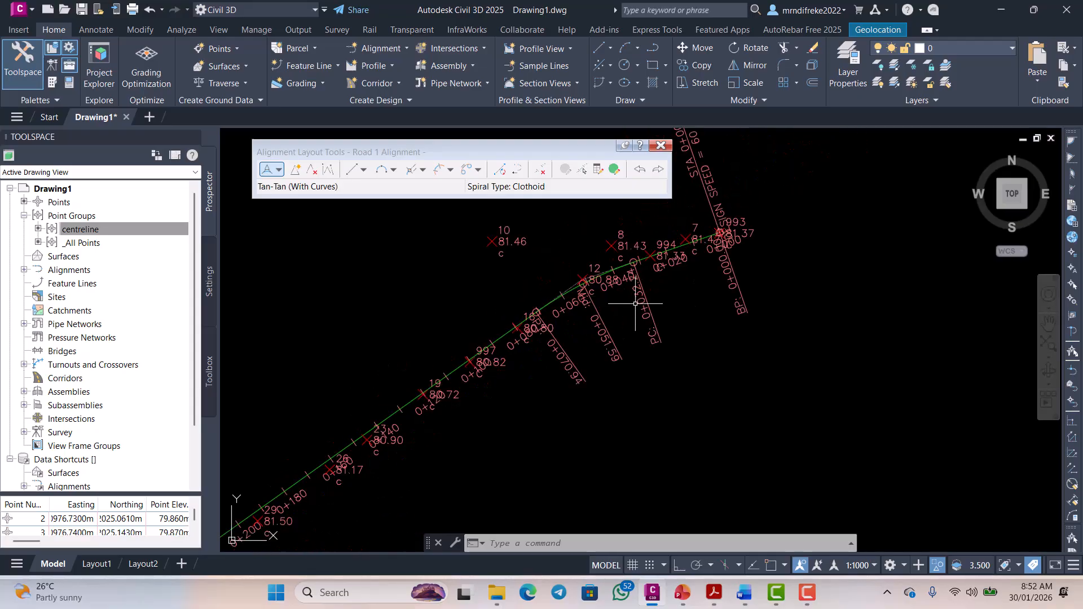
pyautogui.scroll(-5, 599, 293)
pyautogui.scroll(3, 587, 310)
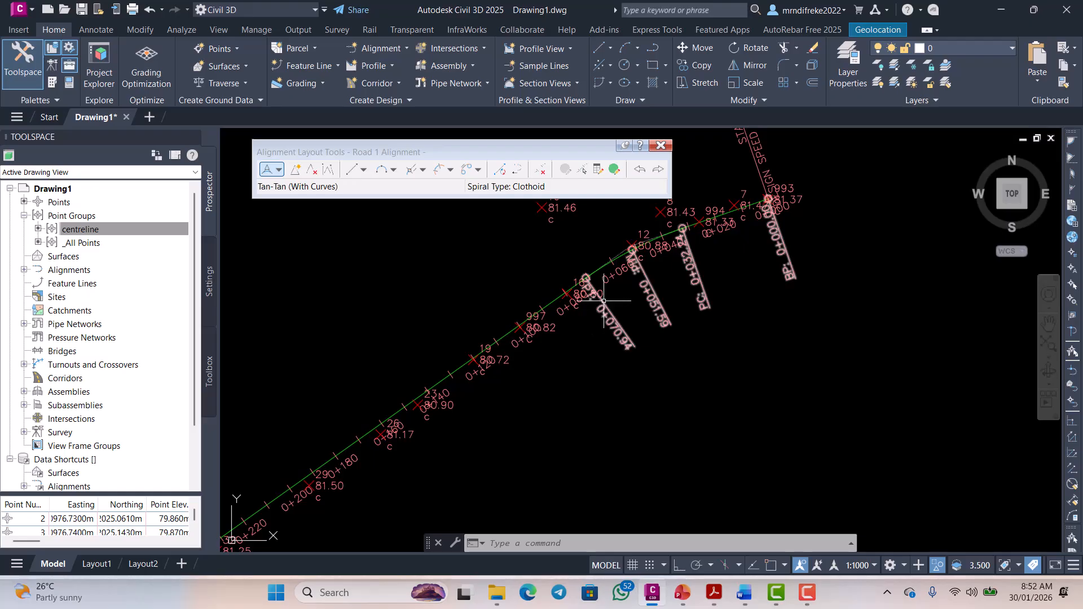
# - Open the label settings of the Road 1 alignment and remove all existing label types from the list
pyautogui.scroll(-2, 628, 300)
pyautogui.scroll(5, 626, 285)
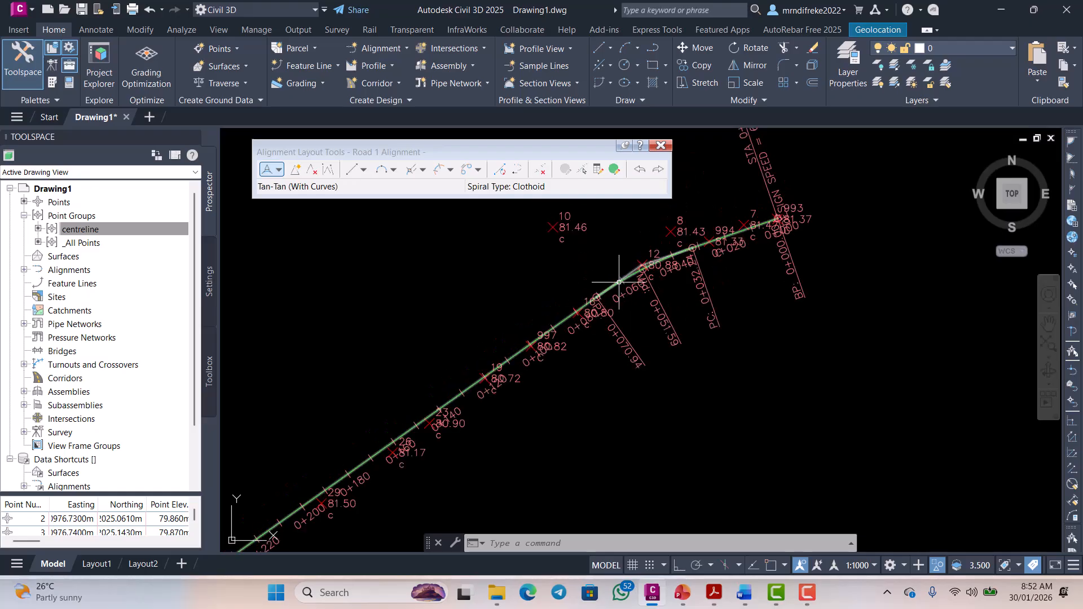
pyautogui.click(613, 286)
pyautogui.rightClick(613, 286)
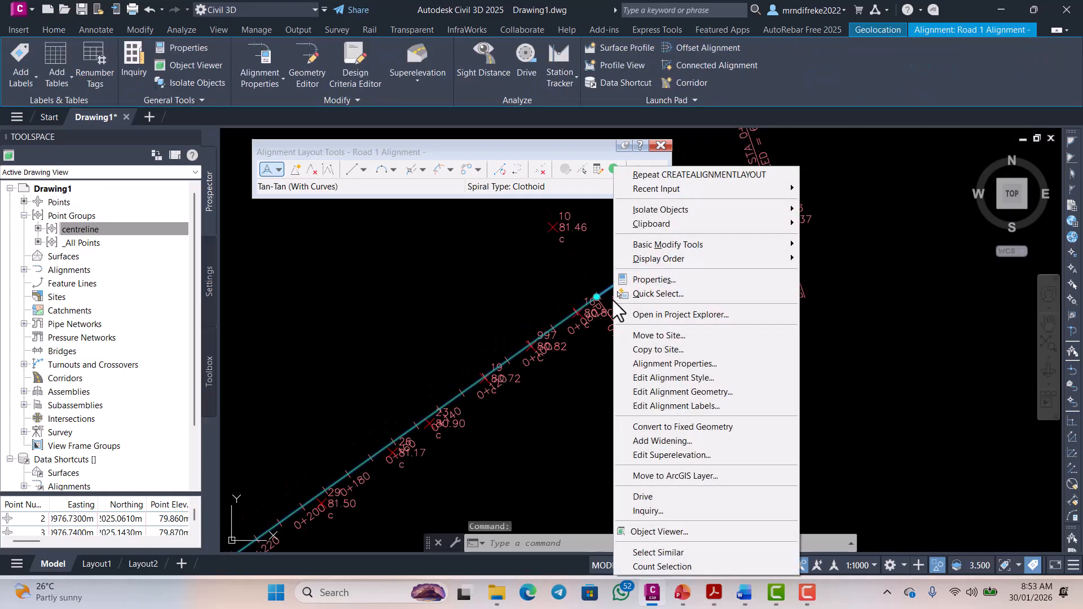
pyautogui.click(658, 406)
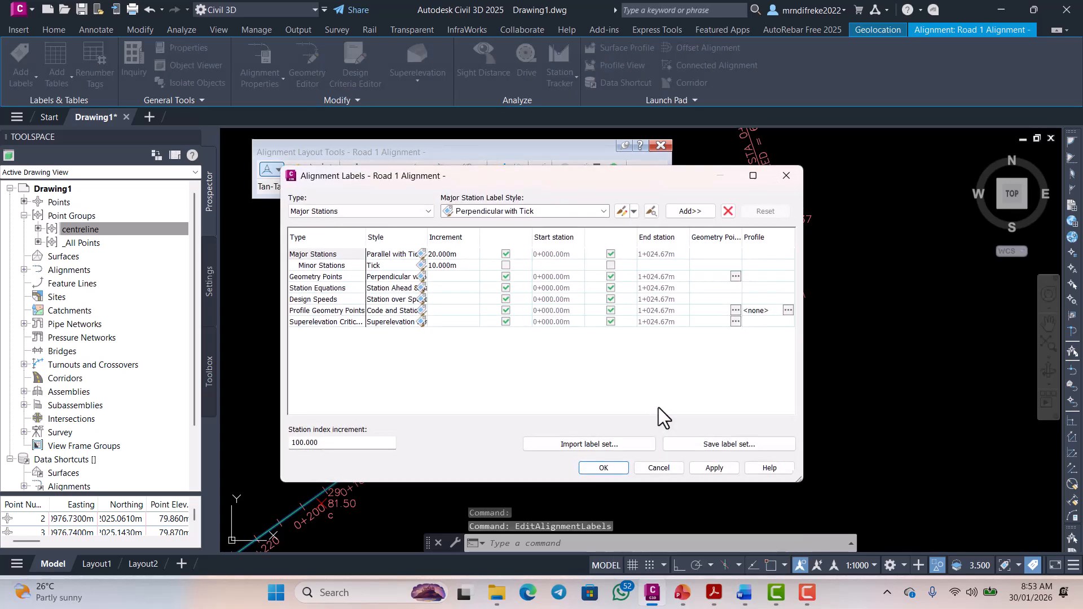
pyautogui.click(728, 211)
pyautogui.click(728, 211)
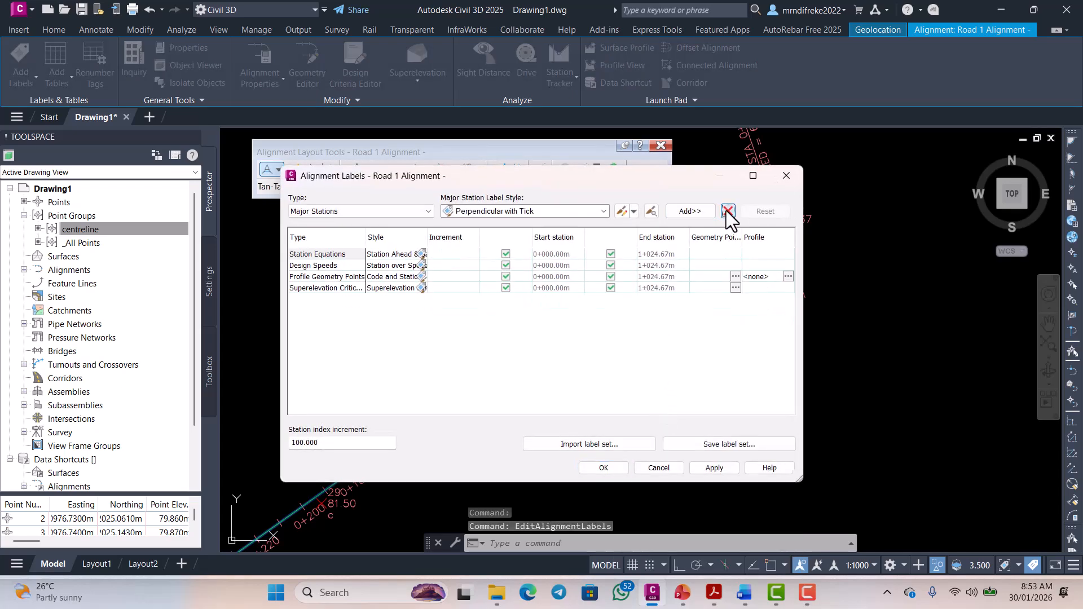
pyautogui.click(728, 211)
pyautogui.click(728, 211)
pyautogui.click(728, 211)
pyautogui.click(727, 211)
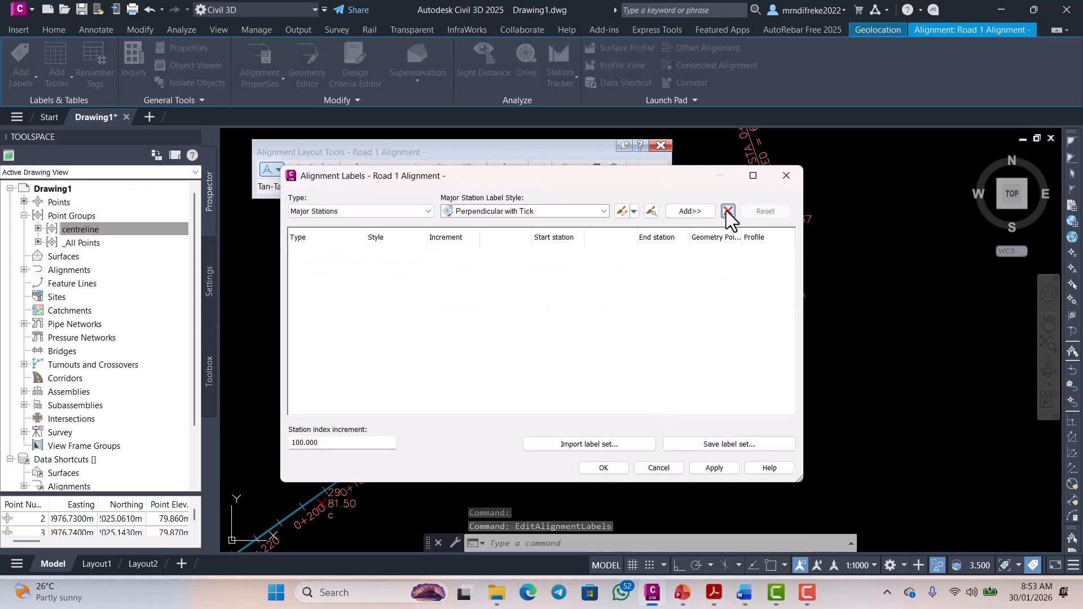
# - Add Major Stations labels in the Perpendicular with Tick style and set their increment to 25 m
pyautogui.click(685, 212)
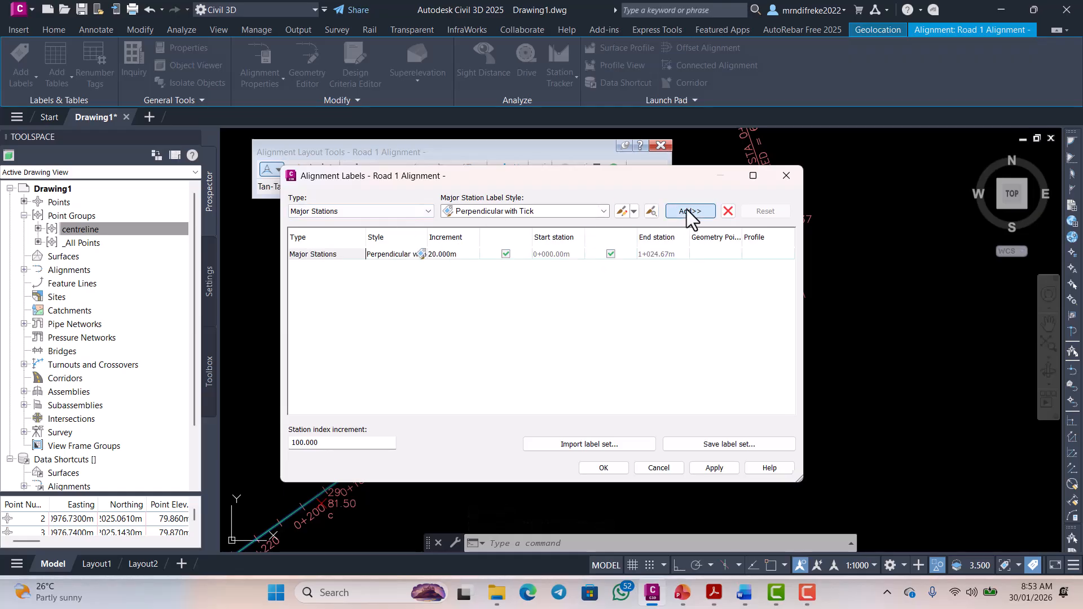
pyautogui.click(438, 254)
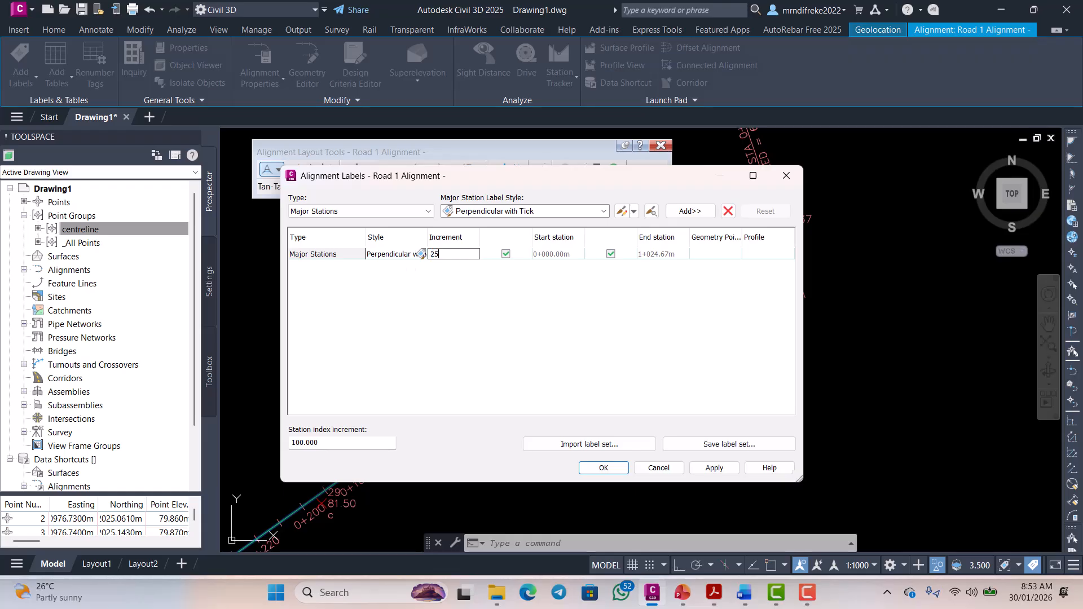
pyautogui.click(450, 304)
# - Review the Station component's text contents in the Perpendicular with Tick label style, and accept the style for the major stations
pyautogui.click(420, 254)
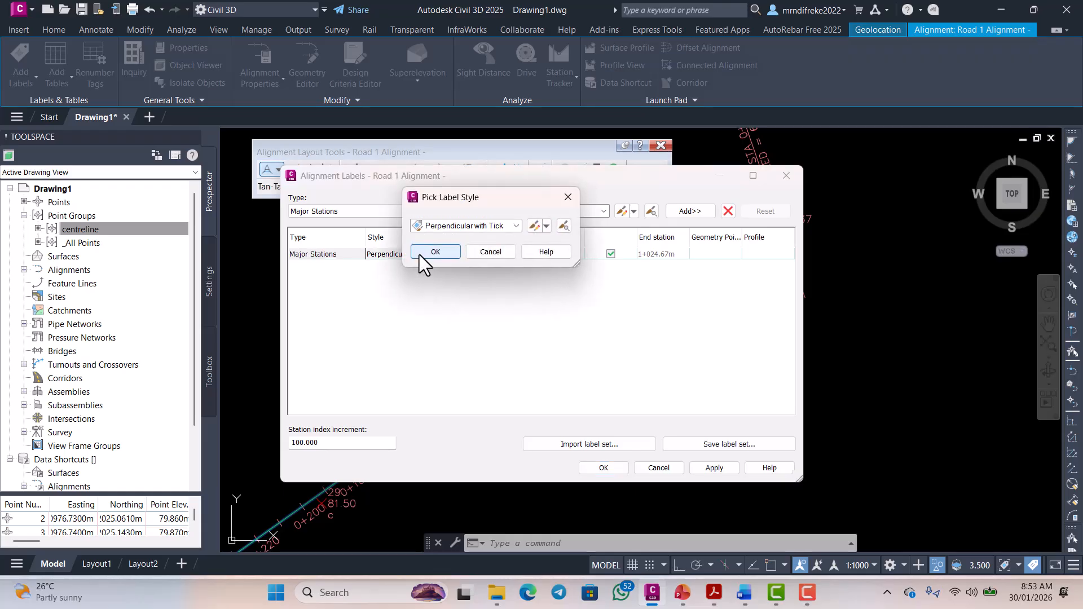
pyautogui.click(532, 227)
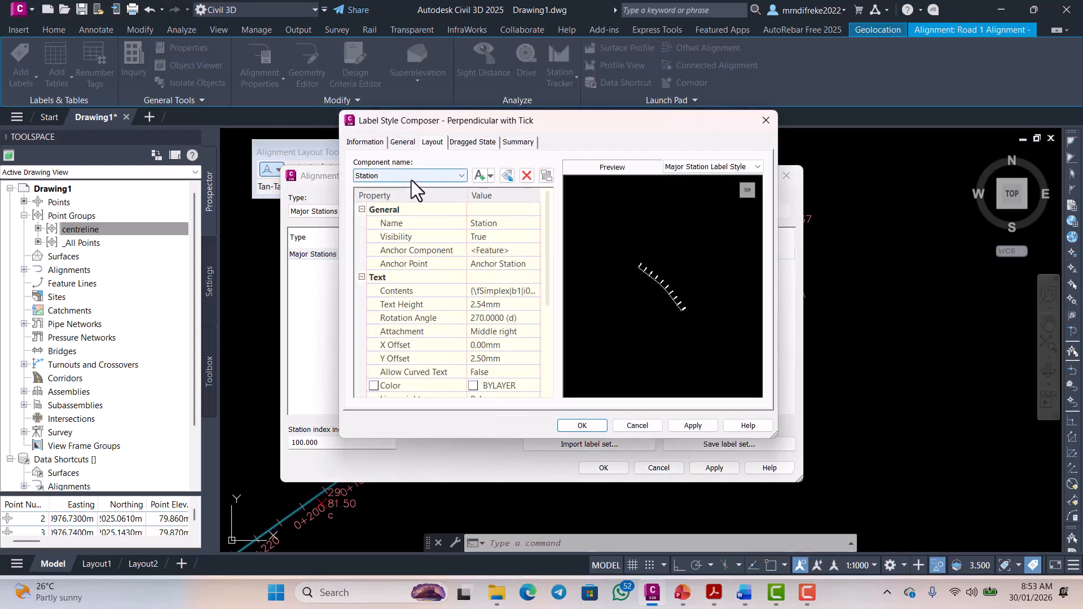
pyautogui.click(504, 293)
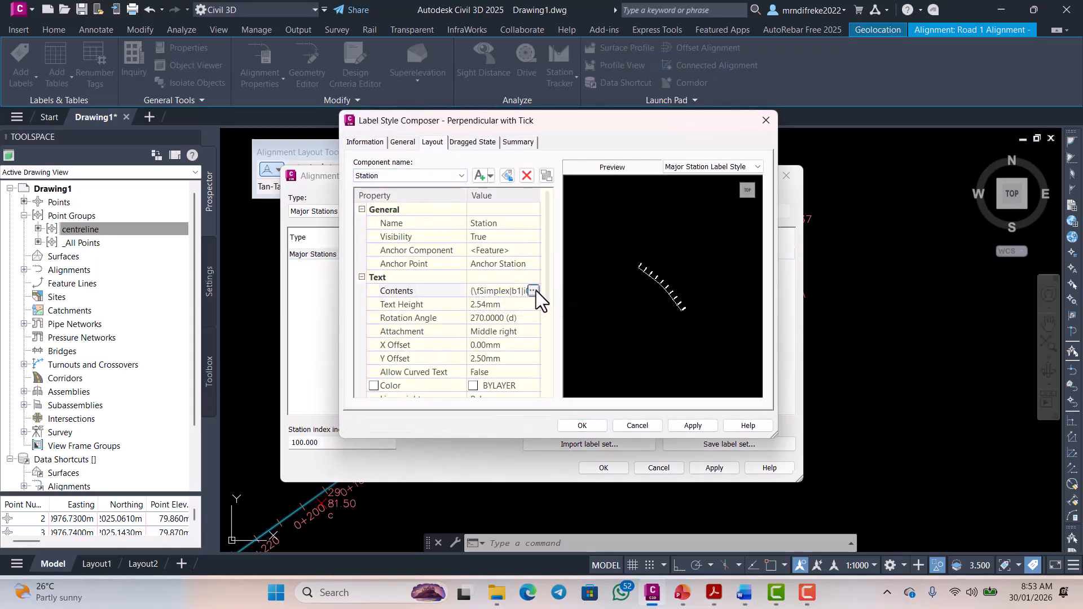
pyautogui.click(533, 290)
pyautogui.doubleClick(613, 235)
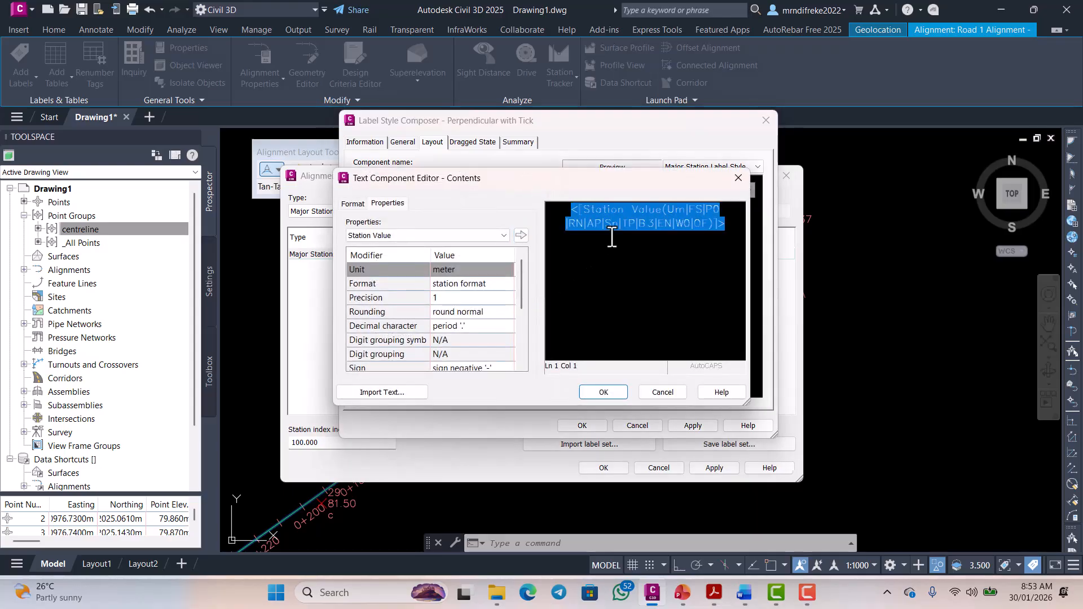
pyautogui.click(617, 390)
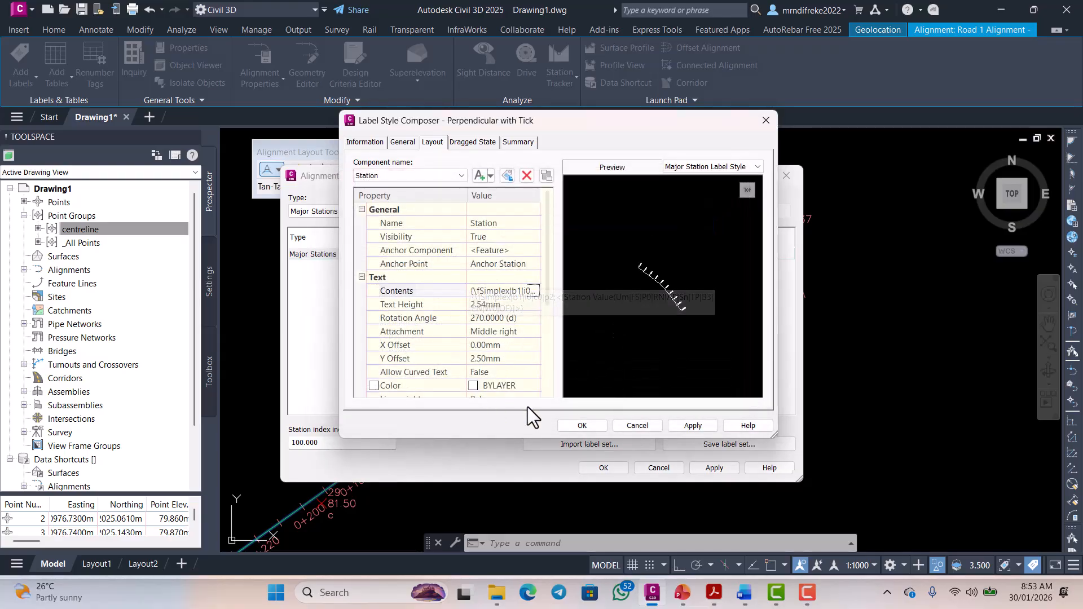
pyautogui.click(589, 425)
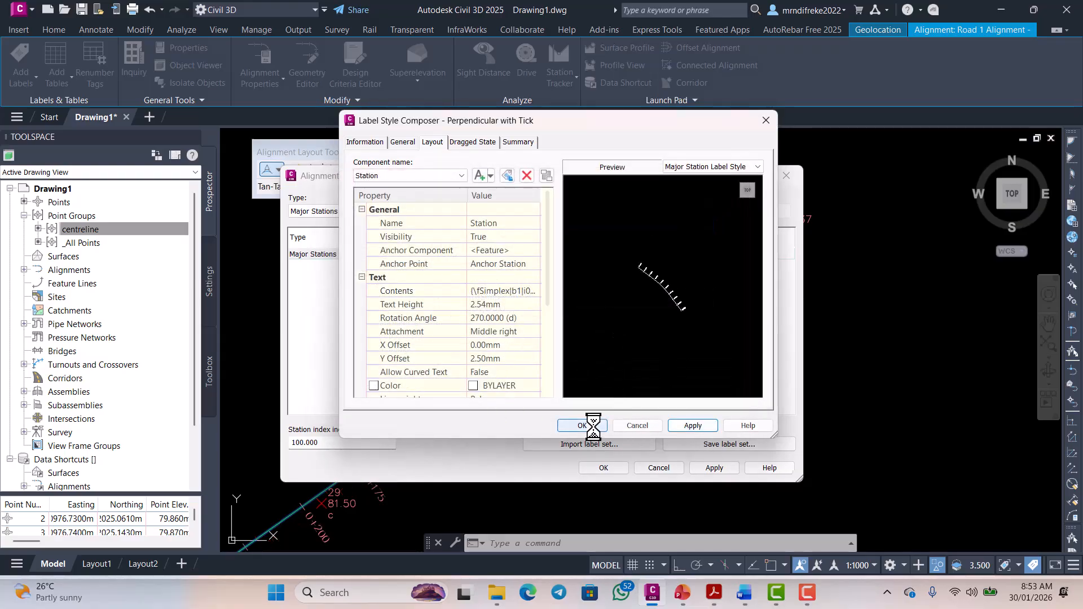
pyautogui.click(428, 257)
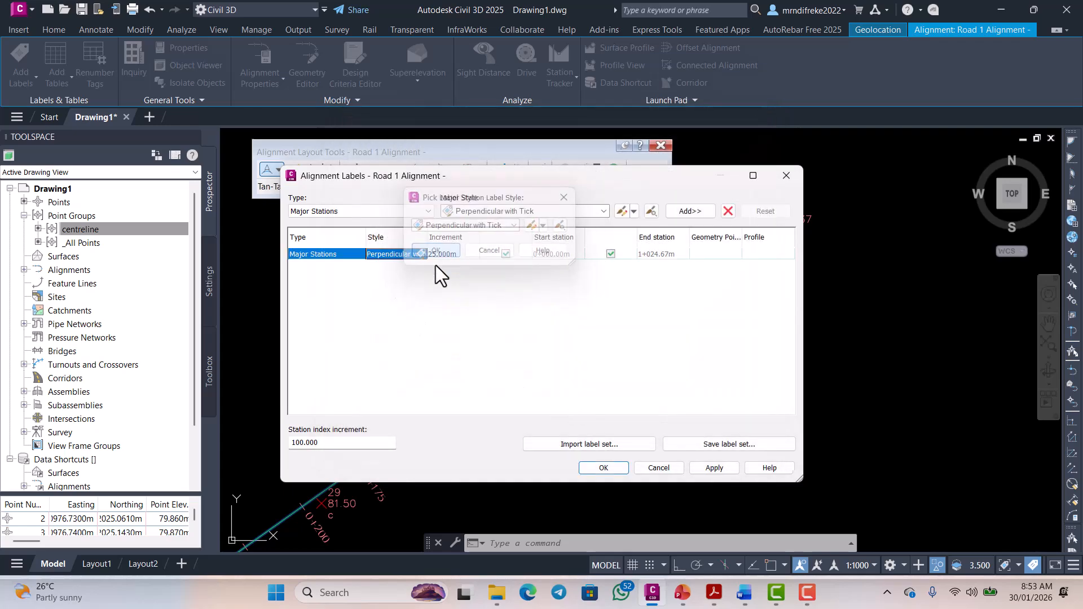
# - Add Geometry Points labels in the Perpendicular with Tick and Line style with the offered point selection, and apply the label set
pyautogui.click(429, 210)
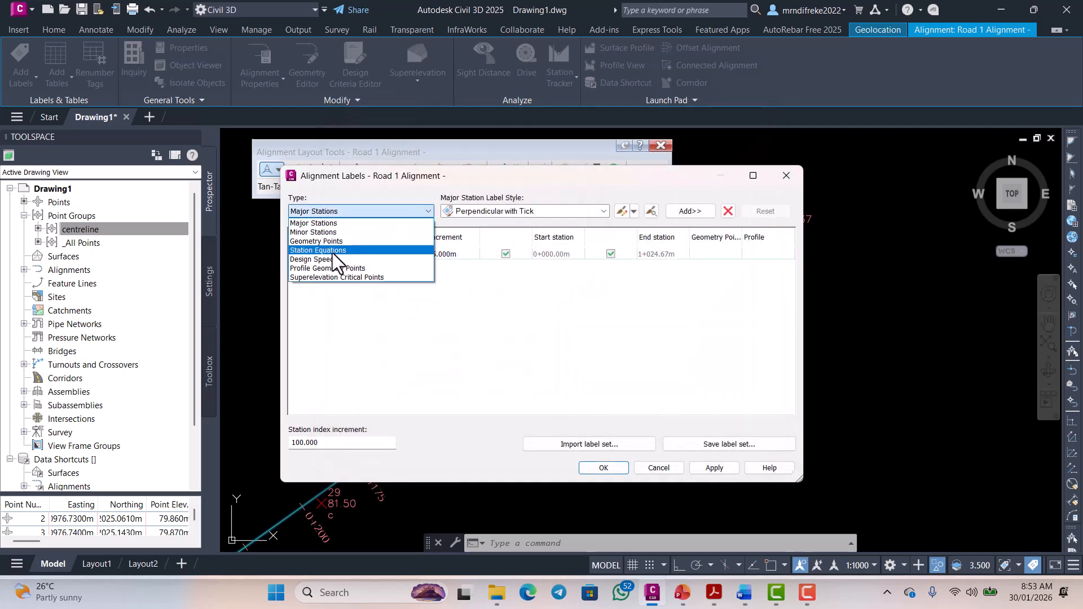
pyautogui.click(329, 243)
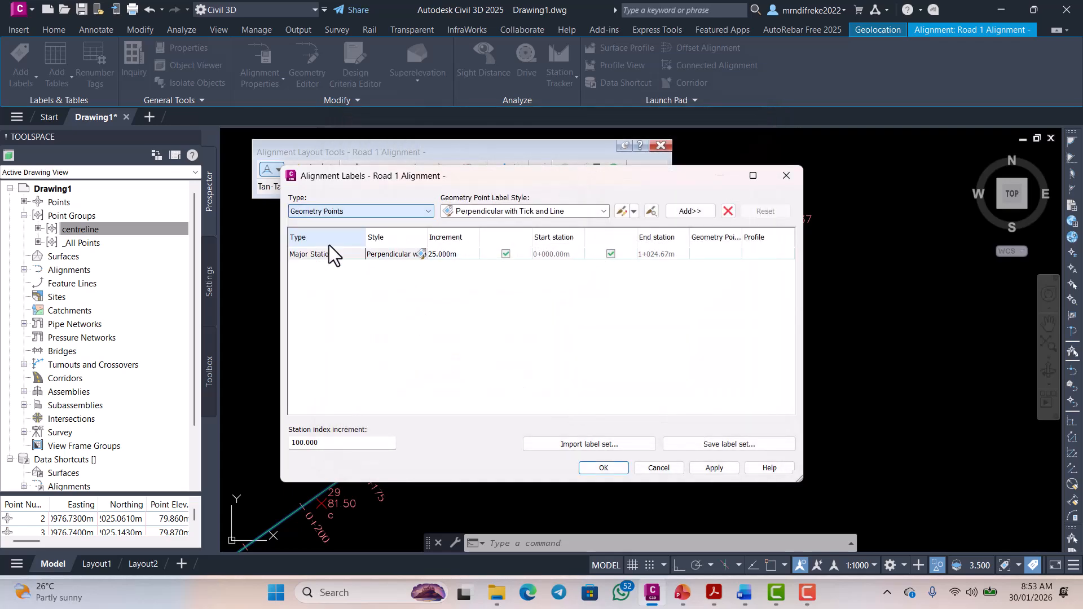
pyautogui.click(690, 212)
pyautogui.click(517, 401)
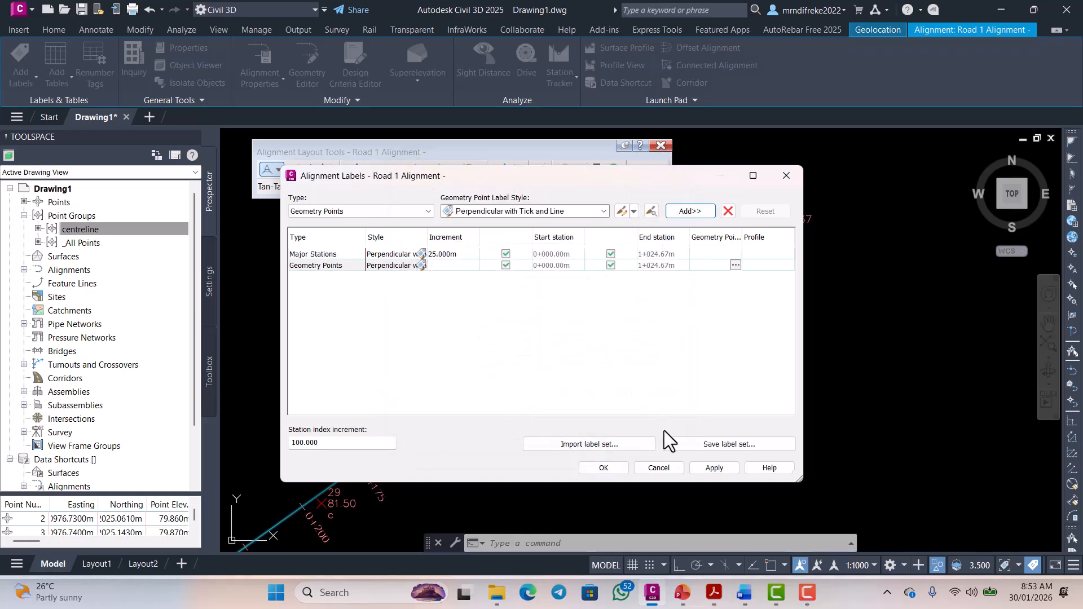
pyautogui.click(604, 468)
# - Examine the updated station and geometry point labels along the first curve and tangent, and deselect the alignment
pyautogui.scroll(-3, 628, 363)
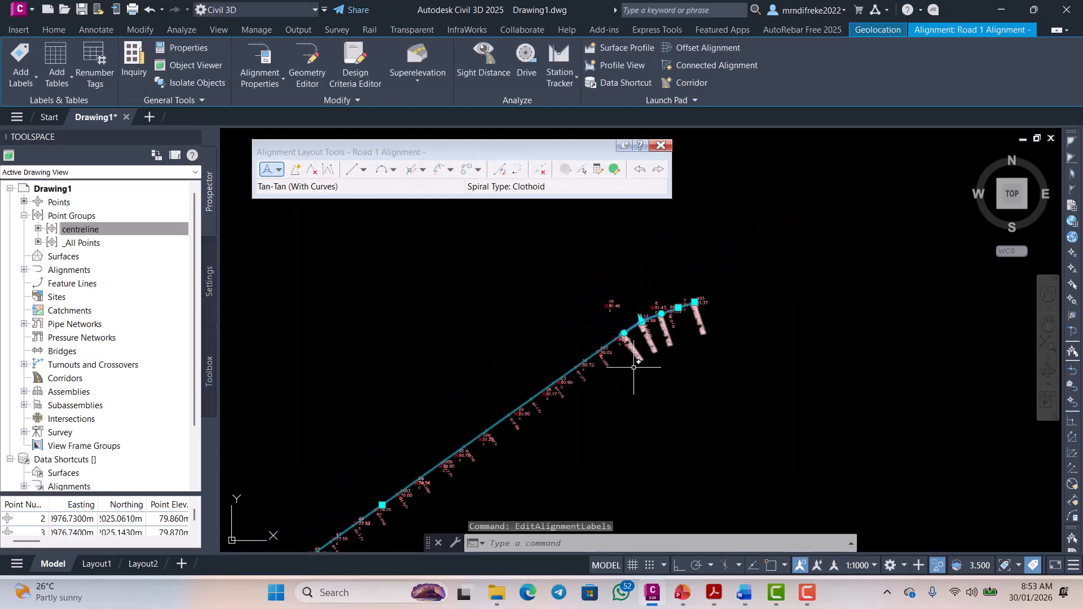
pyautogui.scroll(5, 589, 361)
pyautogui.scroll(-4, 756, 330)
pyautogui.scroll(3, 790, 279)
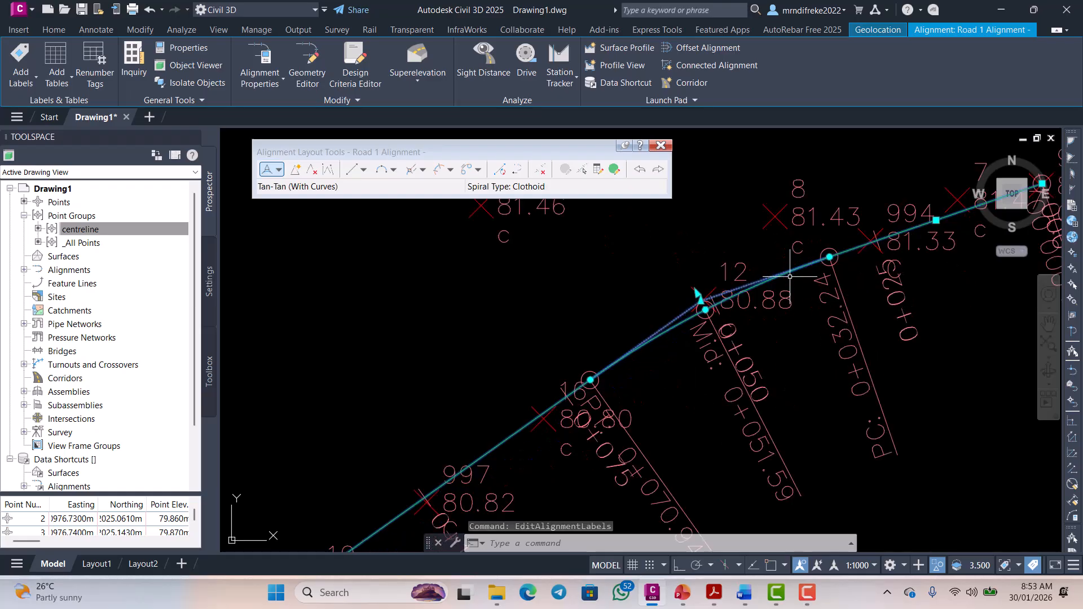
pyautogui.press('Escape')
pyautogui.scroll(-3, 734, 295)
pyautogui.scroll(2, 734, 294)
pyautogui.scroll(-2, 734, 295)
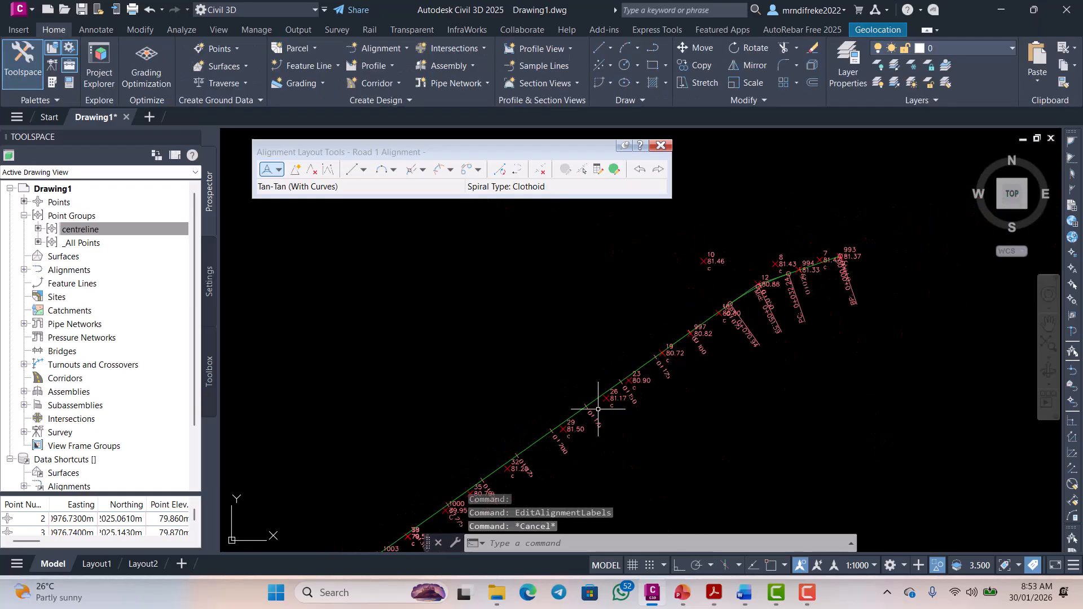
# - Add Multiple Segments labels to the Road 1 alignment and end the labelling command
pyautogui.scroll(-5, 592, 366)
pyautogui.scroll(7, 482, 469)
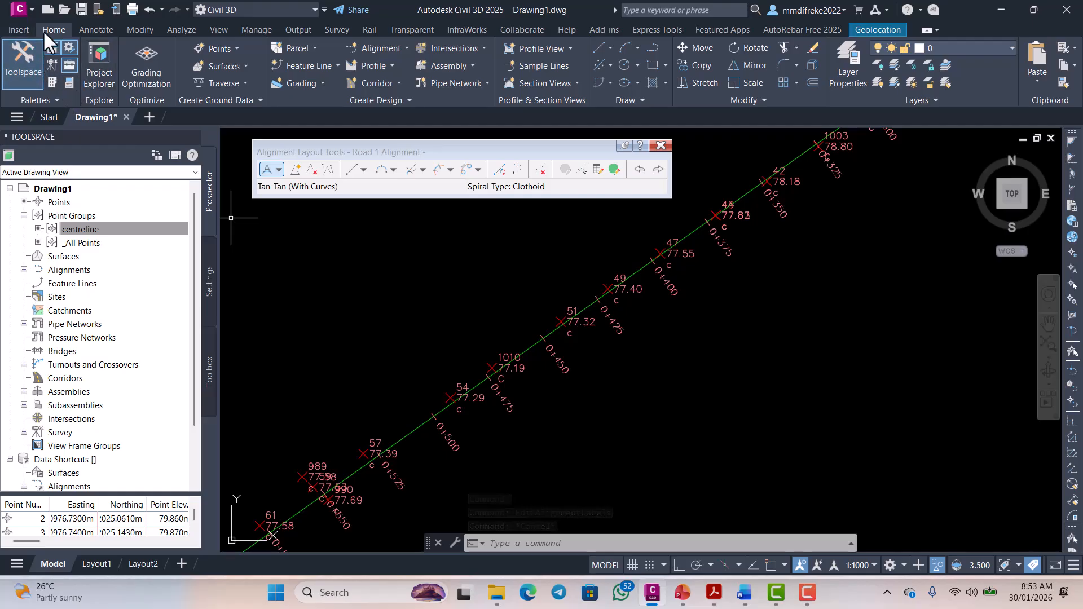
pyautogui.click(95, 28)
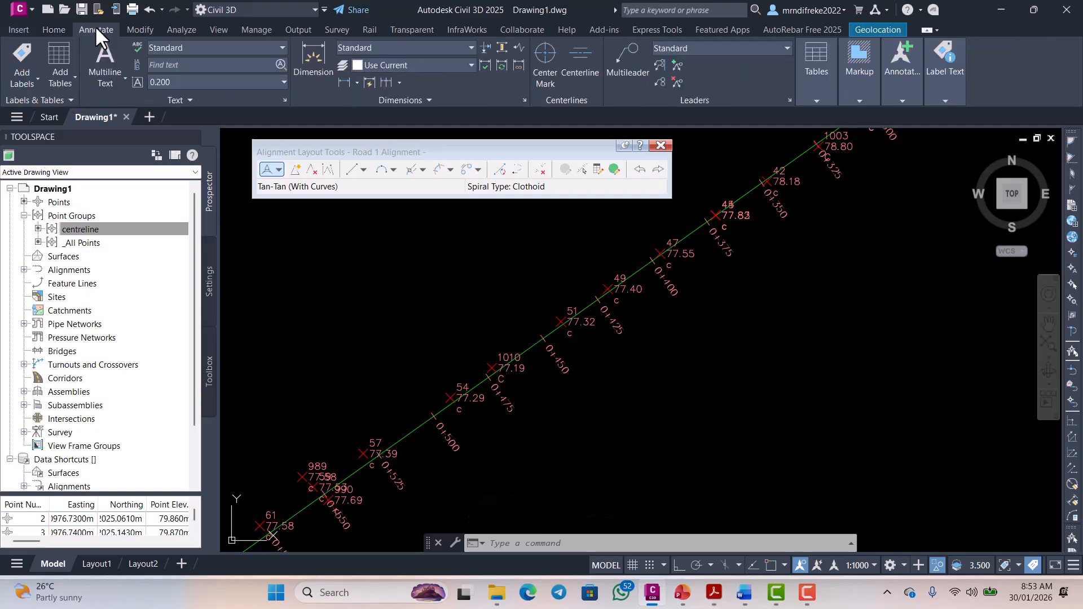
pyautogui.click(38, 73)
pyautogui.moveTo(52, 167)
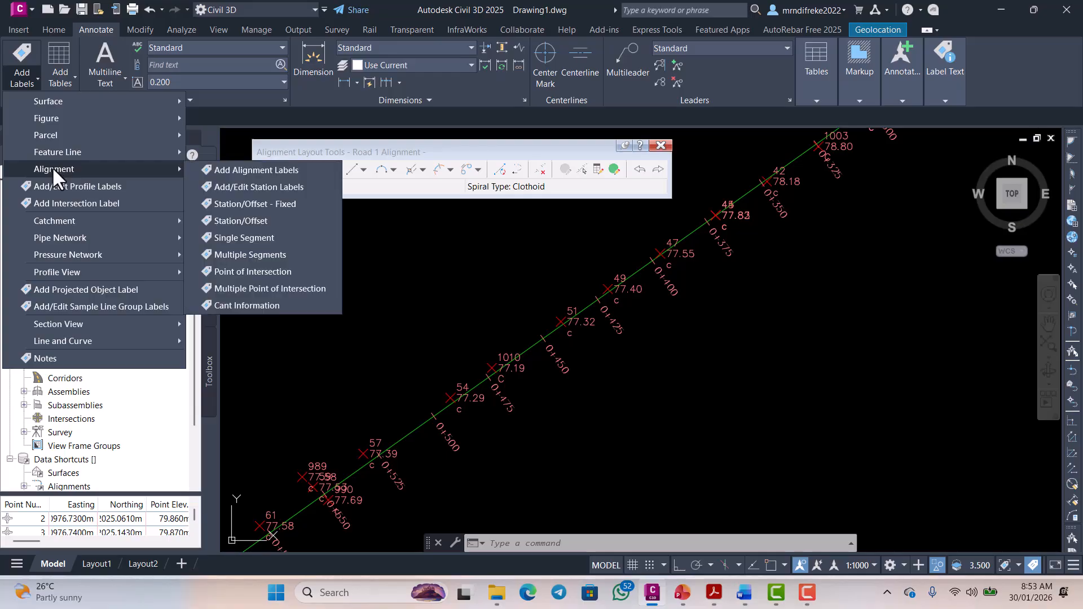
pyautogui.click(252, 256)
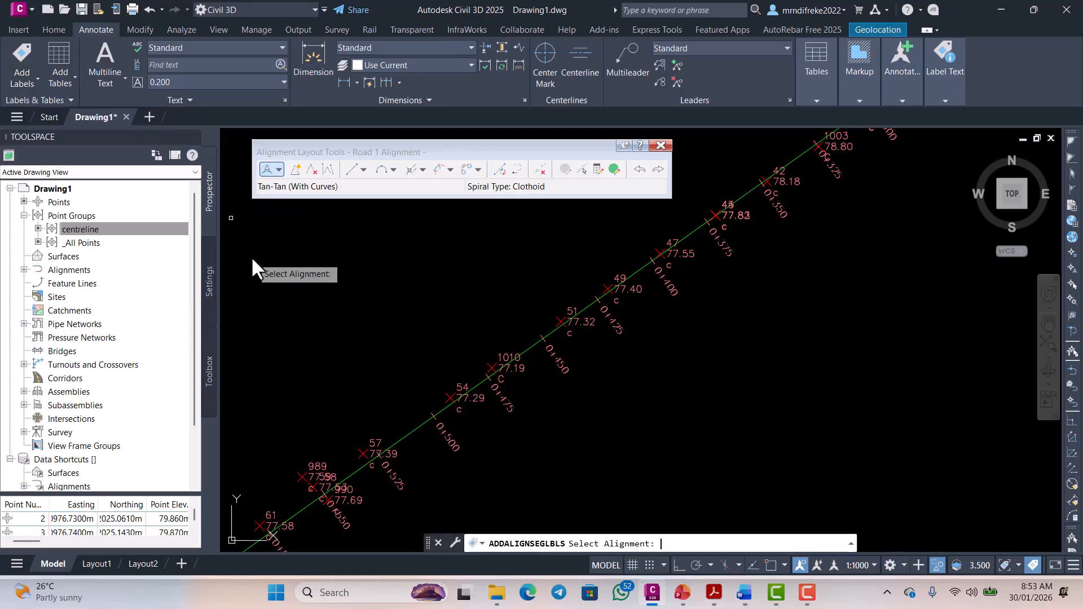
pyautogui.scroll(-3, 536, 358)
pyautogui.scroll(3, 659, 266)
pyautogui.scroll(-3, 705, 254)
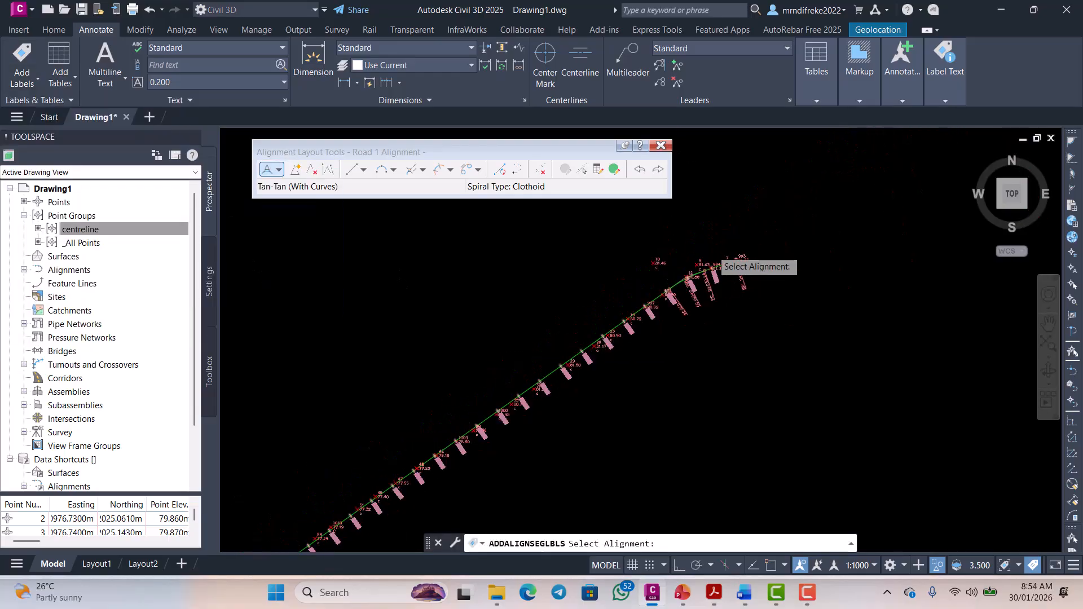
pyautogui.scroll(5, 612, 353)
pyautogui.scroll(2, 612, 353)
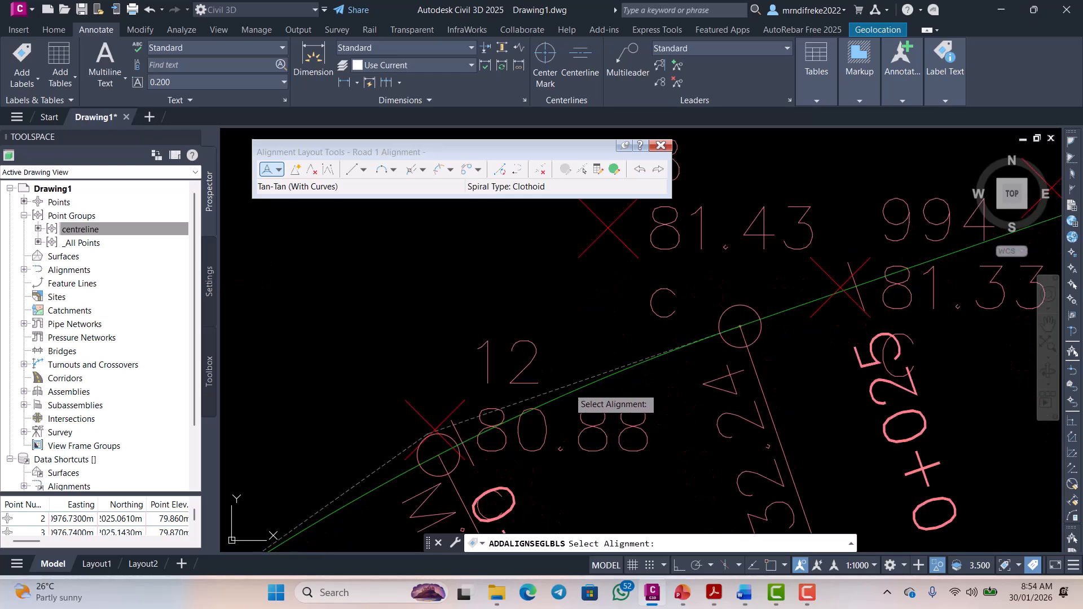
pyautogui.scroll(2, 568, 387)
pyautogui.scroll(-8, 569, 387)
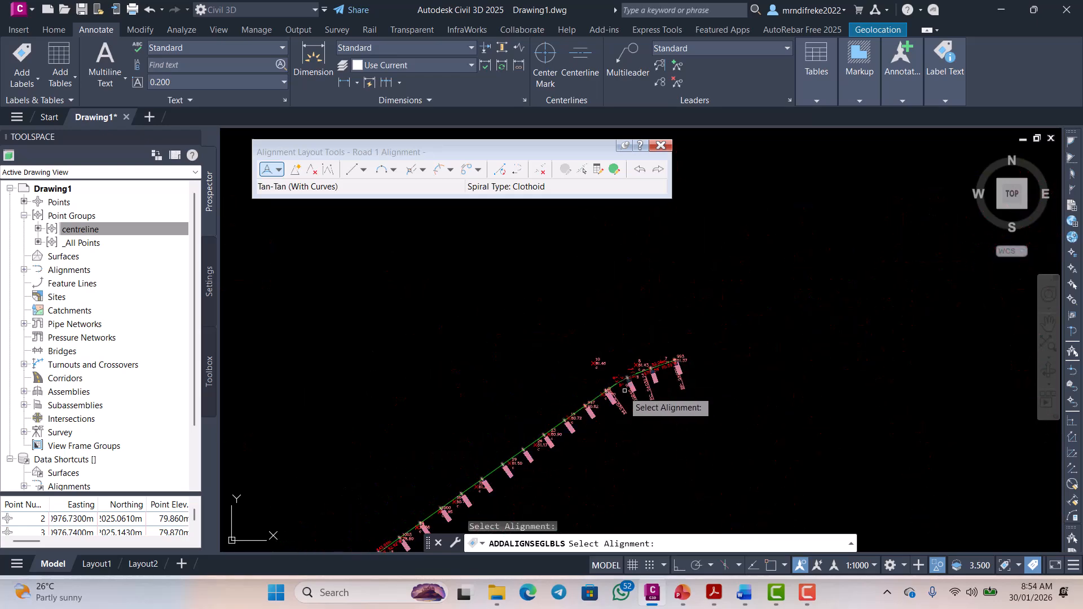
pyautogui.scroll(6, 589, 417)
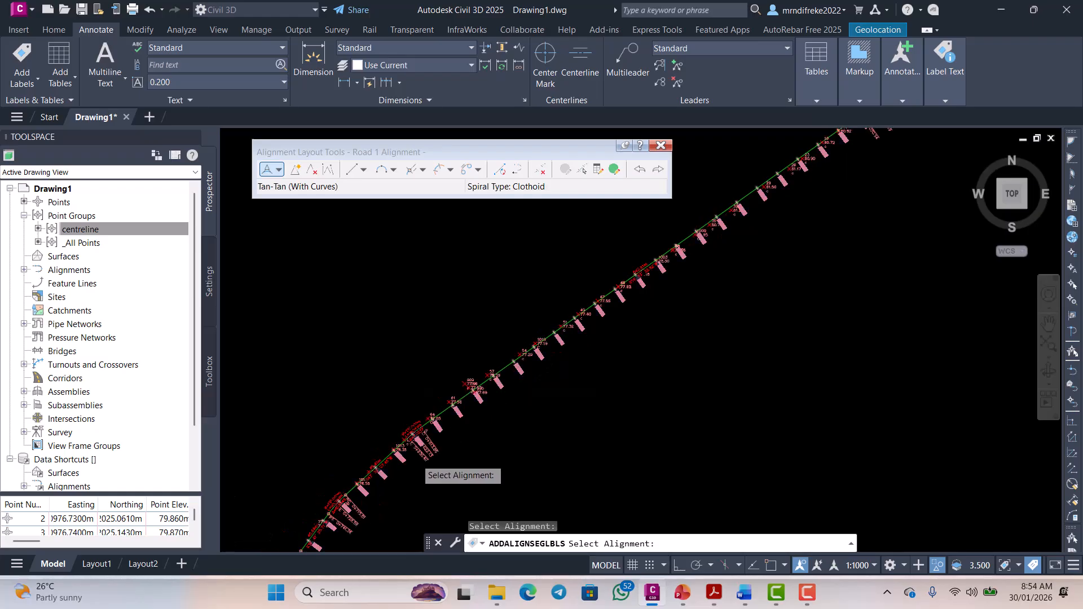
pyautogui.press('Escape')
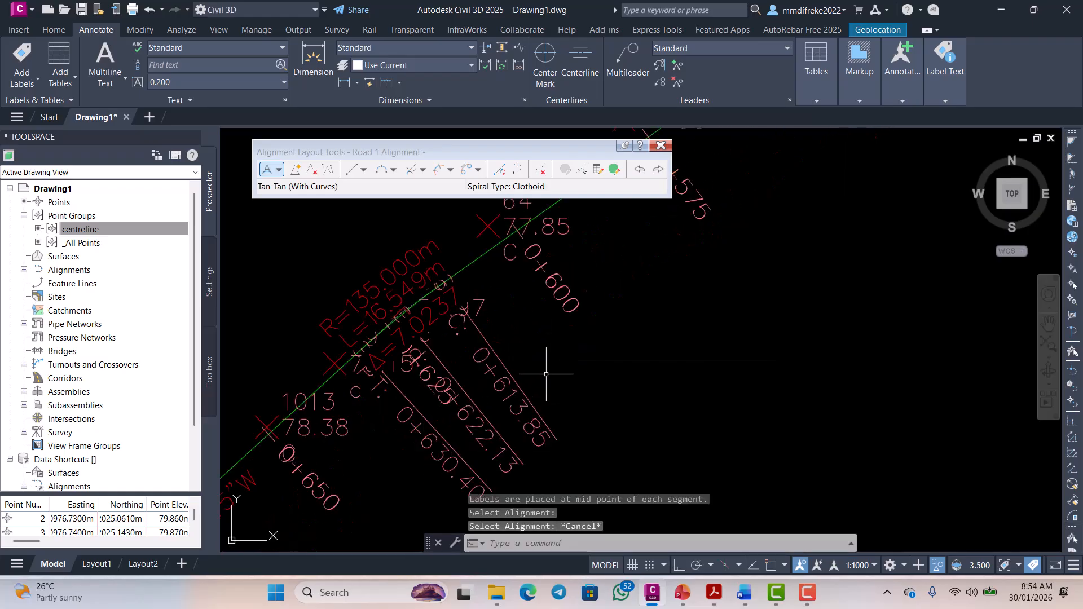
# - Examine the curve and tangent segment labels along the alignment's southern curves down to its end
pyautogui.scroll(-5, 505, 370)
pyautogui.scroll(-3, 497, 395)
pyautogui.scroll(9, 485, 327)
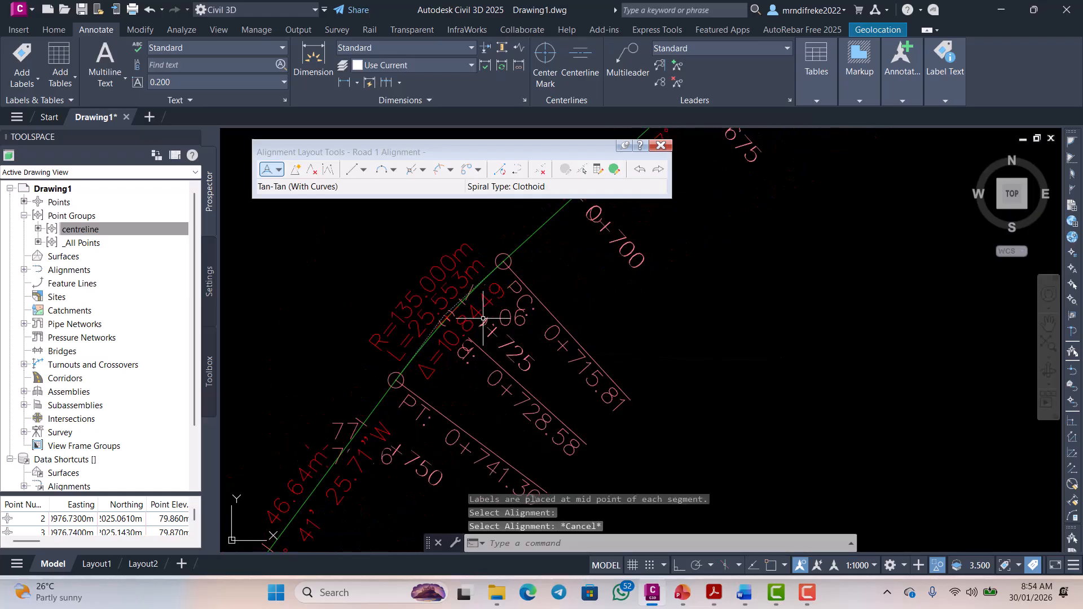
pyautogui.scroll(-6, 454, 350)
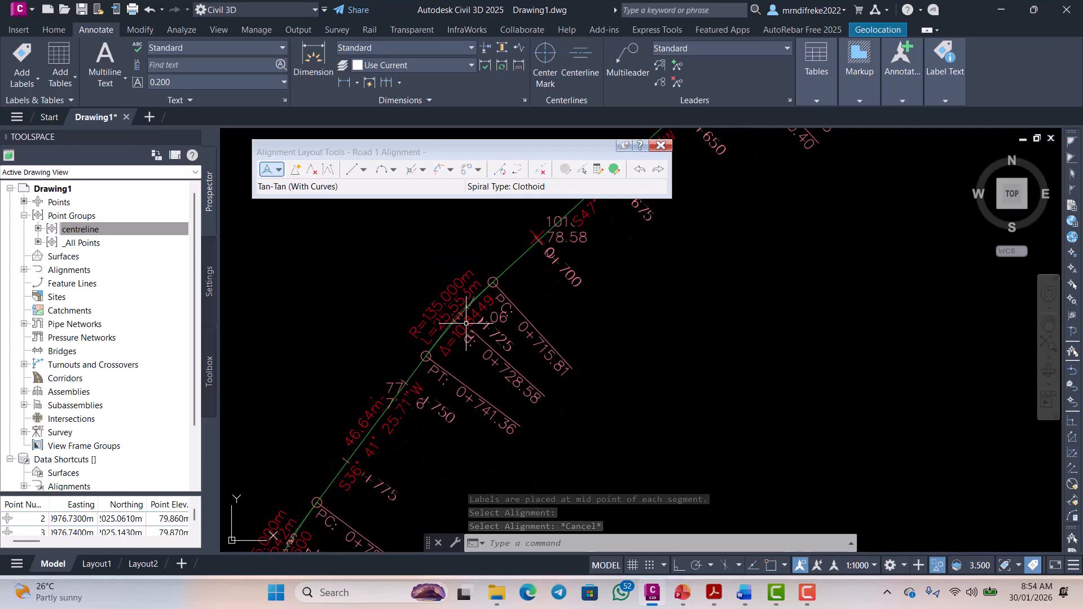
pyautogui.scroll(5, 449, 364)
pyautogui.scroll(-5, 435, 308)
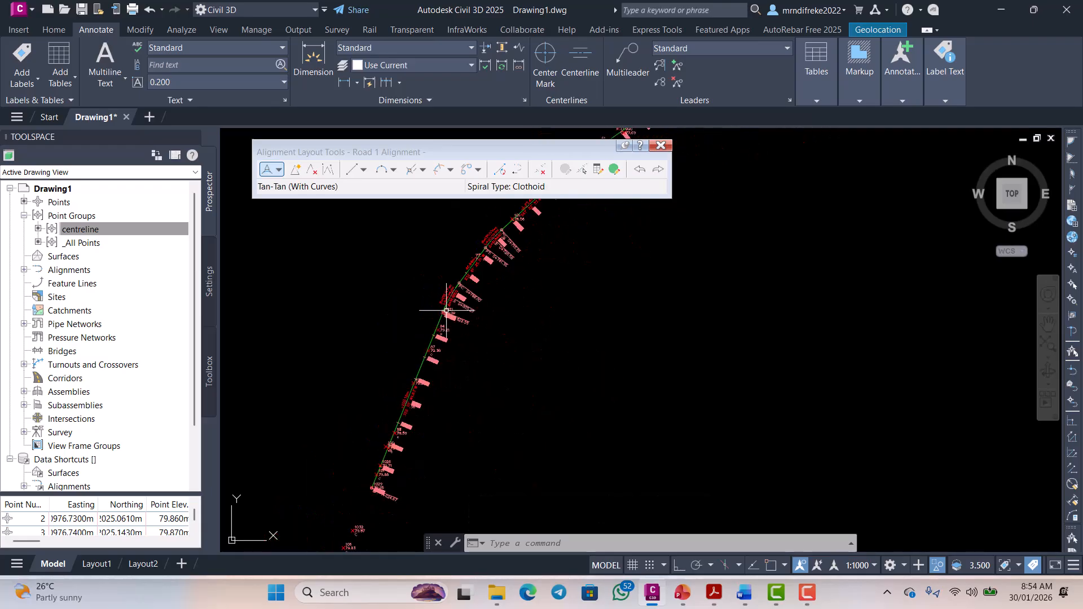
pyautogui.scroll(2, 469, 360)
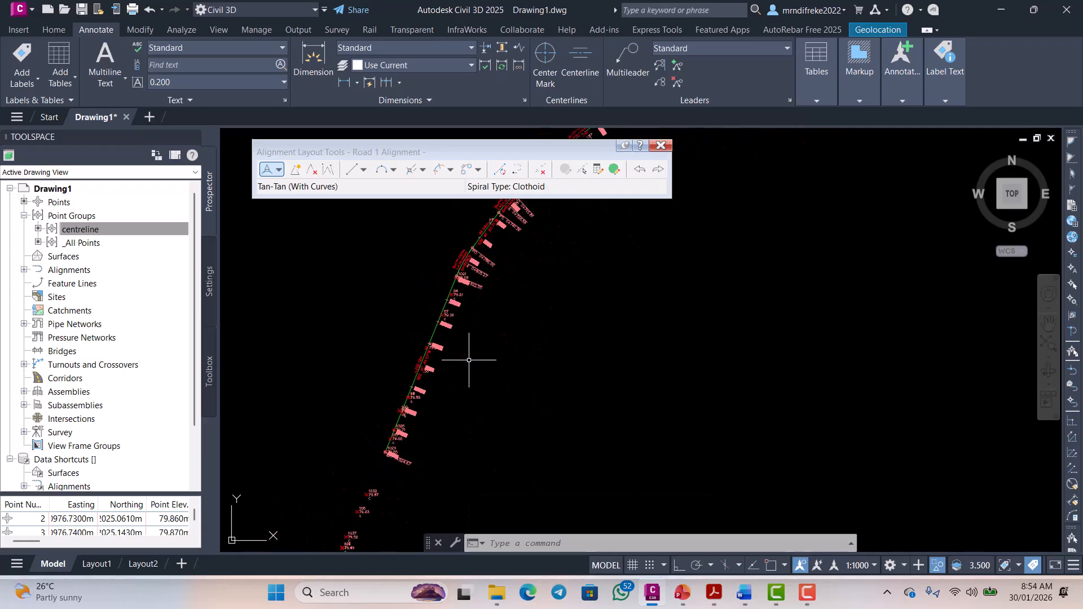
# - Switch to the 260122 MY HIGHWAY EBOOK document in Word and review Table 10 on minimum radius by design speed and maximum e%
pyautogui.click(733, 593)
pyautogui.scroll(-15, 578, 360)
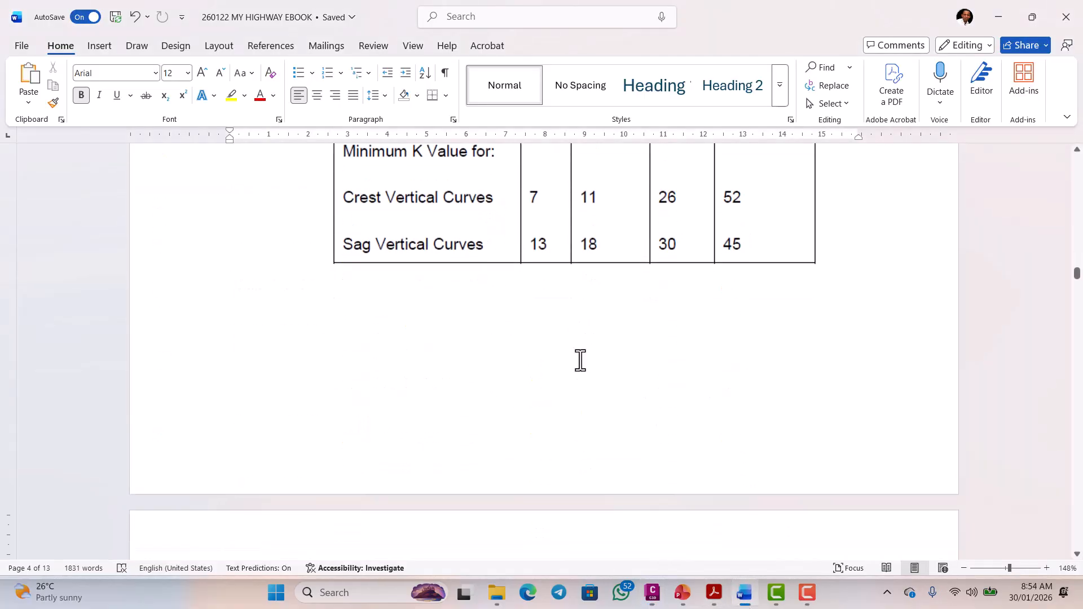
pyautogui.scroll(-7, 579, 357)
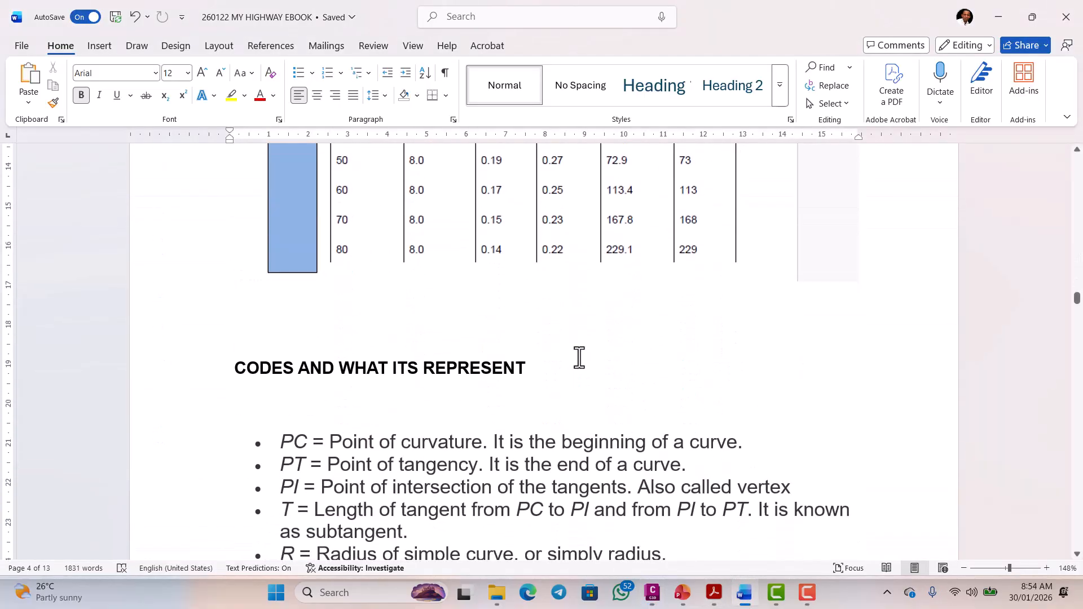
pyautogui.scroll(8, 579, 356)
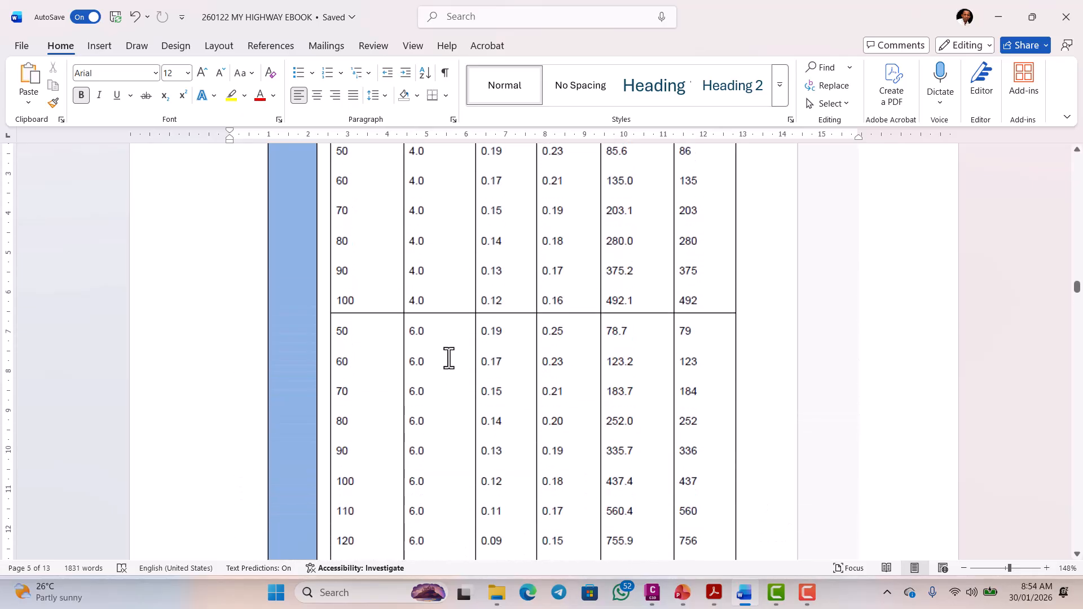
pyautogui.scroll(3, 449, 358)
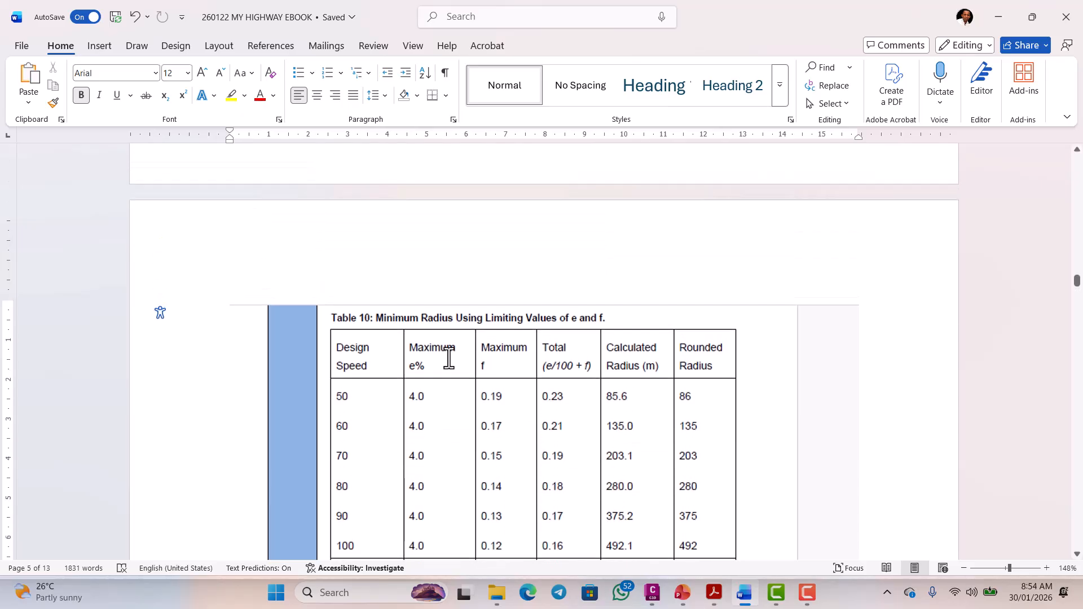
pyautogui.scroll(-5, 449, 358)
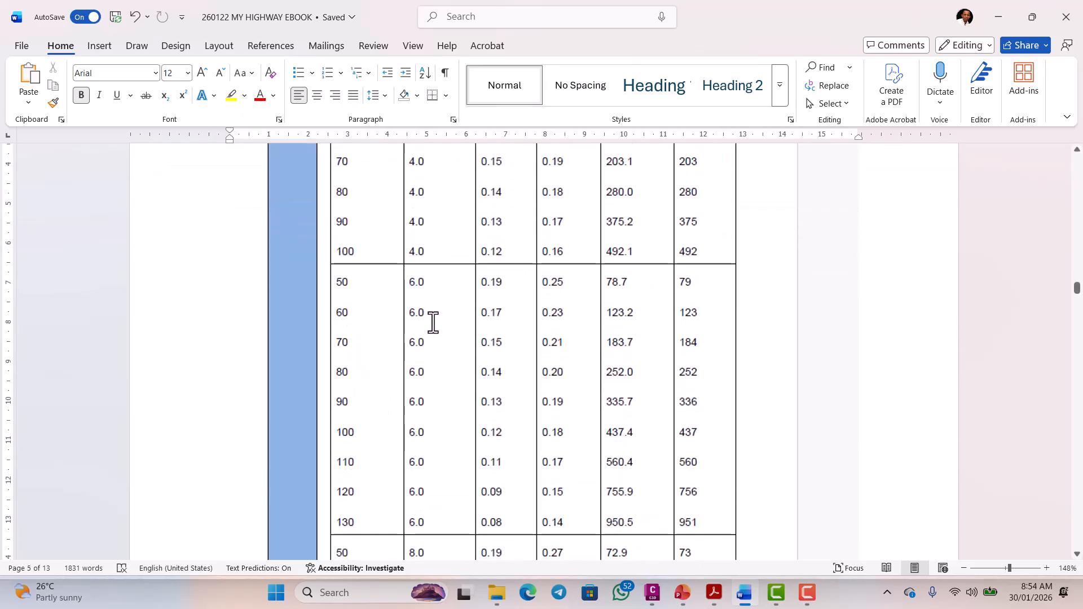
pyautogui.scroll(5, 421, 305)
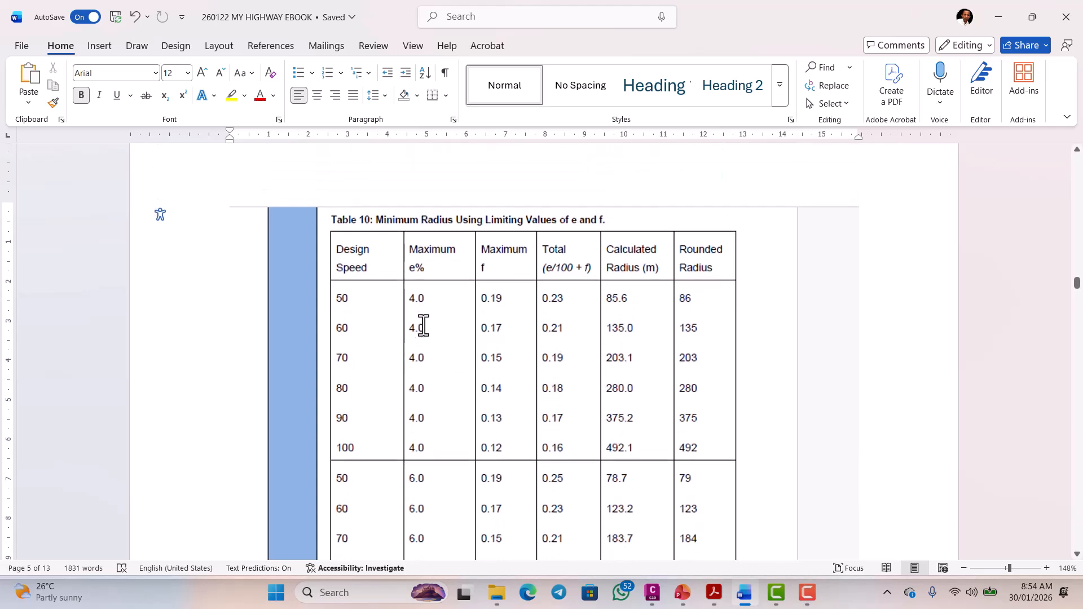
pyautogui.scroll(-5, 423, 326)
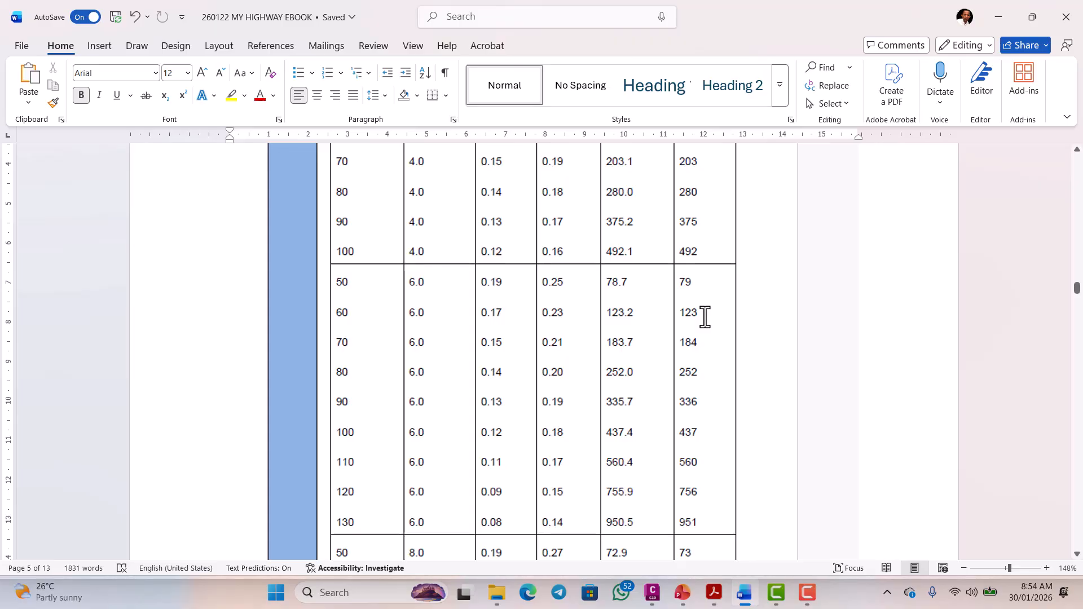
pyautogui.scroll(5, 346, 322)
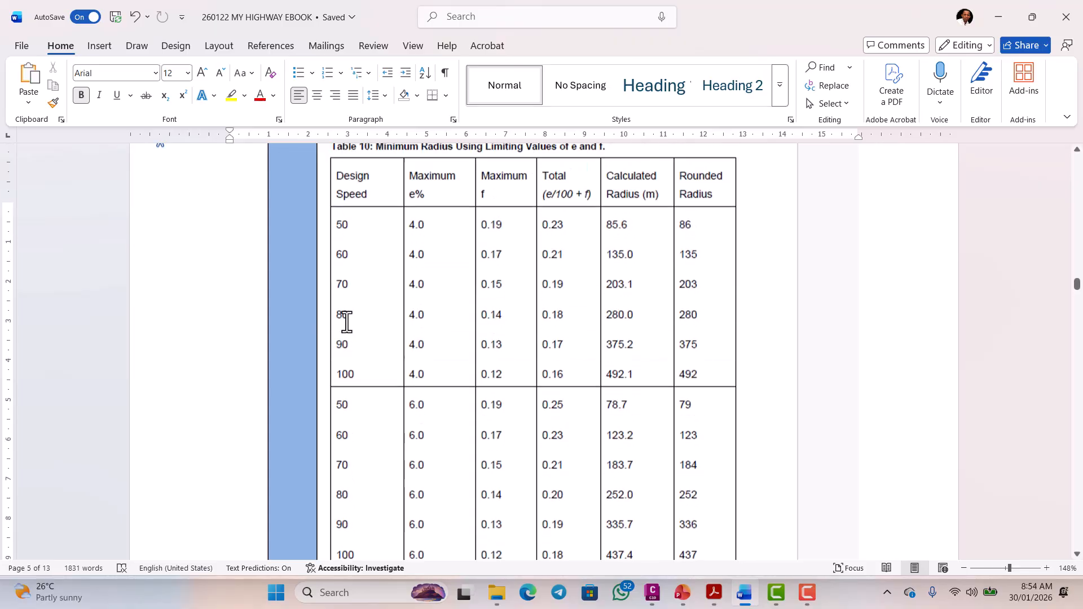
pyautogui.scroll(-5, 346, 322)
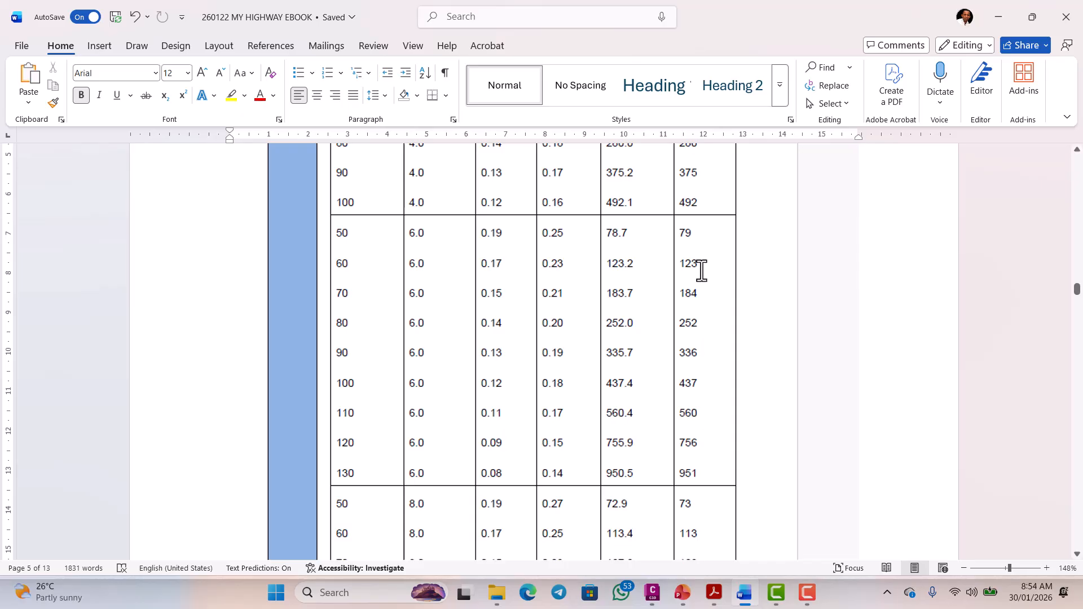
# - Switch back to Civil 3D and move the curve label near station 0+800 clear of the alignment on its west side
pyautogui.click(653, 593)
pyautogui.scroll(10, 491, 305)
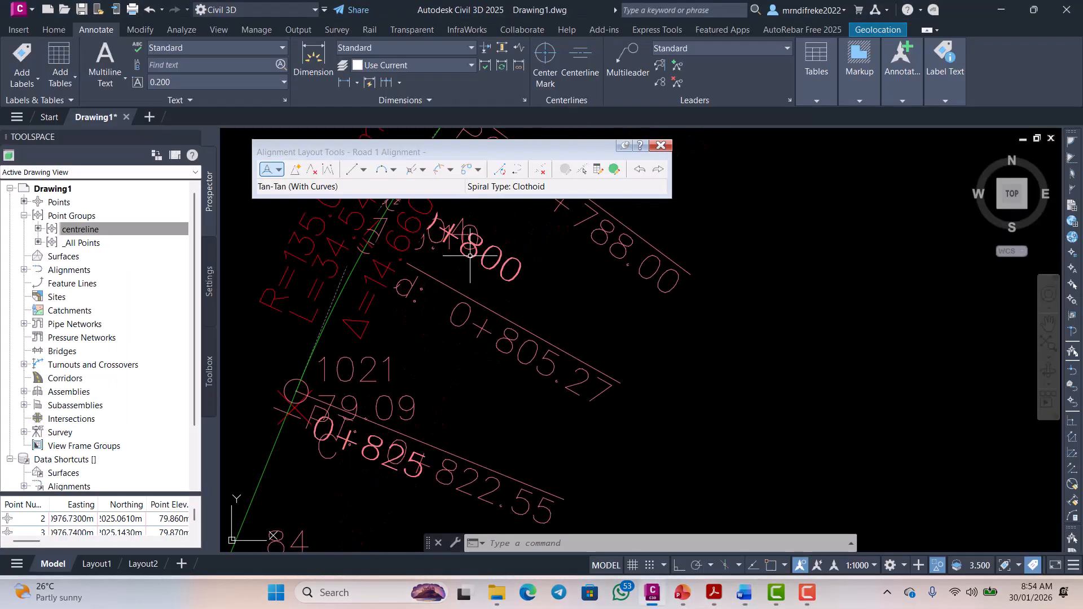
pyautogui.scroll(-1, 400, 308)
pyautogui.scroll(1, 429, 304)
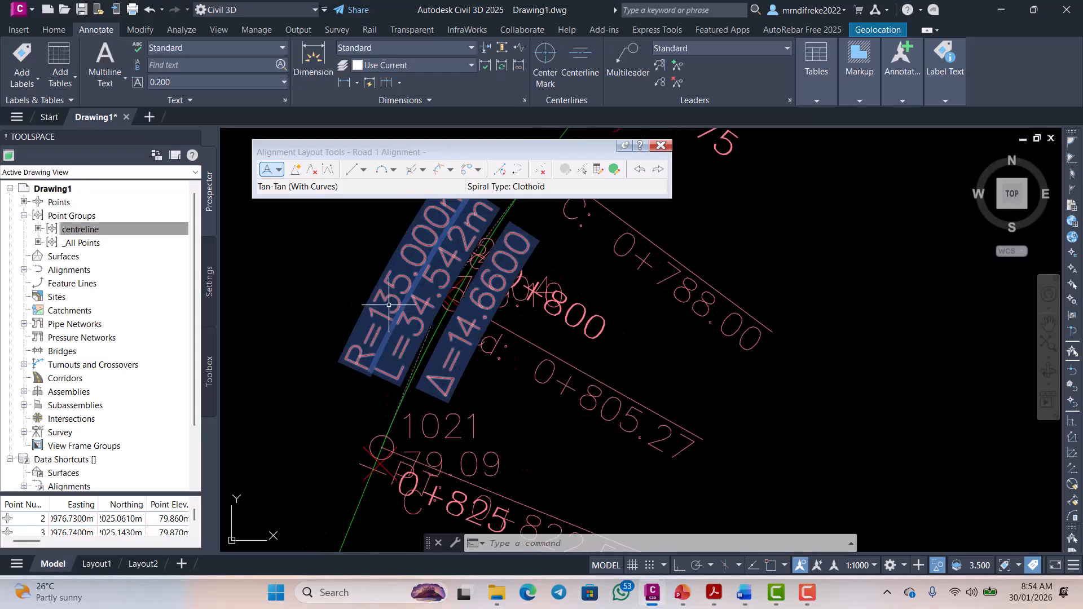
pyautogui.click(455, 299)
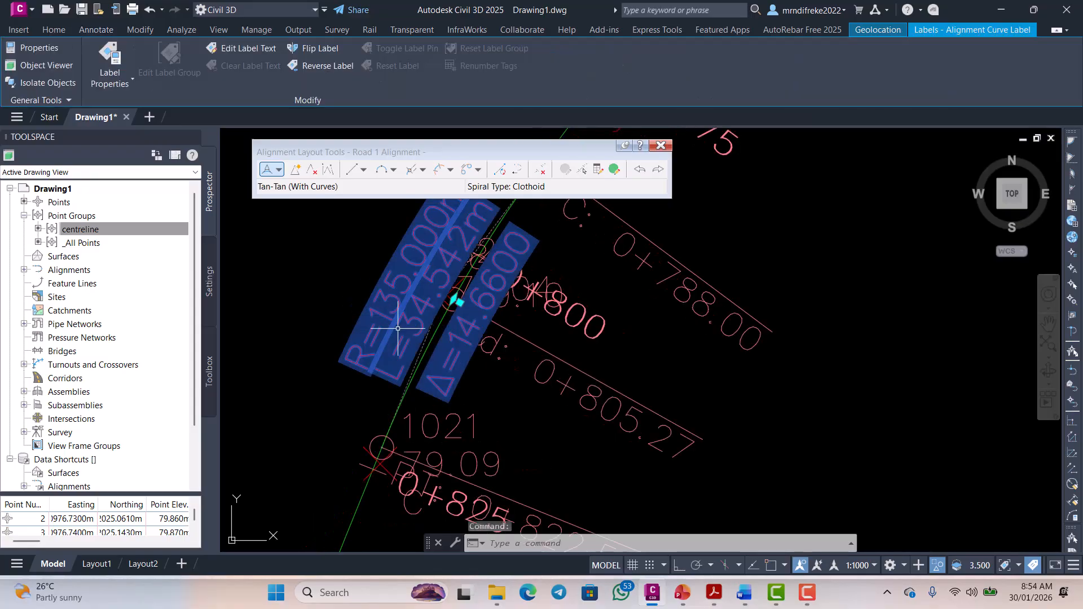
pyautogui.click(459, 302)
pyautogui.scroll(-1, 446, 310)
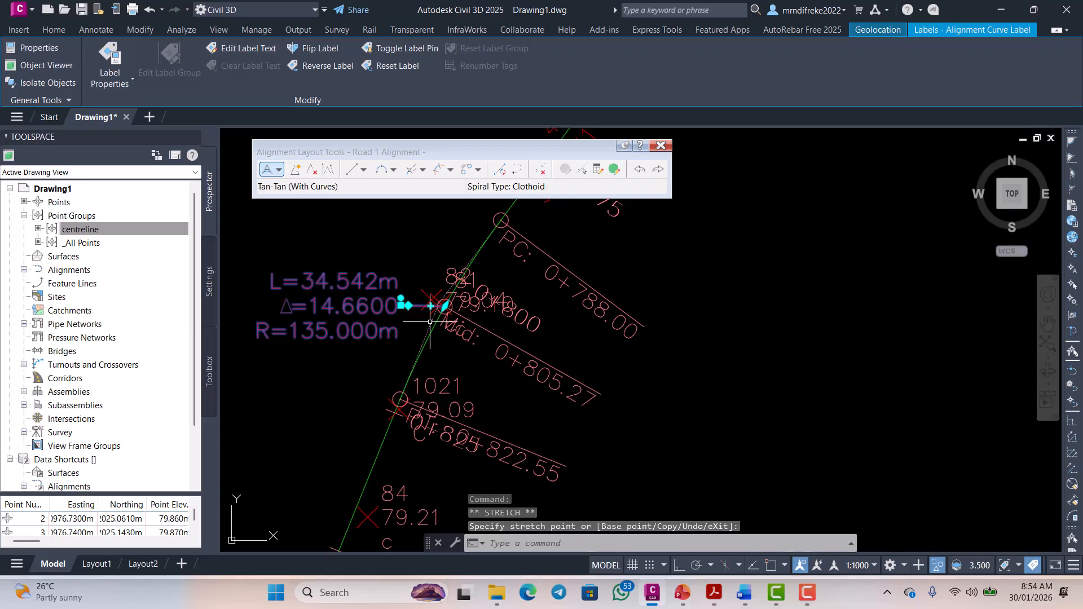
pyautogui.press('Escape')
# - Move the curve label near station 0+725 clear of the alignment on its west side
pyautogui.scroll(-4, 435, 319)
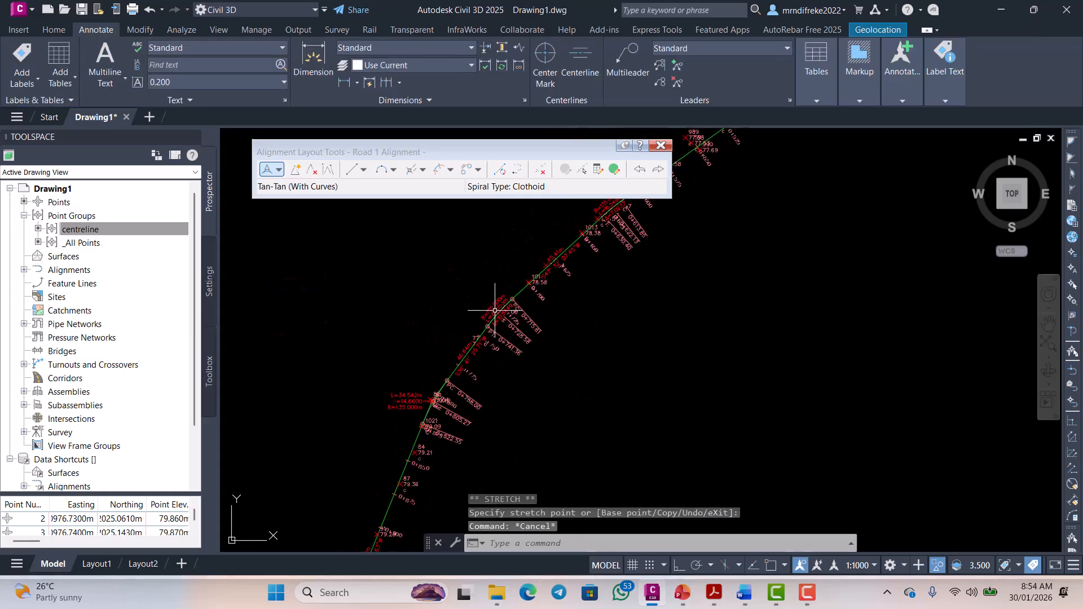
pyautogui.scroll(4, 492, 308)
pyautogui.click(519, 307)
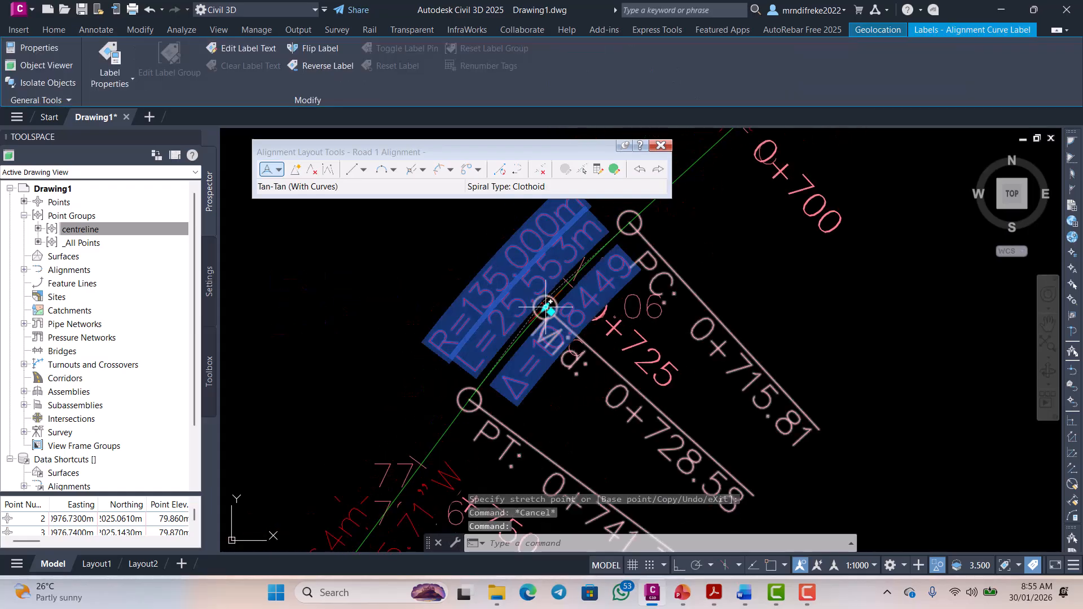
pyautogui.click(546, 308)
pyautogui.scroll(-2, 532, 360)
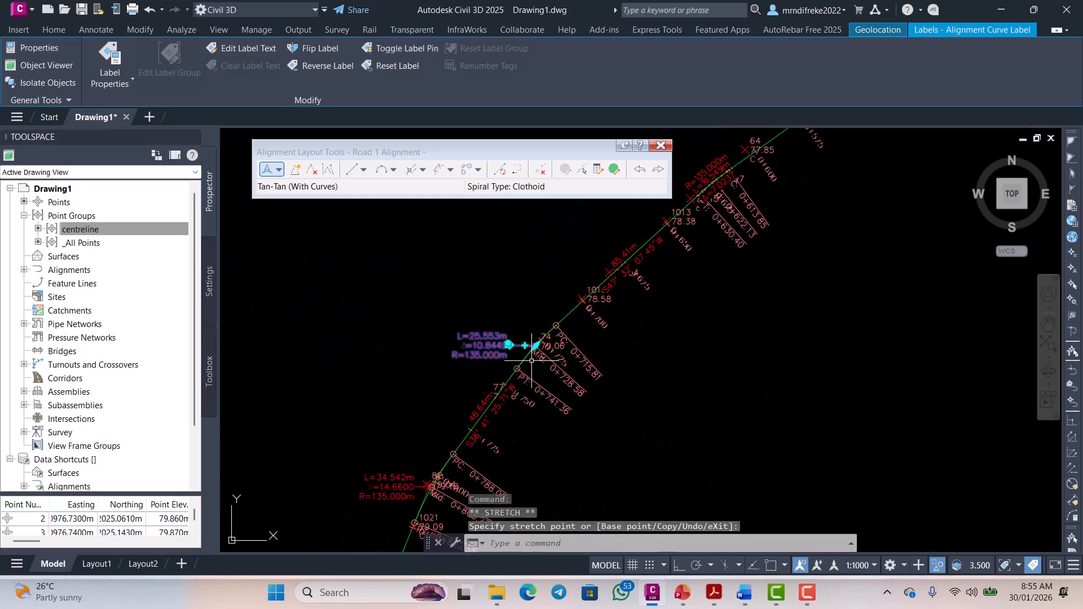
# - Move the curve label near station 0+625 to the alignment's west side and deselect the labels
pyautogui.scroll(5, 527, 316)
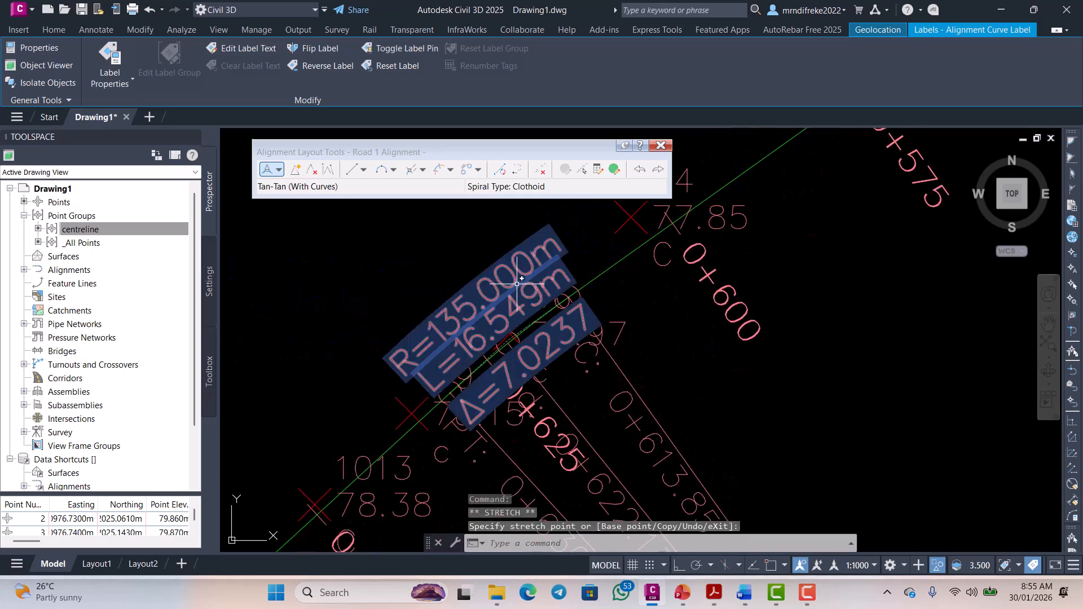
pyautogui.click(517, 284)
pyautogui.click(510, 344)
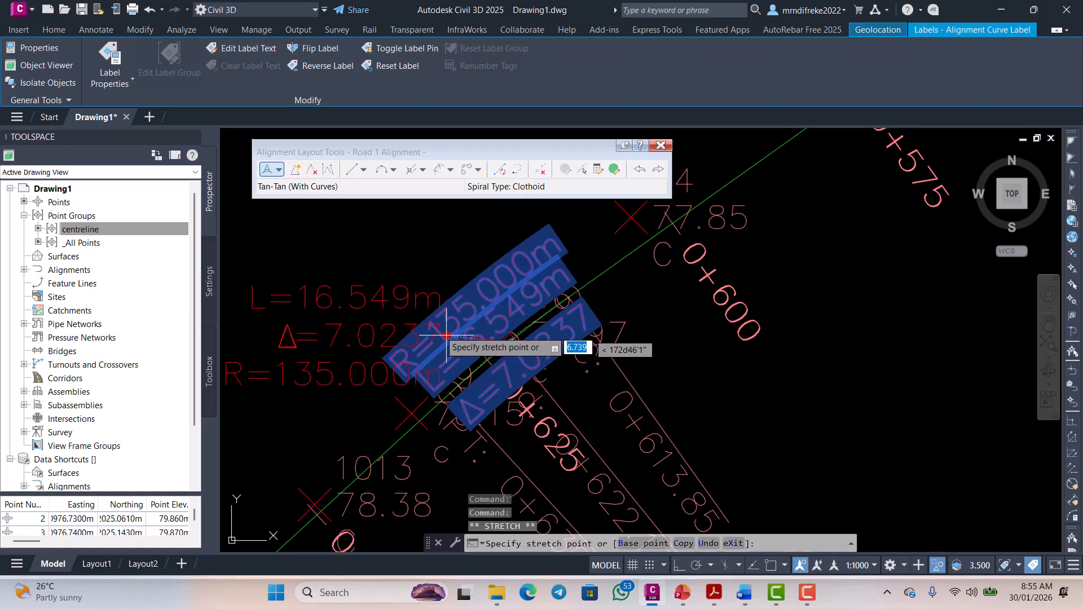
pyautogui.scroll(-5, 508, 342)
pyautogui.press('Escape')
pyautogui.press('Escape')
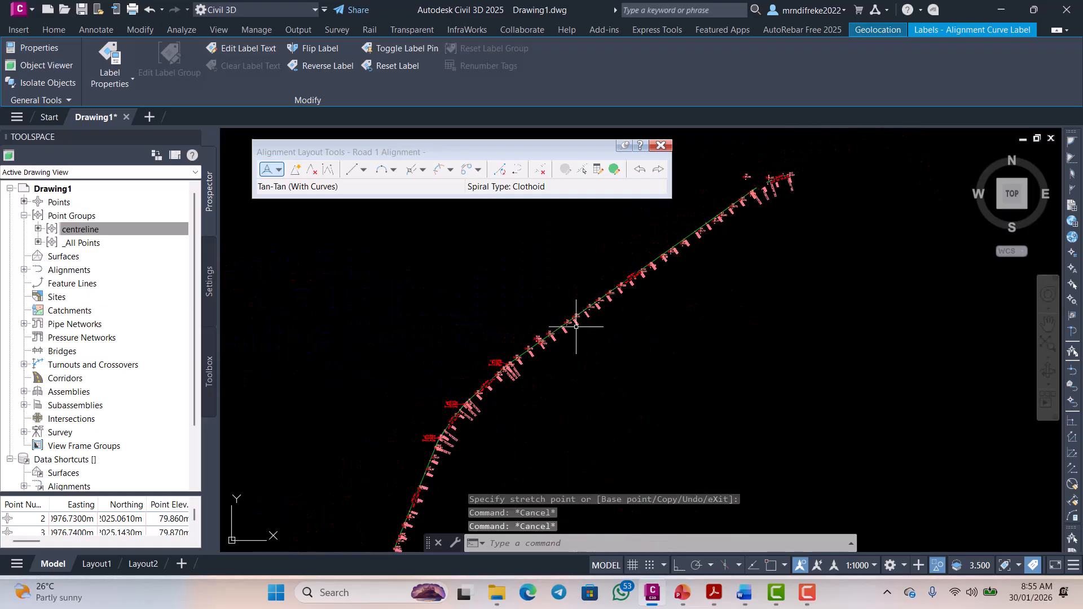
# - Delete the bearing and distance label of the long tangent near station 0+350
pyautogui.scroll(8, 582, 307)
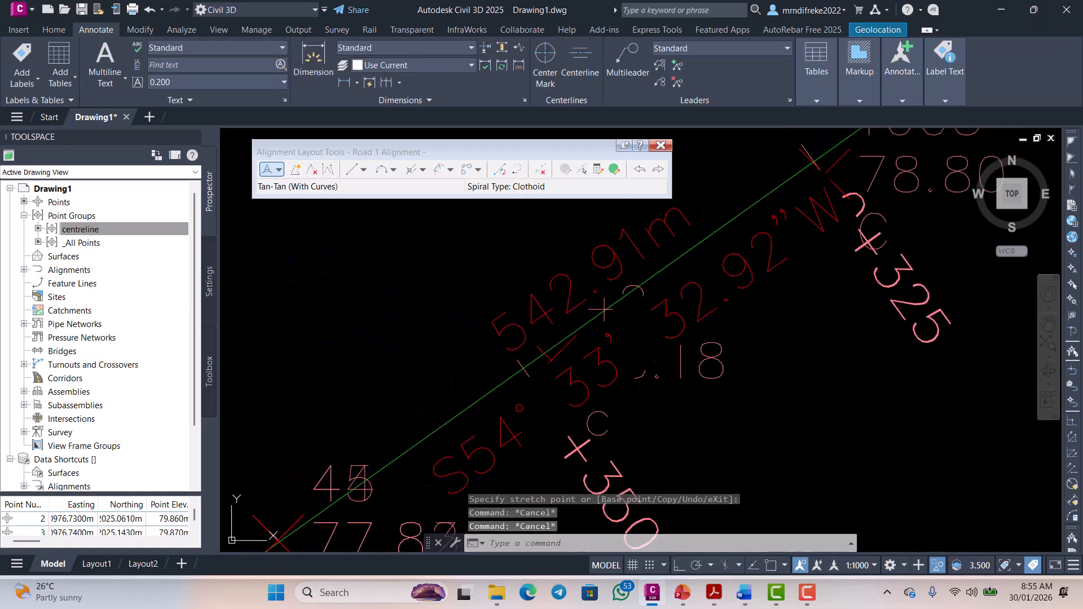
pyautogui.click(623, 267)
pyautogui.click(593, 251)
pyautogui.press('Delete')
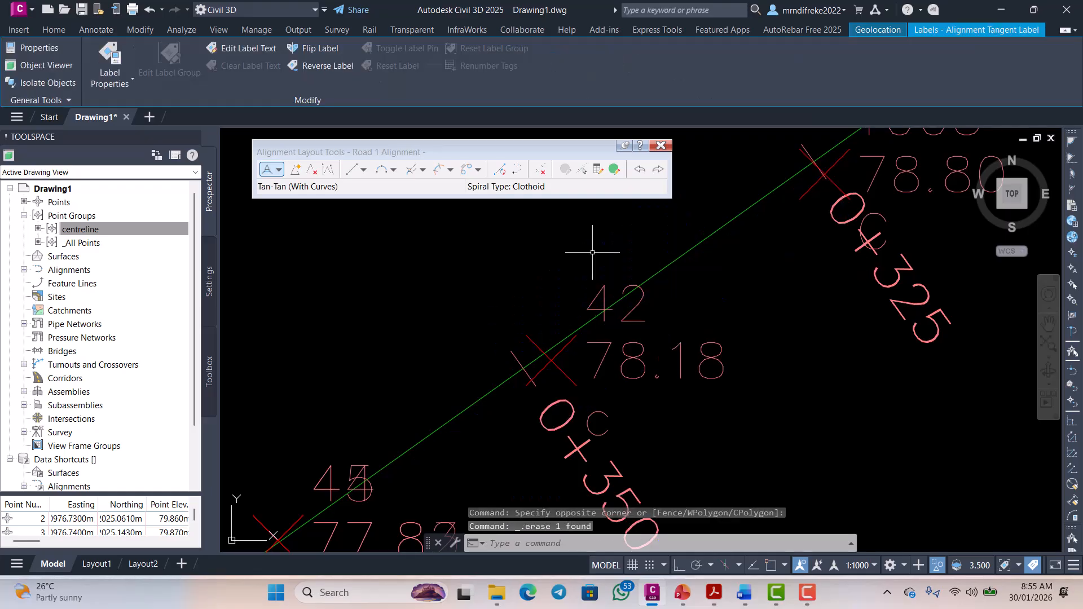
pyautogui.scroll(-6, 600, 313)
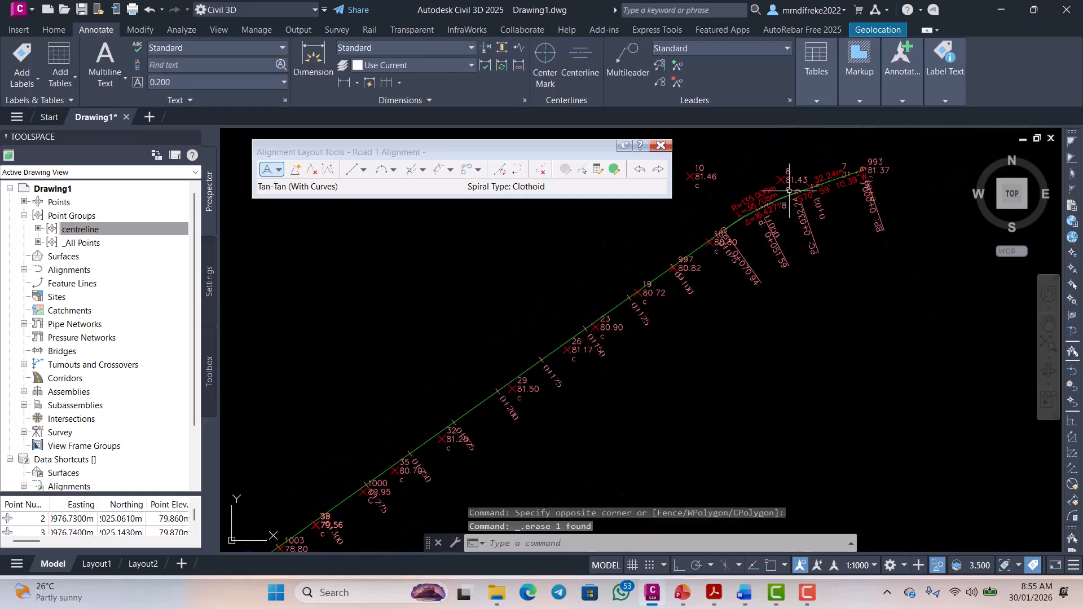
# - Move the curve label near station 0+050 clear of the alignment on its northwest side and deselect it
pyautogui.scroll(10, 728, 243)
pyautogui.click(754, 326)
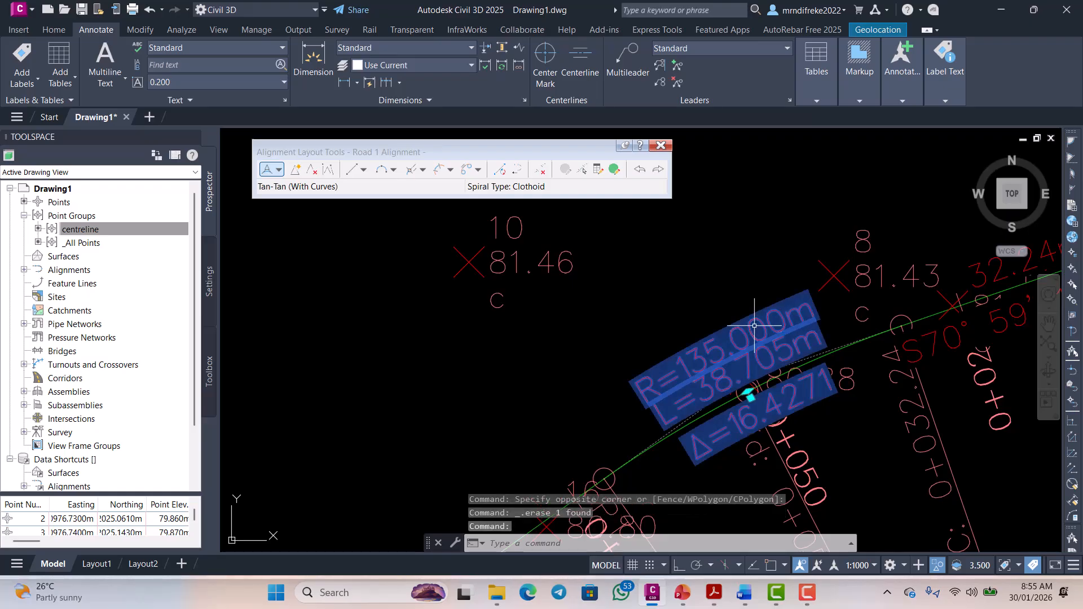
pyautogui.click(751, 398)
pyautogui.click(671, 337)
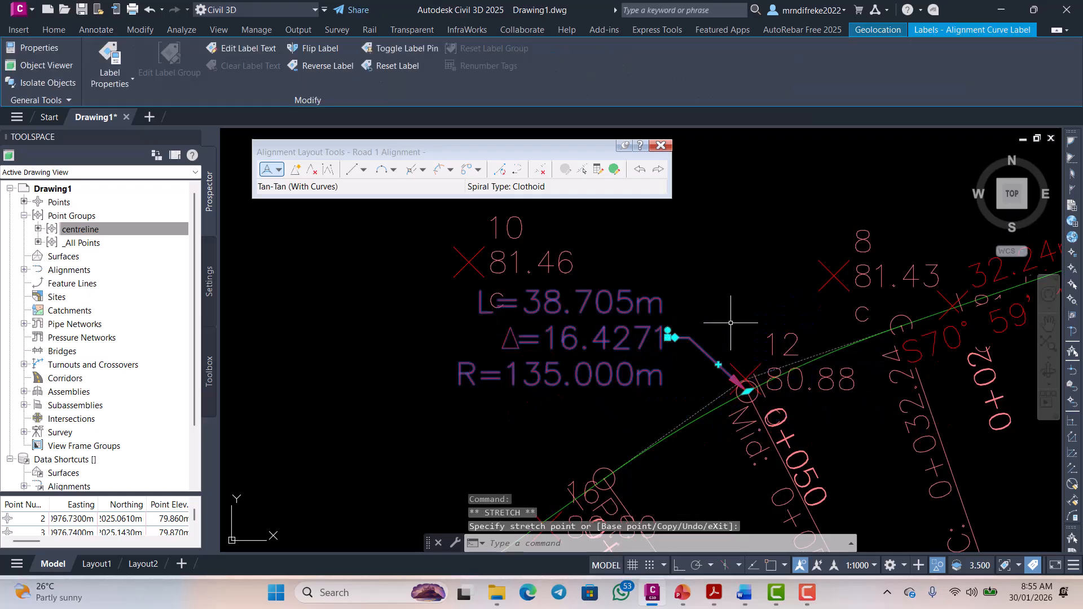
pyautogui.scroll(-6, 798, 309)
pyautogui.press('Escape')
# - Examine the curve and geometry point labels along the Road 1 alignment, focusing on the curve near station 0+625
pyautogui.scroll(-8, 768, 317)
pyautogui.scroll(10, 630, 361)
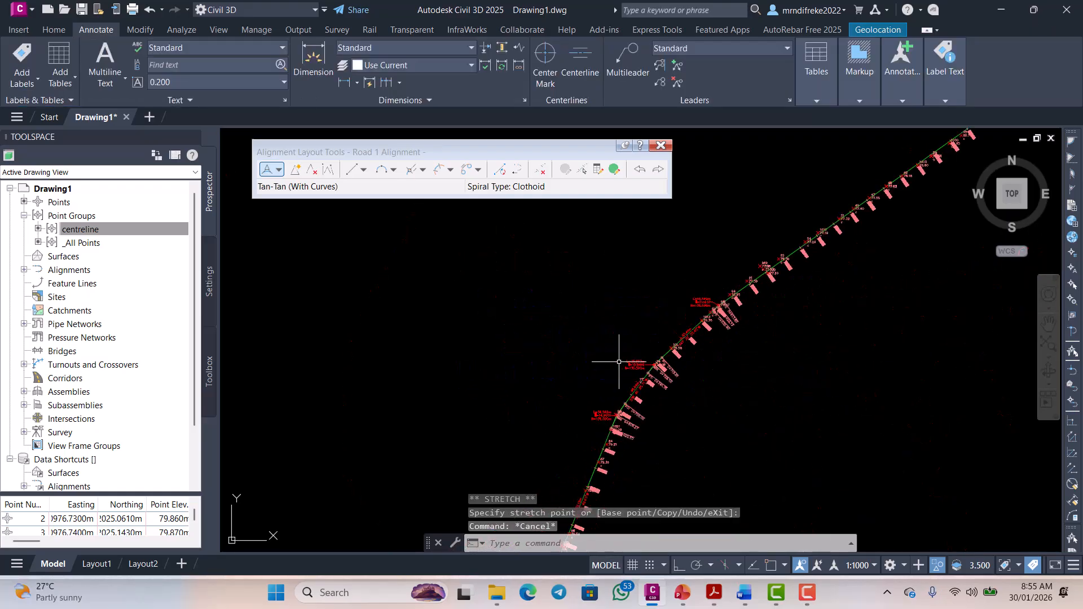
pyautogui.scroll(-2, 692, 310)
pyautogui.scroll(3, 840, 236)
pyautogui.scroll(-4, 790, 248)
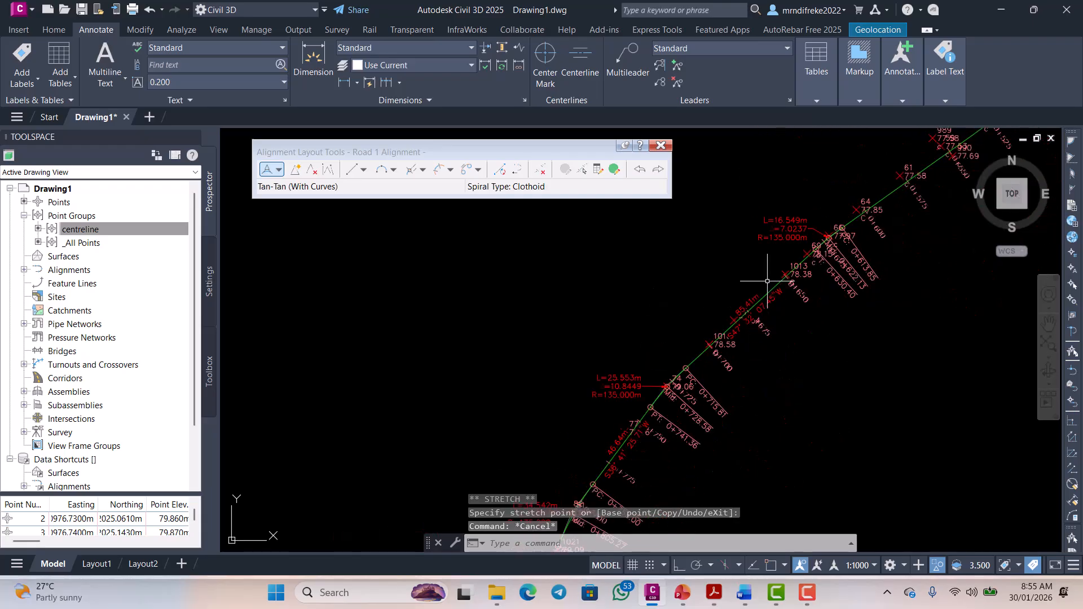
pyautogui.scroll(3, 827, 221)
pyautogui.scroll(3, 824, 254)
pyautogui.scroll(-4, 807, 259)
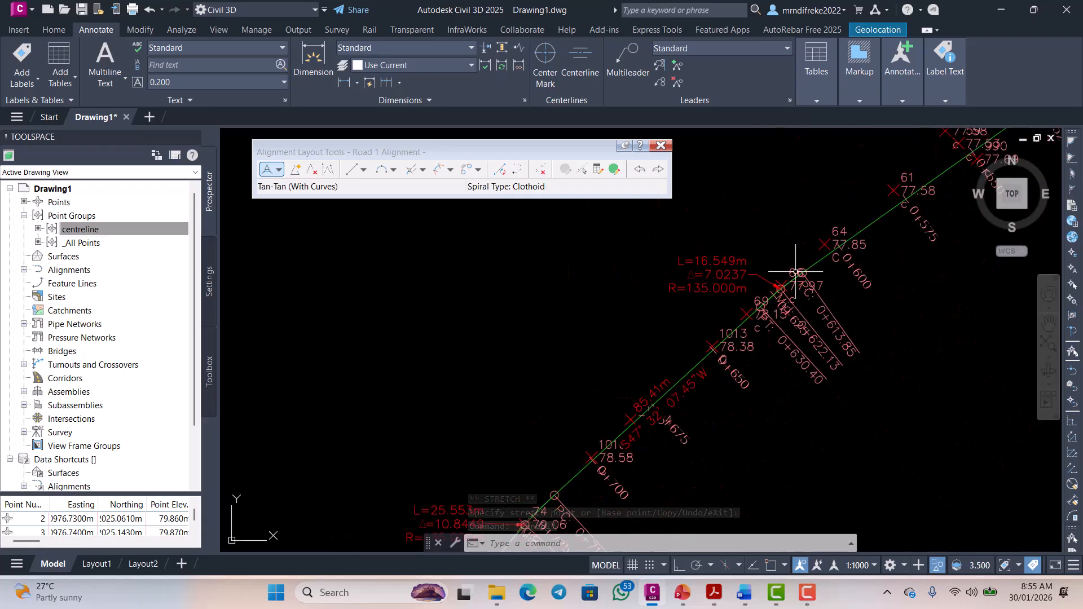
pyautogui.scroll(2, 793, 263)
pyautogui.scroll(1, 821, 257)
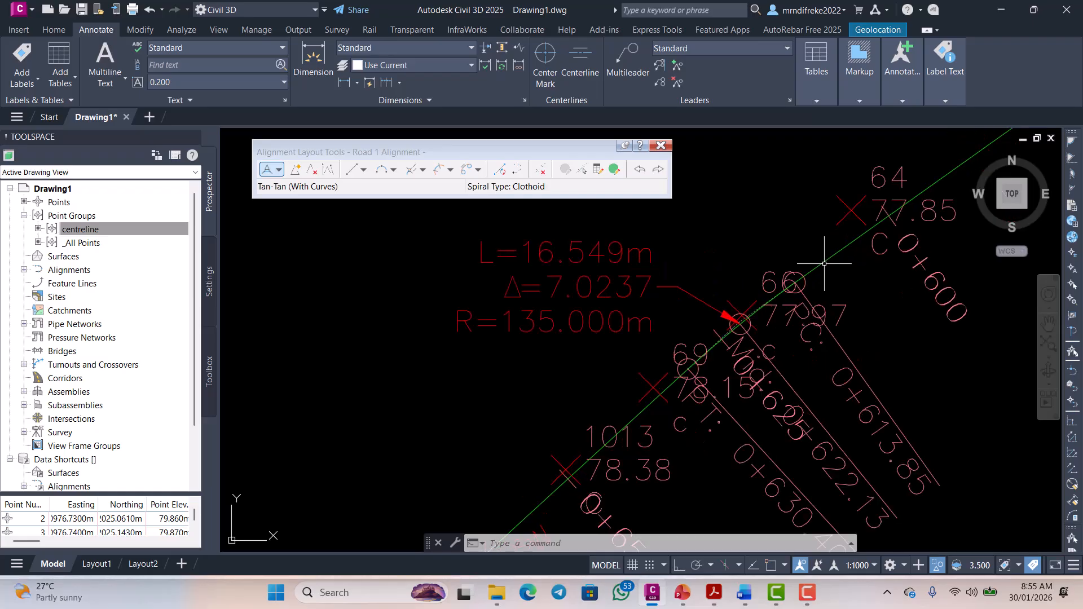
# - Select the Road 1 alignment and inspect its grips at the three curves between stations 0+600 and 0+825
pyautogui.click(728, 333)
pyautogui.scroll(-6, 704, 333)
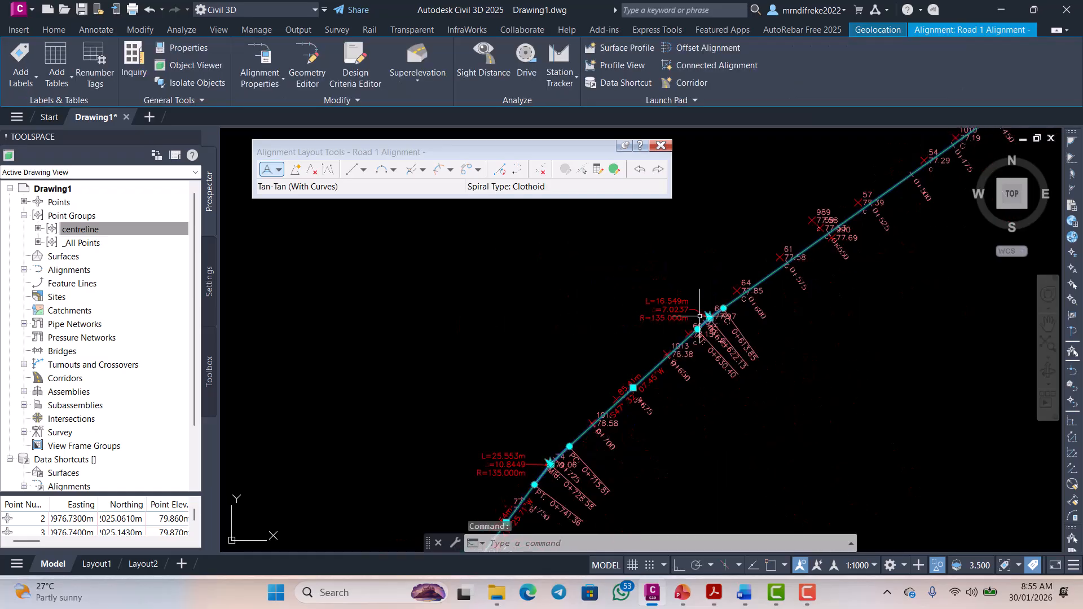
pyautogui.scroll(2, 706, 347)
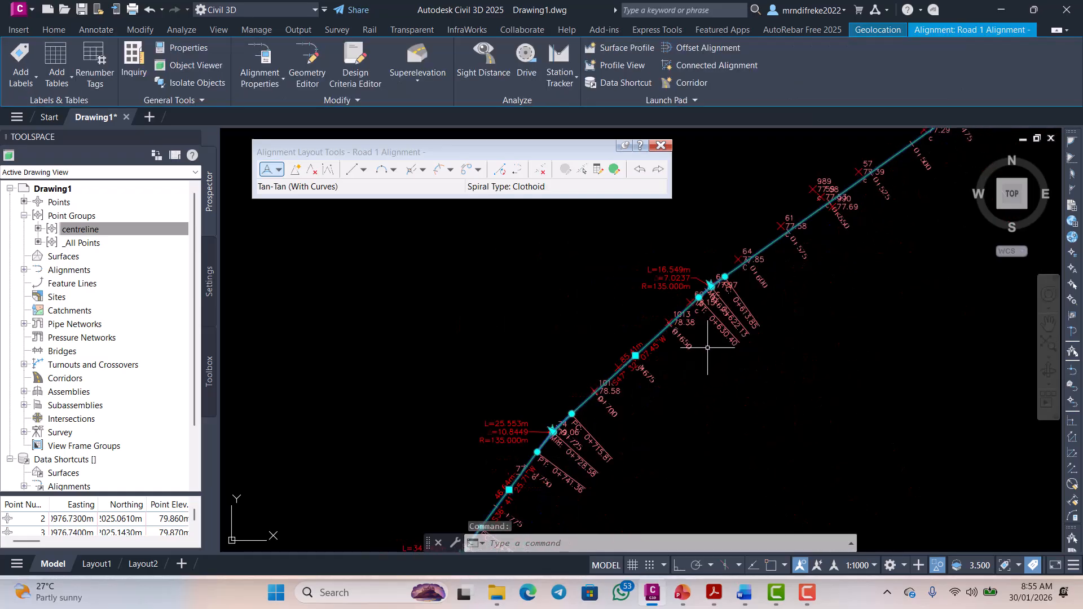
pyautogui.scroll(2, 710, 286)
pyautogui.scroll(-4, 719, 277)
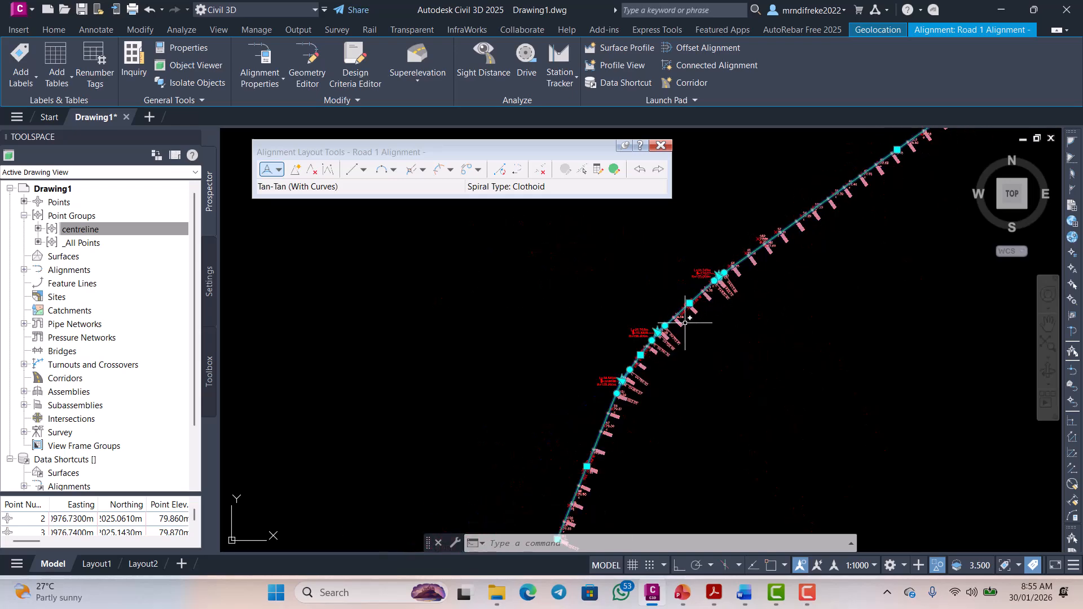
pyautogui.scroll(2, 744, 267)
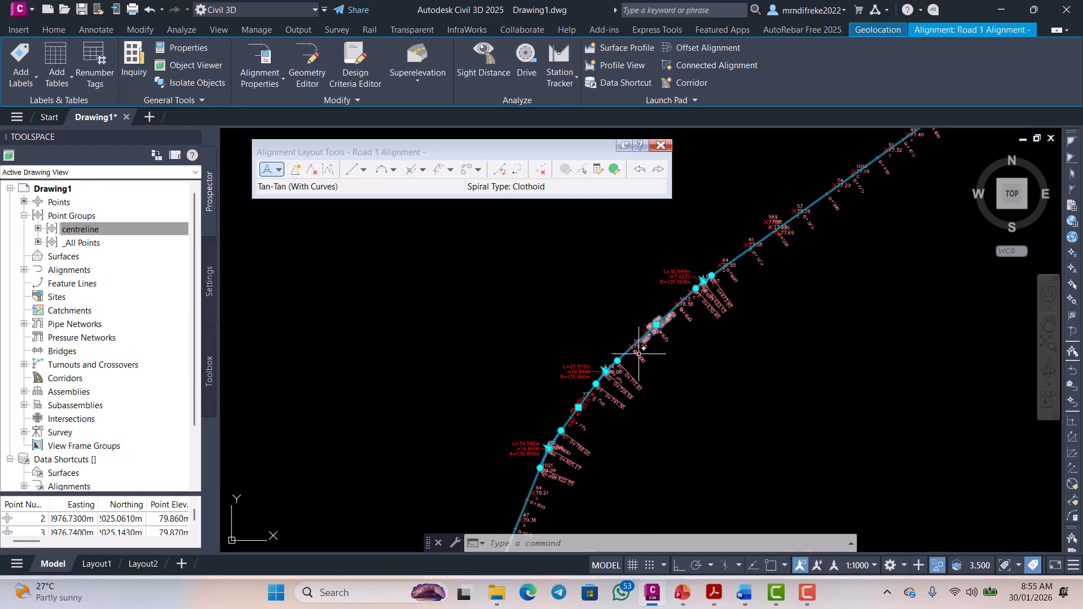
pyautogui.scroll(2, 641, 327)
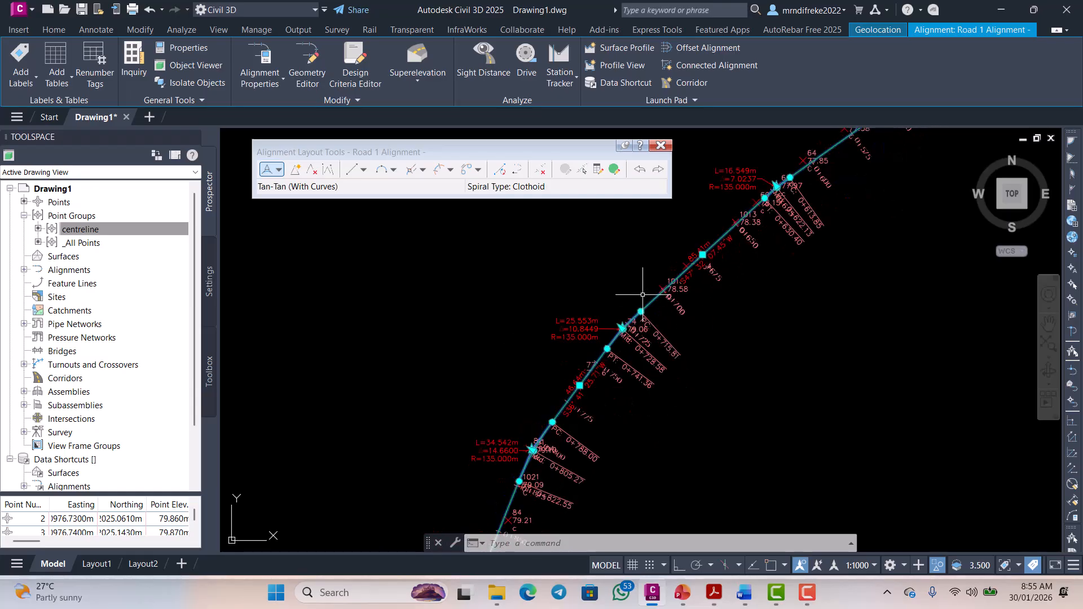
pyautogui.scroll(-2, 618, 346)
pyautogui.scroll(3, 726, 240)
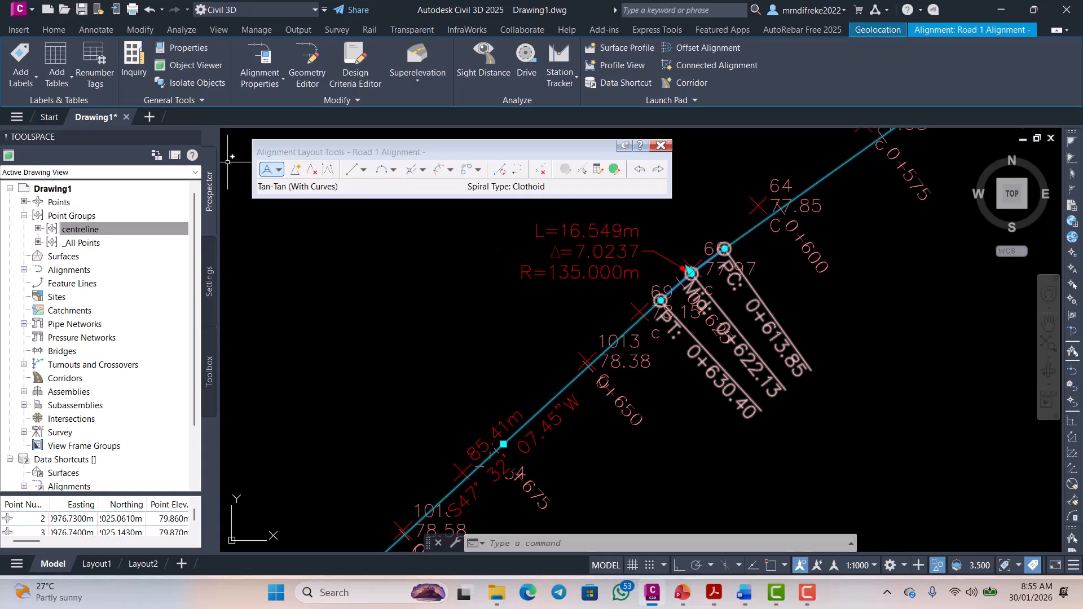
# - Try deleting the alignment's PI at the curve near station 0+625 with Delete PI and inspect the reshaped alignment
pyautogui.click(311, 170)
pyautogui.scroll(4, 764, 219)
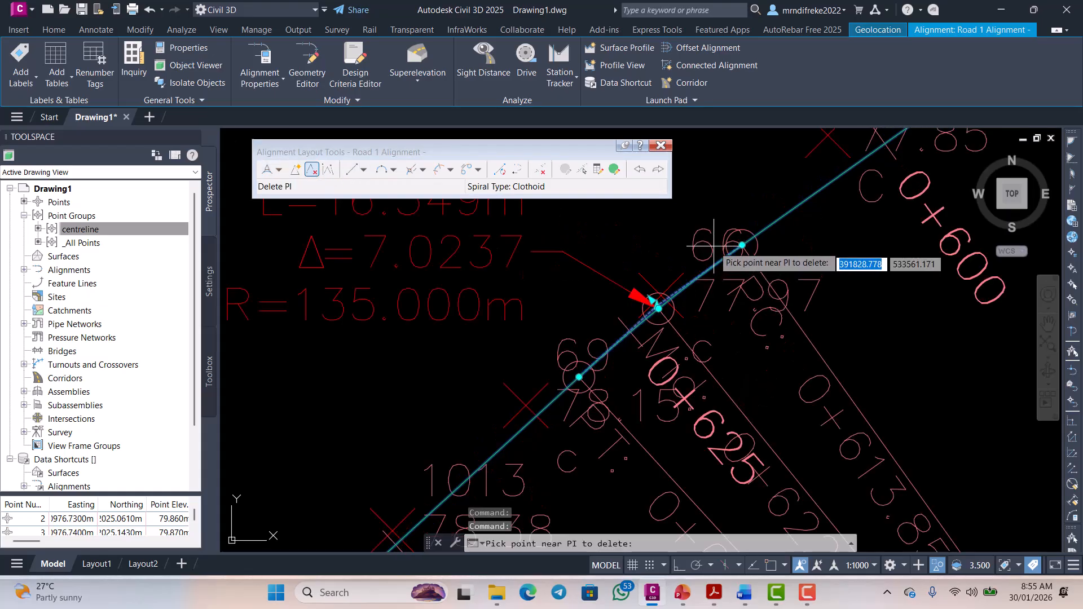
pyautogui.click(761, 220)
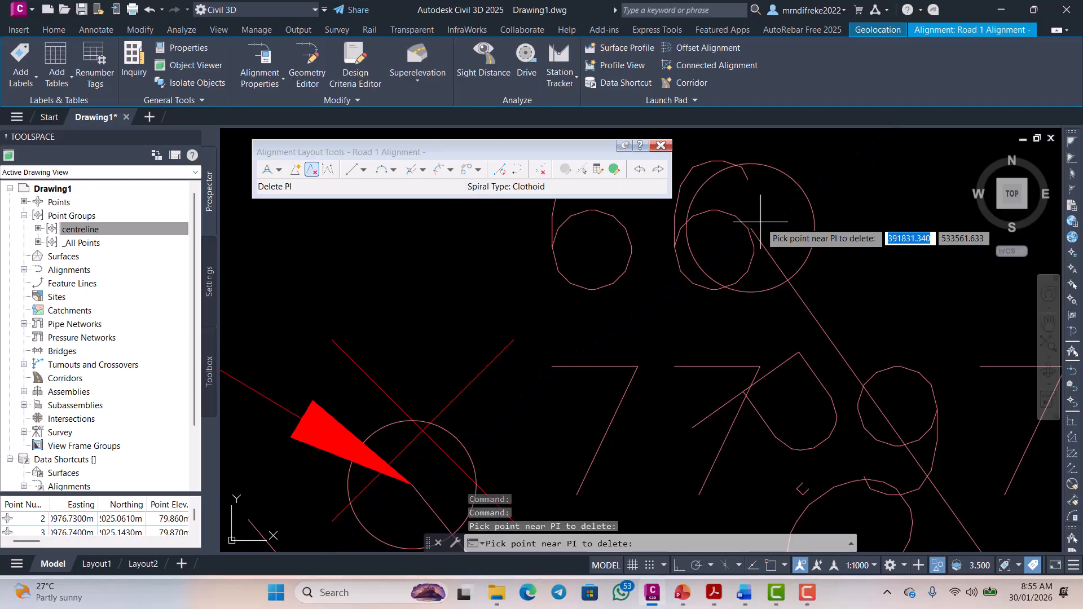
pyautogui.press('Return')
pyautogui.scroll(-5, 760, 222)
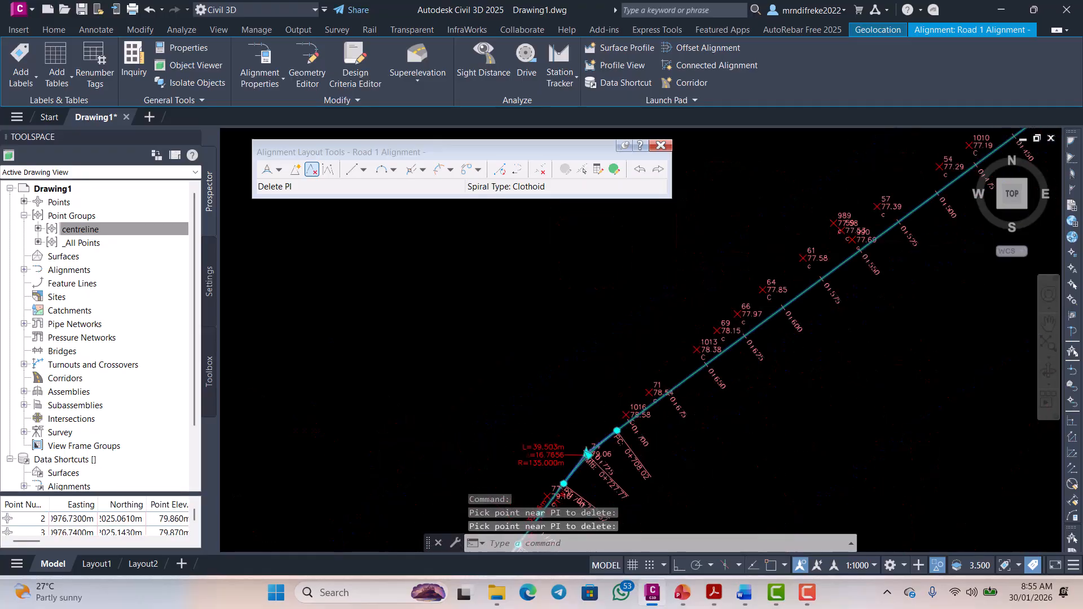
pyautogui.scroll(5, 803, 306)
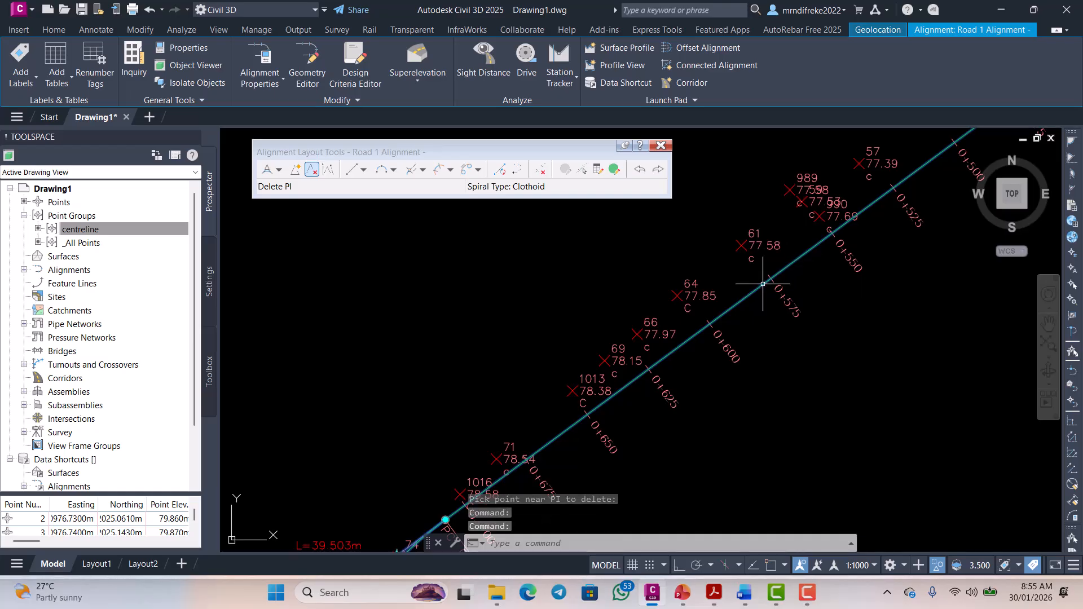
pyautogui.scroll(-5, 758, 293)
pyautogui.scroll(5, 794, 282)
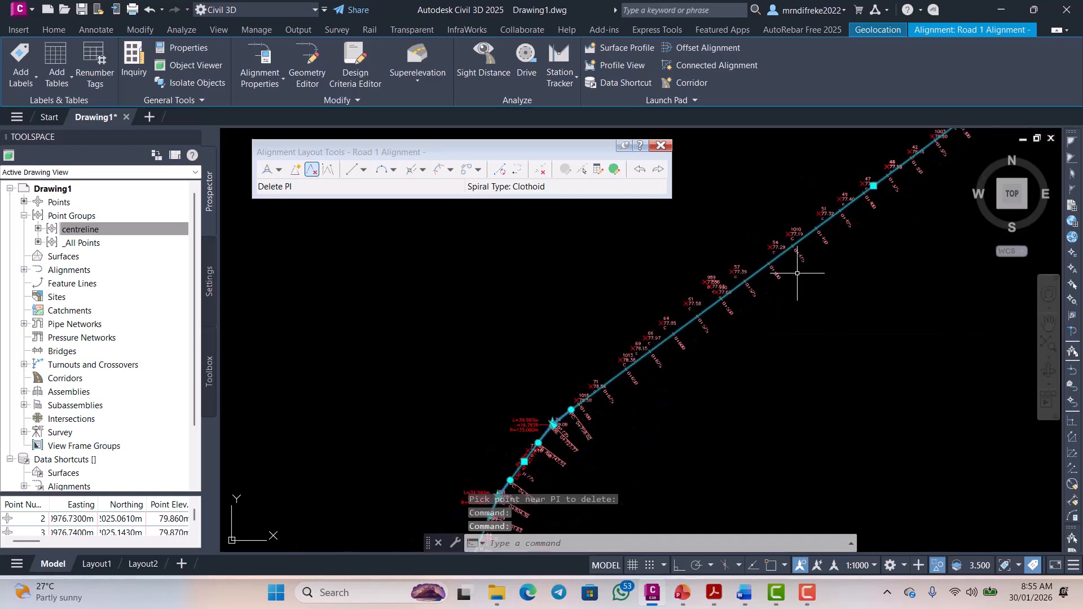
pyautogui.scroll(4, 798, 274)
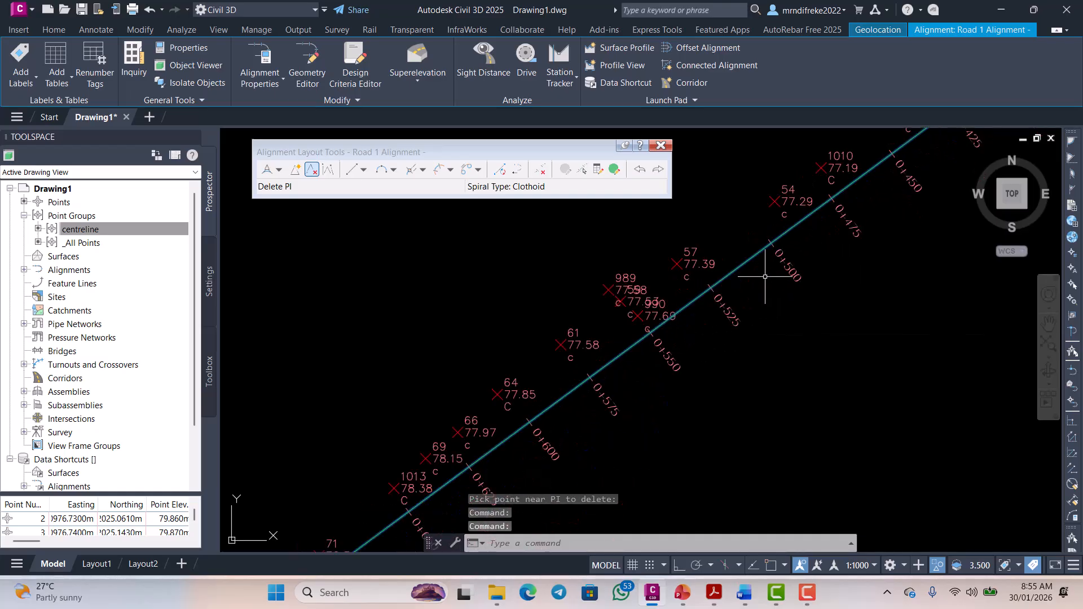
# - Undo the PI deletion at the curve near station 0+625
pyautogui.click(148, 7)
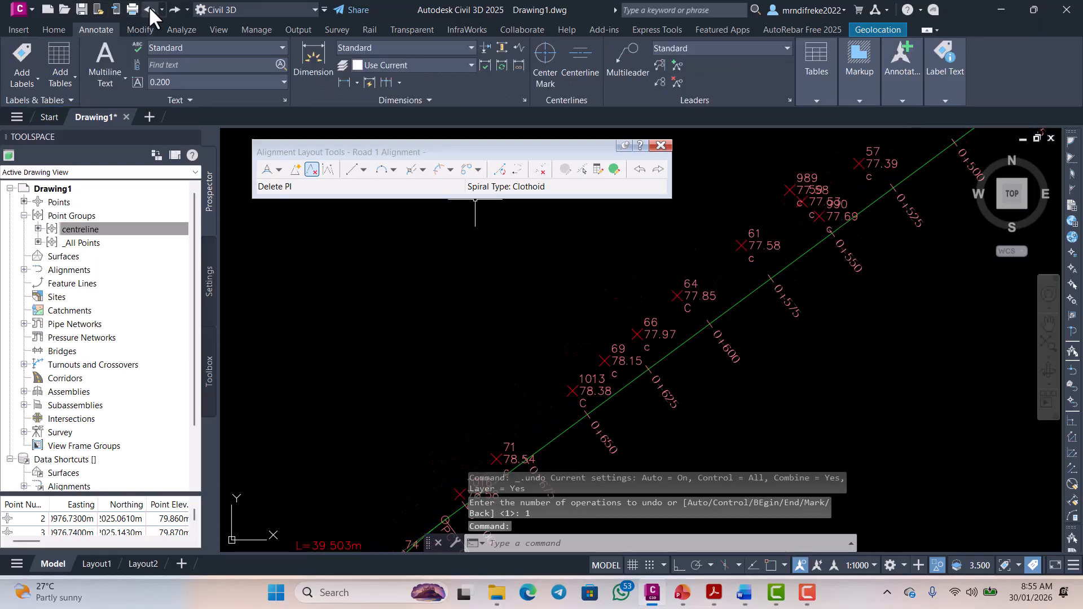
pyautogui.click(149, 7)
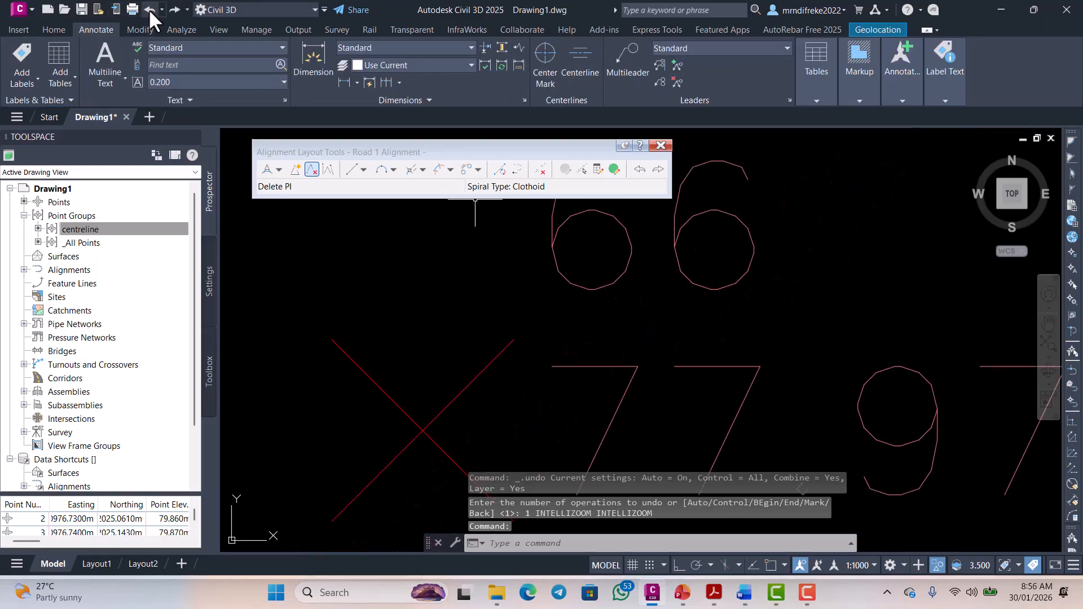
pyautogui.click(149, 9)
pyautogui.scroll(-5, 548, 291)
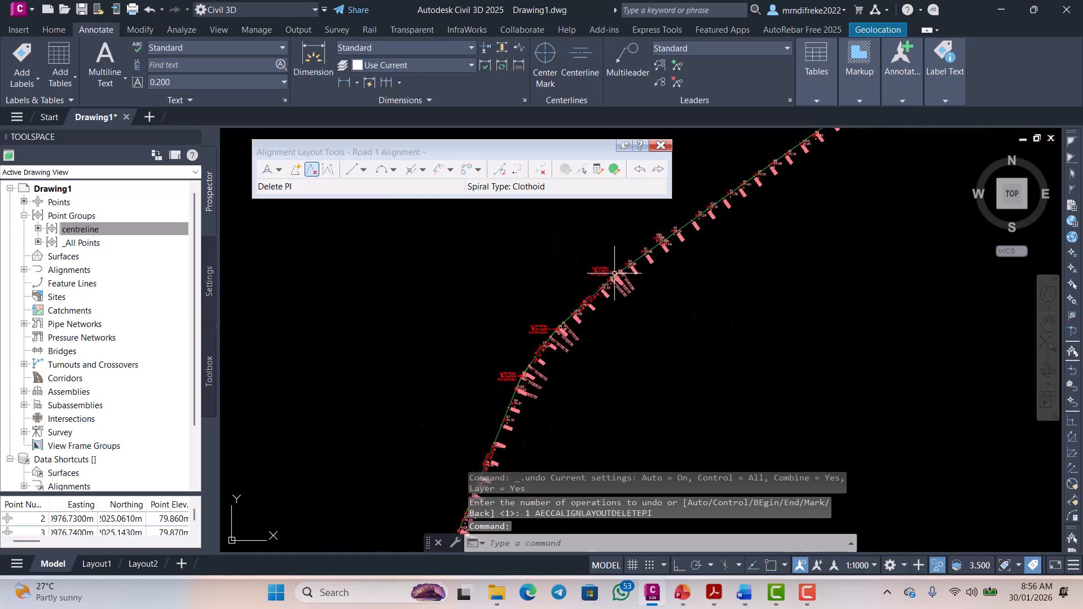
# - Look over the alignment's curves, and switch to PowerPoint to read the slide on three ways to create horizontal alignment
pyautogui.scroll(3, 621, 276)
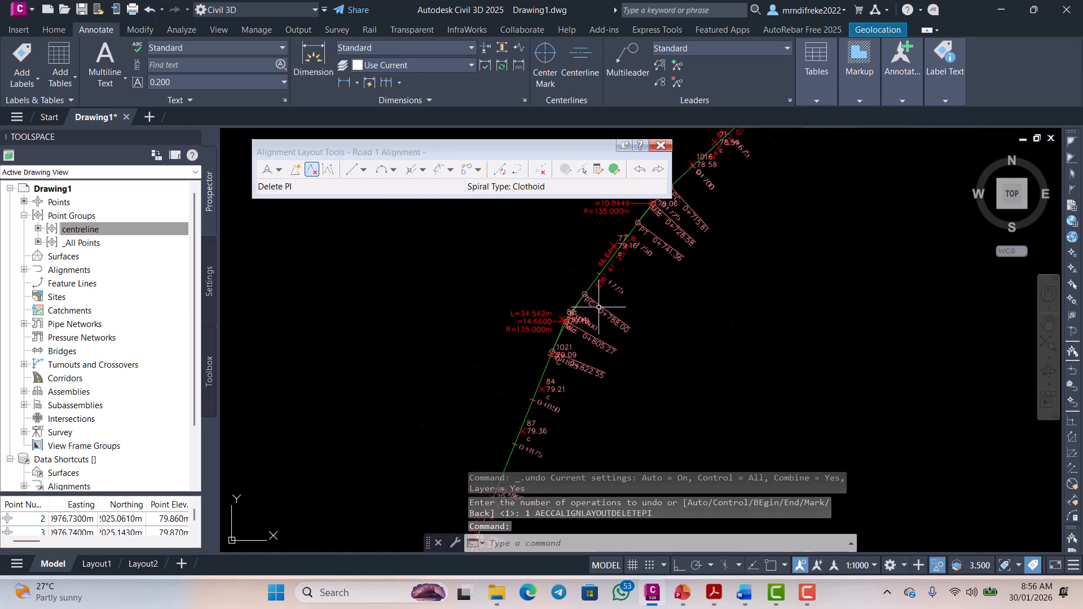
pyautogui.scroll(3, 615, 293)
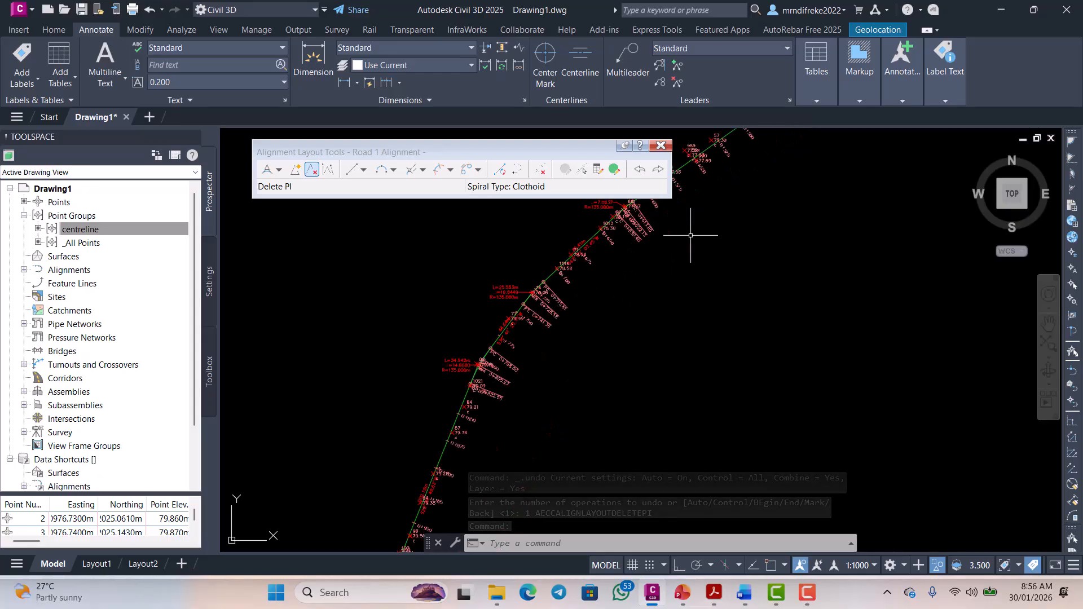
pyautogui.scroll(3, 622, 303)
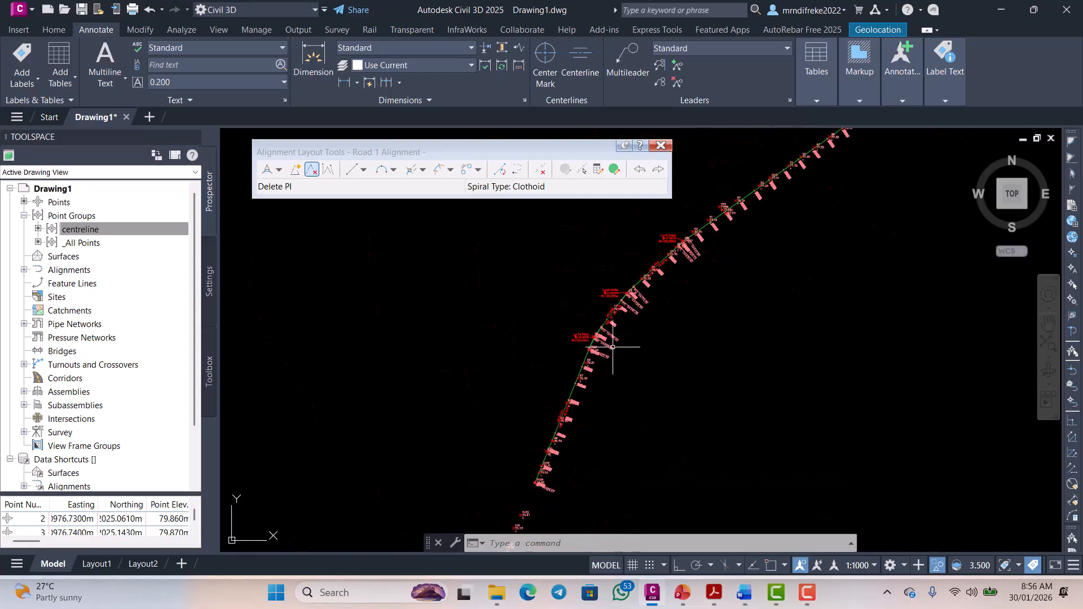
pyautogui.click(682, 593)
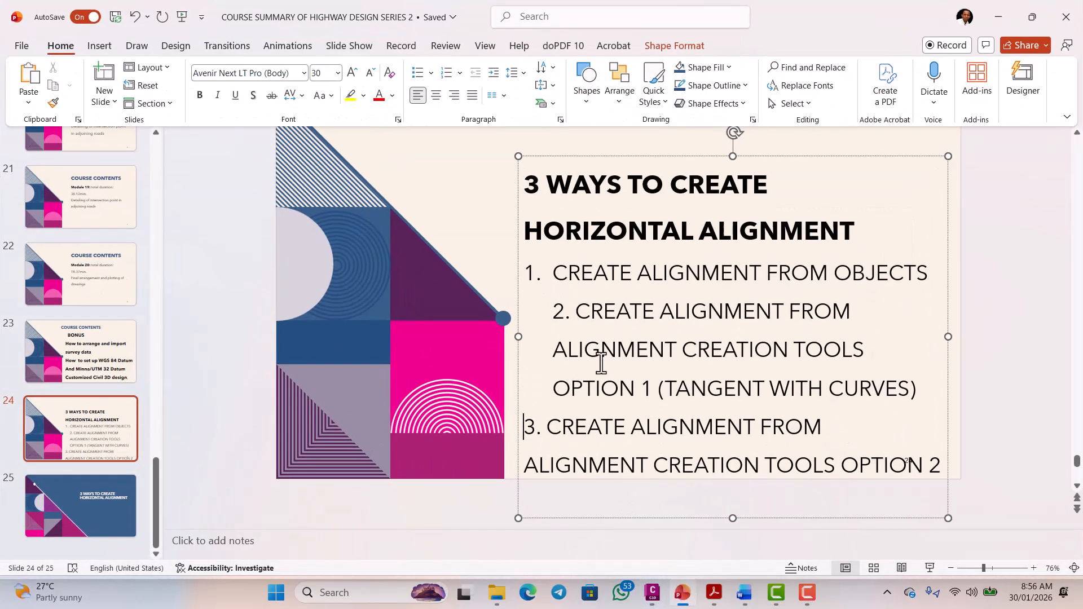
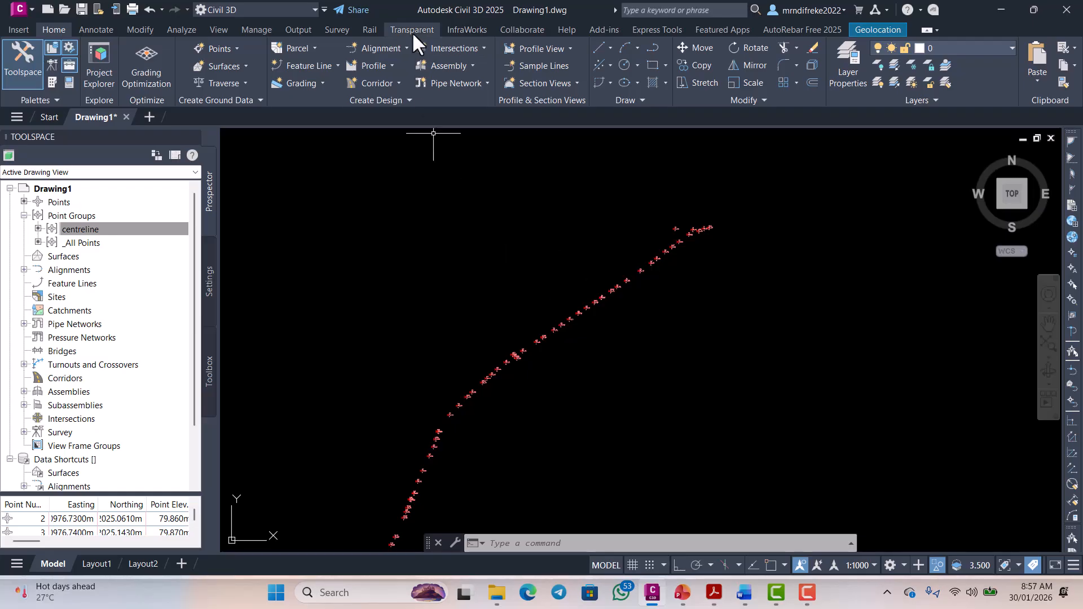
# - Start a new alignment layout for Road 1, setting the starting design speed to 60 km/h and enabling criteria-based design
pyautogui.click(386, 49)
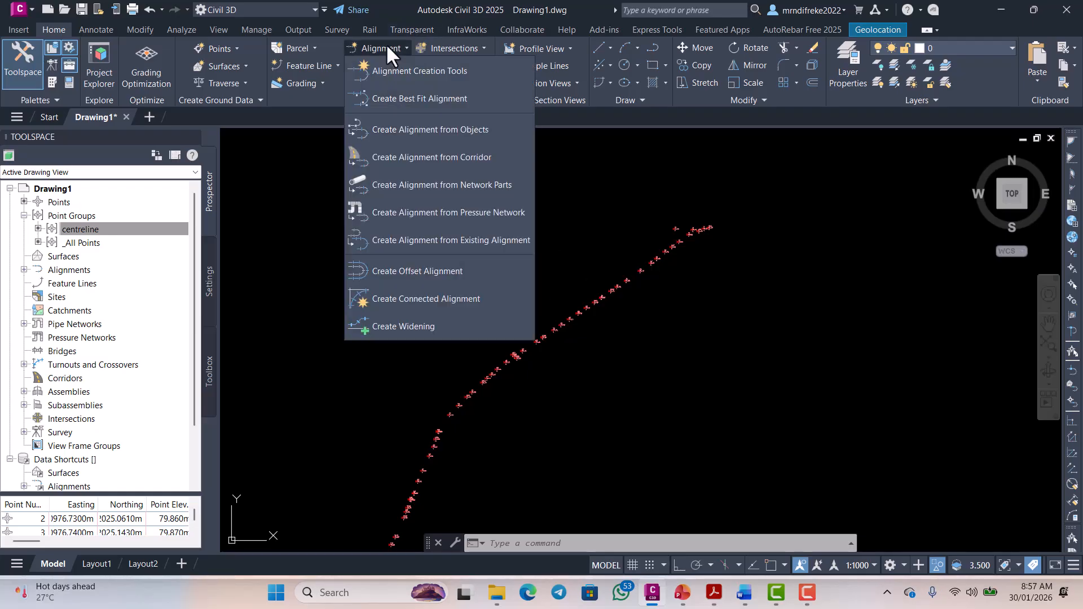
pyautogui.click(395, 72)
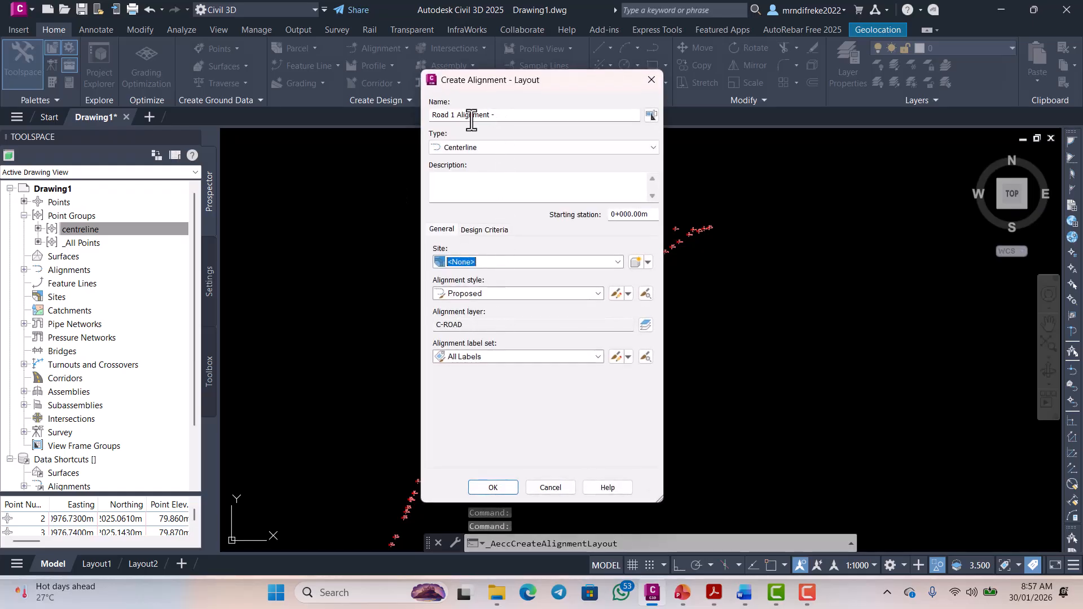
pyautogui.click(484, 230)
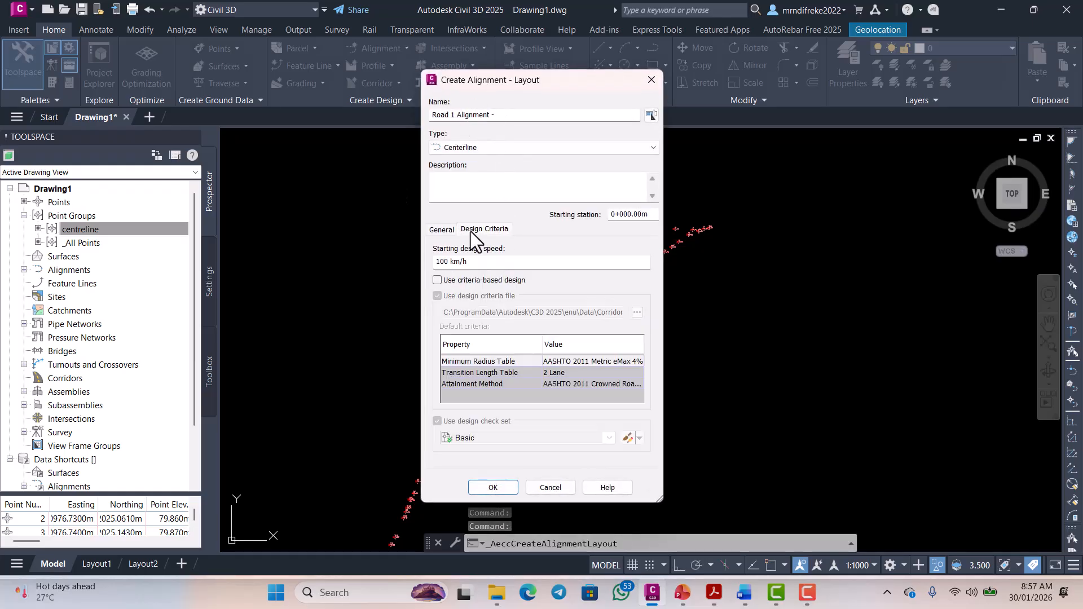
pyautogui.moveTo(468, 261); pyautogui.dragTo(429, 261)
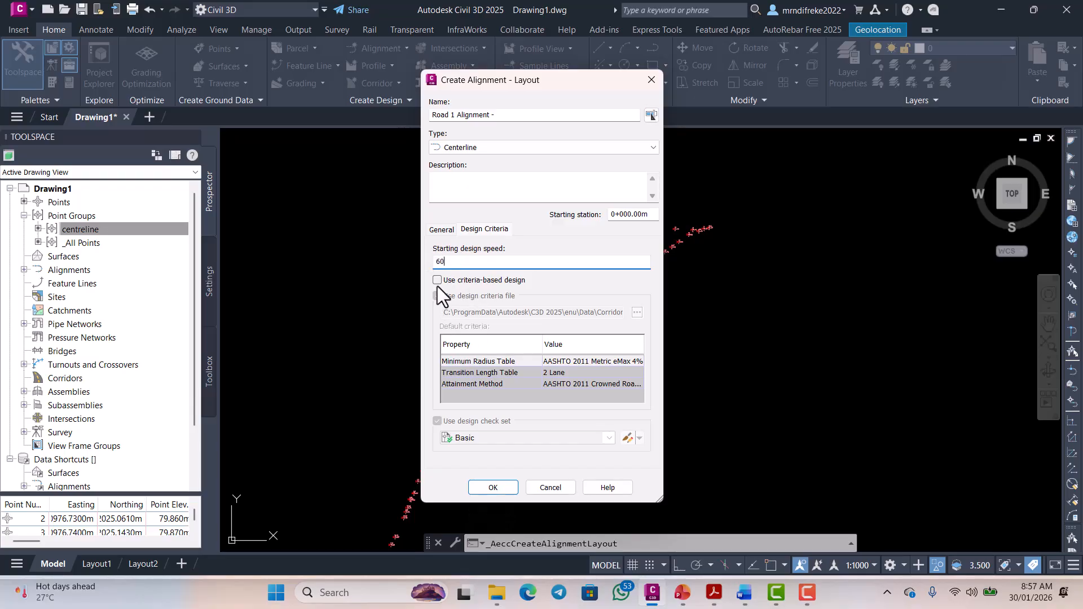
pyautogui.click(437, 281)
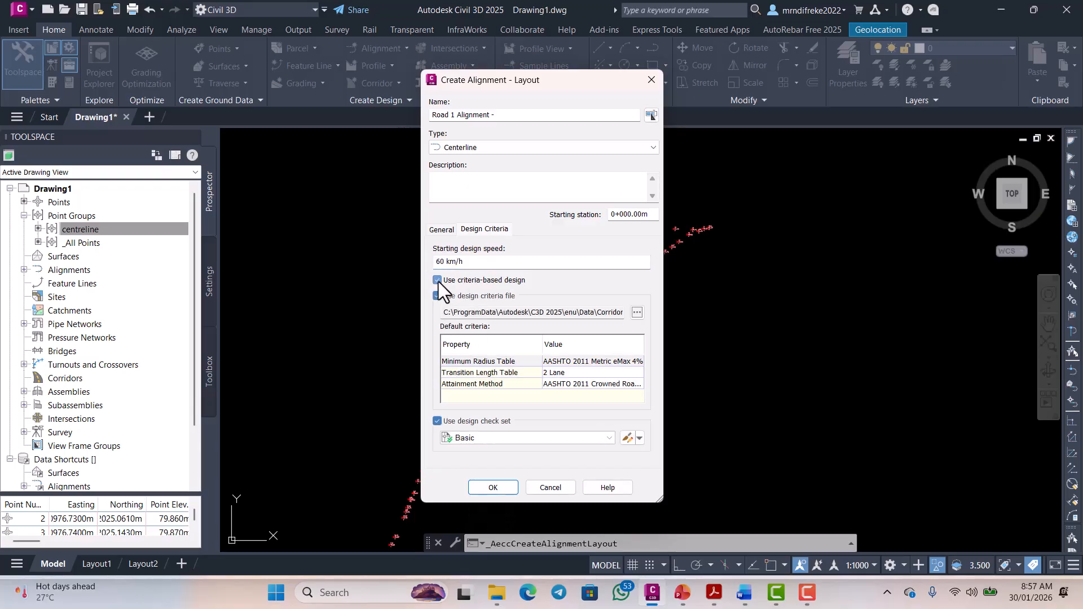
# - Disable the design check set, set the minimum radius table to AASHTO 2011 Metric eMax 6%, and accept the alignment settings
pyautogui.click(437, 421)
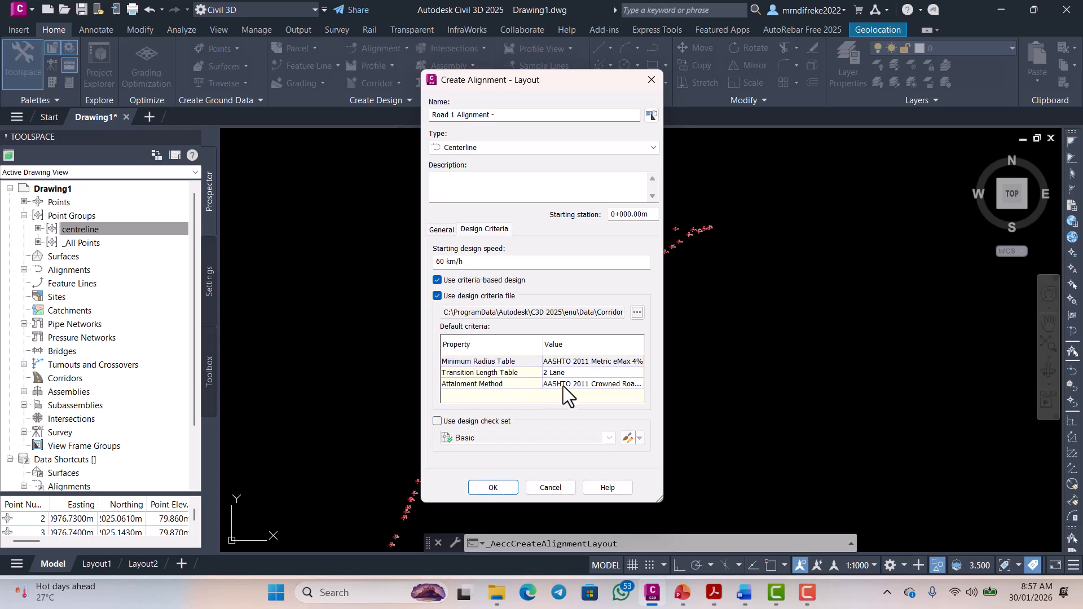
pyautogui.click(624, 363)
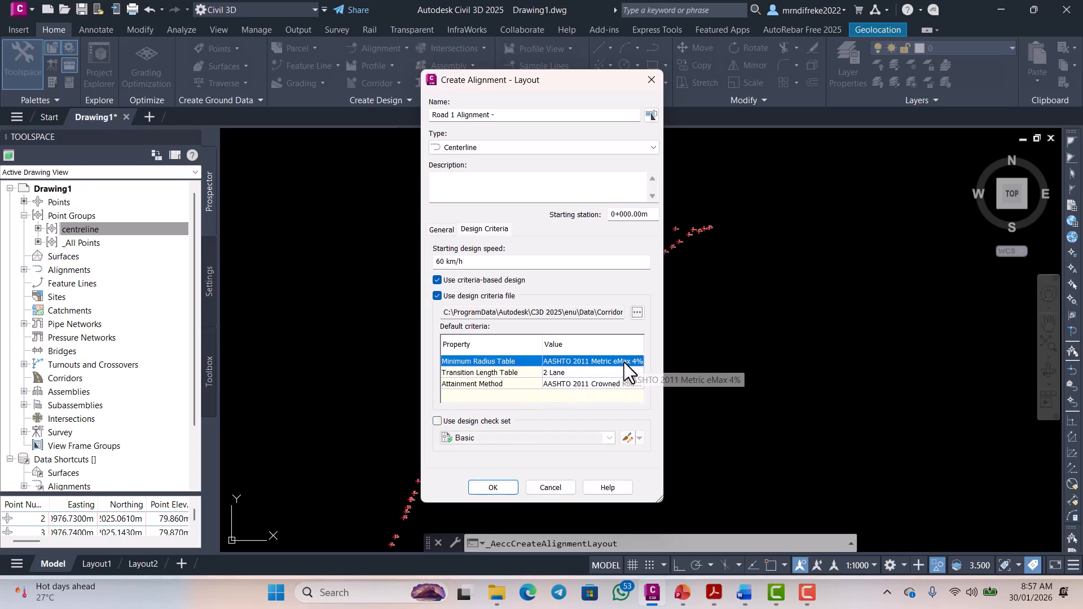
pyautogui.click(624, 362)
pyautogui.click(540, 384)
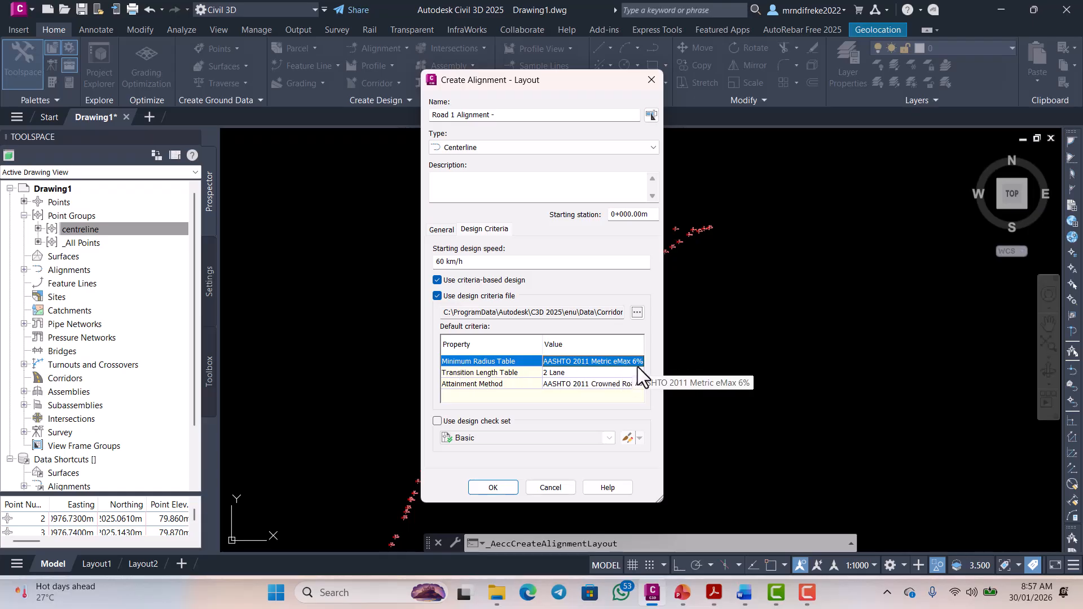
pyautogui.click(495, 487)
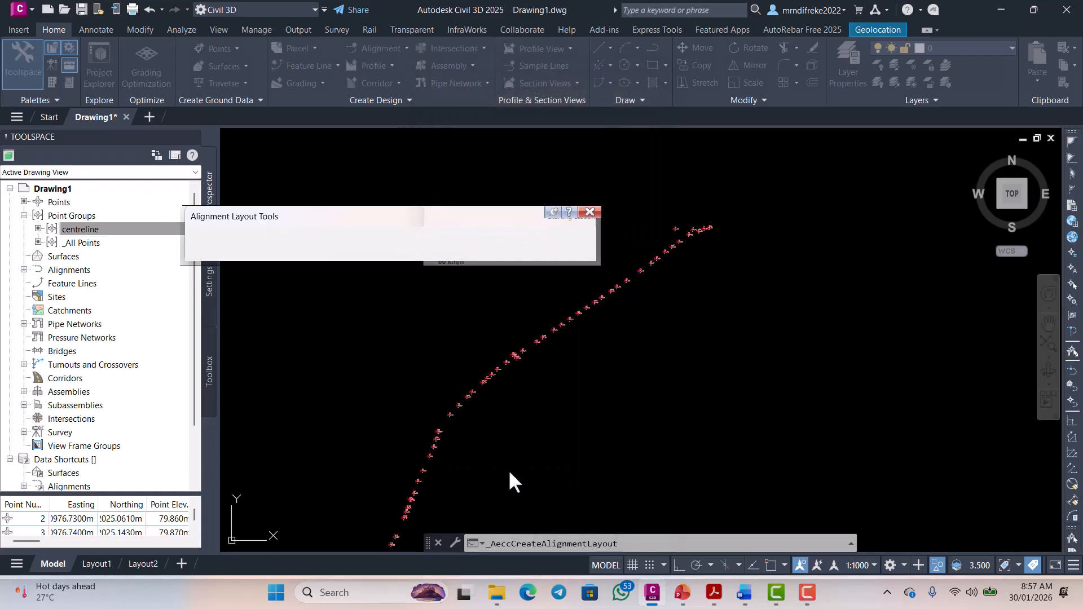
# - Switch to PowerPoint and complete the third method on slide 24 to read "OPTION 2 (FIXED LINE AND FREE CURVE FILLET)"
pyautogui.scroll(-4, 712, 313)
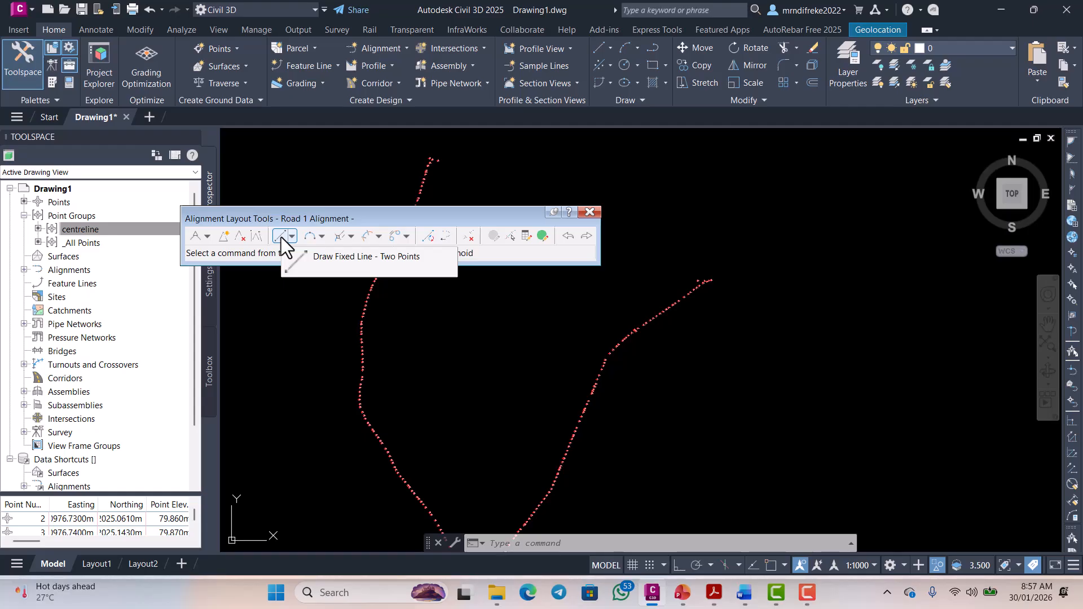
pyautogui.click(321, 237)
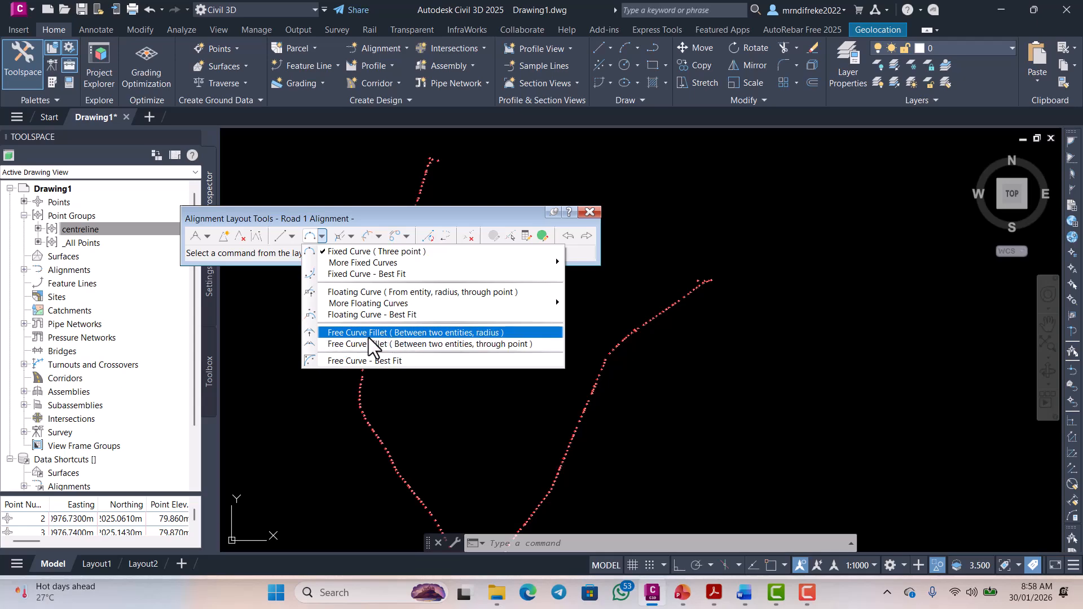
pyautogui.click(682, 593)
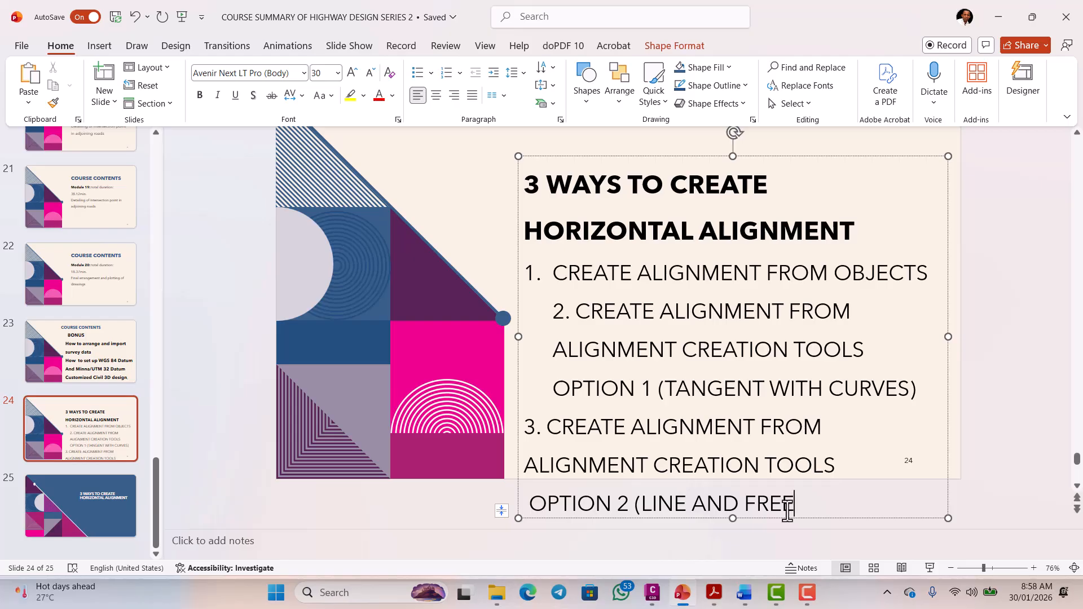
pyautogui.click(642, 504)
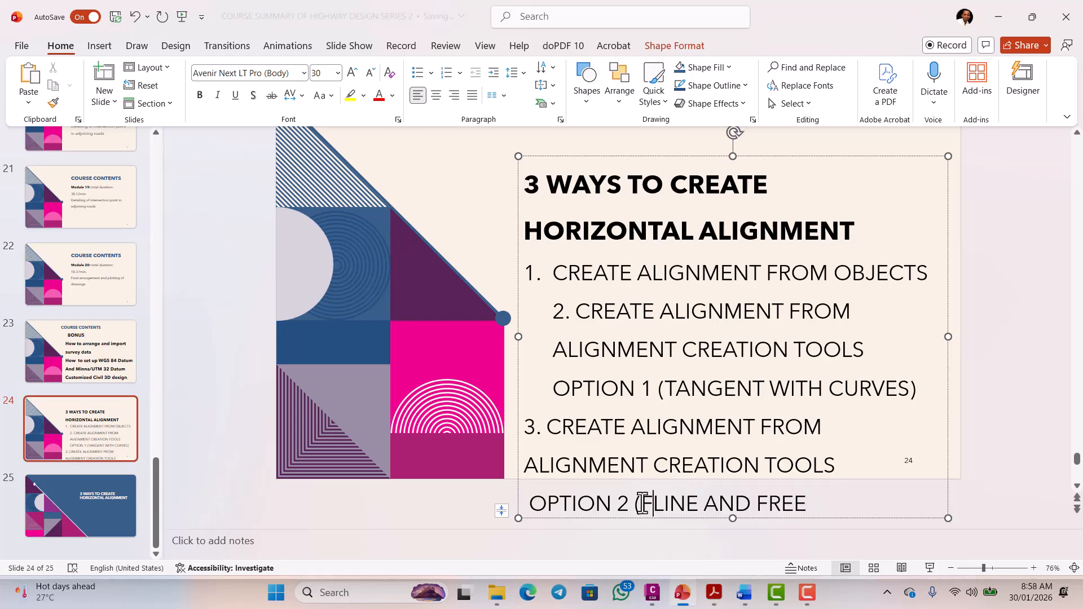
pyautogui.write('FIXED')
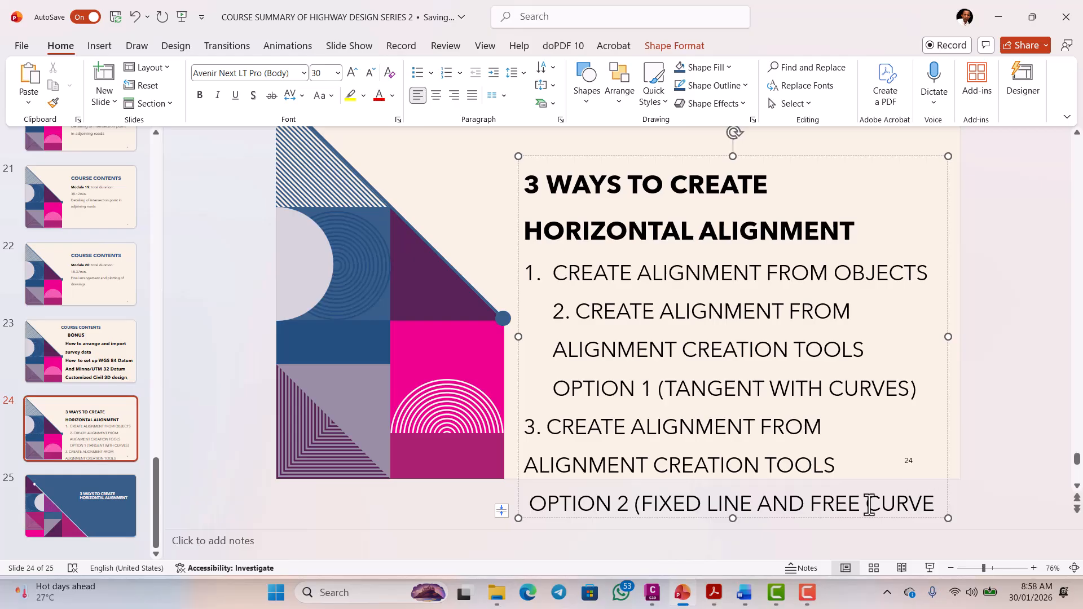
pyautogui.press('Return')
pyautogui.write('FILLET)')
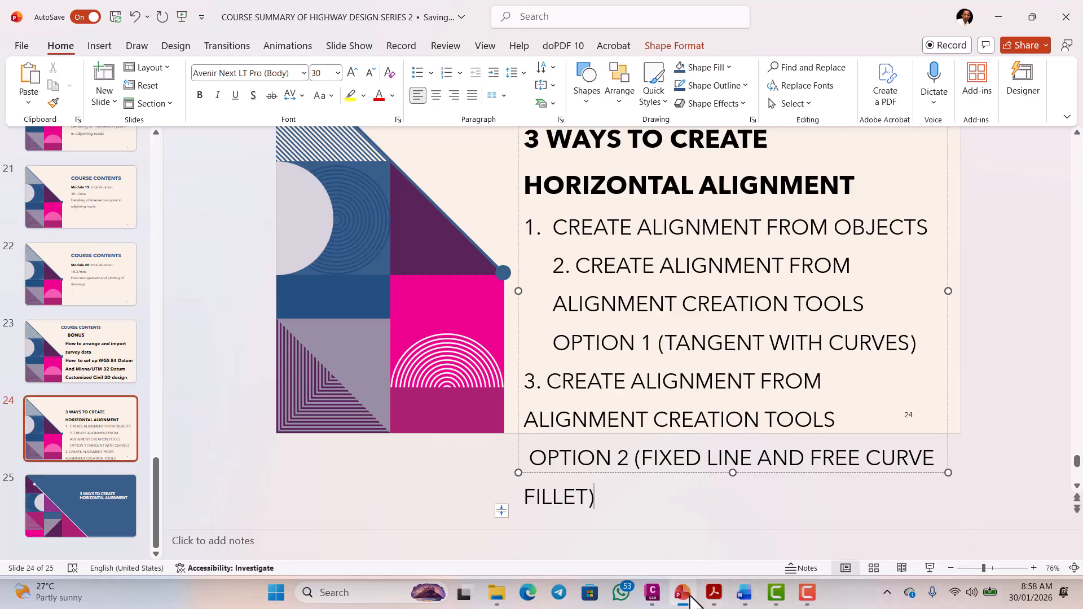
# - Return to Civil 3D and draw a two-point fixed line from centreline point 993 to point 12, about 53 m long
pyautogui.click(655, 599)
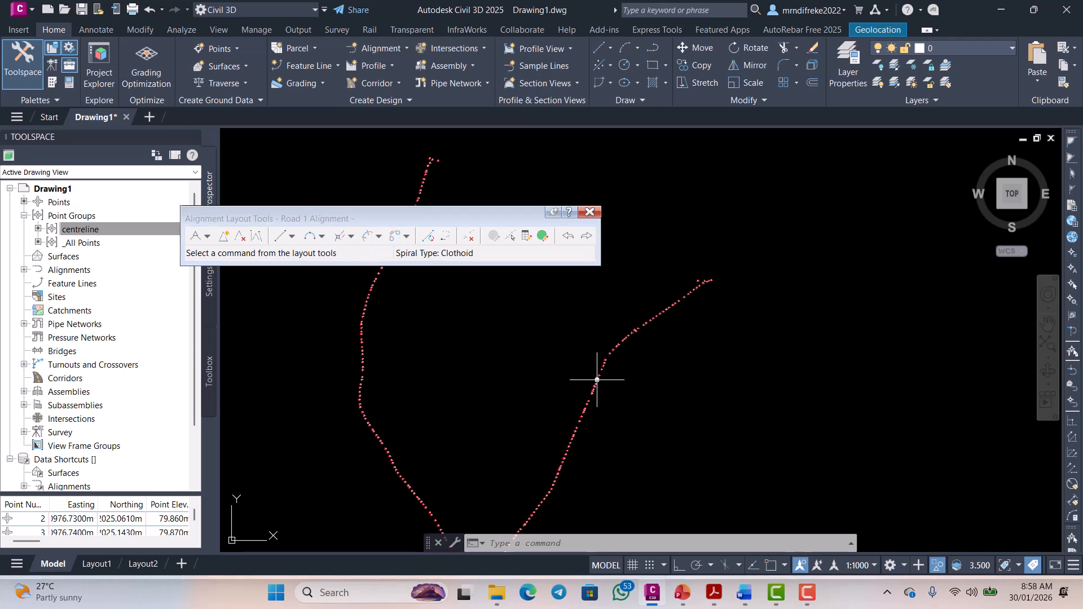
pyautogui.scroll(3, 615, 375)
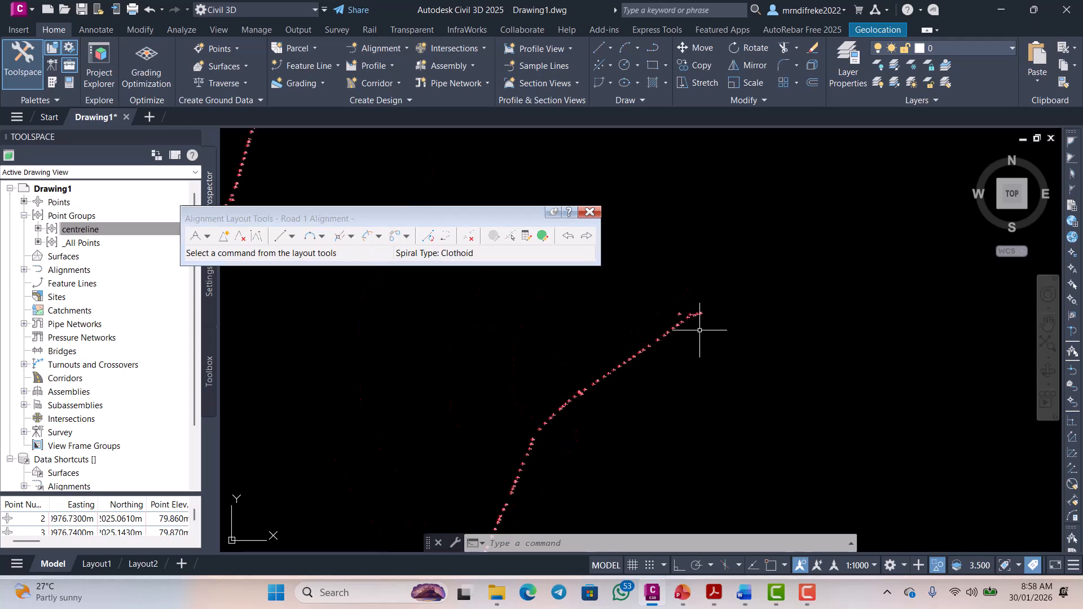
pyautogui.scroll(2, 693, 311)
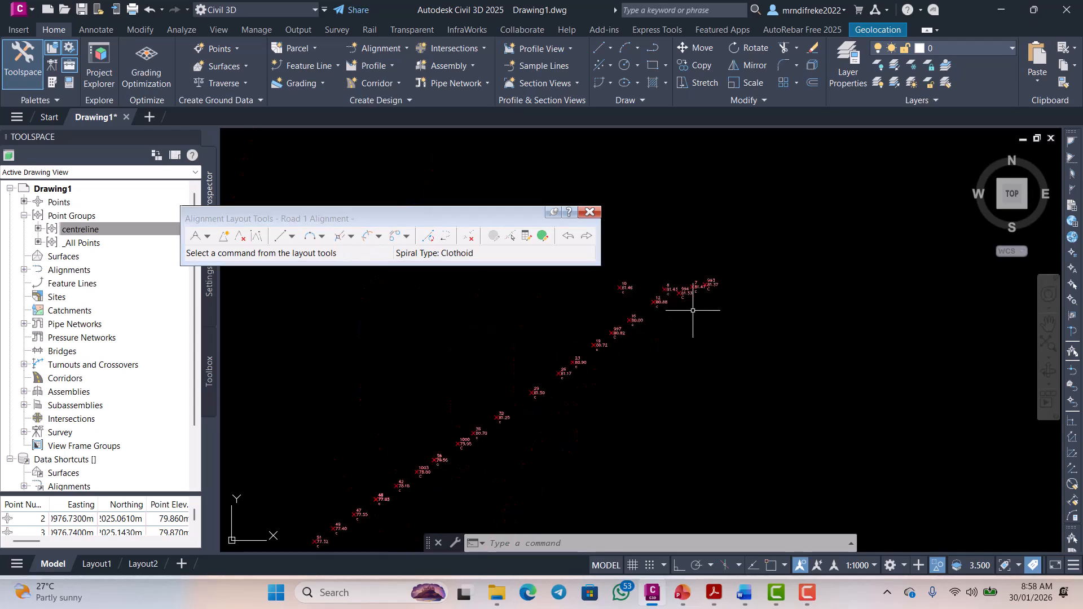
pyautogui.click(281, 236)
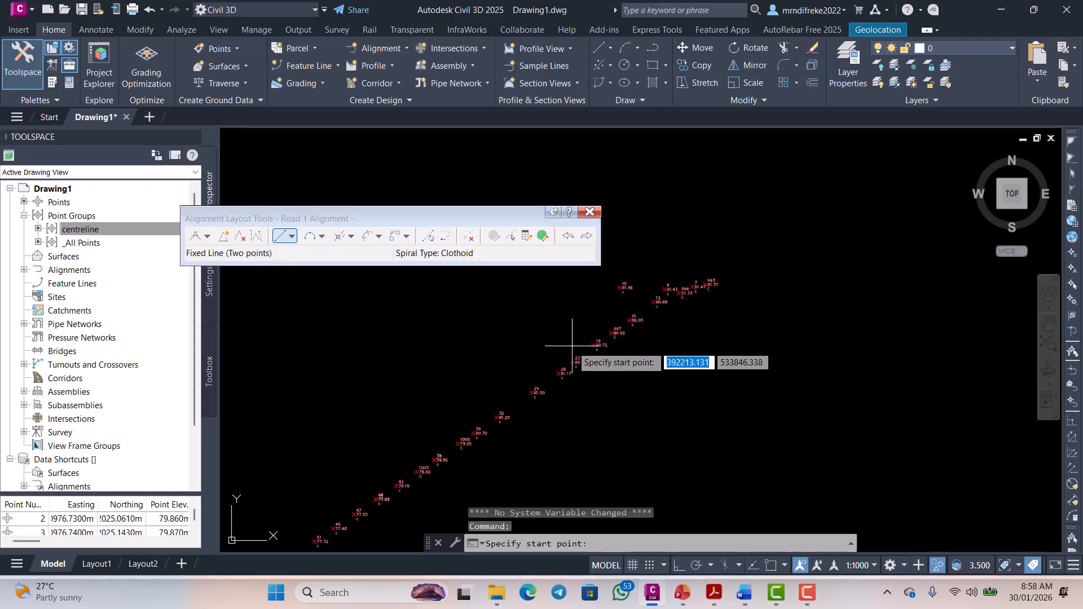
pyautogui.scroll(4, 716, 282)
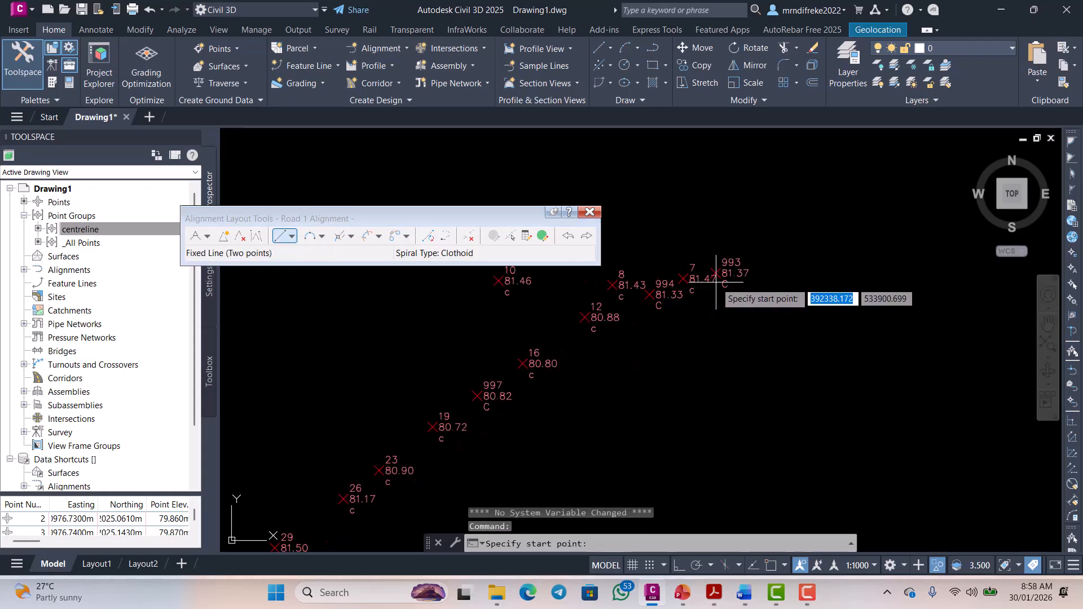
pyautogui.scroll(2, 728, 285)
pyautogui.scroll(-3, 740, 285)
pyautogui.scroll(3, 750, 288)
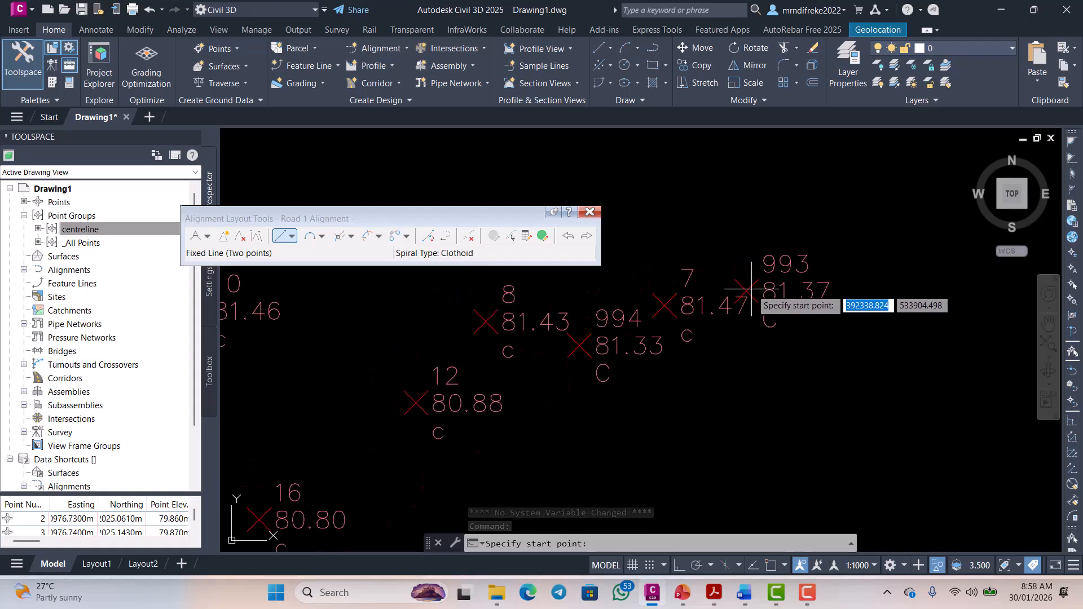
pyautogui.click(752, 289)
pyautogui.scroll(-4, 759, 289)
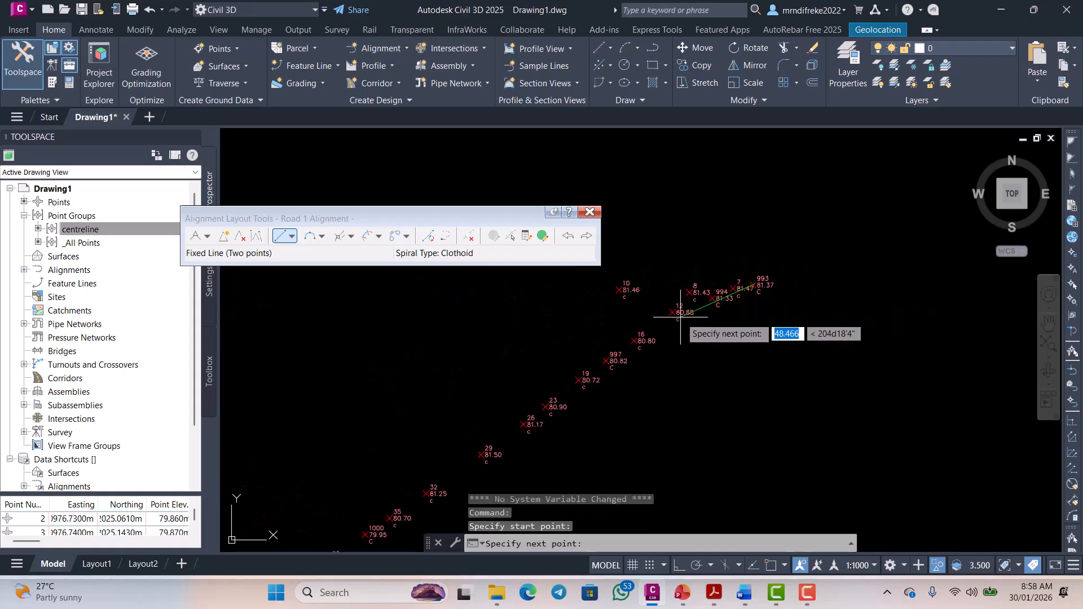
pyautogui.scroll(4, 677, 317)
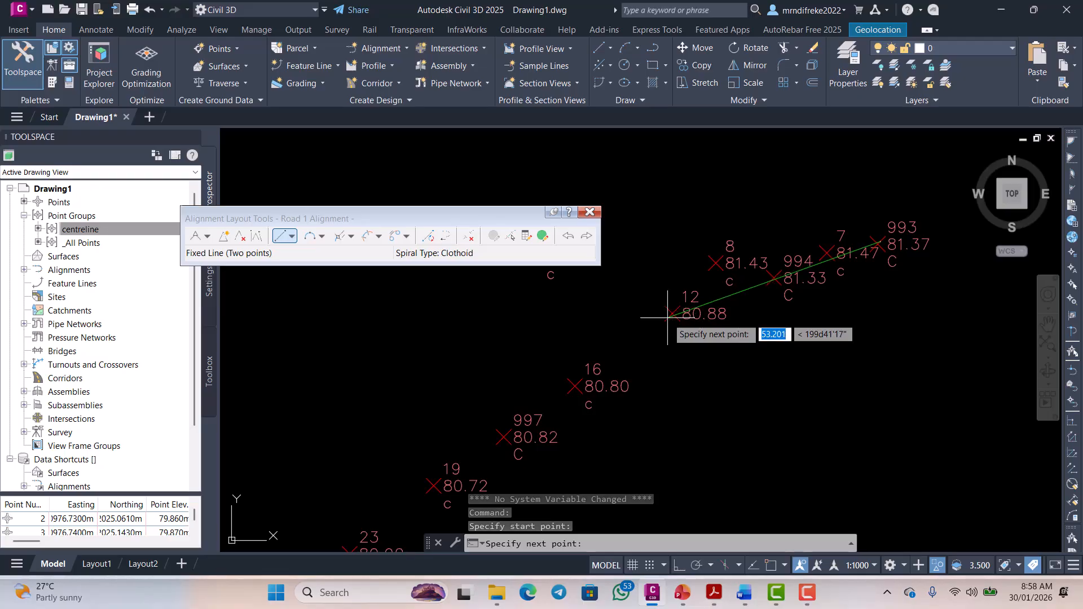
pyautogui.click(668, 317)
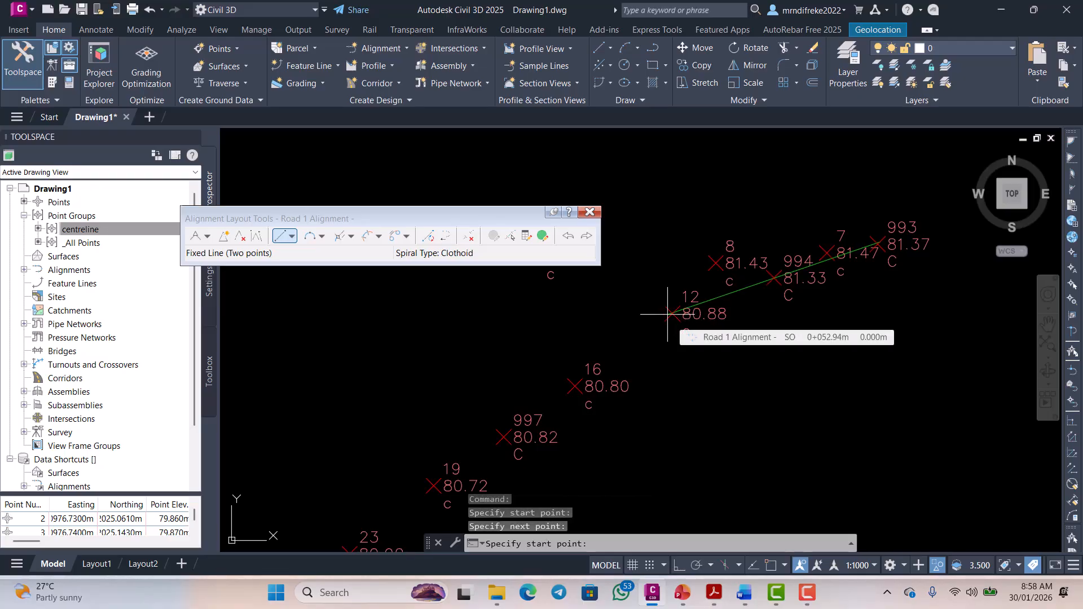
pyautogui.press('Escape')
# - Draw a second two-point fixed line along the centreline from point 19 to point 1010
pyautogui.scroll(-6, 668, 314)
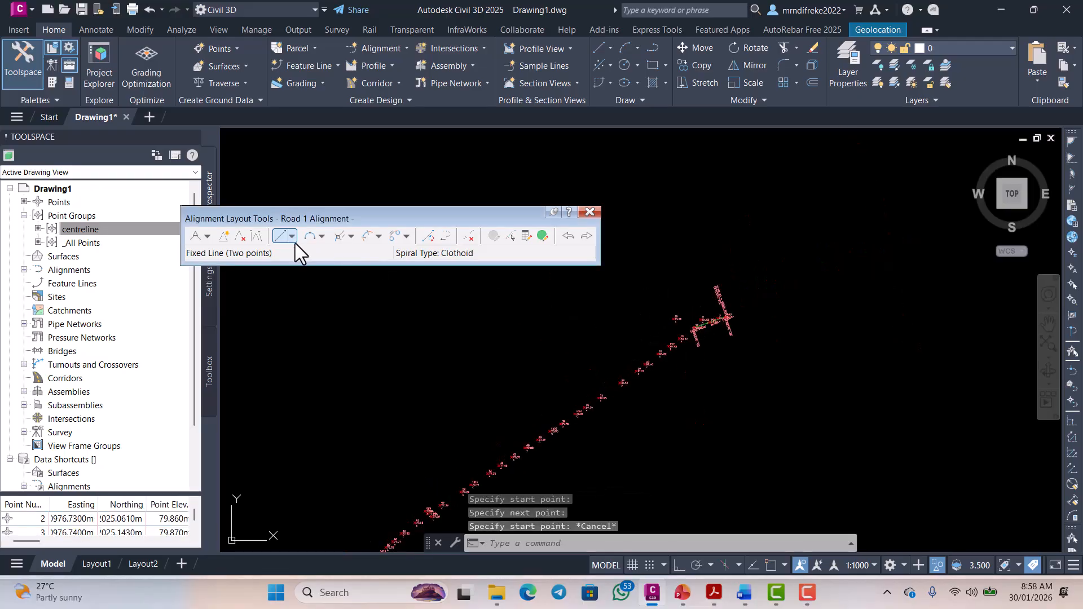
pyautogui.click(282, 236)
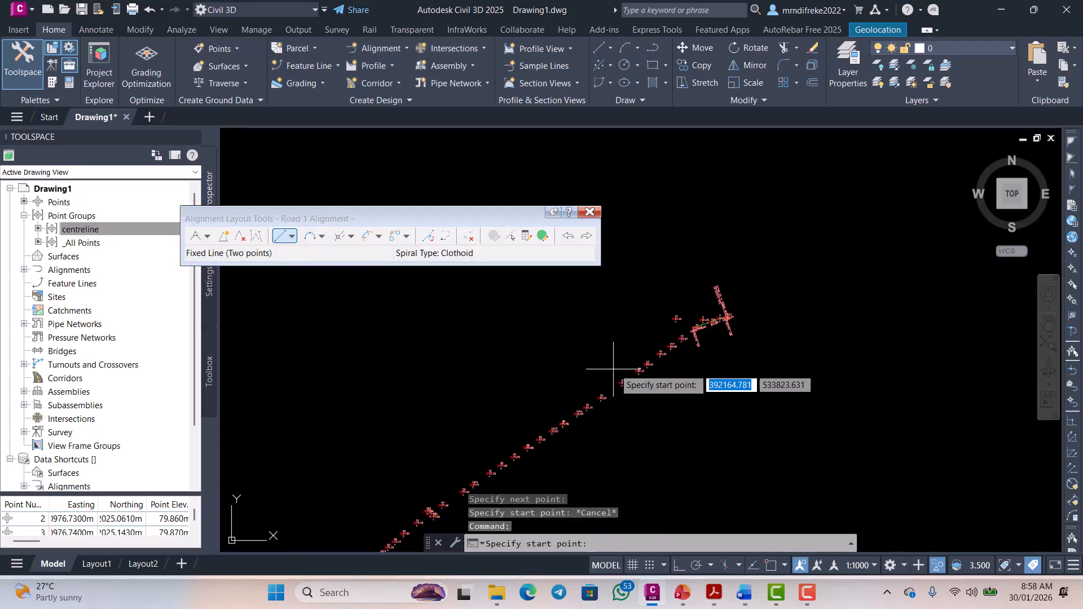
pyautogui.scroll(2, 621, 367)
pyautogui.scroll(4, 699, 358)
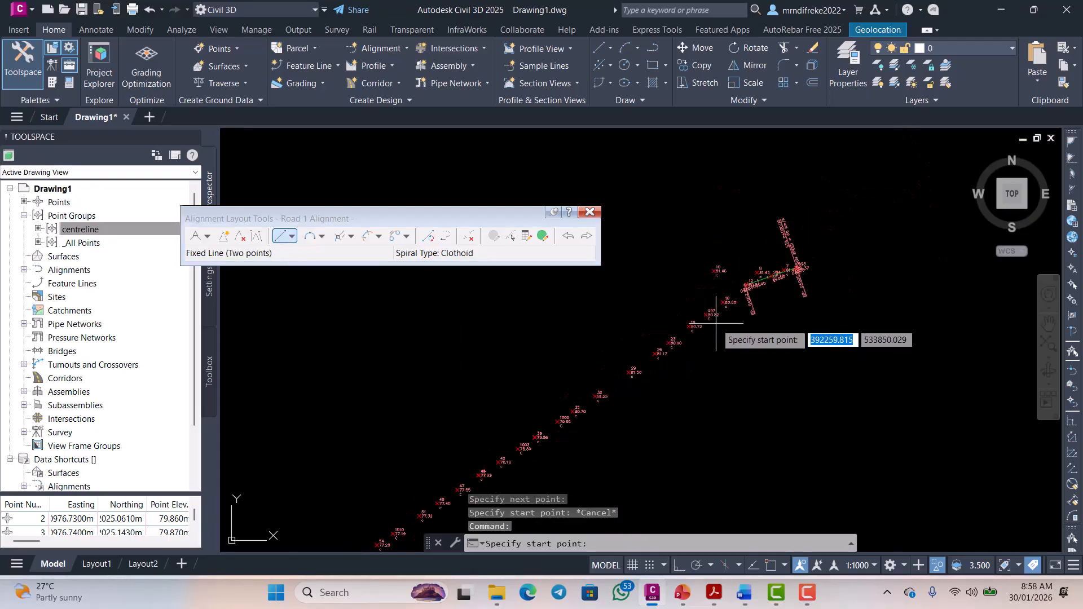
pyautogui.scroll(4, 684, 316)
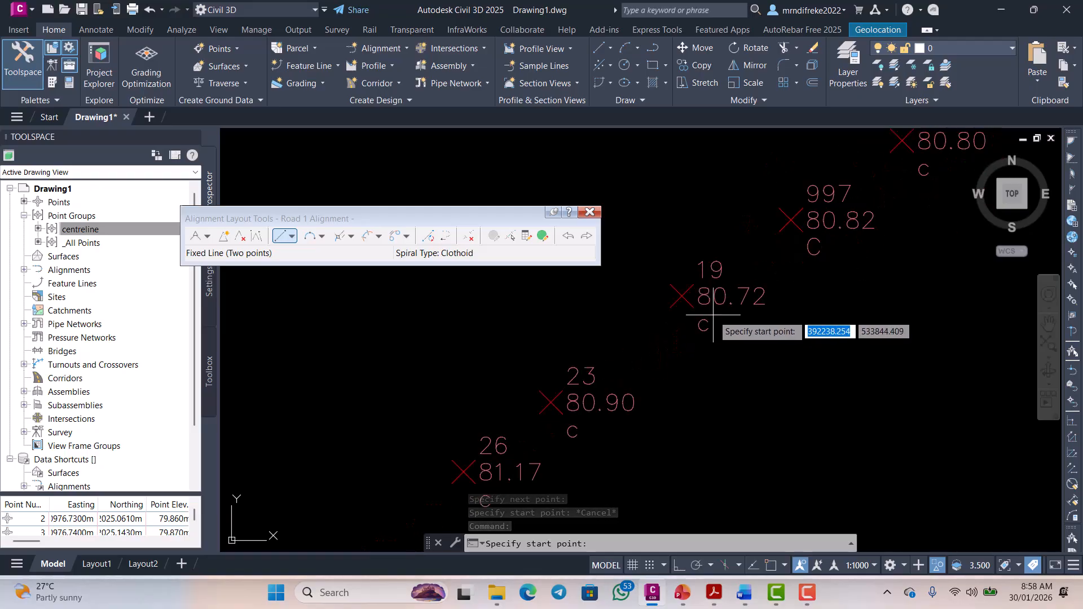
pyautogui.click(681, 297)
pyautogui.scroll(-5, 688, 299)
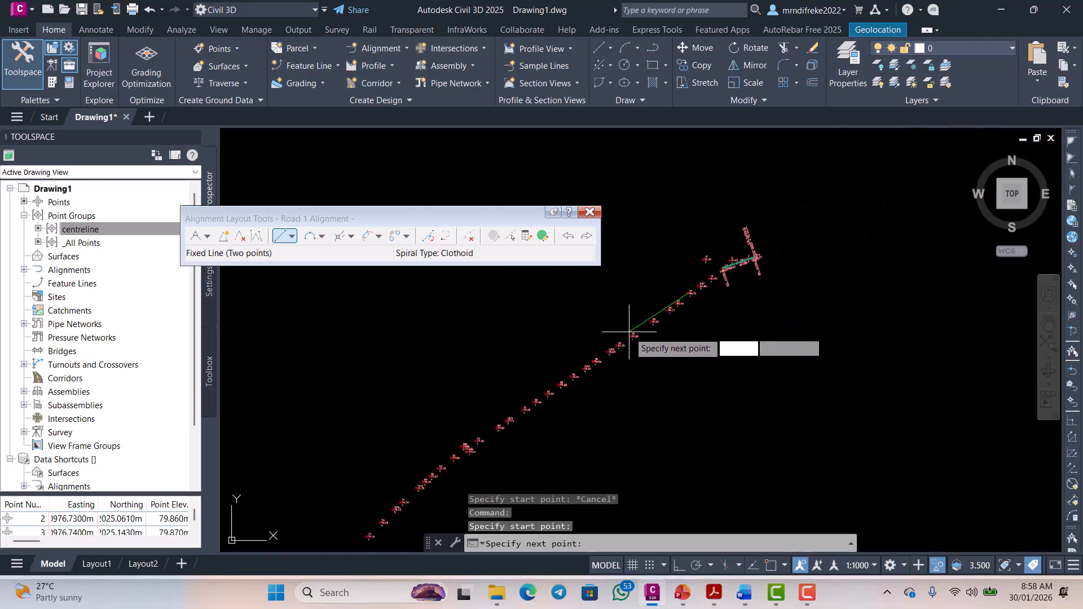
pyautogui.scroll(2, 629, 340)
pyautogui.scroll(-4, 613, 352)
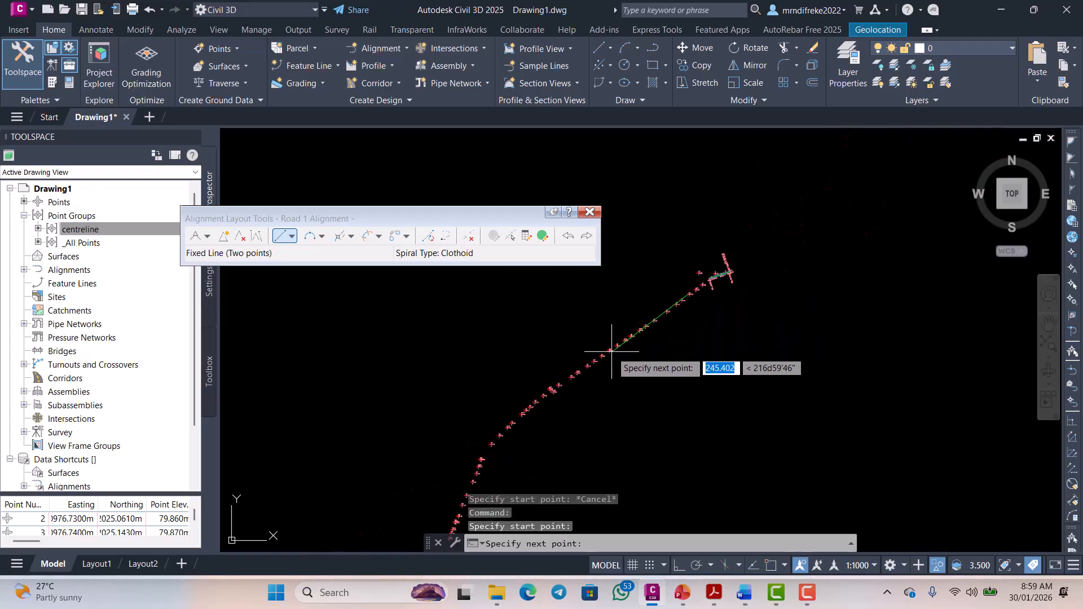
pyautogui.scroll(2, 612, 351)
pyautogui.scroll(2, 588, 366)
pyautogui.scroll(2, 574, 377)
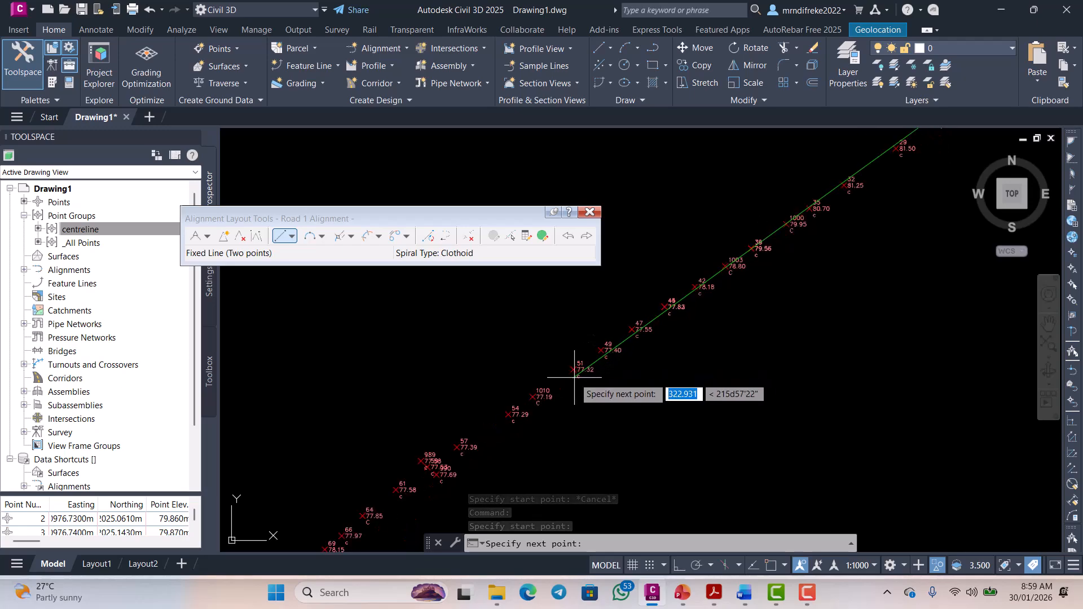
pyautogui.scroll(-4, 576, 376)
pyautogui.scroll(4, 576, 376)
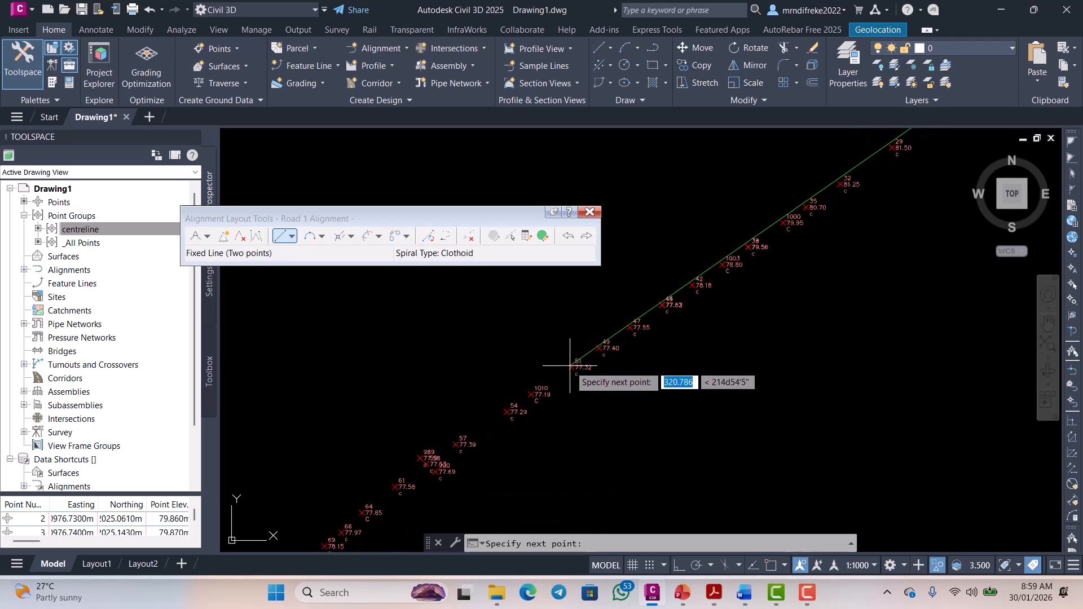
pyautogui.click(533, 395)
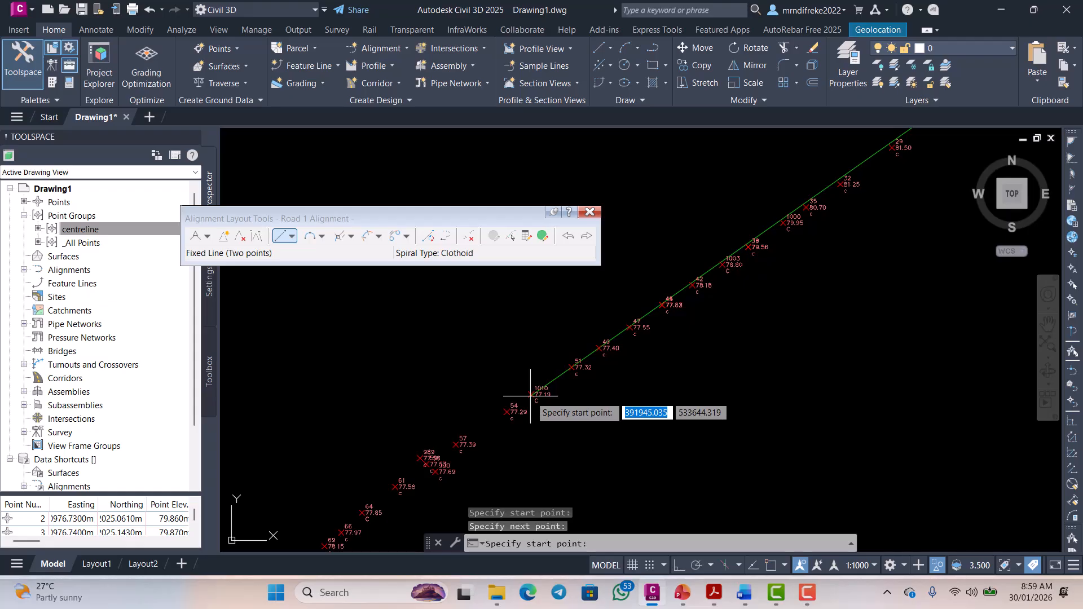
pyautogui.press('Escape')
# - Join the two fixed lines with a free curve fillet (between two entities, radius), using the Lessthan180 solution and a 150 m radius
pyautogui.scroll(-6, 581, 404)
pyautogui.scroll(4, 631, 361)
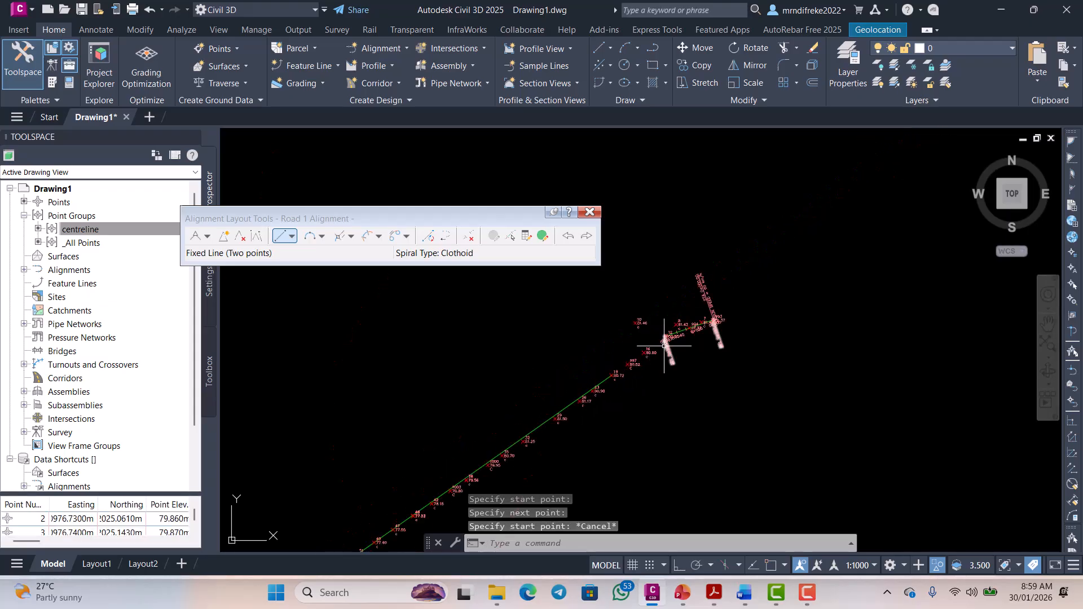
pyautogui.click(320, 237)
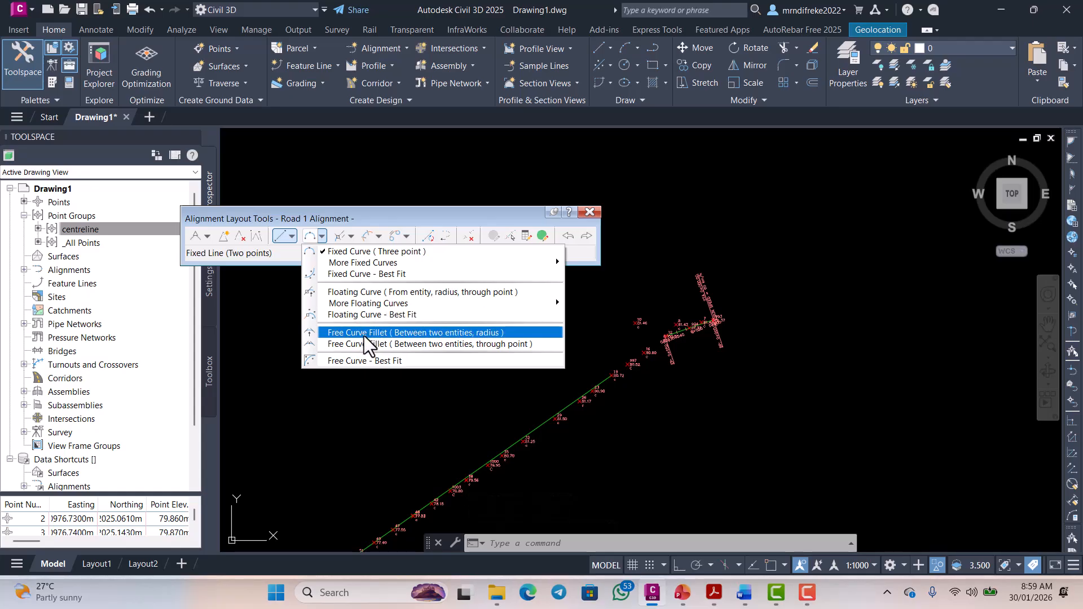
pyautogui.click(485, 333)
pyautogui.scroll(10, 706, 350)
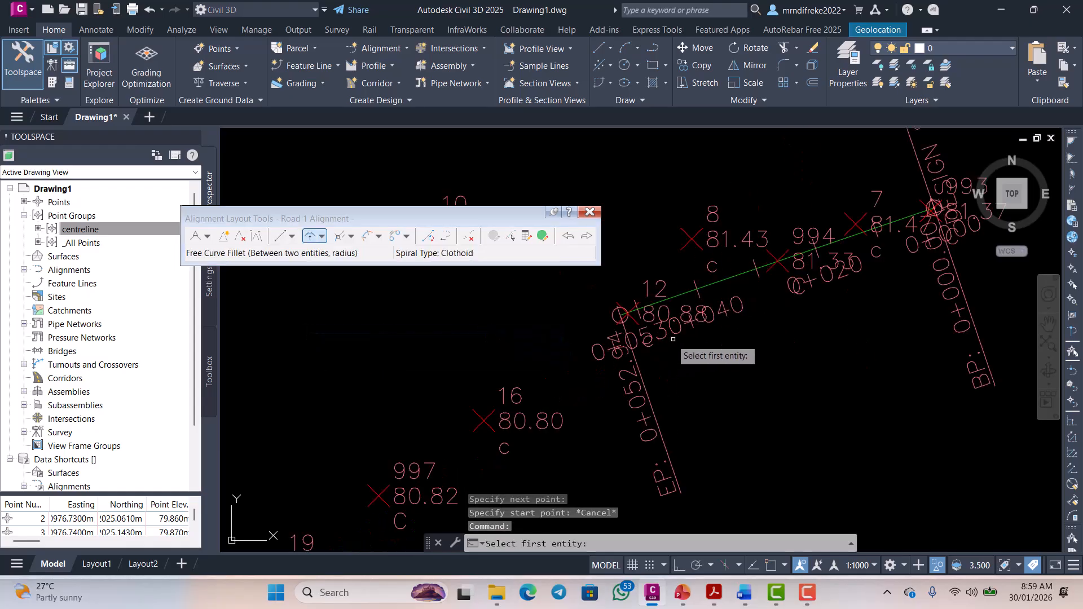
pyautogui.scroll(2, 621, 310)
pyautogui.click(626, 310)
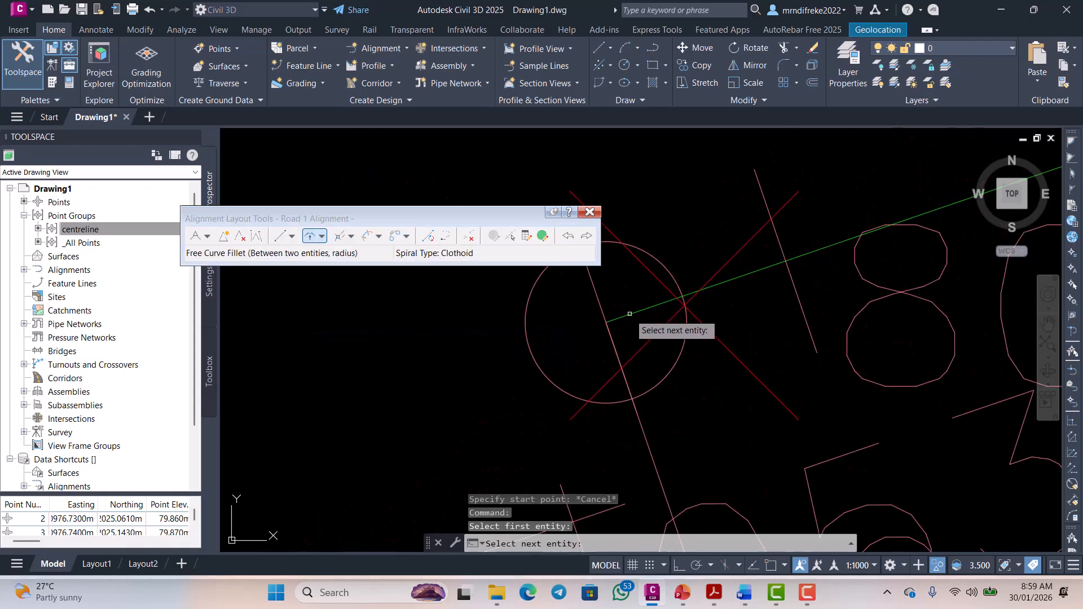
pyautogui.scroll(-4, 633, 310)
pyautogui.scroll(-6, 633, 309)
pyautogui.scroll(3, 531, 384)
pyautogui.scroll(4, 638, 305)
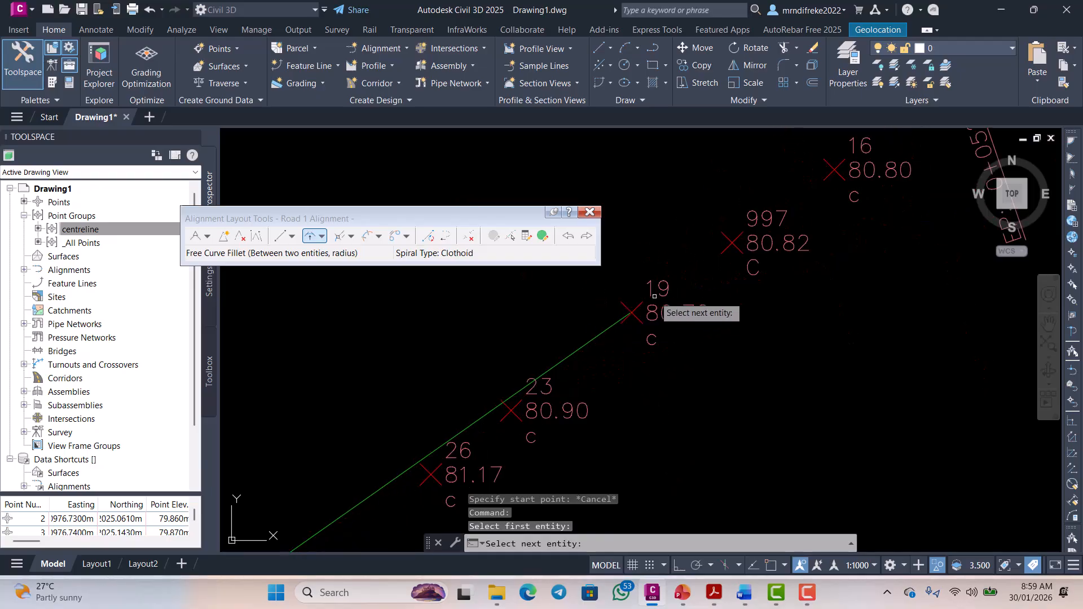
pyautogui.scroll(2, 645, 317)
pyautogui.click(605, 322)
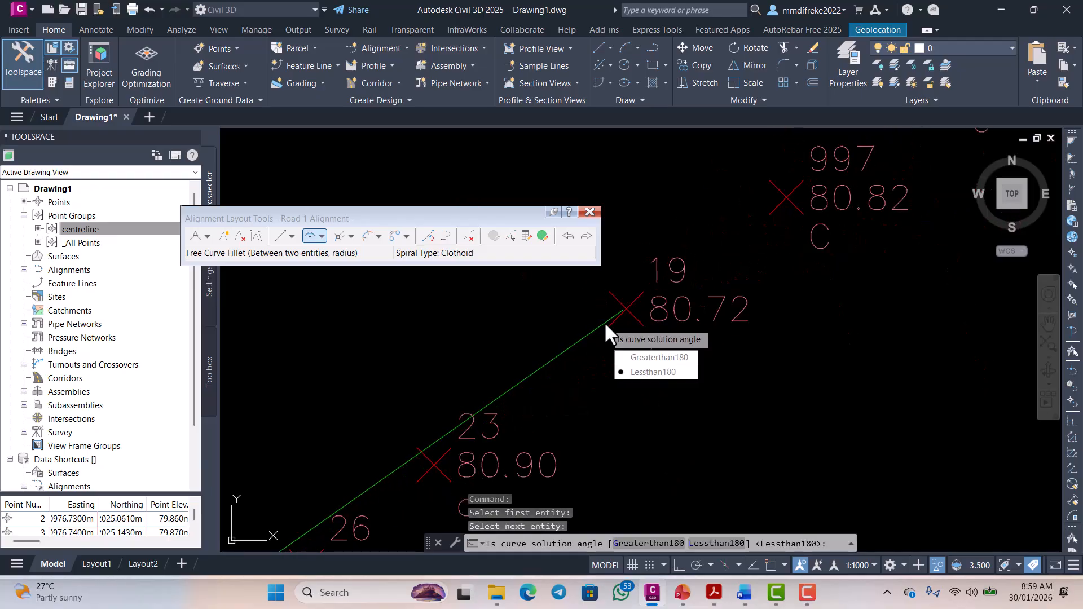
pyautogui.click(638, 371)
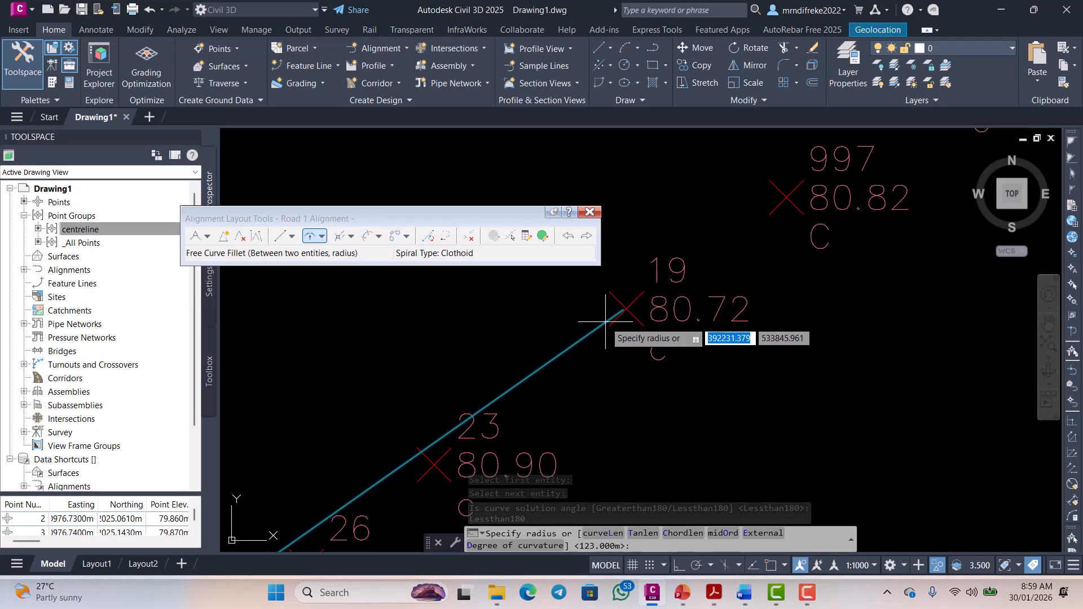
pyautogui.write('1')
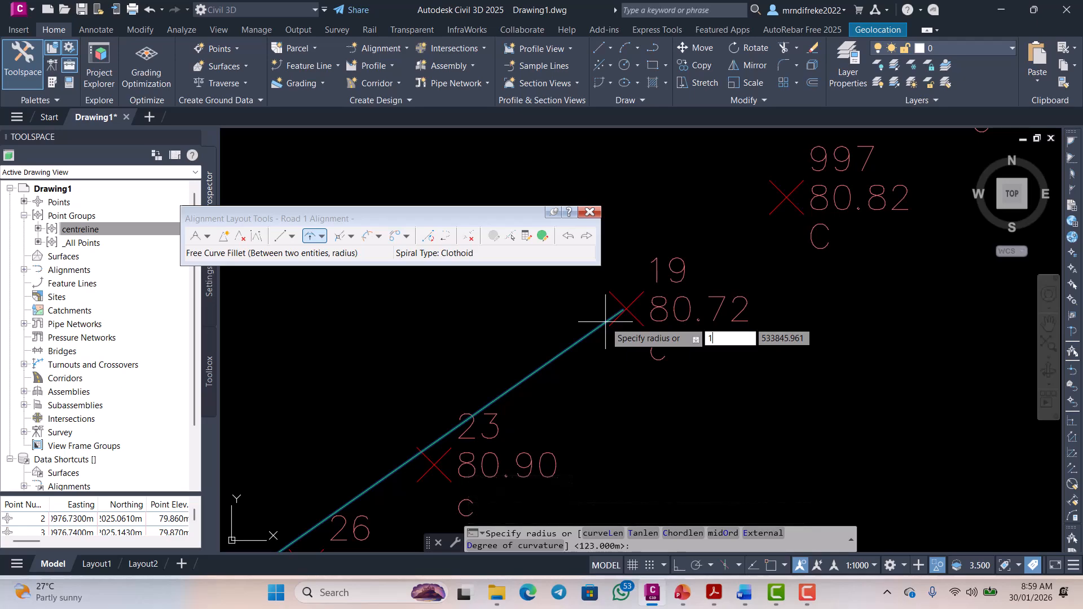
pyautogui.write('5')
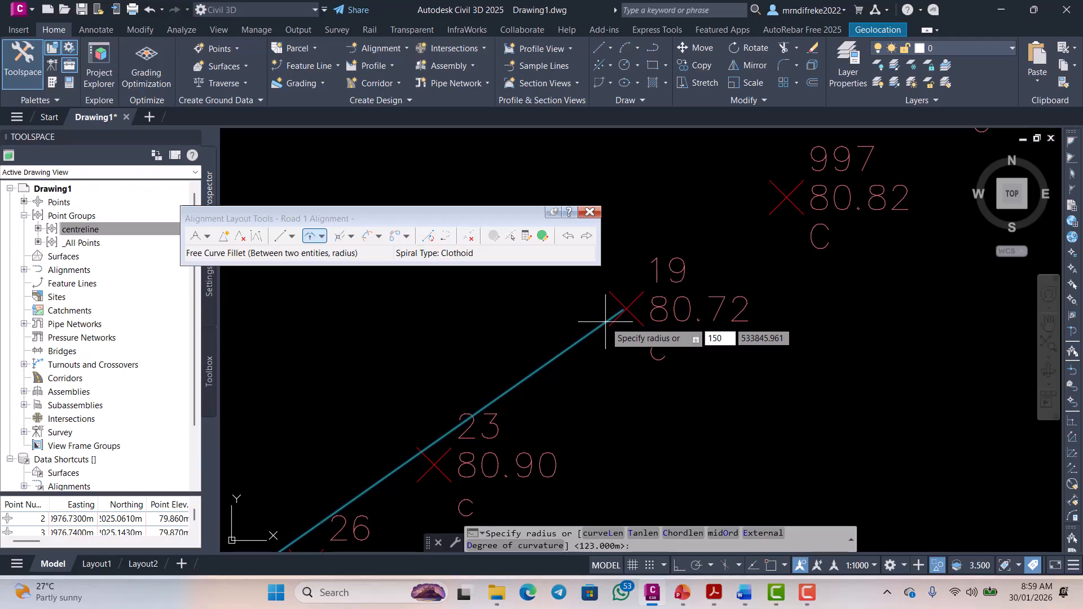
pyautogui.write('0')
pyautogui.press('Return')
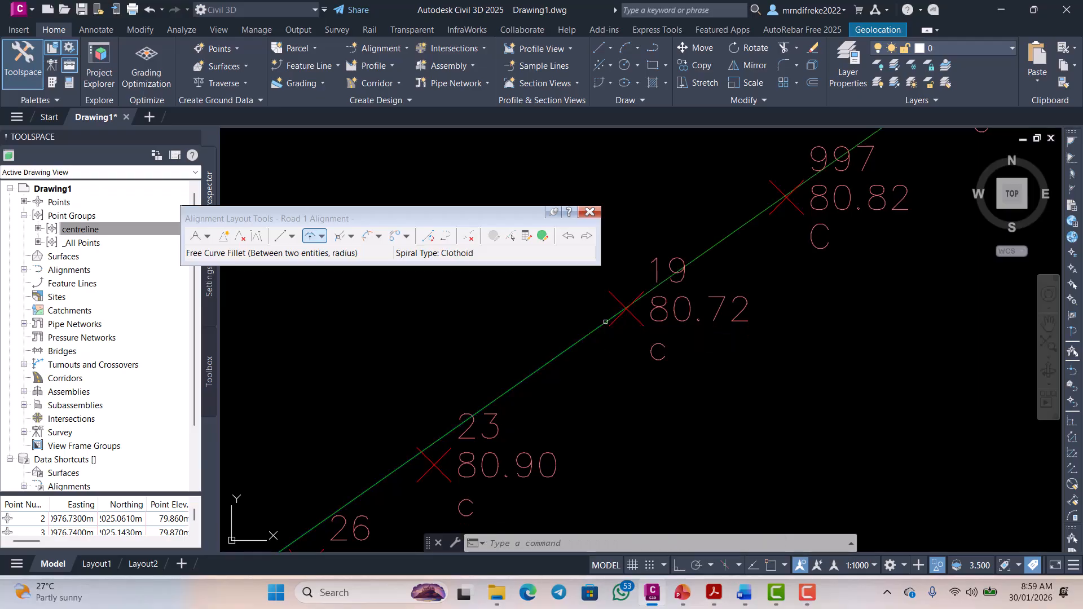
pyautogui.scroll(-5, 638, 326)
pyautogui.scroll(8, 637, 326)
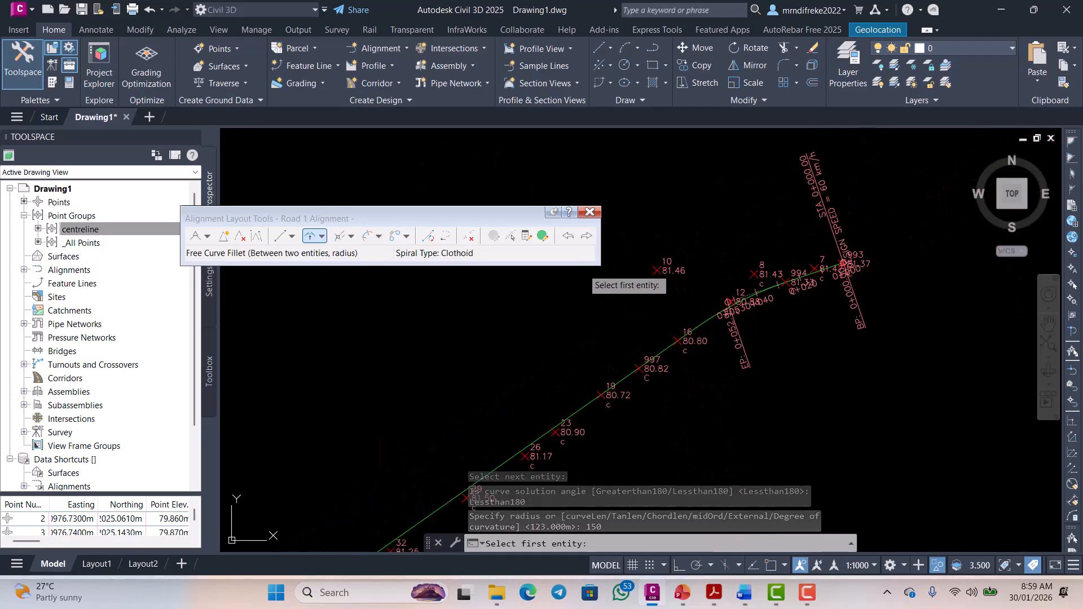
# - End the curve command and examine the fitted curve near points 12 and 16 and the uncovered centreline points beyond point 1010
pyautogui.scroll(-4, 780, 348)
pyautogui.press('Escape')
pyautogui.scroll(5, 776, 353)
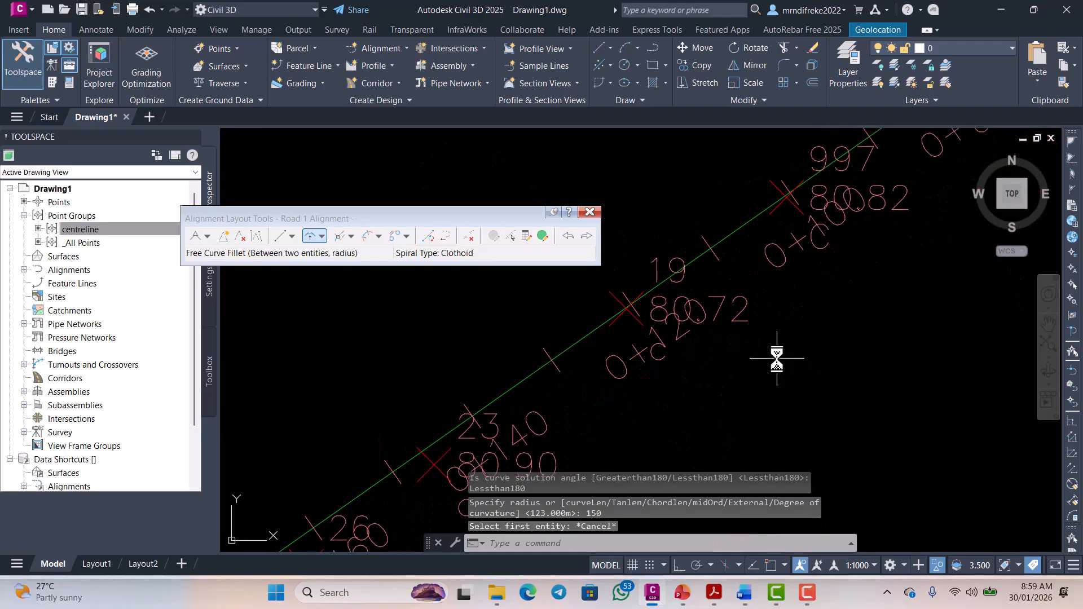
pyautogui.scroll(-2, 750, 350)
pyautogui.scroll(3, 769, 310)
pyautogui.scroll(-4, 801, 313)
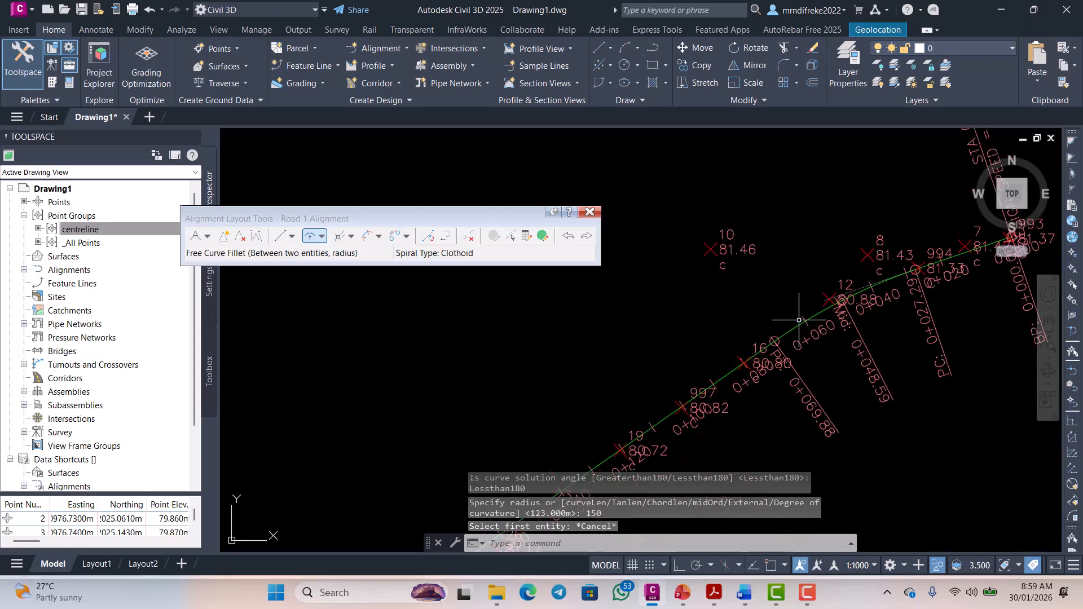
pyautogui.scroll(2, 801, 308)
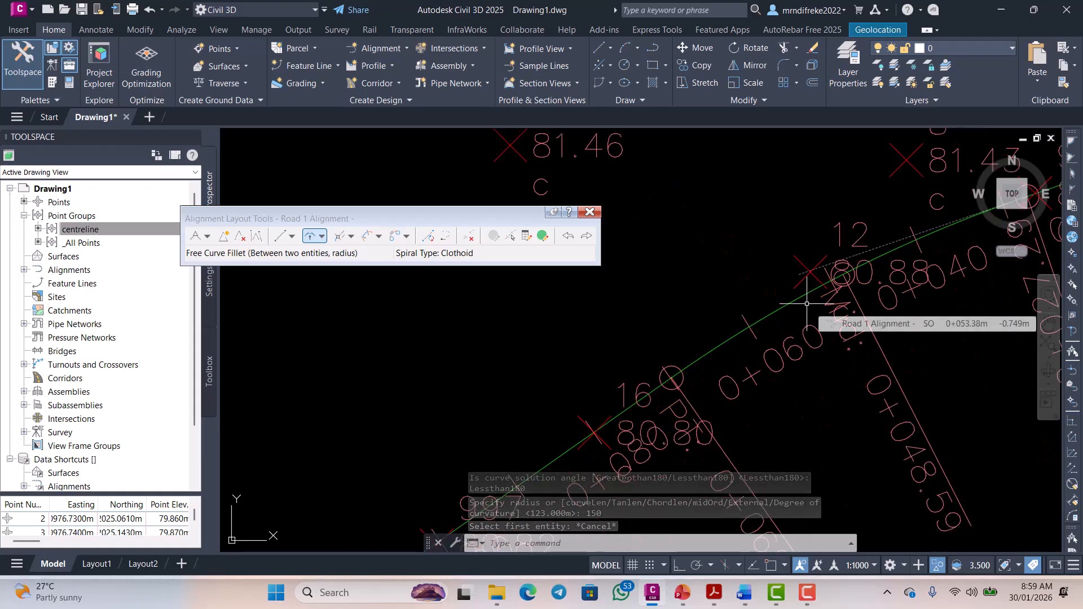
pyautogui.scroll(-6, 807, 302)
pyautogui.scroll(2, 713, 377)
pyautogui.scroll(4, 705, 370)
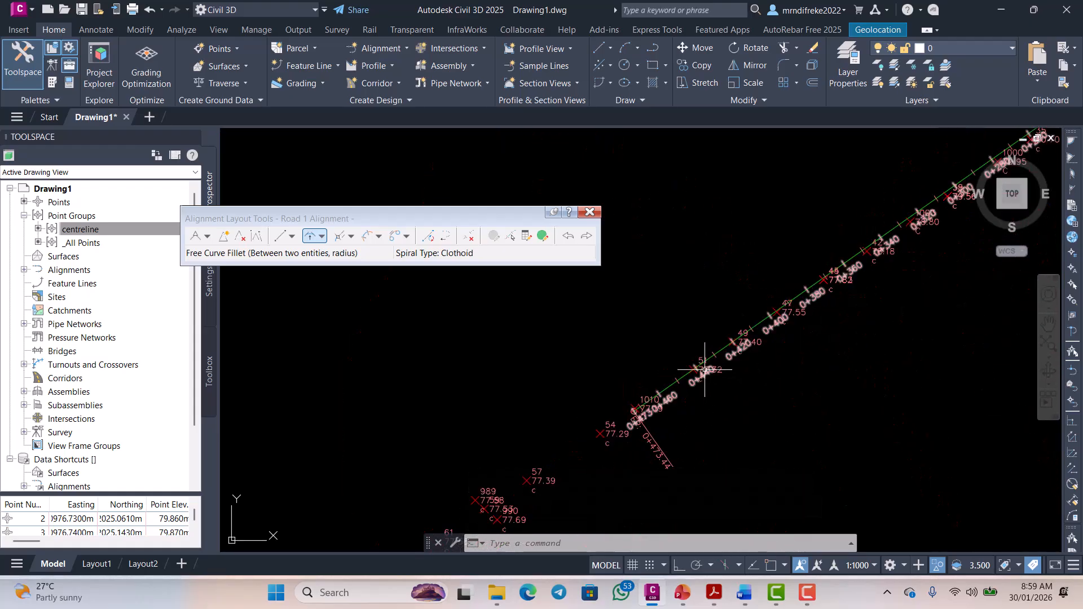
pyautogui.scroll(-6, 731, 342)
pyautogui.scroll(6, 698, 374)
pyautogui.scroll(-4, 745, 310)
pyautogui.scroll(4, 674, 375)
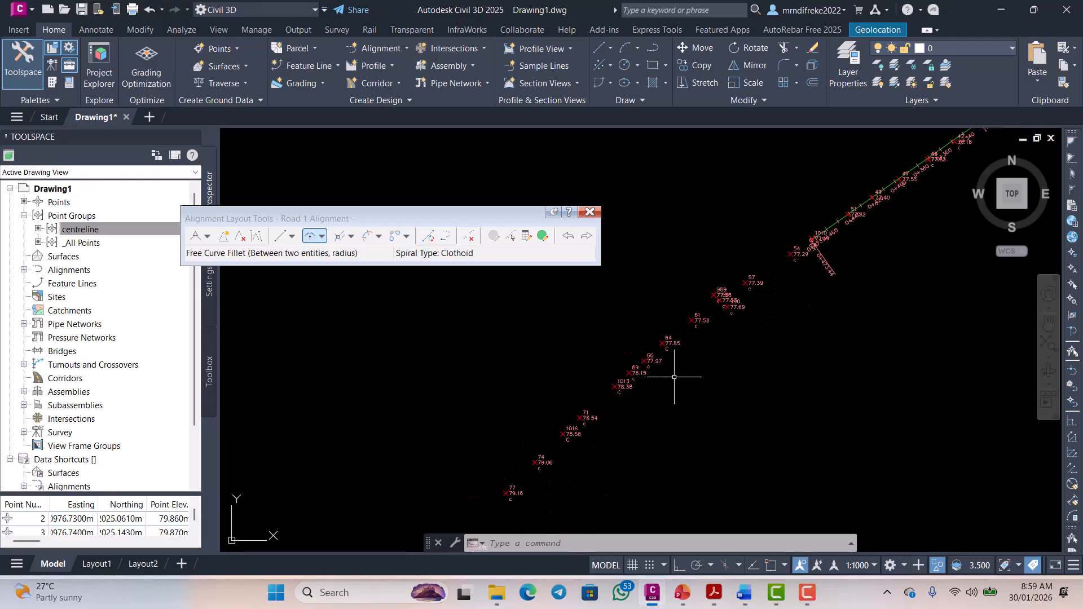
# - Draw a third two-point fixed line along the centreline from point 64 to point 77
pyautogui.scroll(-2, 741, 304)
pyautogui.click(280, 237)
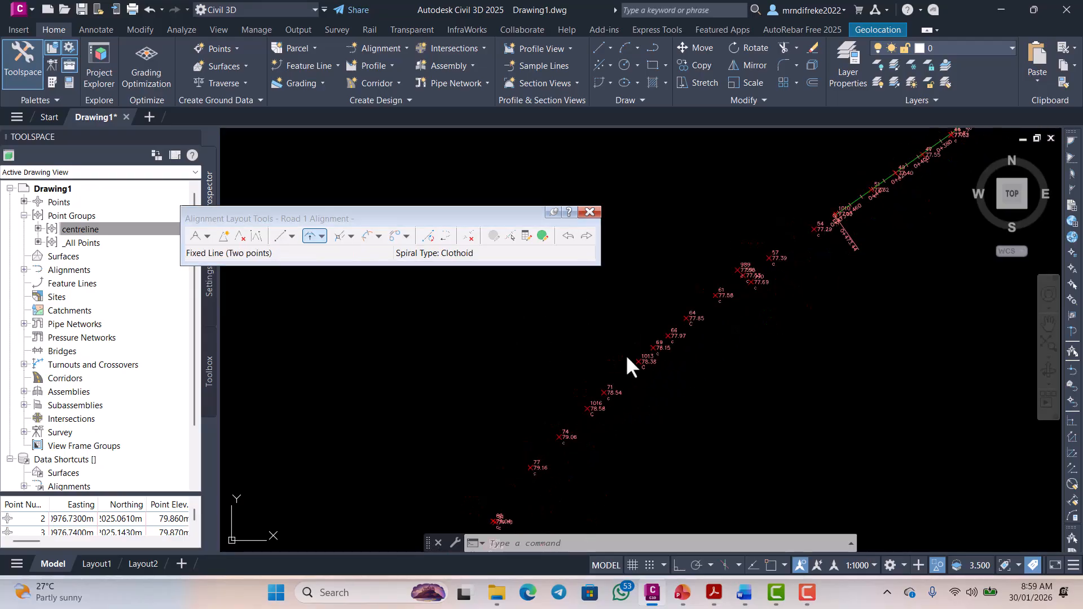
pyautogui.scroll(-2, 706, 313)
pyautogui.scroll(-2, 735, 314)
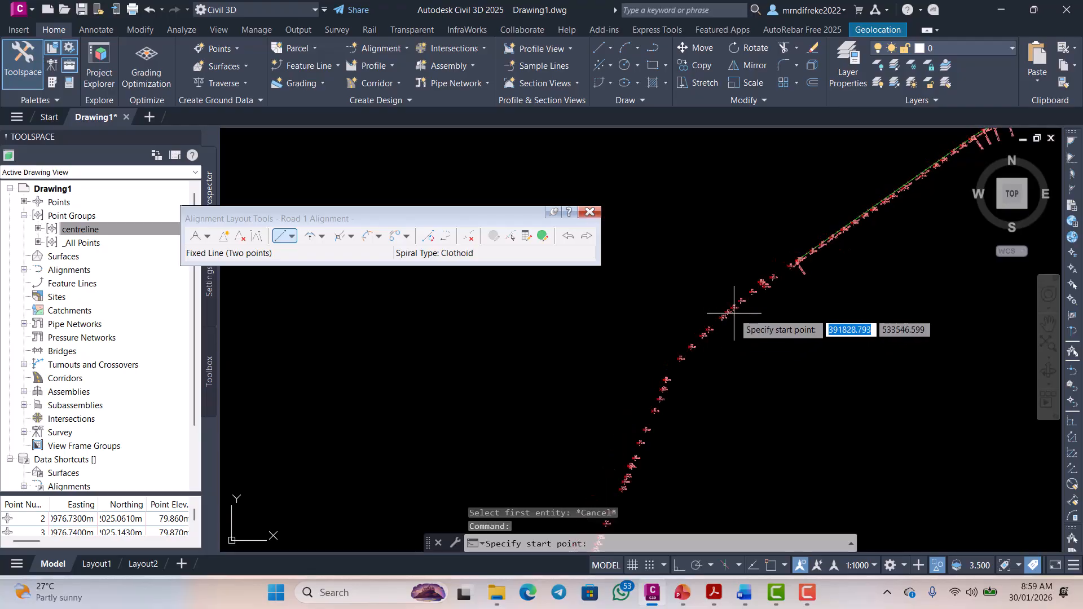
pyautogui.scroll(2, 741, 309)
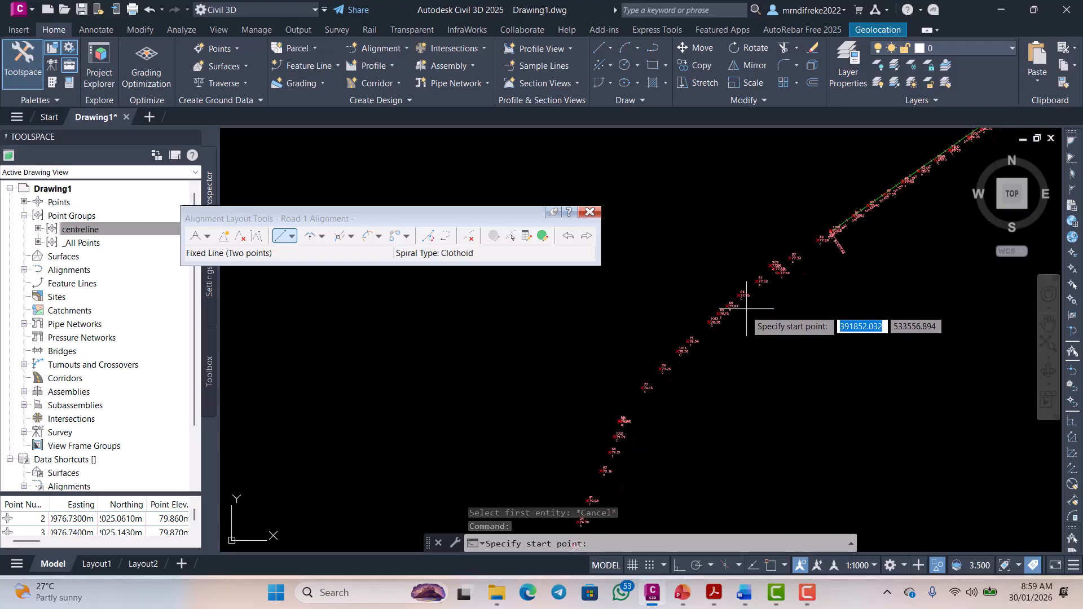
pyautogui.scroll(4, 755, 299)
pyautogui.click(757, 270)
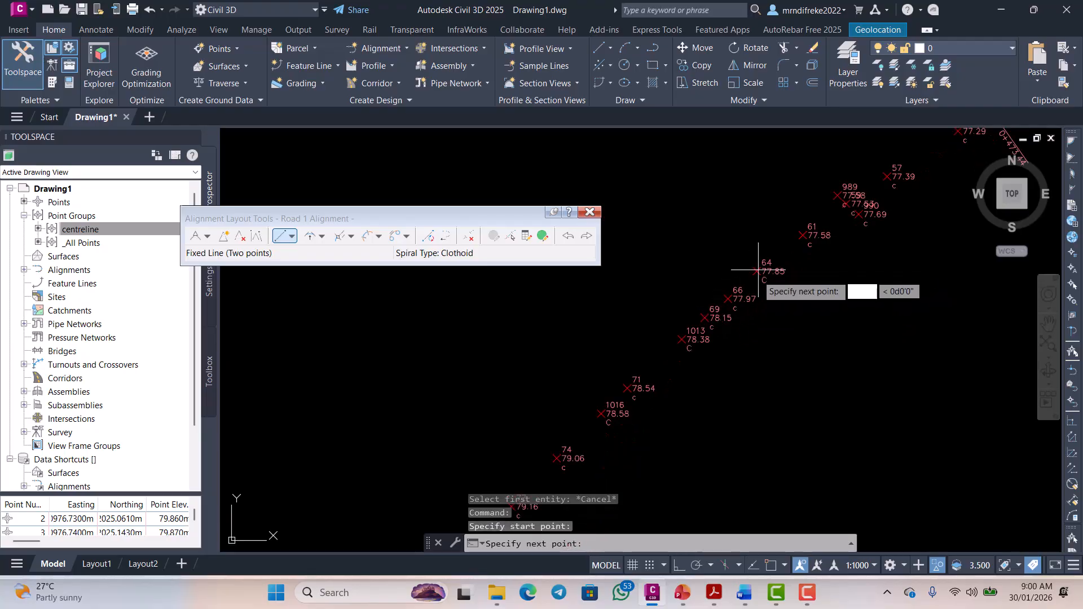
pyautogui.scroll(-6, 734, 305)
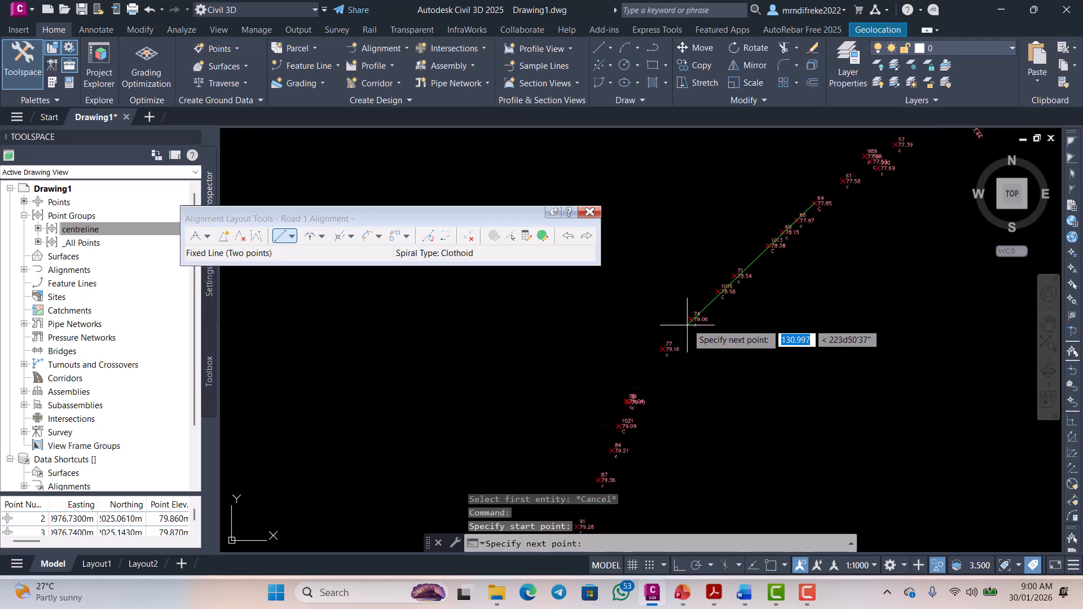
pyautogui.scroll(6, 692, 323)
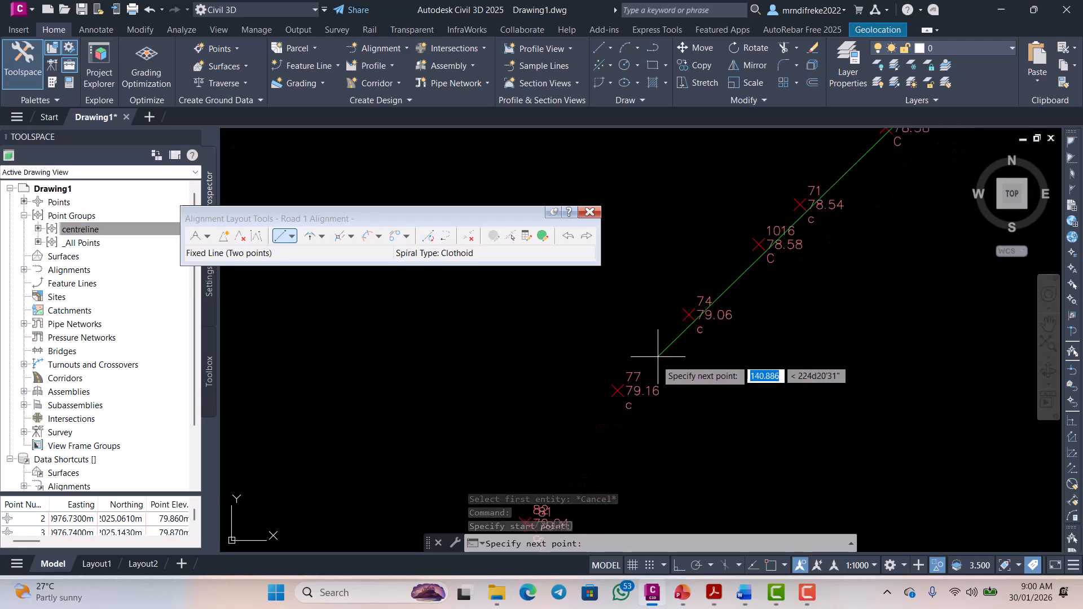
pyautogui.click(619, 390)
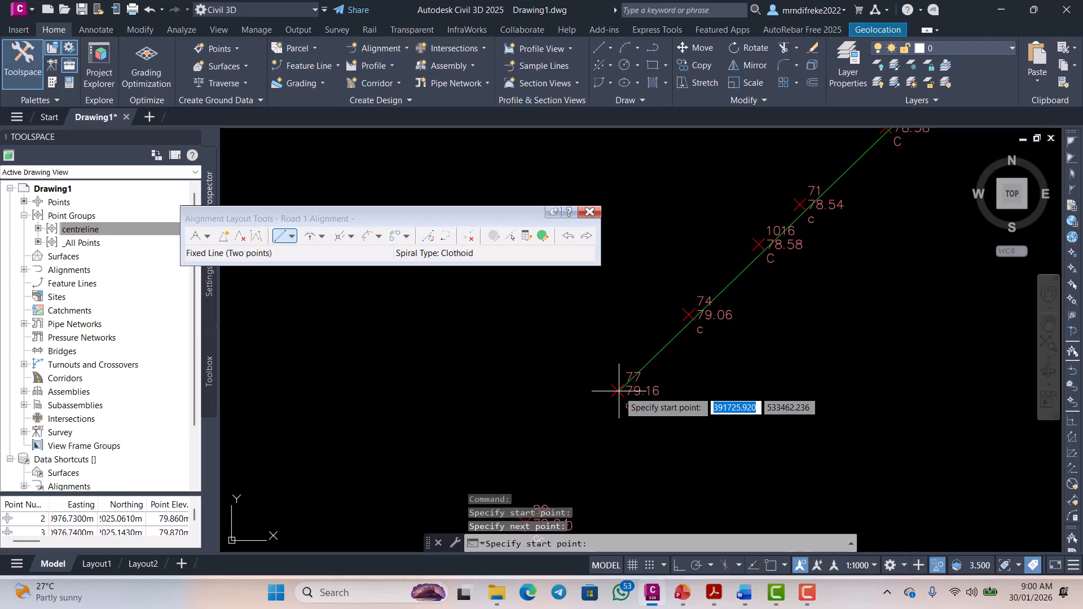
pyautogui.press('Escape')
# - Join the fixed lines ending at points 1010 and 64 with a free curve fillet, using the Lessthan180 solution and a 200 m radius
pyautogui.scroll(-8, 636, 389)
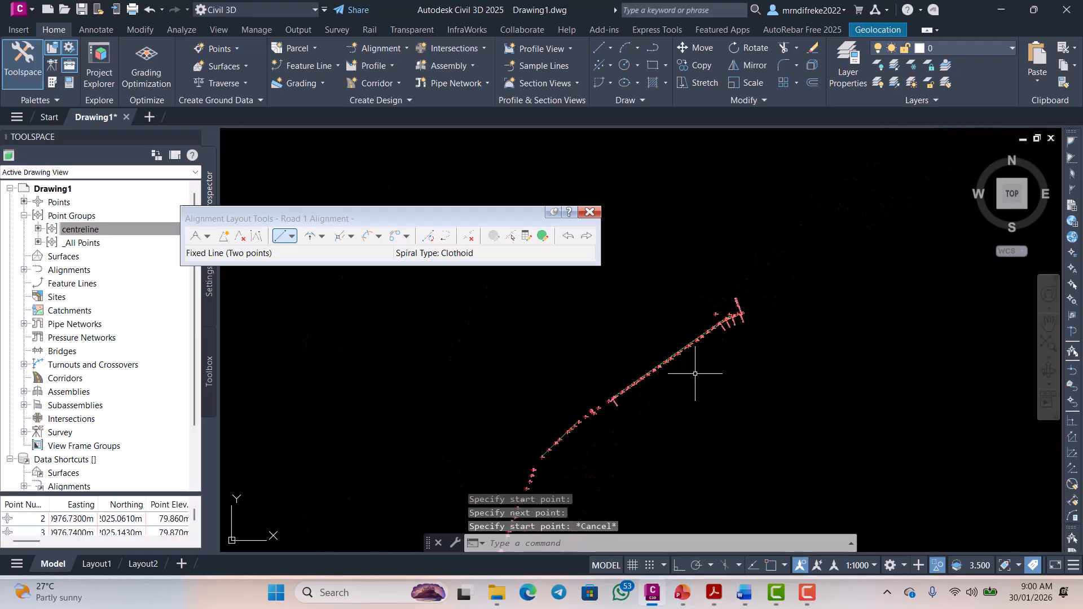
pyautogui.scroll(2, 571, 439)
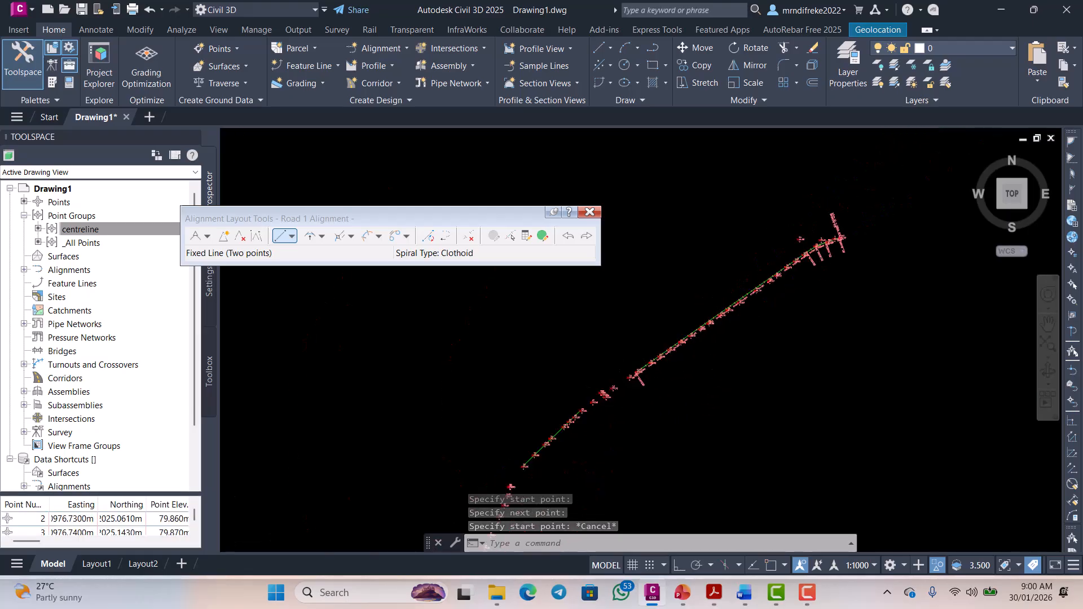
pyautogui.scroll(3, 576, 367)
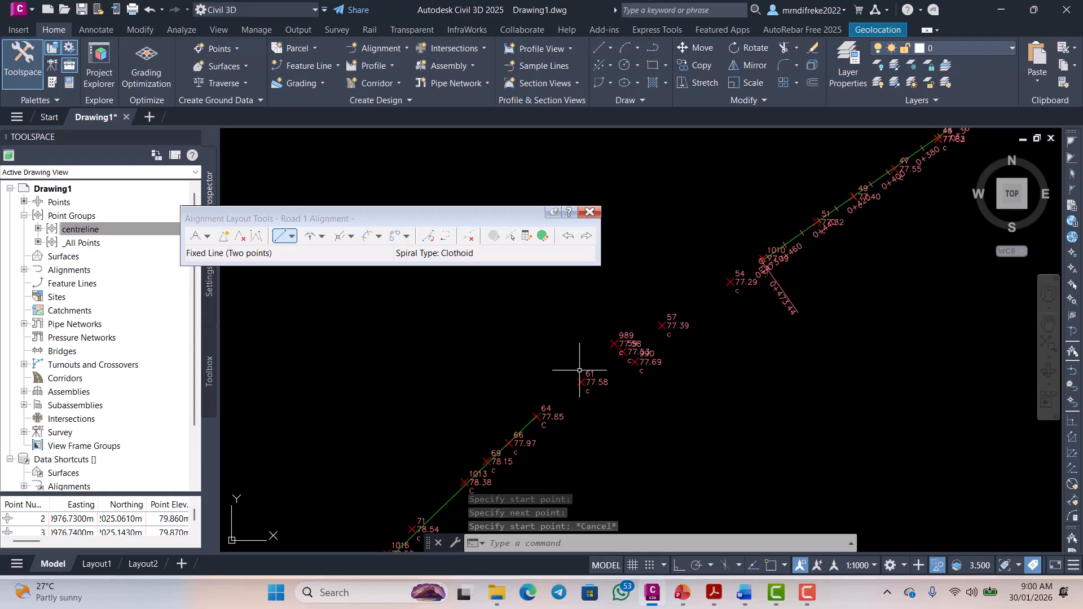
pyautogui.click(321, 237)
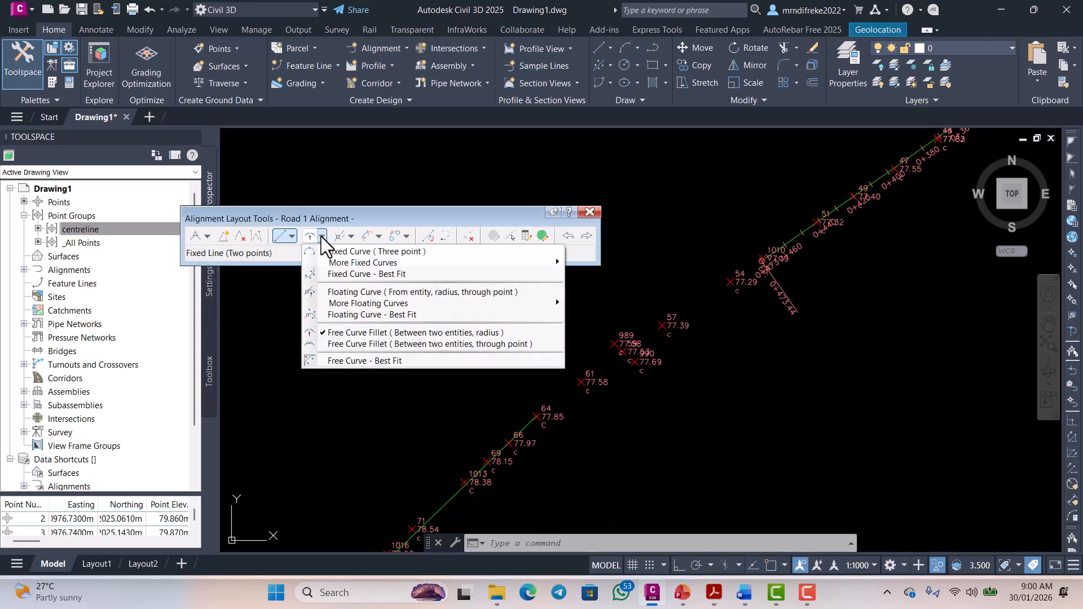
pyautogui.click(341, 332)
pyautogui.scroll(5, 786, 252)
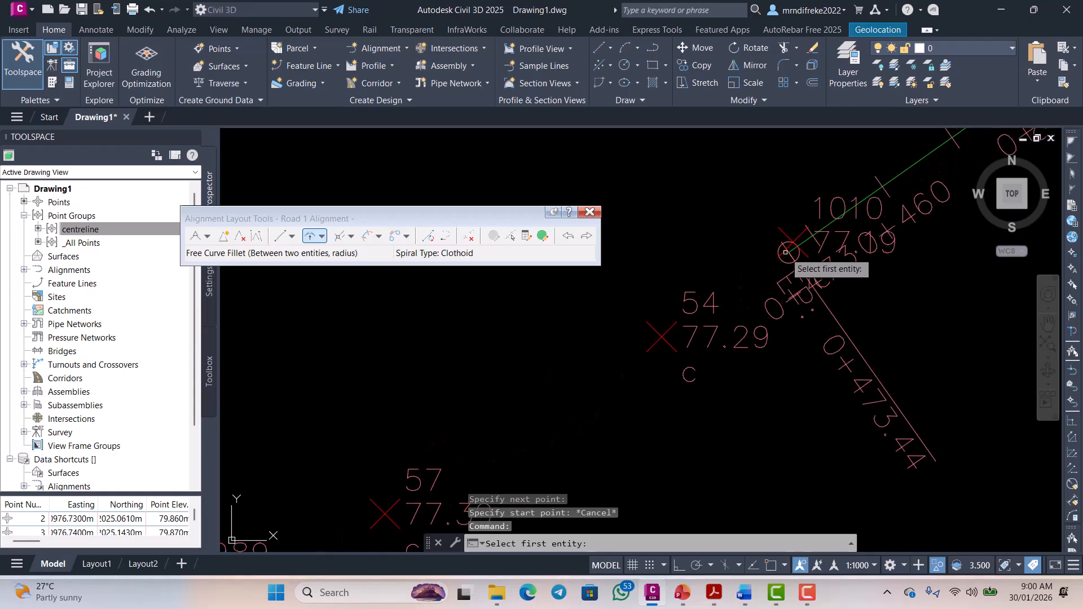
pyautogui.scroll(2, 786, 252)
pyautogui.click(793, 255)
pyautogui.scroll(-4, 796, 257)
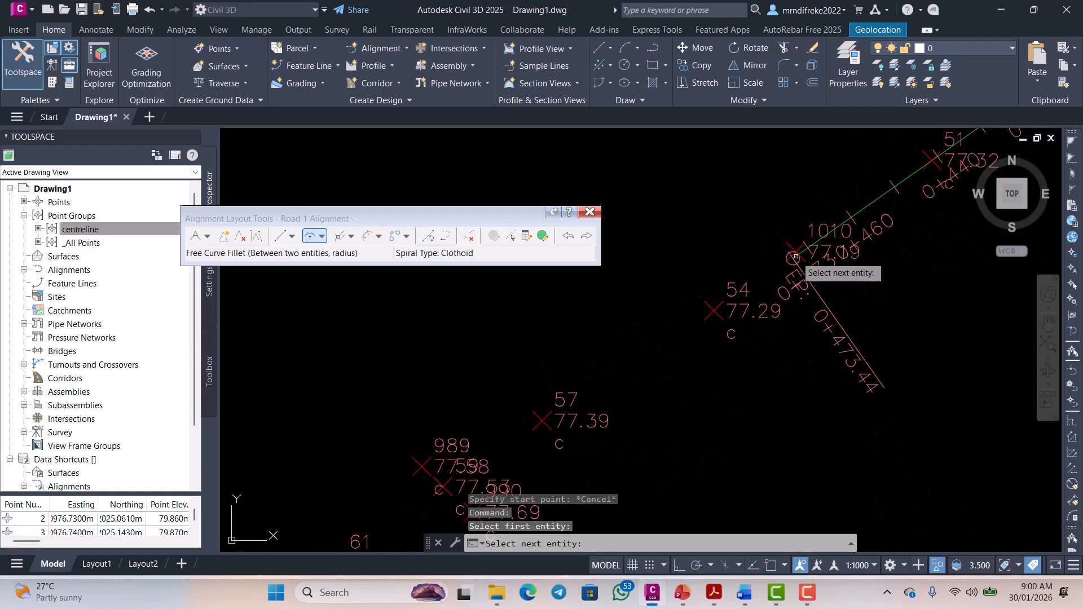
pyautogui.scroll(-8, 797, 257)
pyautogui.scroll(2, 726, 320)
pyautogui.scroll(6, 661, 335)
pyautogui.scroll(2, 721, 325)
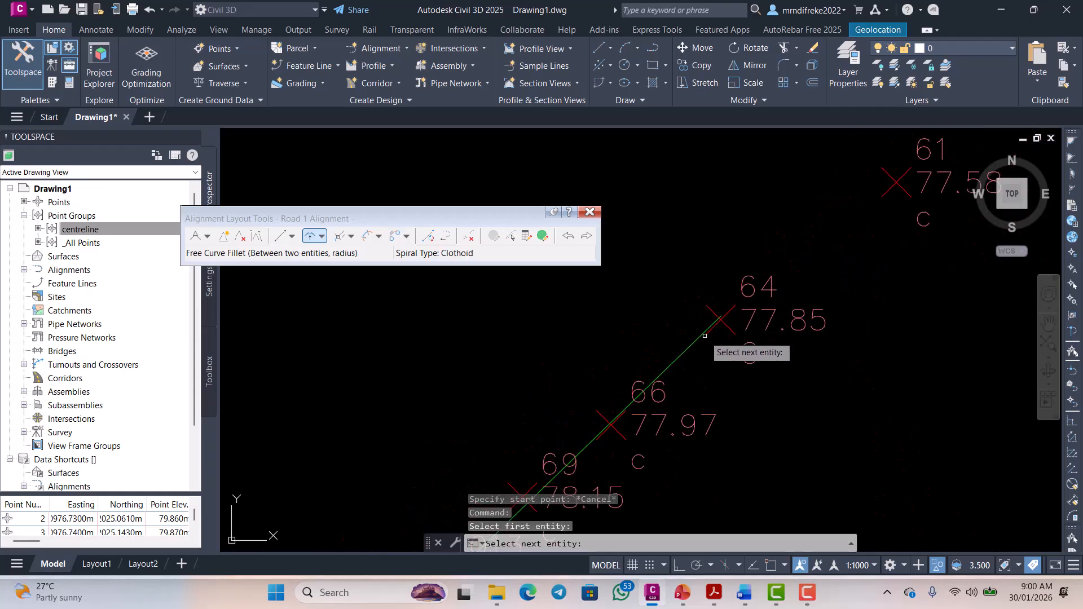
pyautogui.click(700, 339)
pyautogui.click(723, 382)
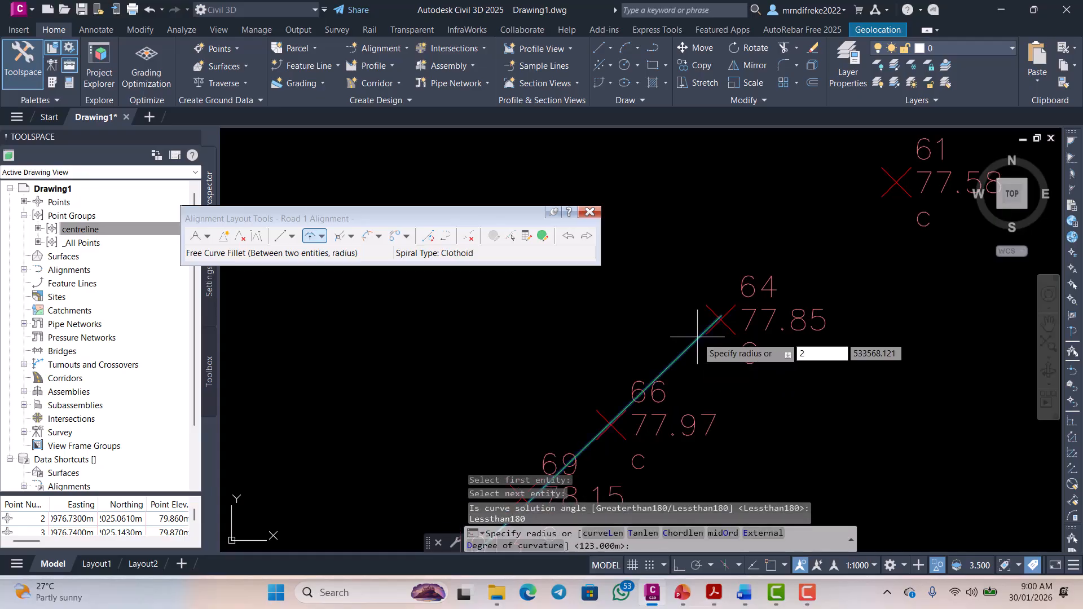
pyautogui.write('20')
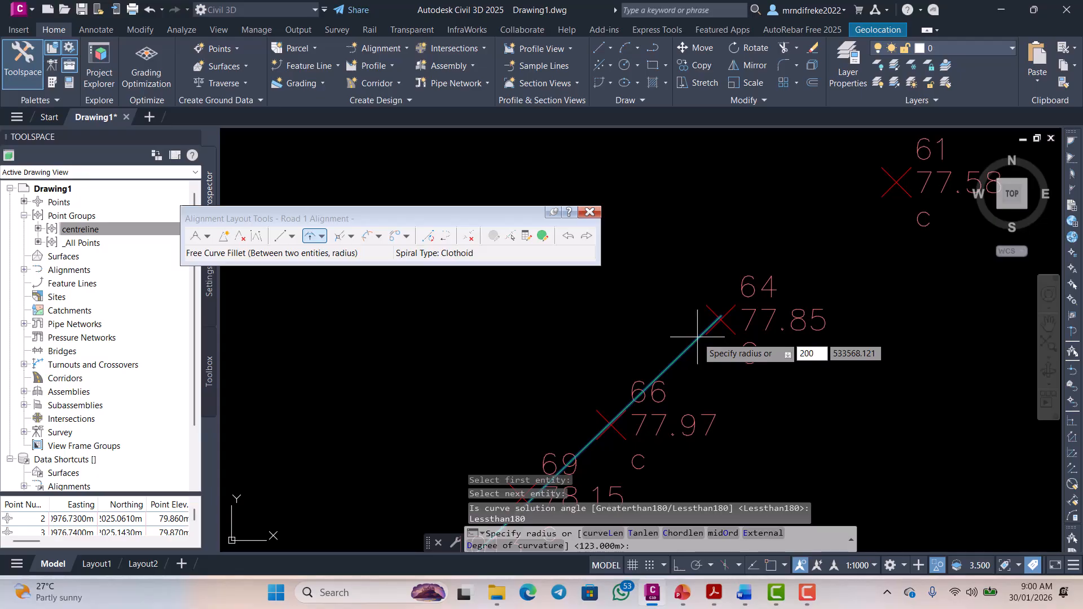
pyautogui.write('0')
pyautogui.press('Return')
pyautogui.scroll(-2, 746, 424)
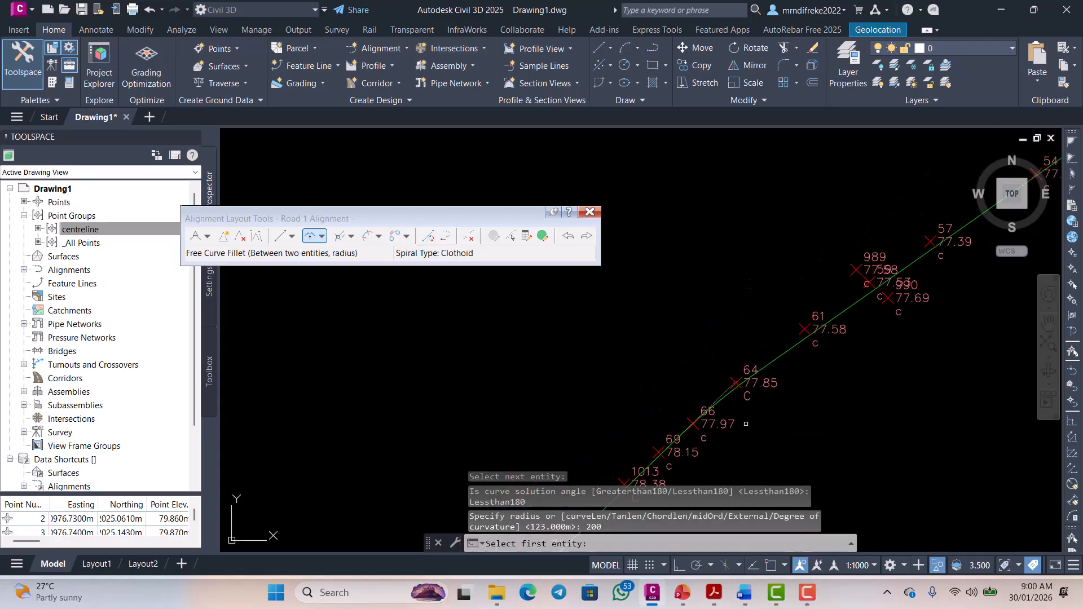
pyautogui.scroll(-8, 746, 423)
pyautogui.press('Escape')
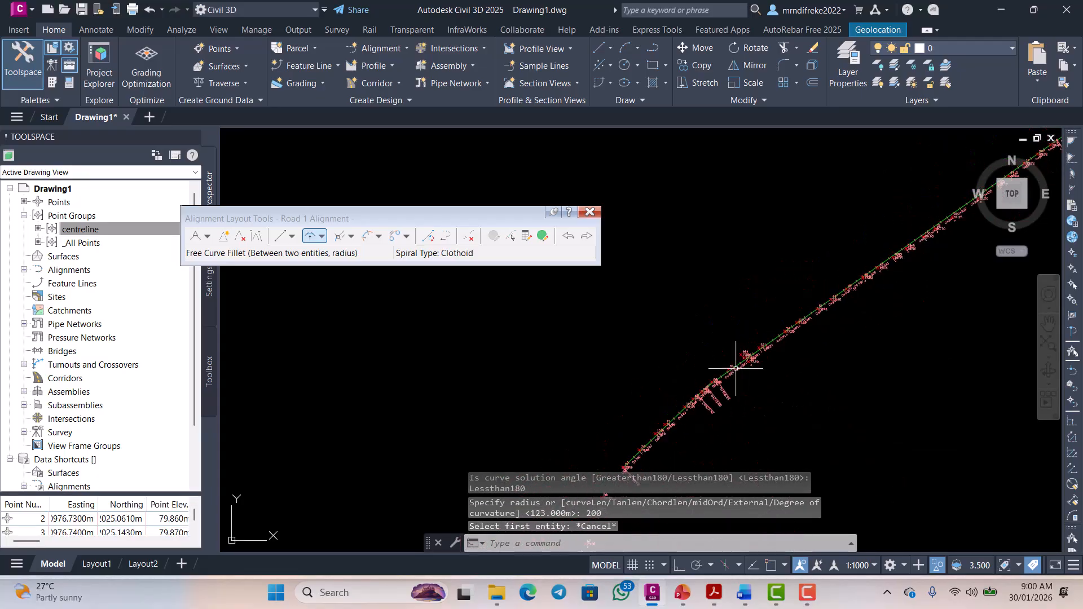
# - Examine how the new curve near points 64 to 69 and the rest of the alignment follow the centreline points
pyautogui.scroll(-4, 736, 369)
pyautogui.scroll(10, 818, 310)
pyautogui.scroll(-9, 781, 327)
pyautogui.scroll(2, 671, 409)
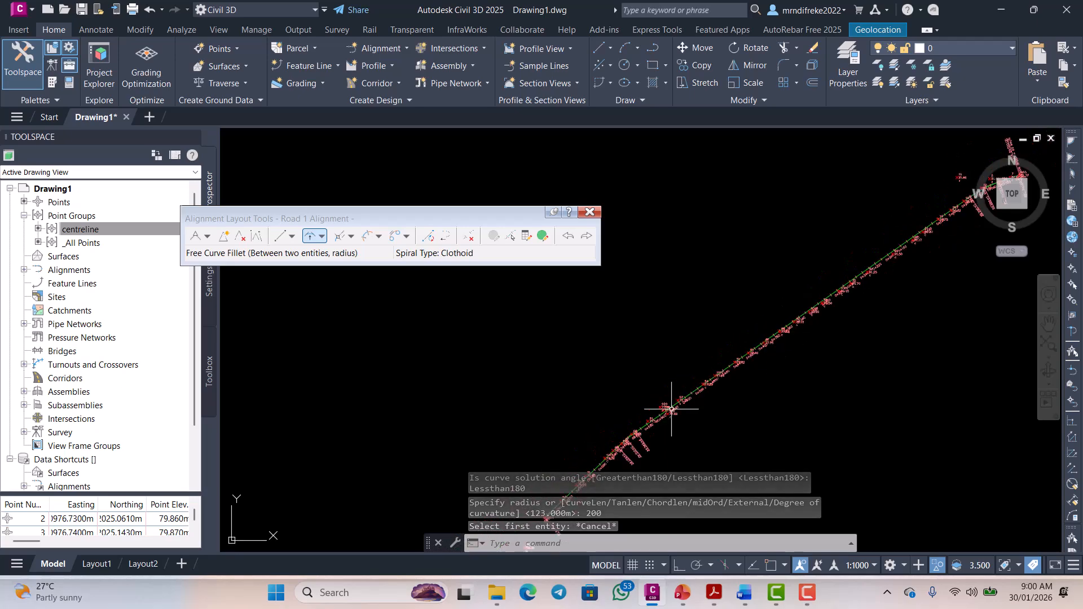
pyautogui.scroll(8, 701, 363)
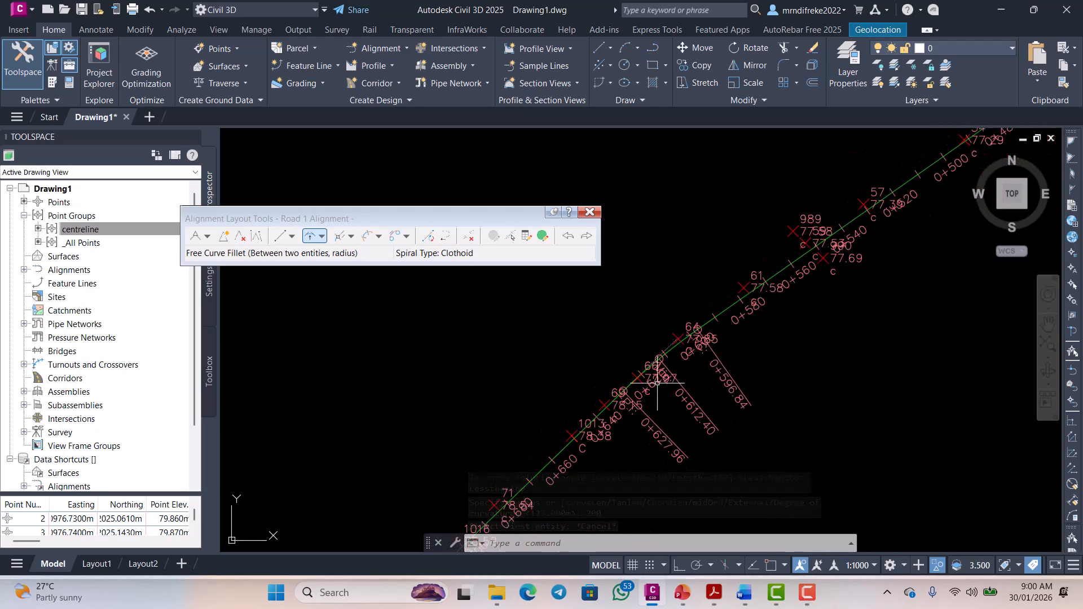
pyautogui.moveTo(657, 384); pyautogui.dragTo(683, 357, button='middle')
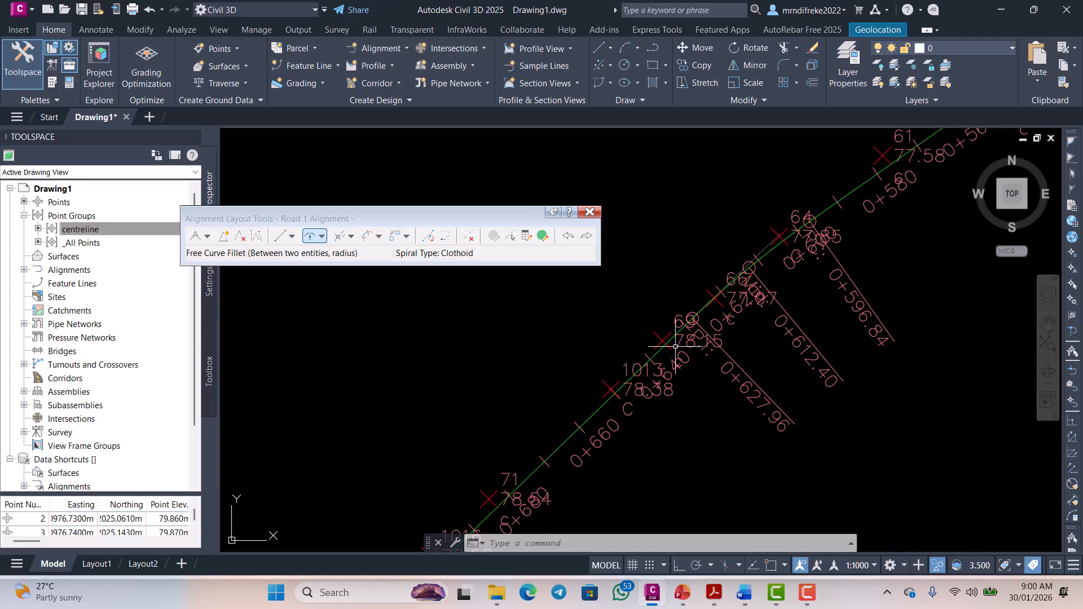
pyautogui.scroll(-4, 703, 345)
pyautogui.scroll(4, 742, 312)
pyautogui.scroll(-2, 726, 331)
pyautogui.scroll(3, 689, 351)
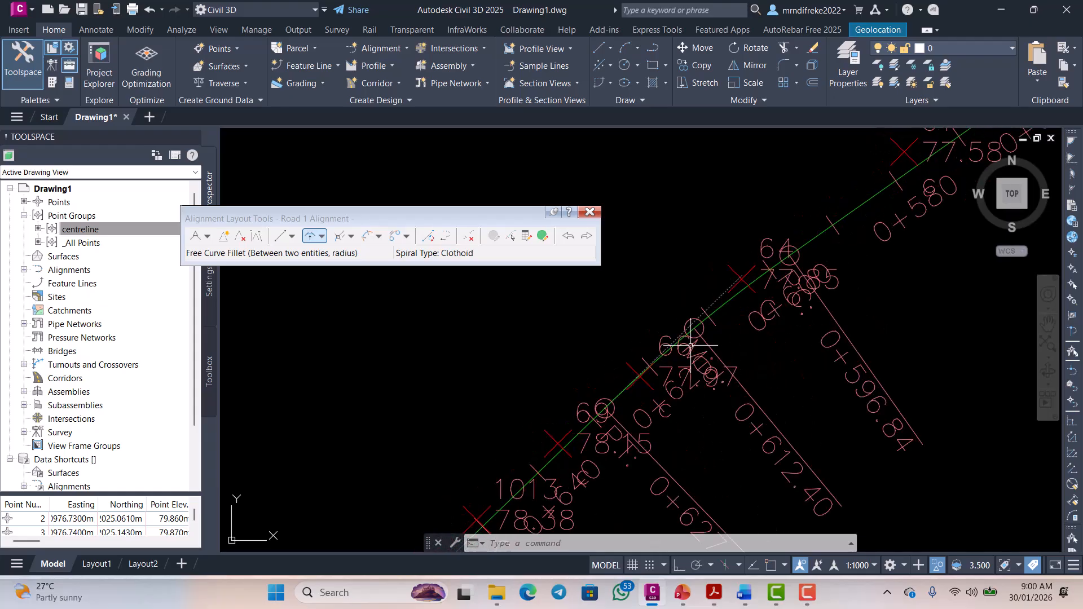
pyautogui.scroll(-5, 694, 375)
pyautogui.scroll(6, 733, 350)
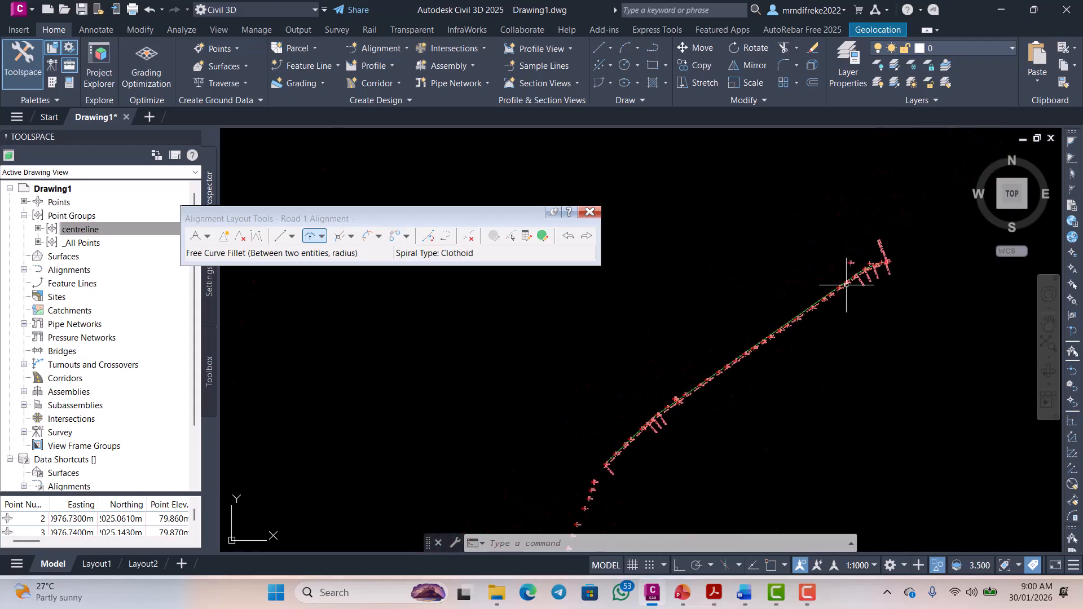
pyautogui.scroll(-5, 816, 285)
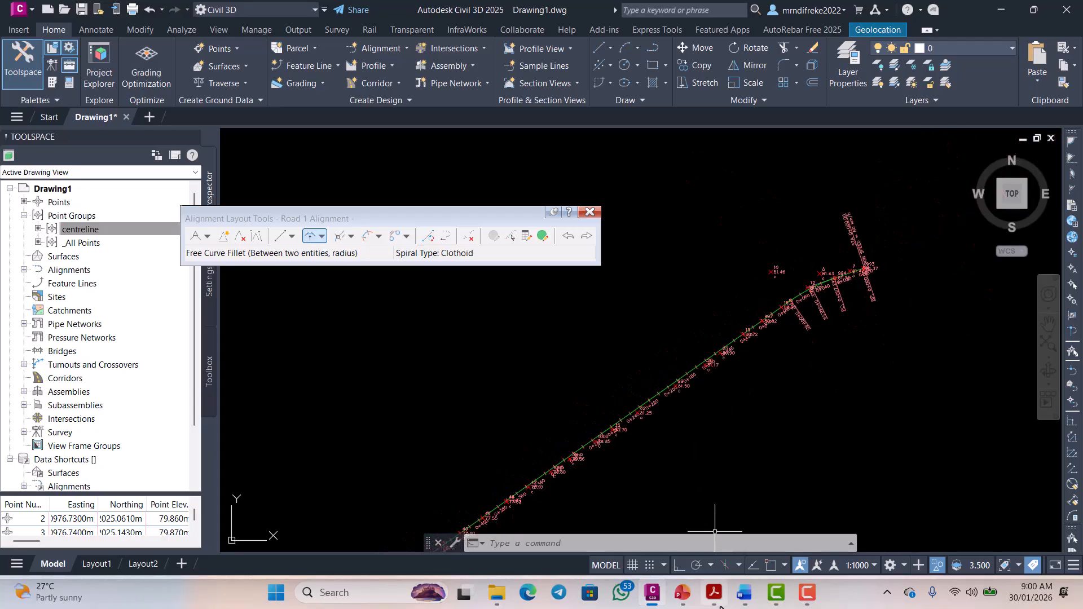
# - Switch to the highway e-book in Word and review the minimum radius values by design speed and superelevation in Table 10
pyautogui.moveTo(714, 599)
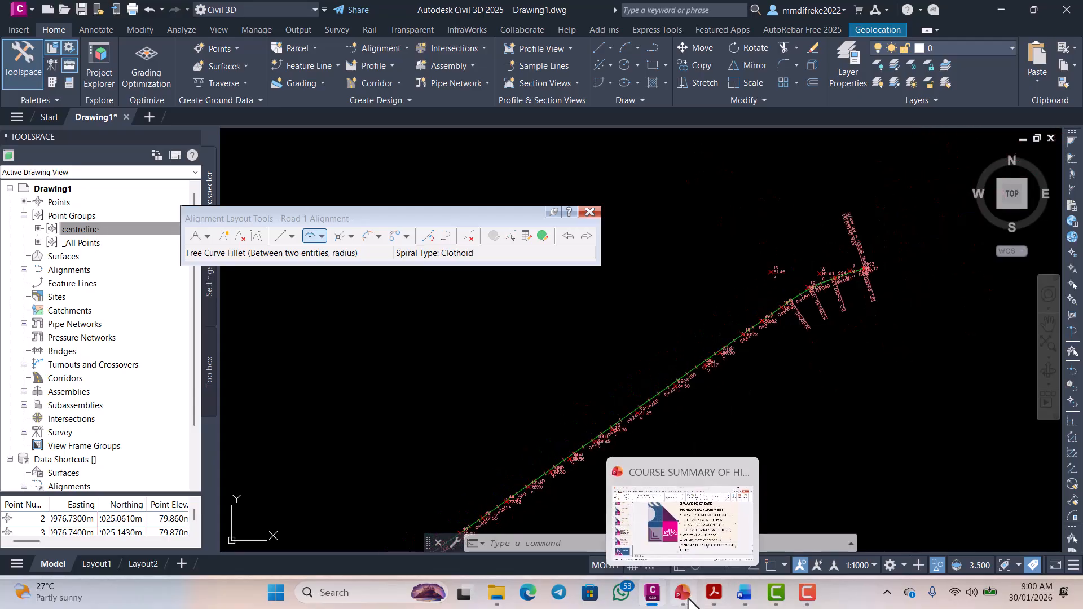
pyautogui.click(744, 595)
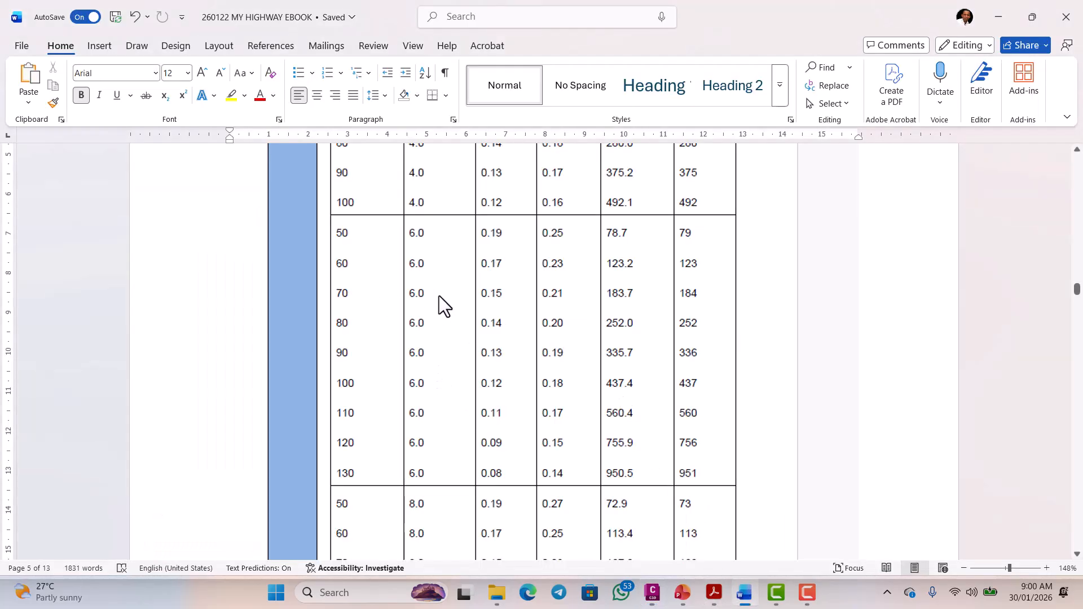
pyautogui.scroll(5, 439, 295)
pyautogui.scroll(-3, 686, 308)
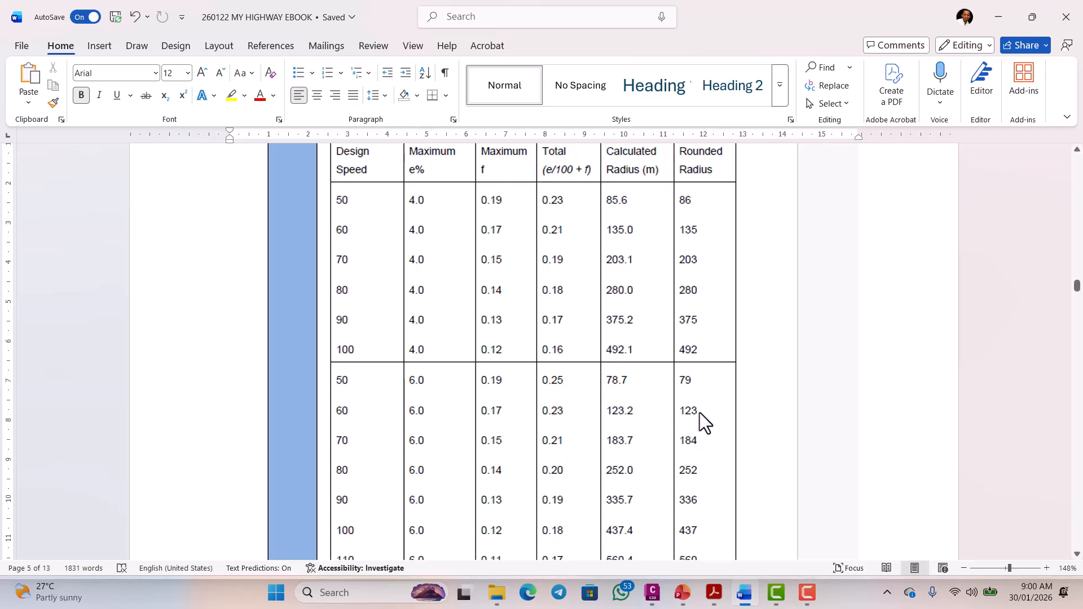
pyautogui.scroll(3, 699, 412)
pyautogui.scroll(-4, 700, 411)
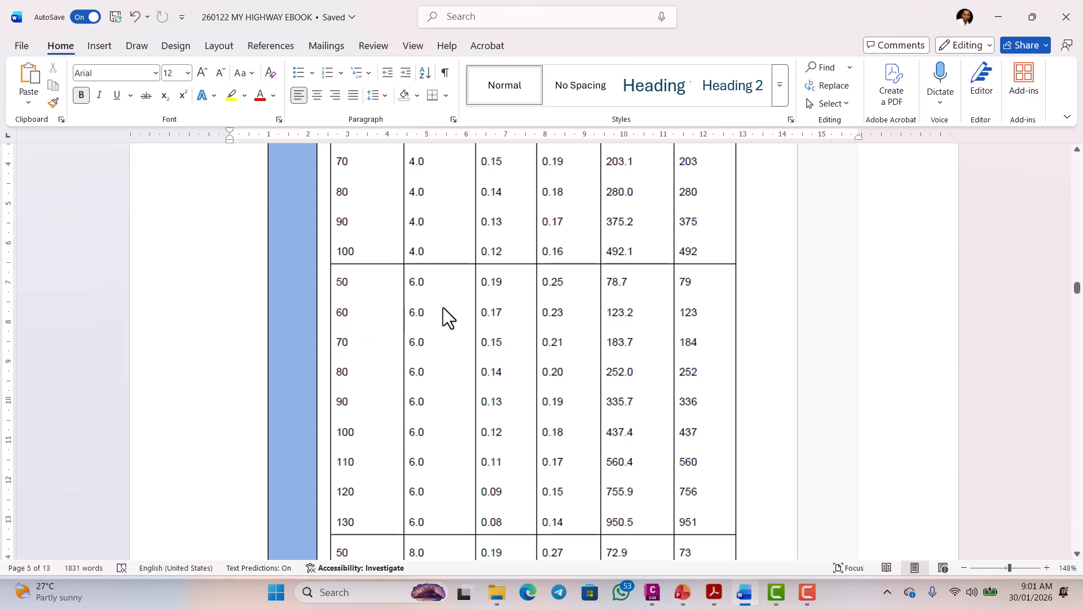
pyautogui.scroll(2, 564, 361)
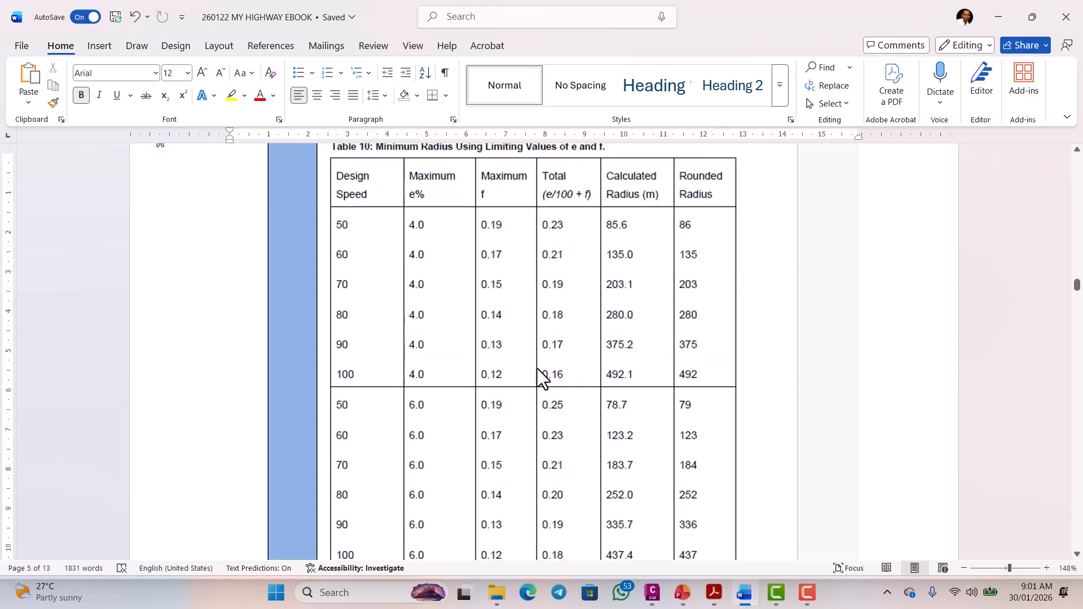
pyautogui.scroll(1, 538, 371)
pyautogui.scroll(-1, 424, 320)
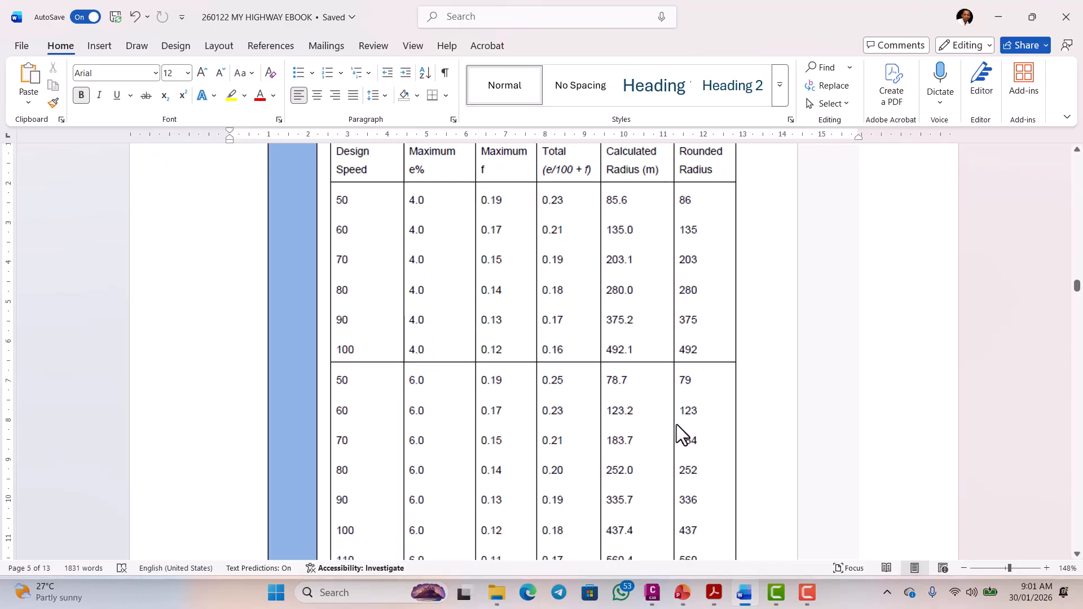
# - Review Table 15 on maximum radii for spiral transition curves and Table 18 on minimum K values in the e-book
pyautogui.scroll(15, 677, 426)
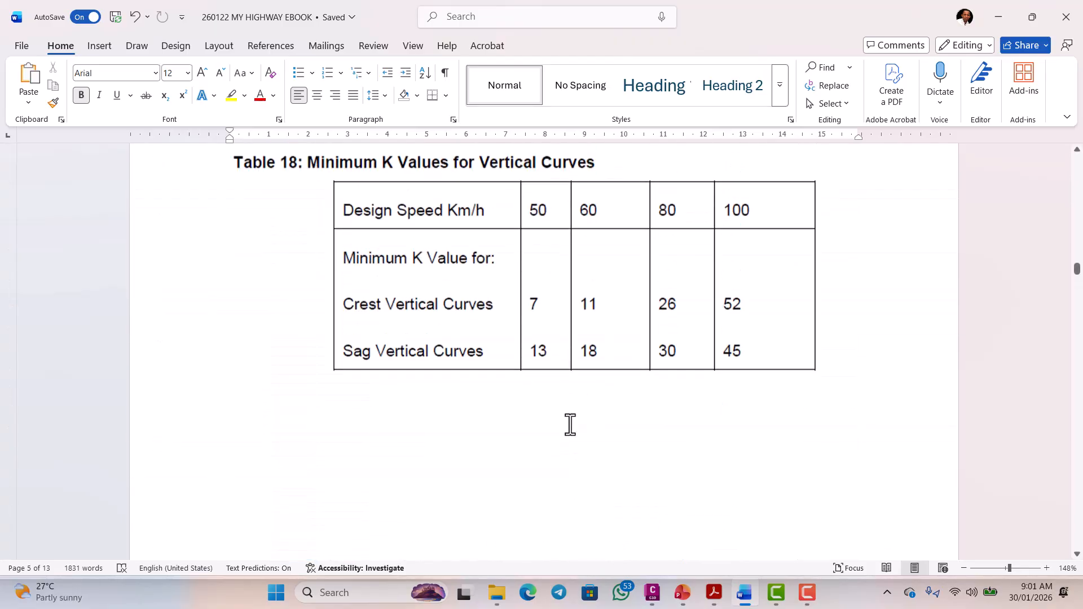
pyautogui.scroll(4, 571, 425)
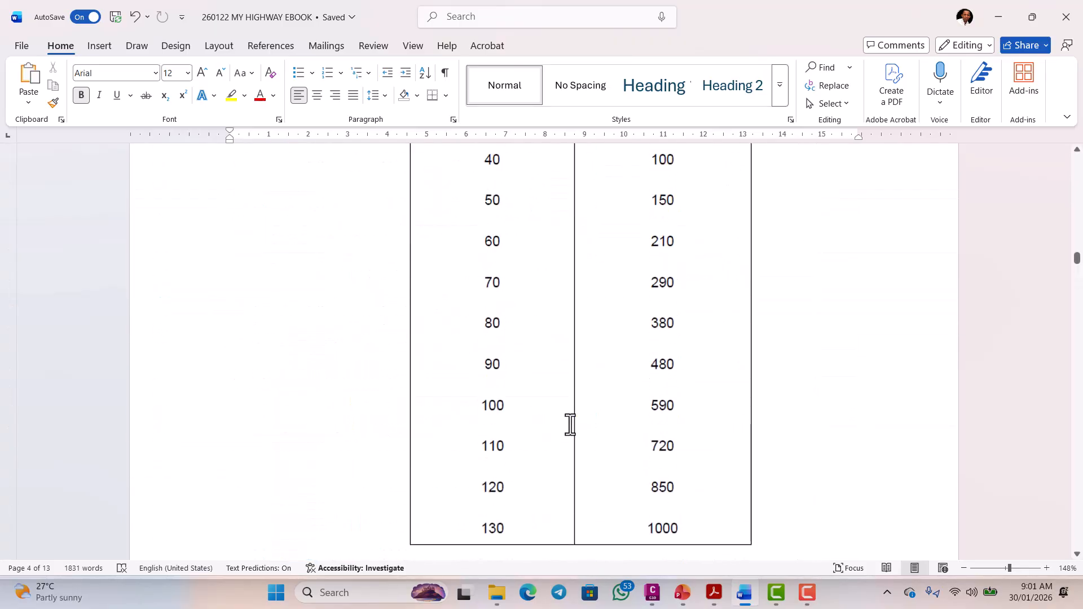
pyautogui.scroll(3, 571, 425)
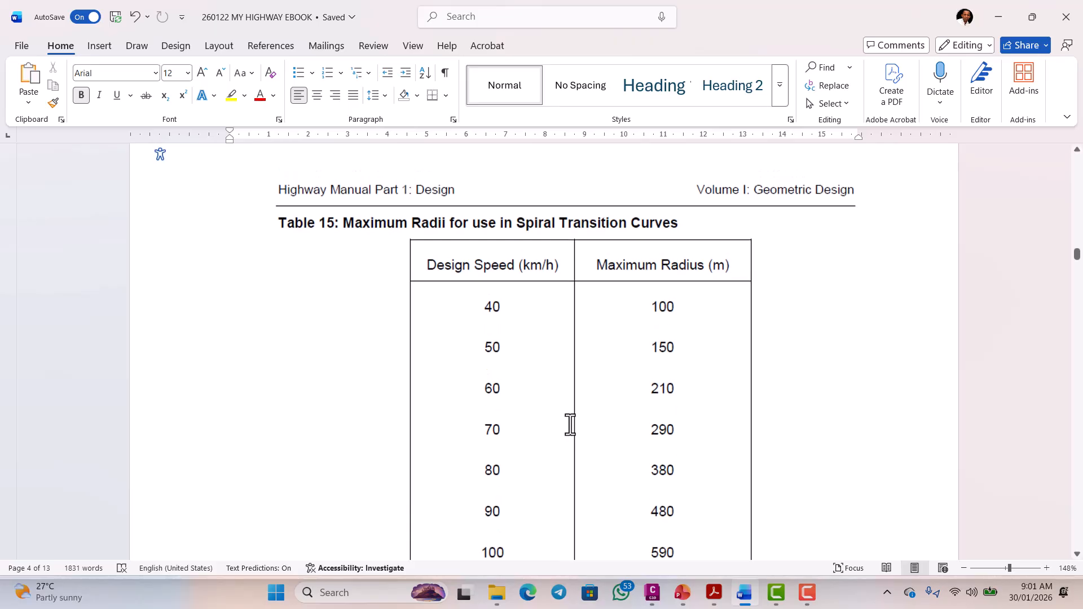
pyautogui.scroll(-3, 571, 425)
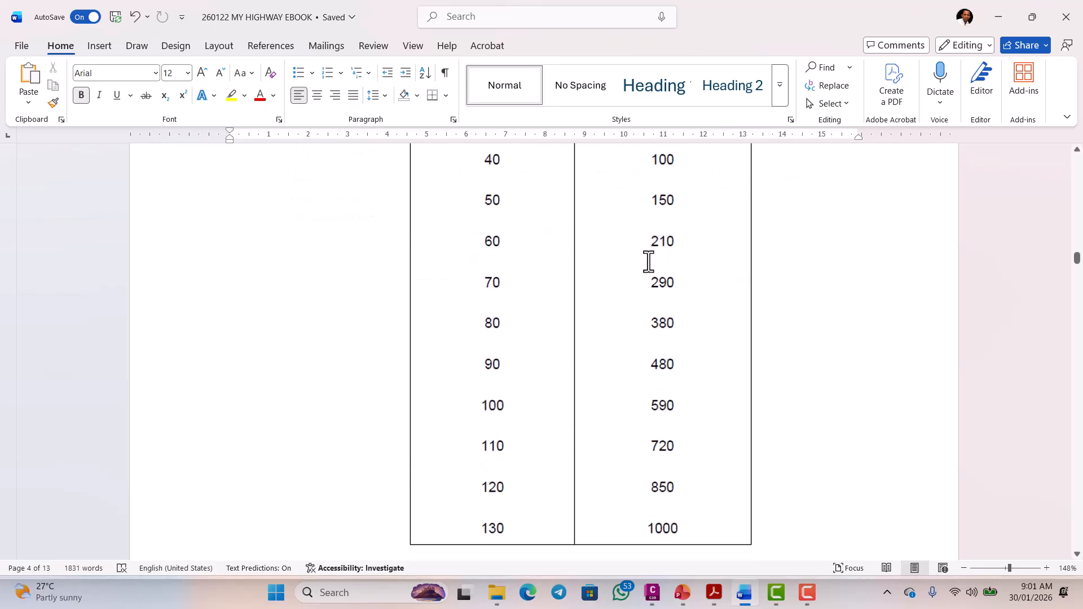
pyautogui.scroll(3, 655, 303)
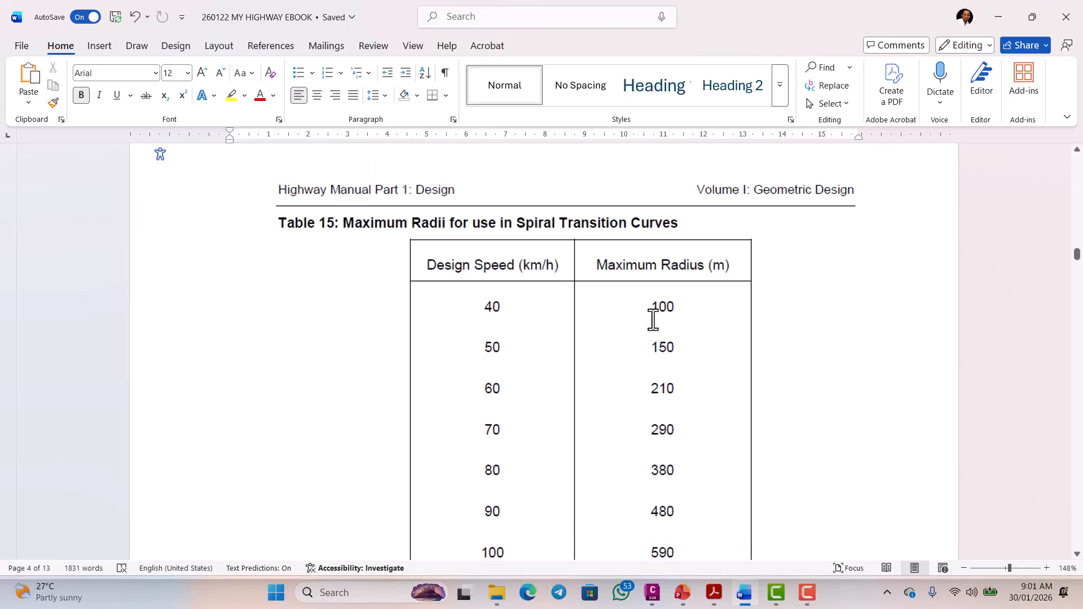
pyautogui.scroll(-2, 653, 327)
pyautogui.scroll(-5, 653, 347)
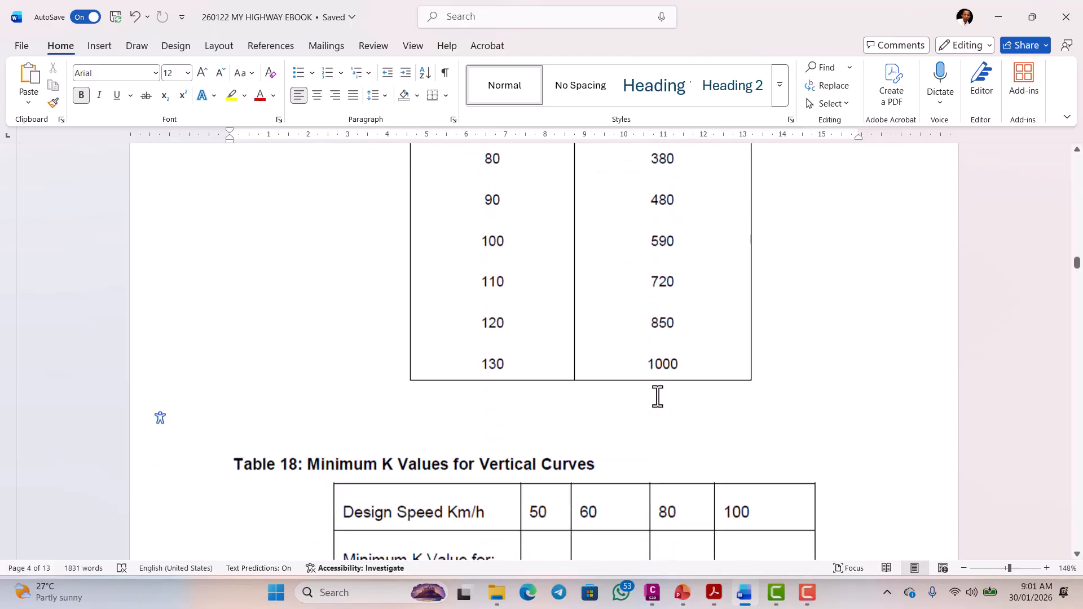
# - Switch to Civil 3D and add multiple segment labels to the Road 1 alignment
pyautogui.click(653, 593)
pyautogui.scroll(2, 647, 369)
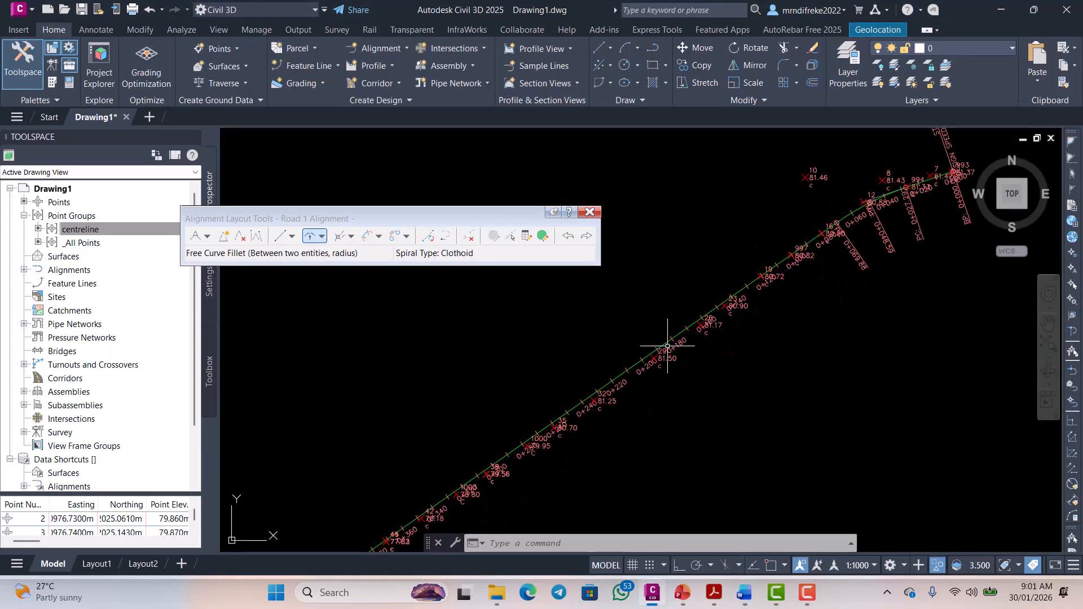
pyautogui.scroll(3, 790, 338)
pyautogui.scroll(-4, 782, 330)
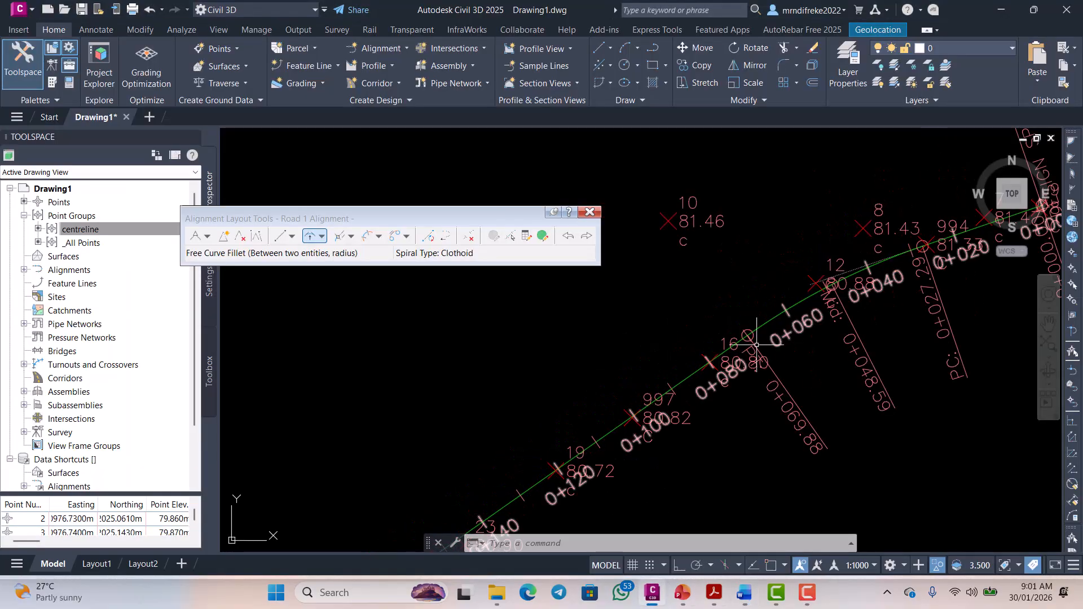
pyautogui.scroll(-3, 826, 321)
pyautogui.scroll(3, 695, 419)
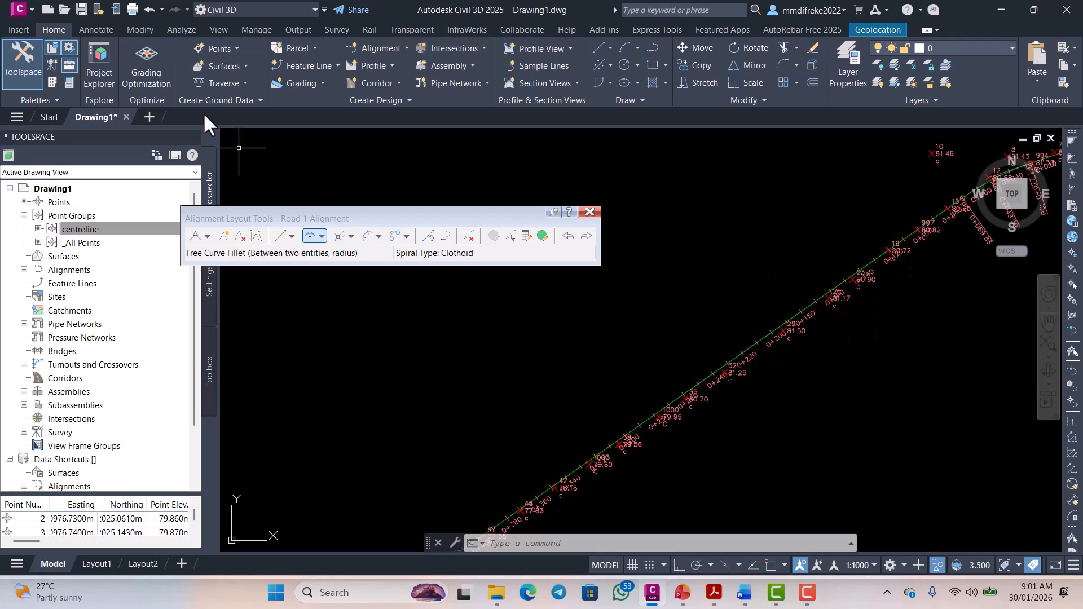
pyautogui.click(97, 30)
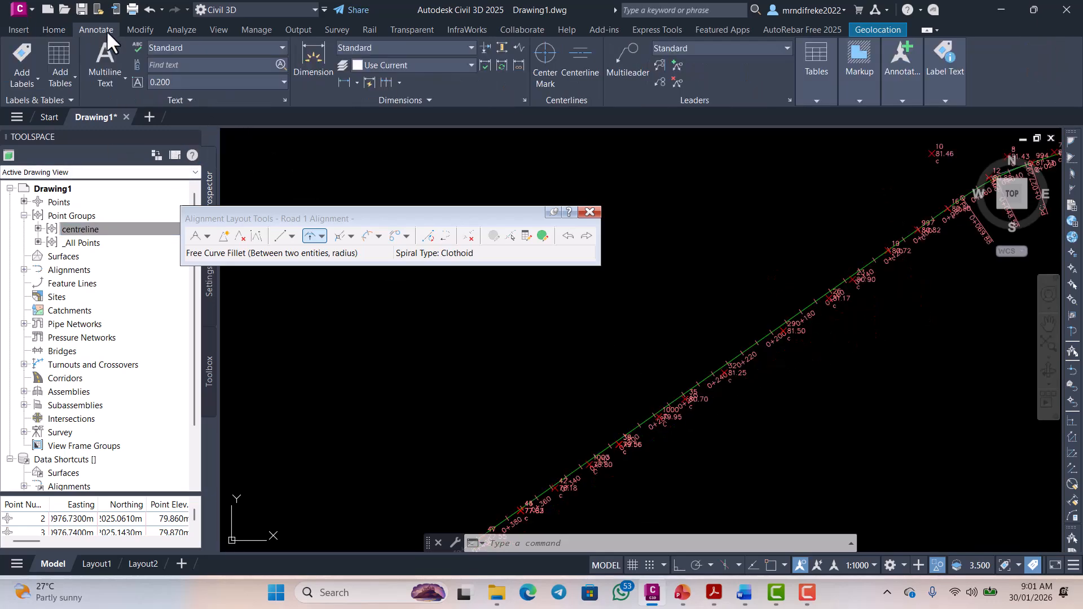
pyautogui.click(36, 74)
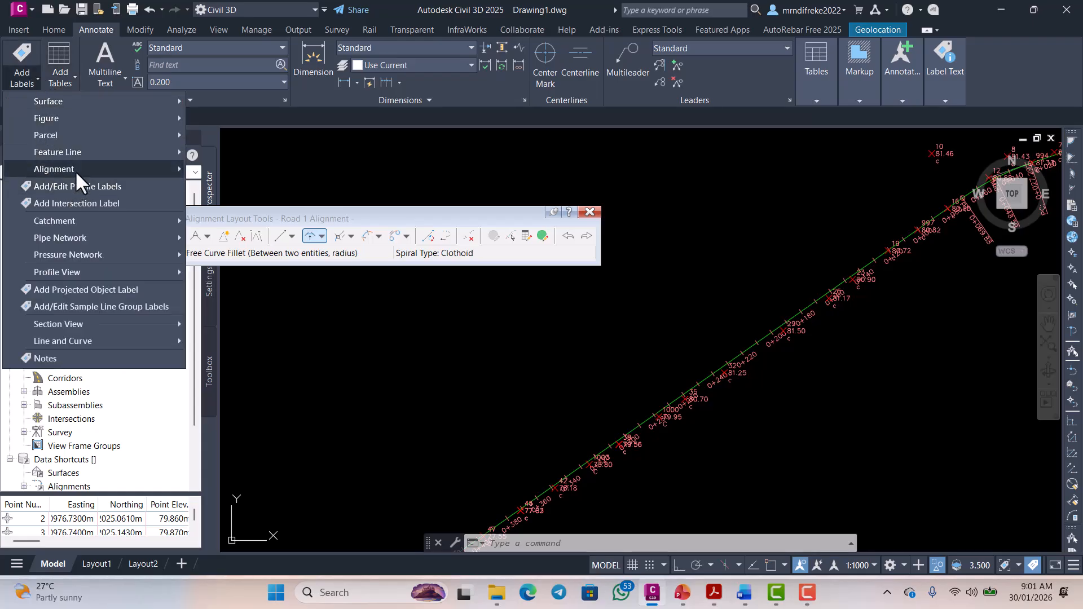
pyautogui.moveTo(75, 170)
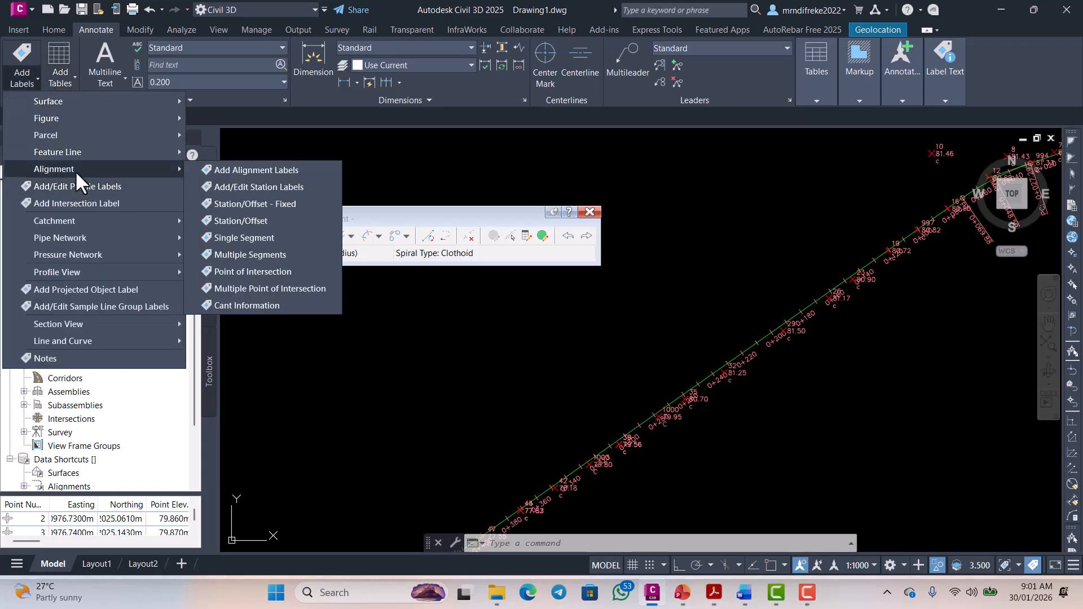
pyautogui.click(250, 255)
pyautogui.scroll(5, 800, 355)
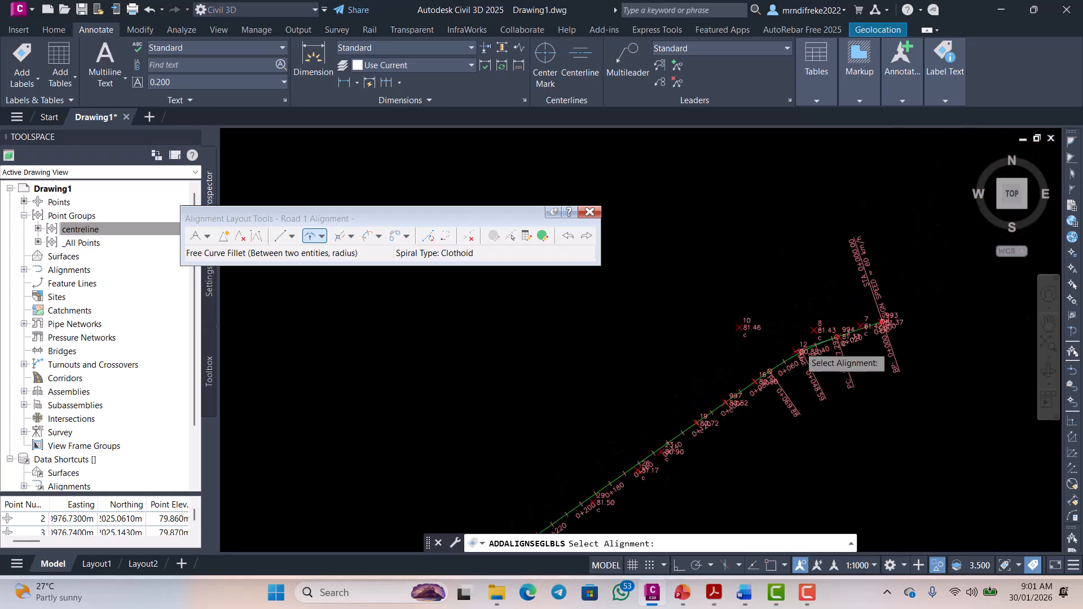
pyautogui.scroll(8, 793, 353)
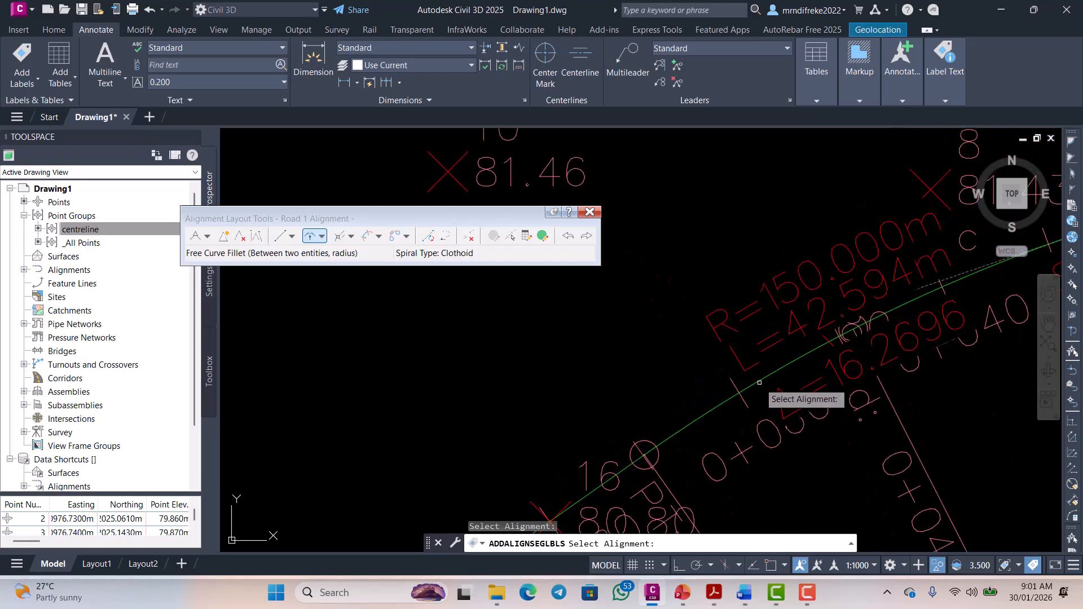
pyautogui.scroll(-10, 759, 383)
pyautogui.scroll(5, 629, 416)
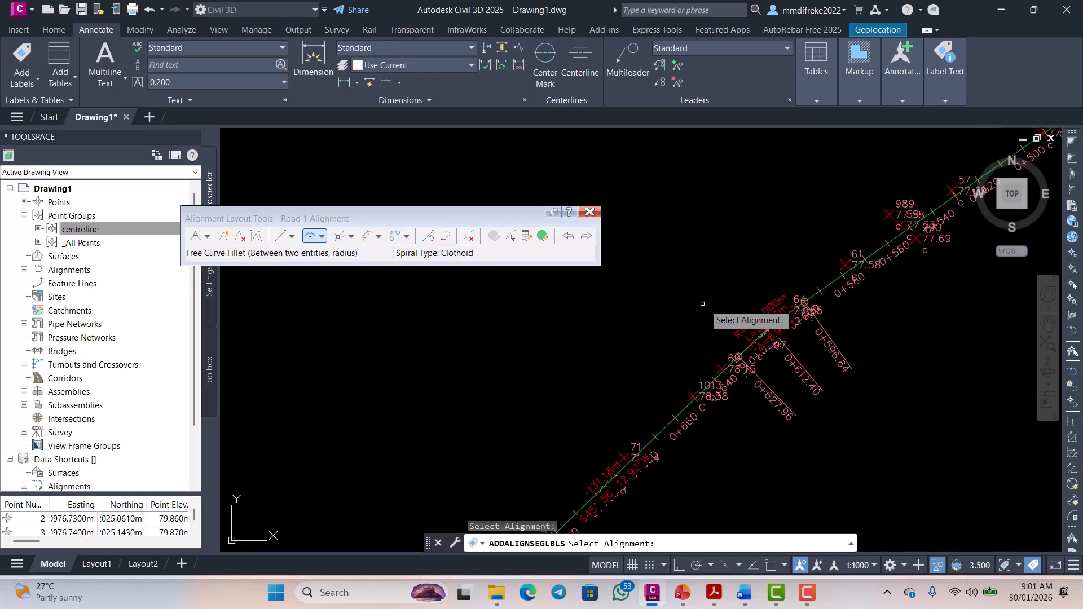
pyautogui.scroll(3, 801, 333)
pyautogui.press('Escape')
# - Move the 200 m radius curve label off the alignment into the clear space west of points 64 to 69
pyautogui.click(828, 304)
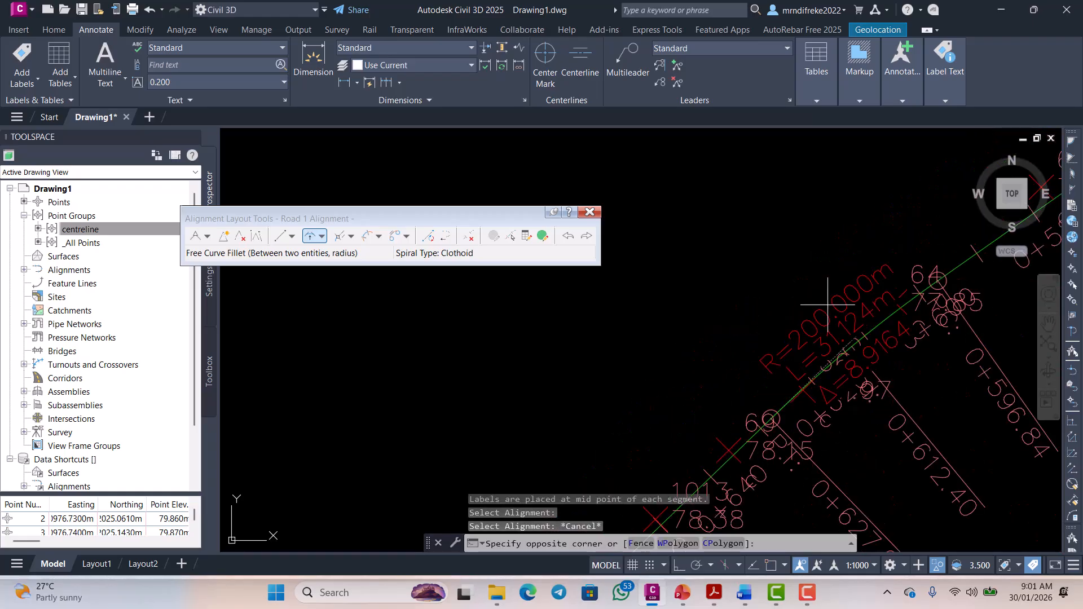
pyautogui.click(836, 313)
pyautogui.click(853, 346)
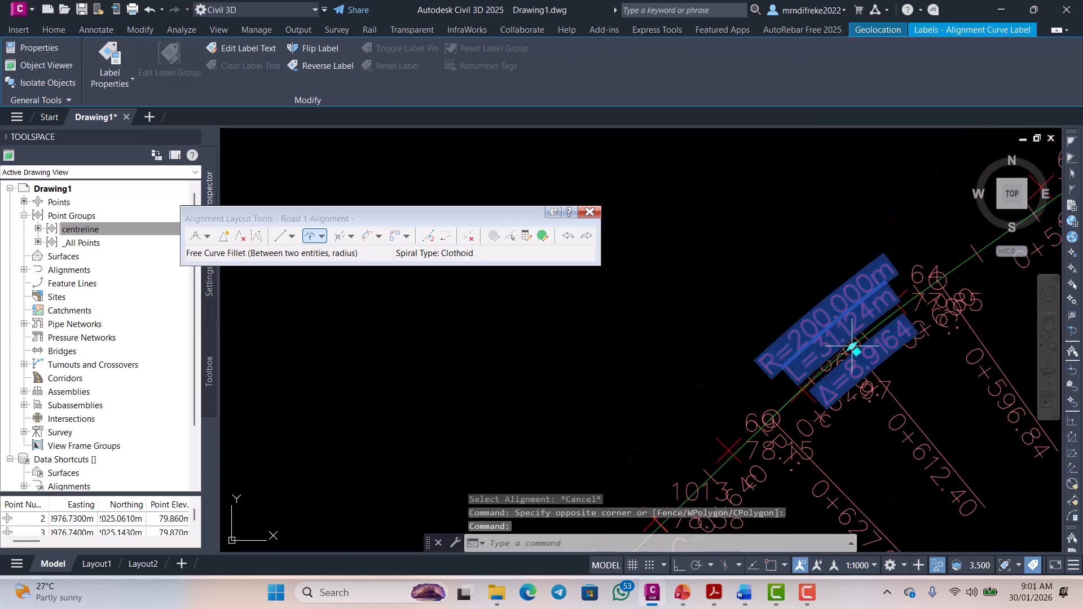
pyautogui.click(857, 351)
pyautogui.scroll(-3, 668, 398)
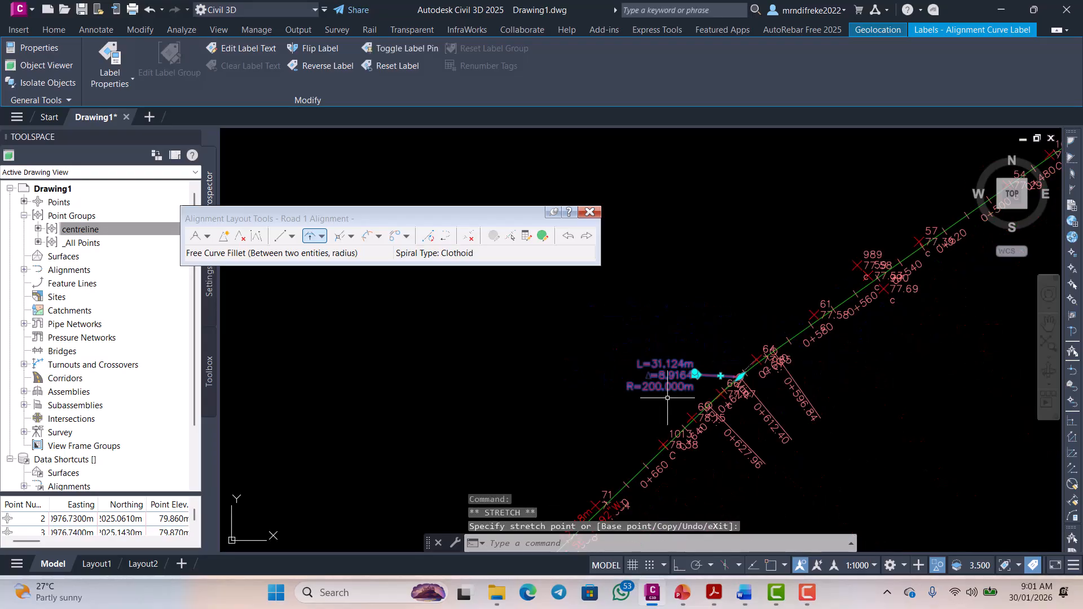
pyautogui.scroll(4, 774, 314)
pyautogui.press('Escape')
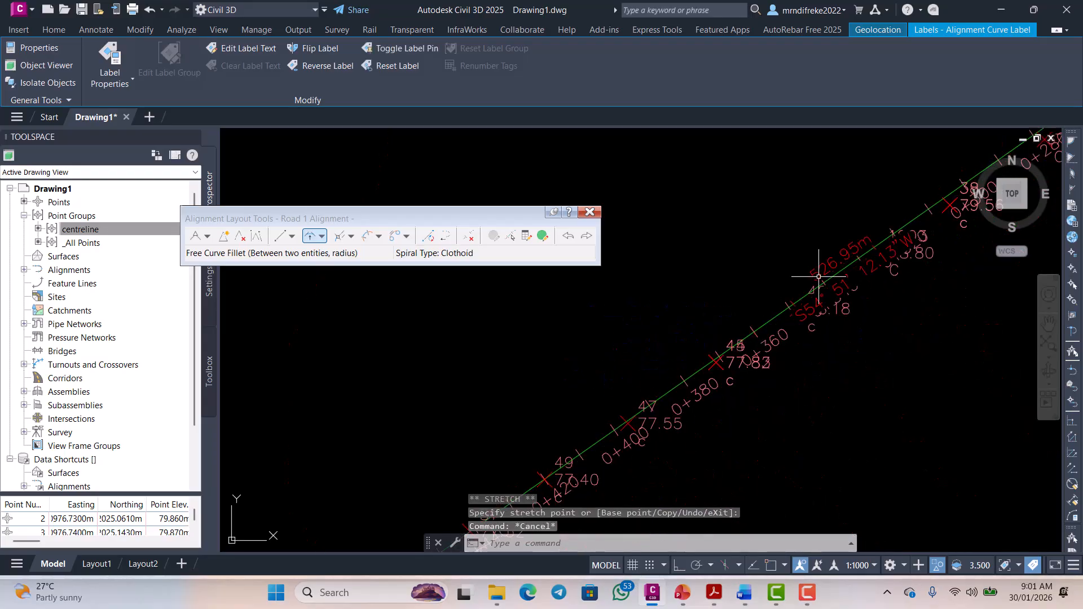
pyautogui.press('Escape')
# - Delete the bearing and distance label of the long middle tangent, near point 42
pyautogui.click(824, 265)
pyautogui.press('Delete')
pyautogui.scroll(-3, 777, 348)
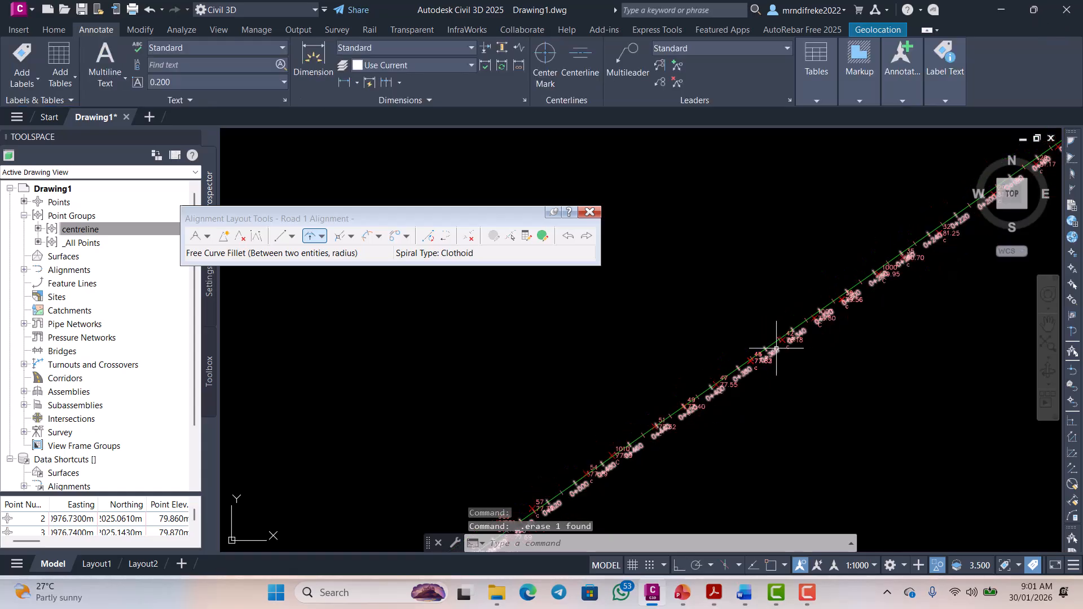
# - Move the 150 m radius curve label off the alignment into the clear space west of point 12
pyautogui.scroll(3, 784, 338)
pyautogui.scroll(-3, 796, 330)
pyautogui.scroll(4, 808, 322)
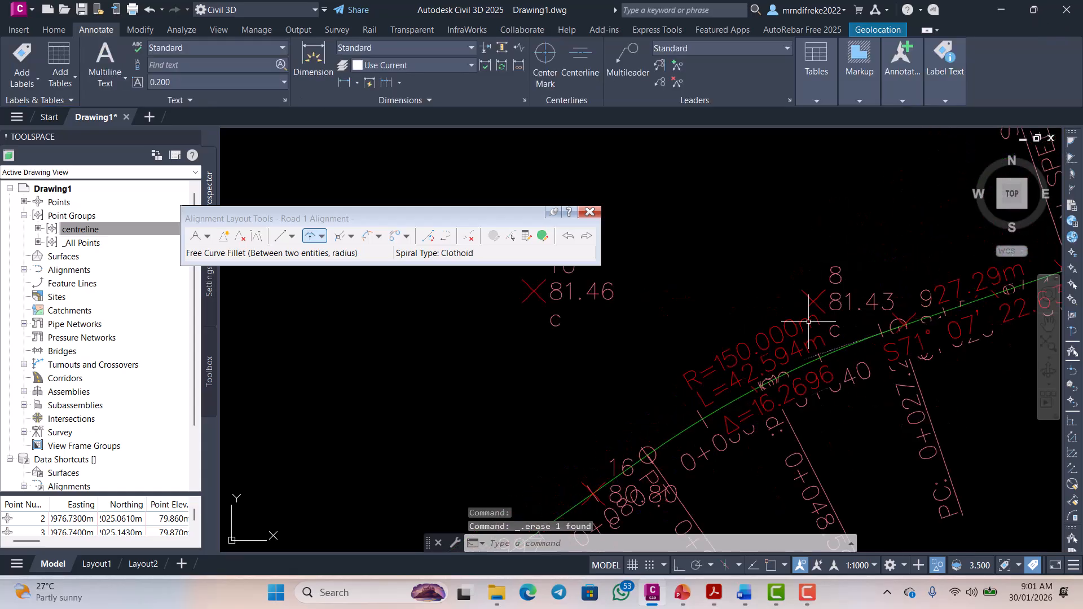
pyautogui.click(770, 383)
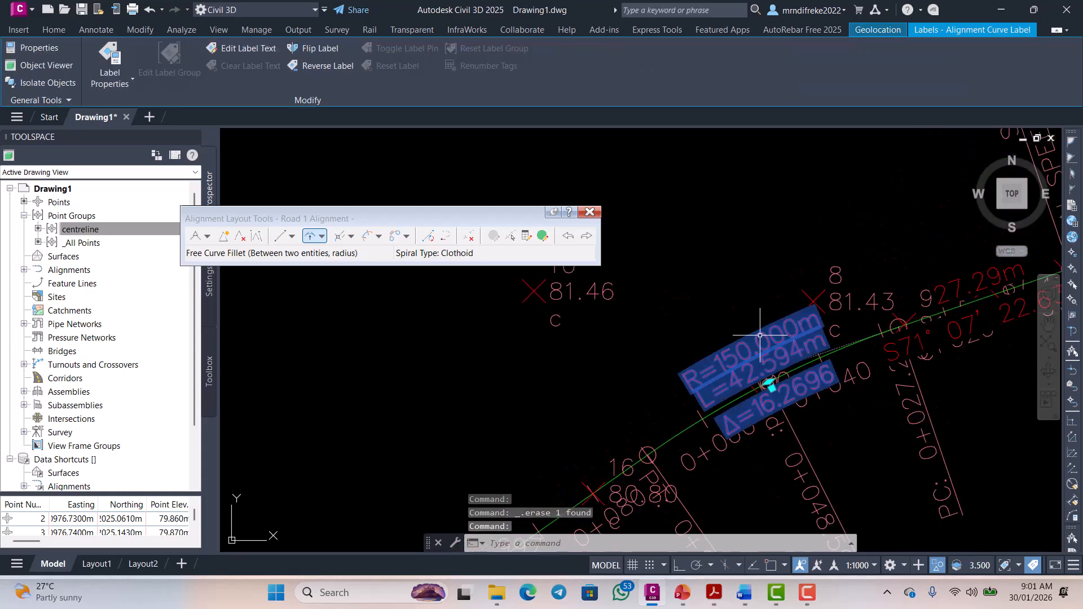
pyautogui.click(771, 384)
pyautogui.scroll(-4, 829, 366)
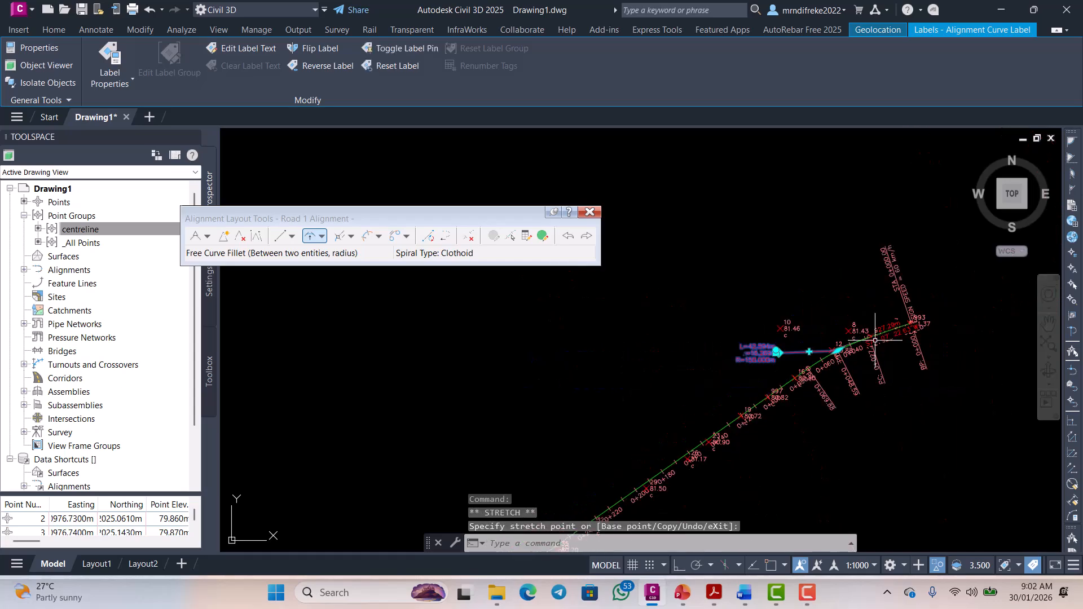
pyautogui.scroll(4, 881, 334)
pyautogui.press('Escape')
# - Delete the bearing and distance label of the first tangent, between points 993 and 994
pyautogui.click(891, 328)
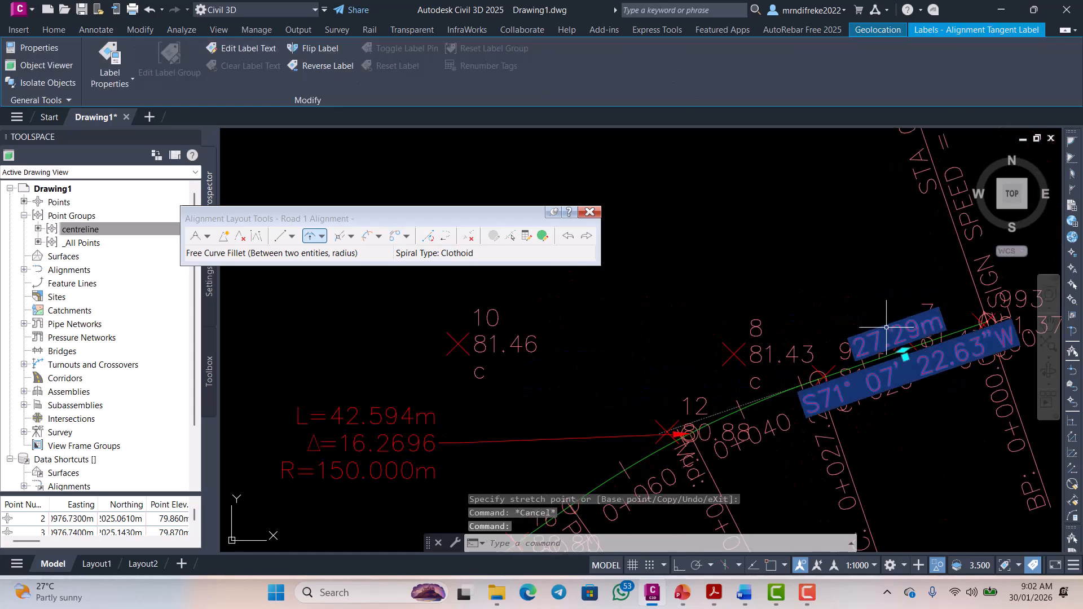
pyautogui.press('Delete')
pyautogui.scroll(-2, 860, 318)
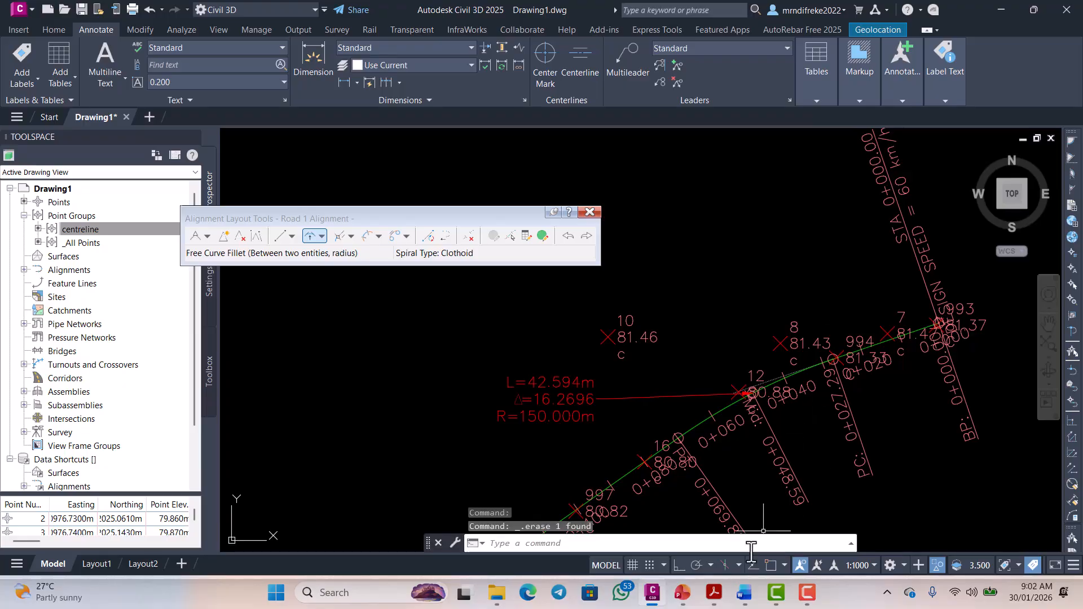
# - Switch to the PowerPoint course summary and view the slide on the three ways to create a horizontal alignment
pyautogui.click(694, 597)
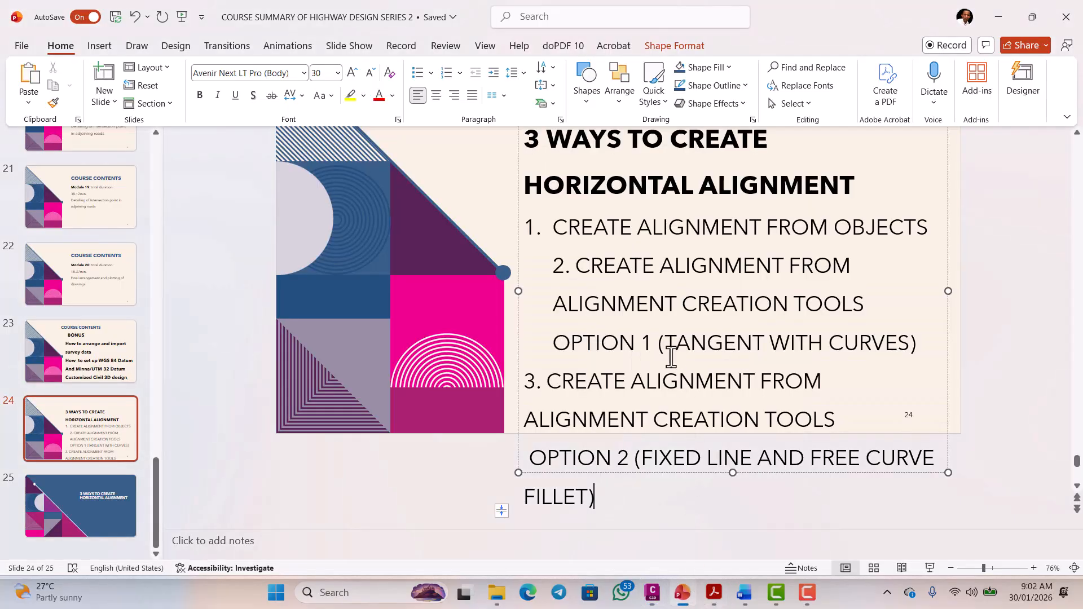